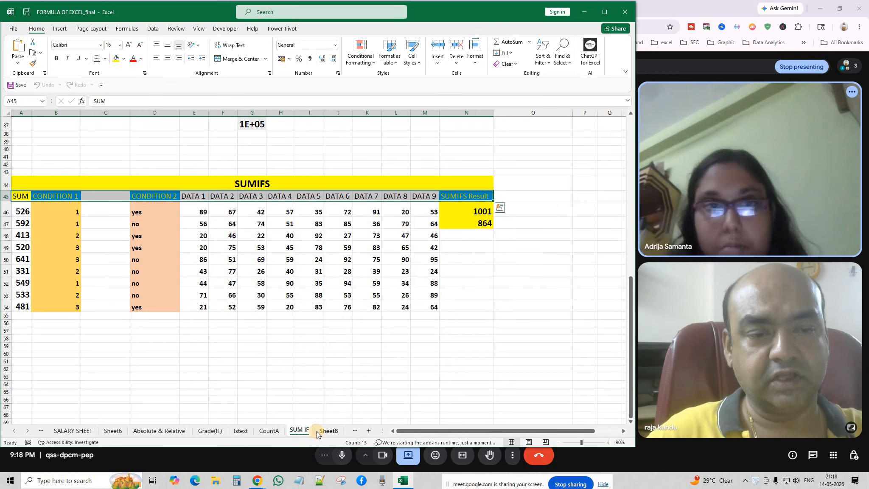
# Step: Look through the Sheet8, VLOOK UP and Grade(IF) worksheets, then browse back through the workbook's earlier sheets
pyautogui.click(325, 431)
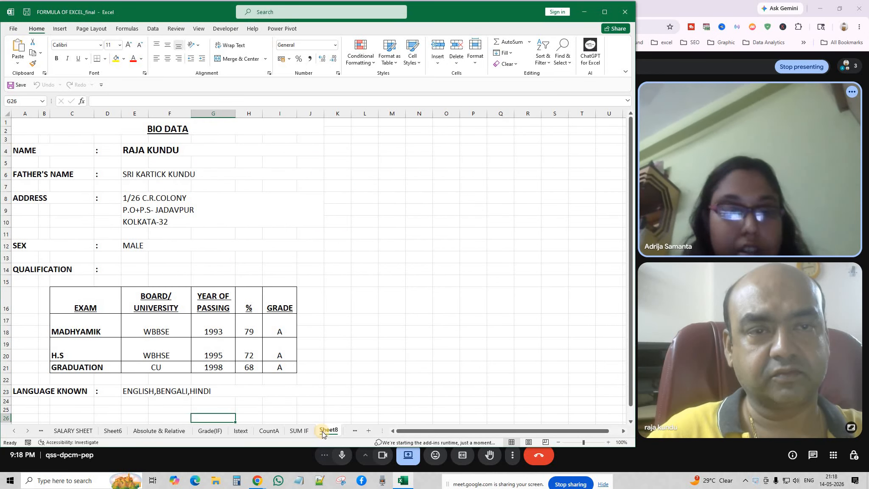
pyautogui.click(346, 431)
pyautogui.click(338, 432)
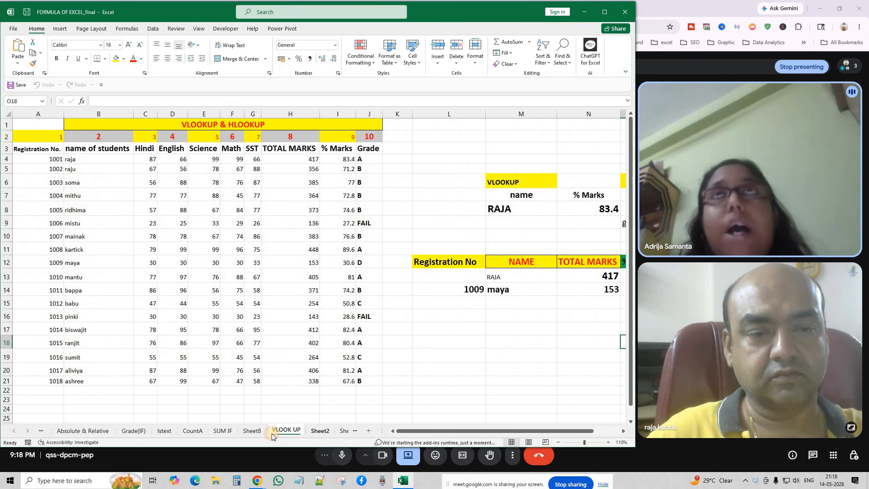
pyautogui.click(137, 430)
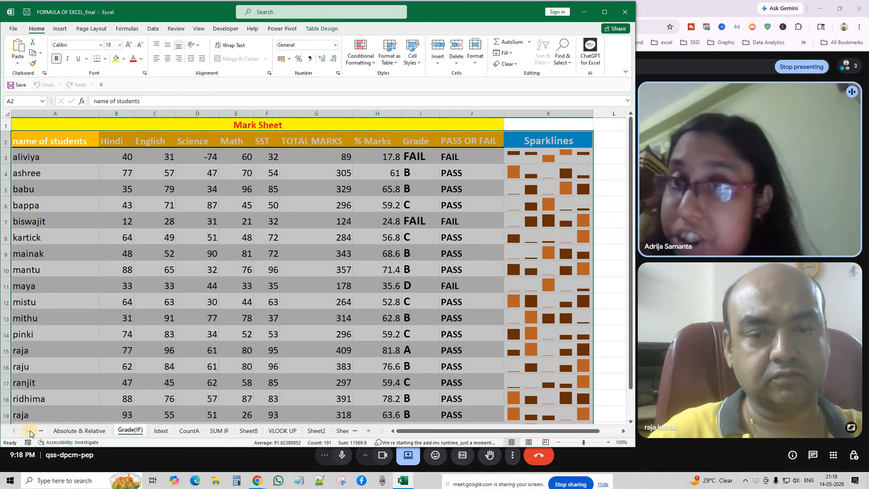
pyautogui.click(14, 431)
pyautogui.click(14, 431)
pyautogui.click(15, 431)
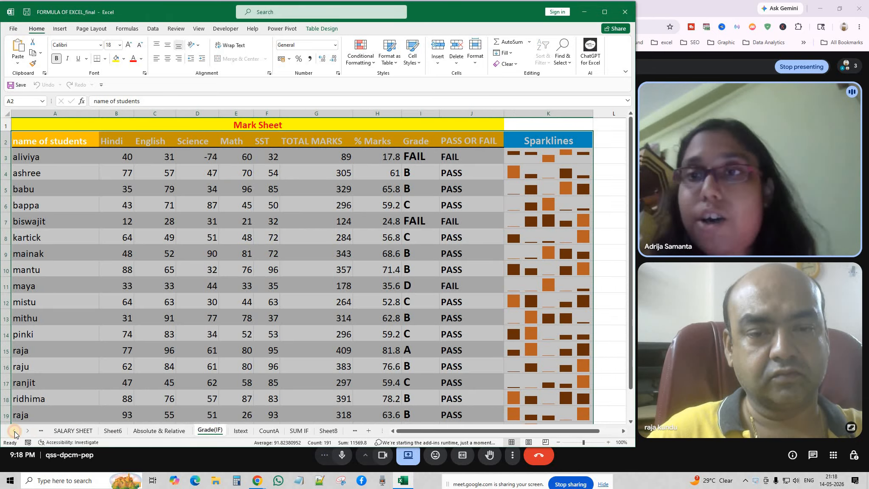
pyautogui.click(14, 431)
pyautogui.click(15, 431)
pyautogui.click(15, 431)
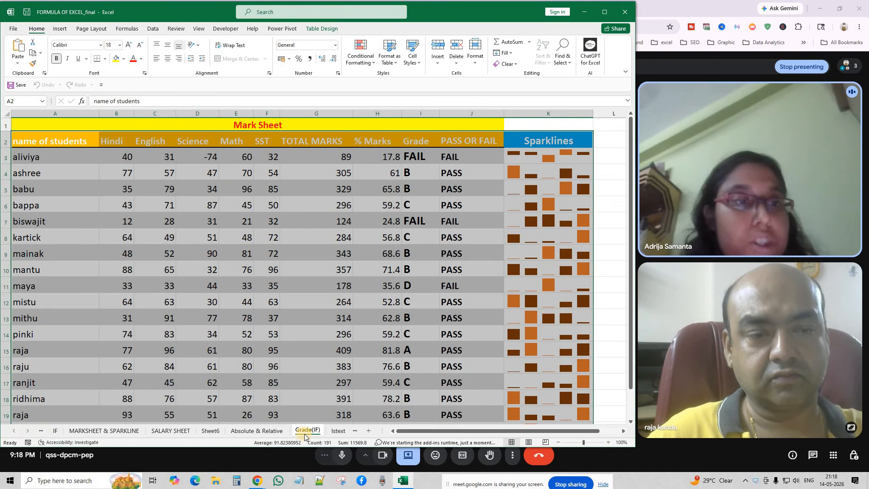
# Step: Review the Istext, CountA, SUM IF, Sheet8, VLOOK UP and Sheet5 worksheets one after another
pyautogui.click(326, 431)
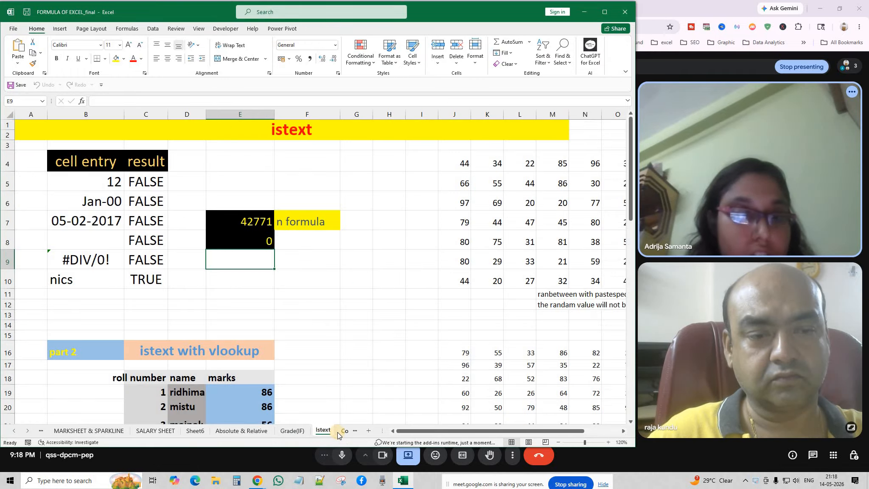
pyautogui.click(338, 431)
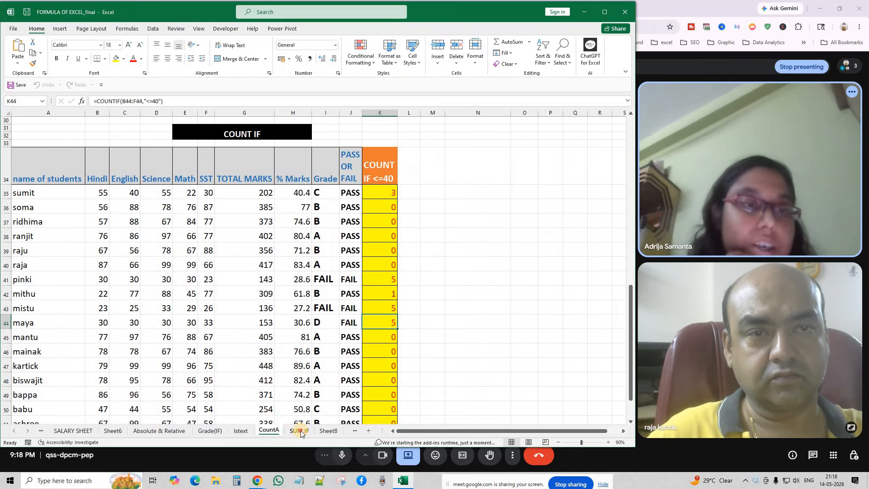
pyautogui.click(300, 431)
pyautogui.click(324, 431)
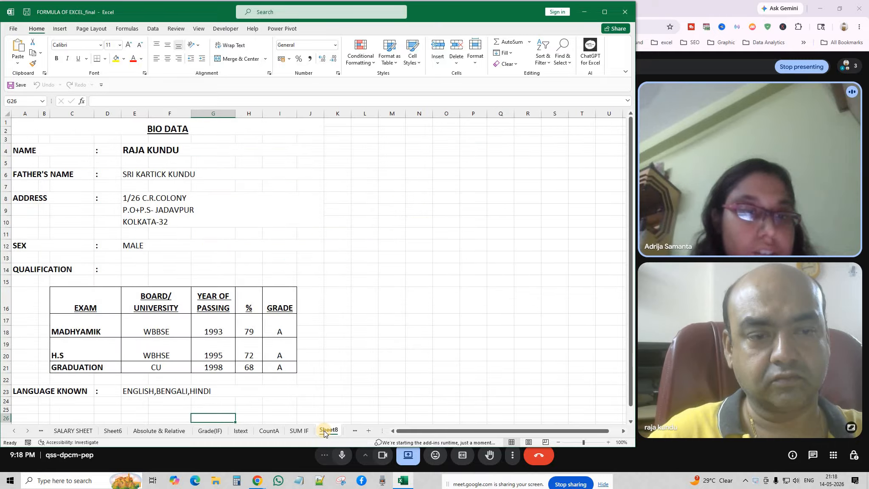
pyautogui.click(350, 431)
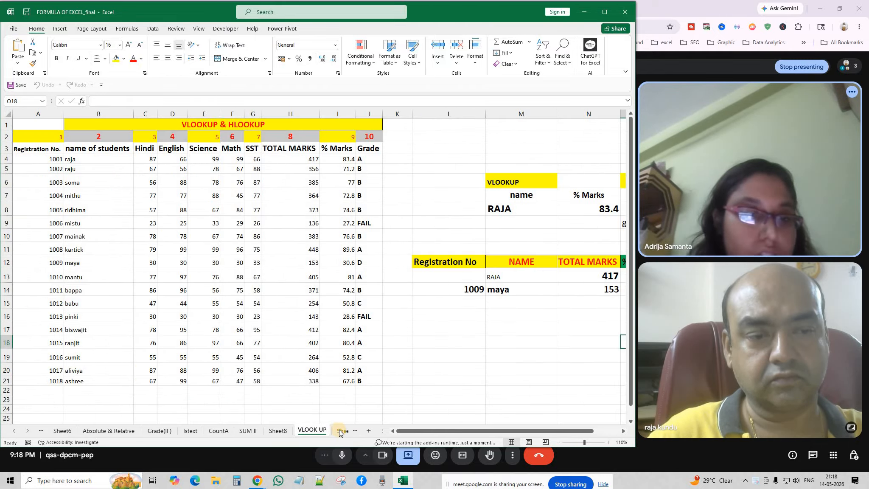
pyautogui.click(342, 431)
pyautogui.click(341, 431)
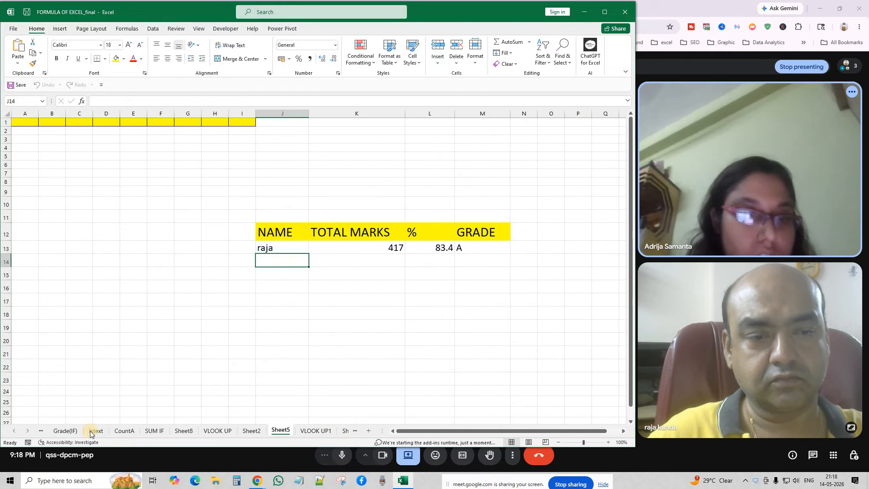
# Step: Open the IF worksheet and examine the Part 7 section combining AND or OR with IF
pyautogui.click(12, 431)
pyautogui.click(11, 432)
pyautogui.click(11, 432)
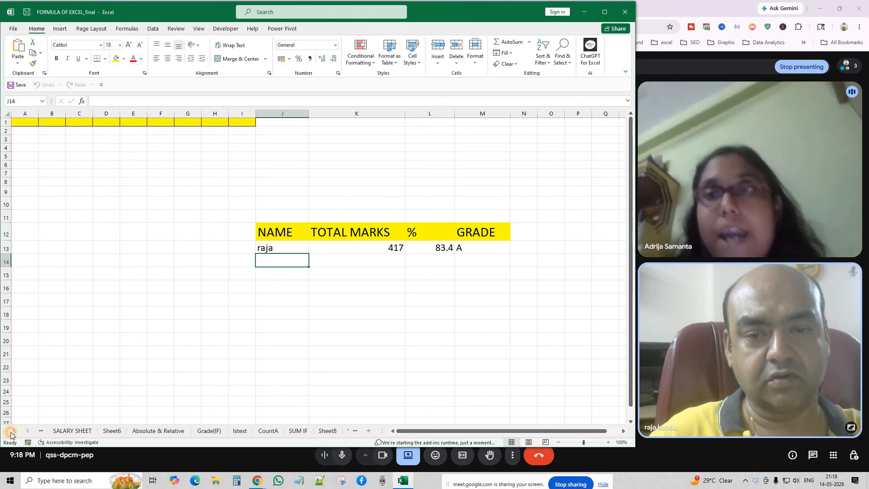
pyautogui.click(11, 432)
pyautogui.click(12, 431)
pyautogui.click(11, 432)
pyautogui.click(11, 432)
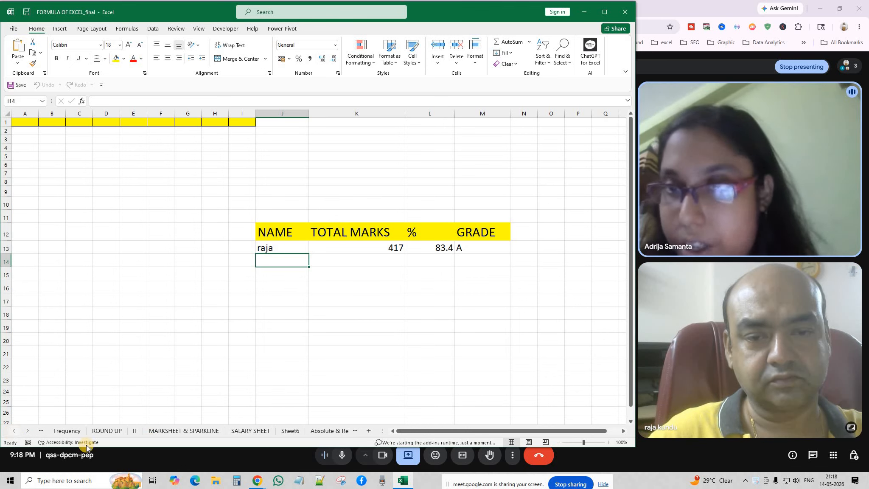
pyautogui.click(135, 430)
pyautogui.scroll(-5, 290, 316)
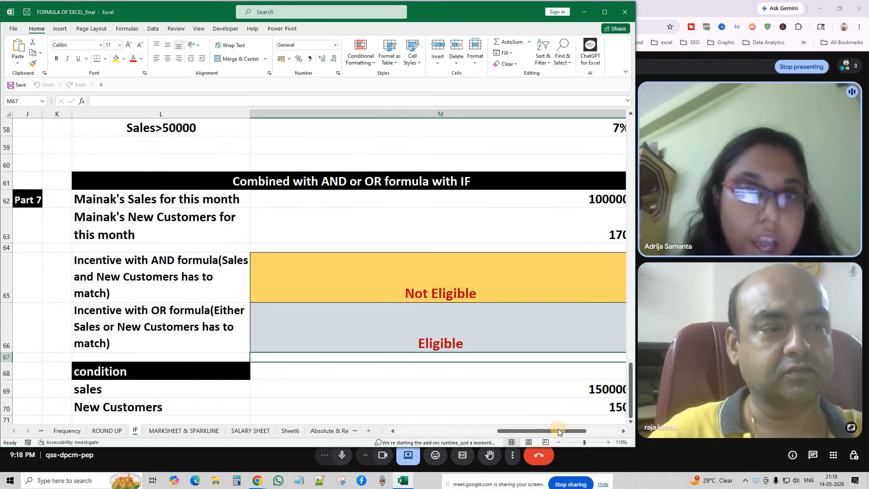
pyautogui.click(558, 442)
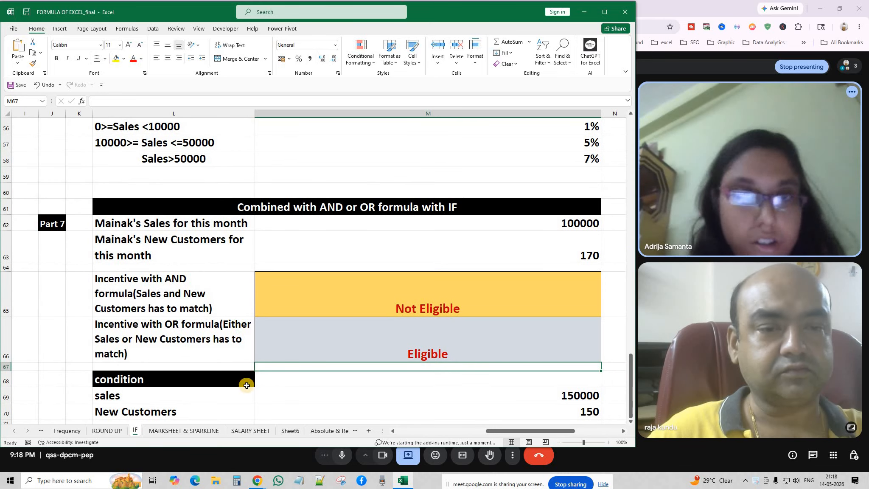
# Step: Open the Istext worksheet and inspect the cell entries in B5 to B9, including the formula in B9
pyautogui.click(314, 431)
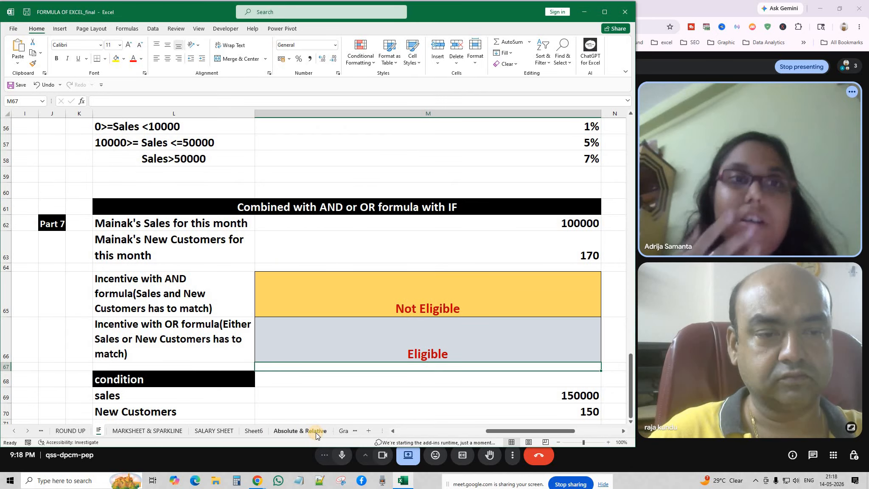
pyautogui.click(337, 432)
pyautogui.click(338, 431)
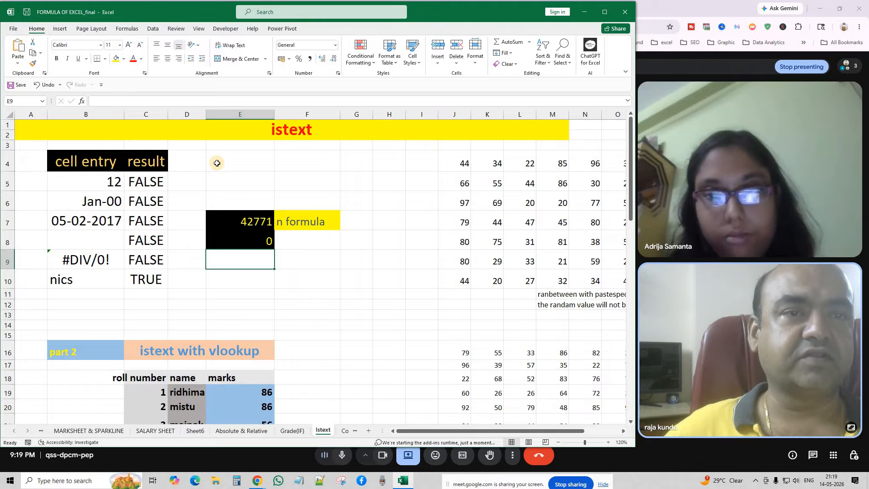
pyautogui.click(94, 180)
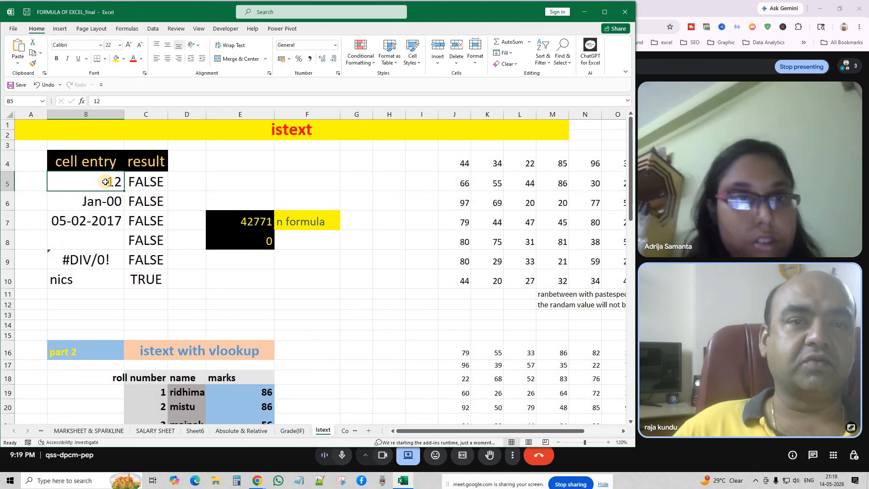
pyautogui.click(107, 204)
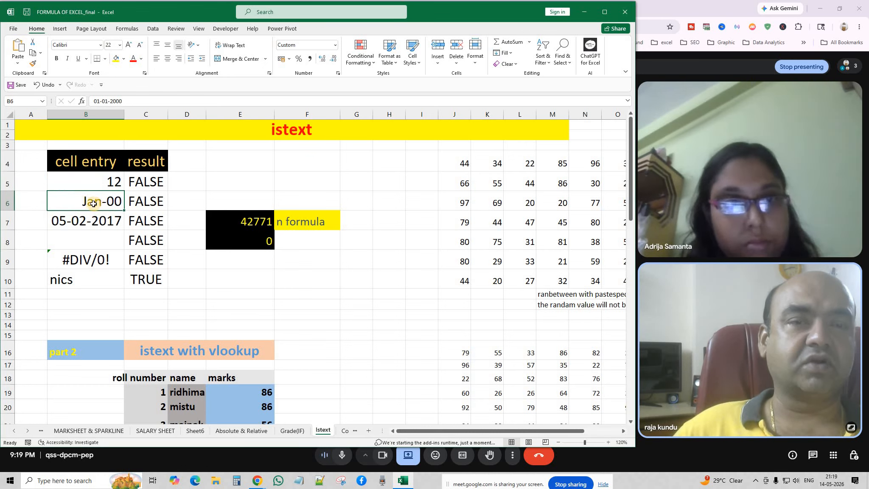
pyautogui.click(102, 221)
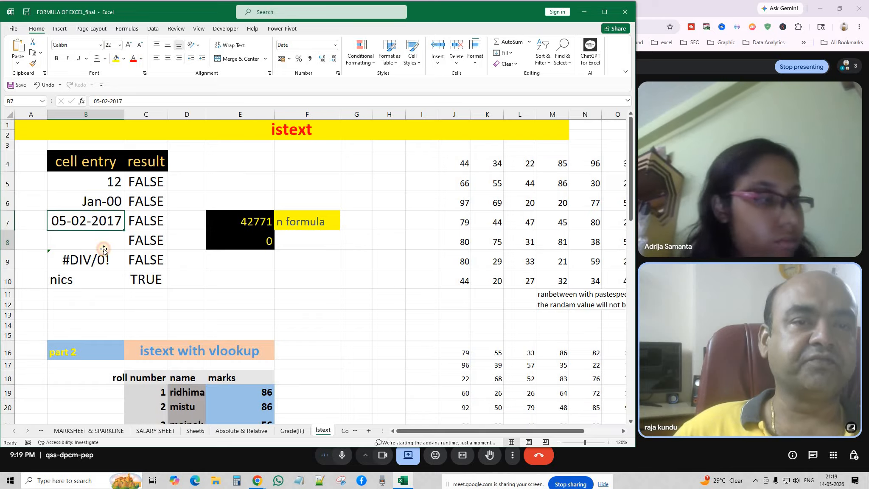
pyautogui.click(104, 241)
pyautogui.doubleClick(102, 263)
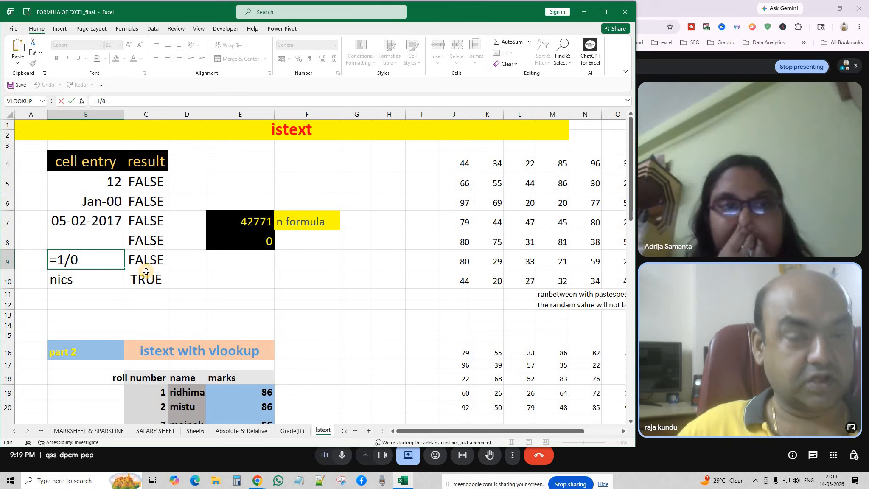
pyautogui.press('Return')
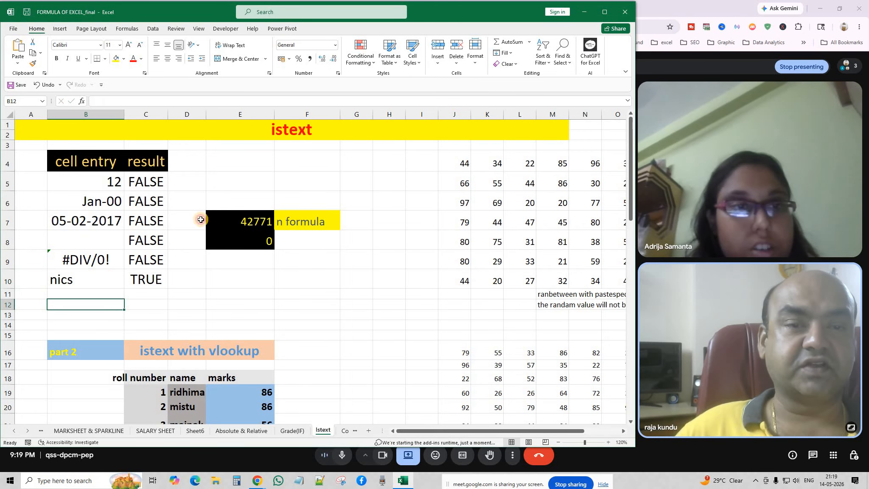
# Step: Clear the ISTEXT results in cells C6 to C10
pyautogui.moveTo(150, 201); pyautogui.dragTo(154, 280)
pyautogui.press('Delete')
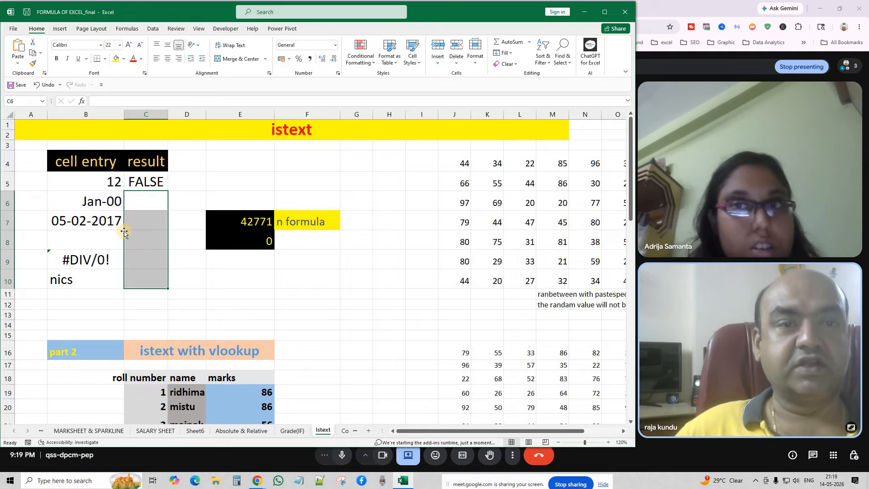
pyautogui.click(193, 196)
# Step: Examine the entry in B5 and the ISTEXT formula in C5 that tests it, leaving the formula as it is
pyautogui.click(113, 182)
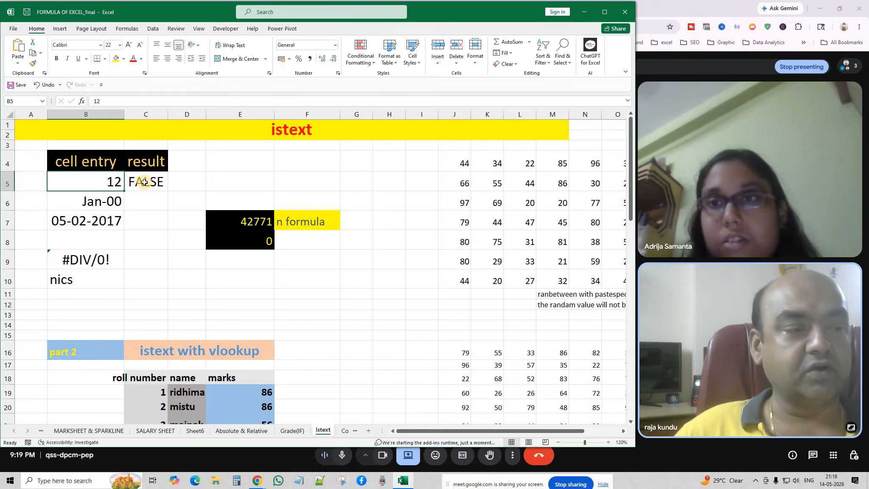
pyautogui.click(755, 481)
pyautogui.click(654, 485)
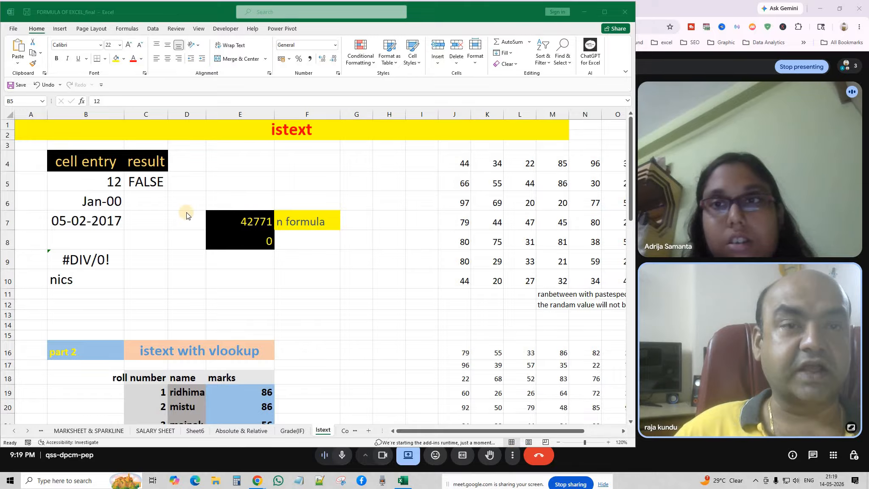
pyautogui.click(157, 186)
pyautogui.doubleClick(156, 186)
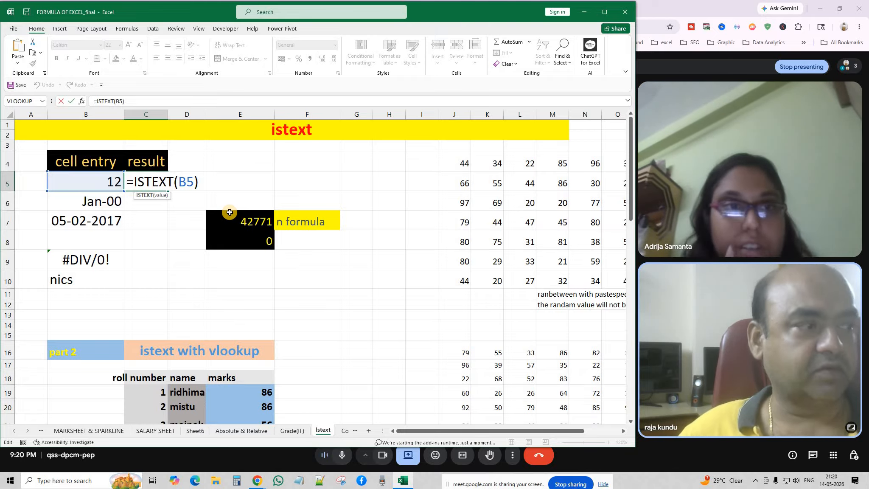
pyautogui.press('Return')
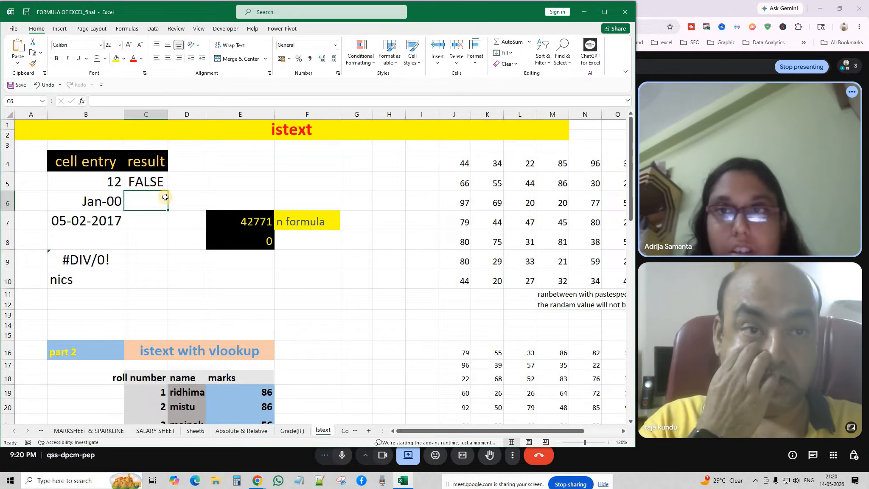
pyautogui.doubleClick(159, 182)
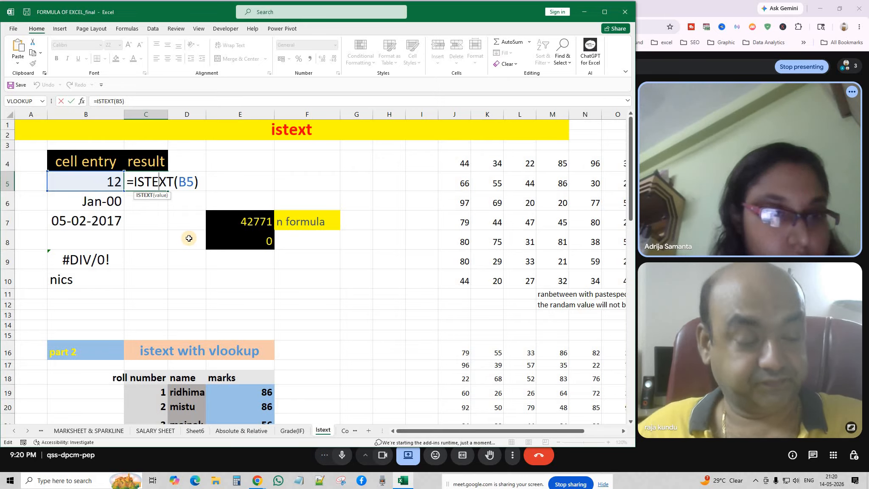
pyautogui.press('Return')
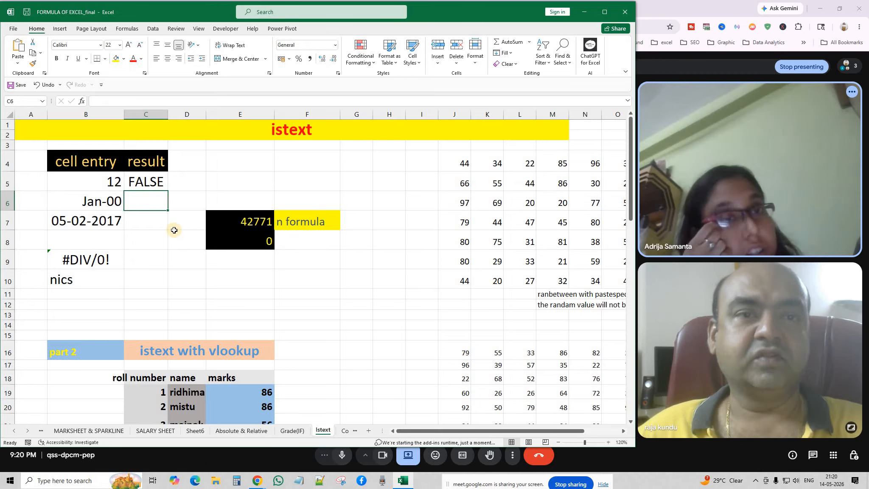
# Step: Fill the ISTEXT formula from C5 down through C10
pyautogui.click(150, 184)
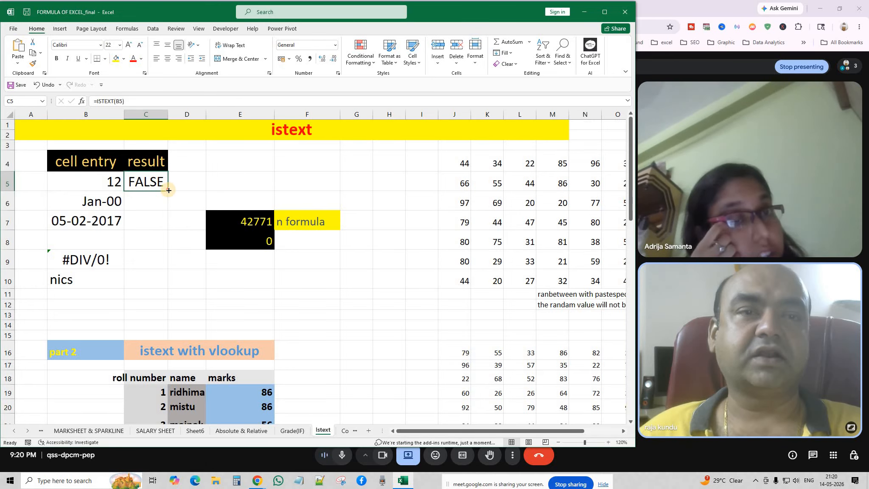
pyautogui.moveTo(169, 190); pyautogui.dragTo(169, 289)
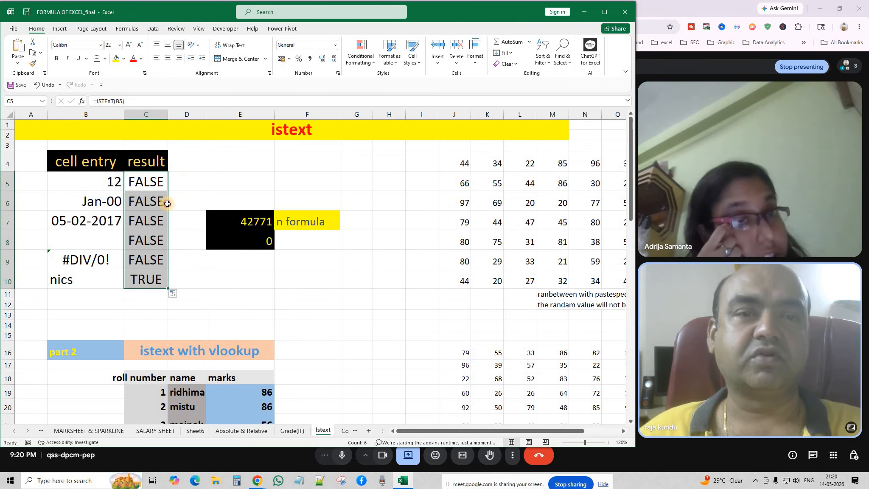
pyautogui.click(153, 201)
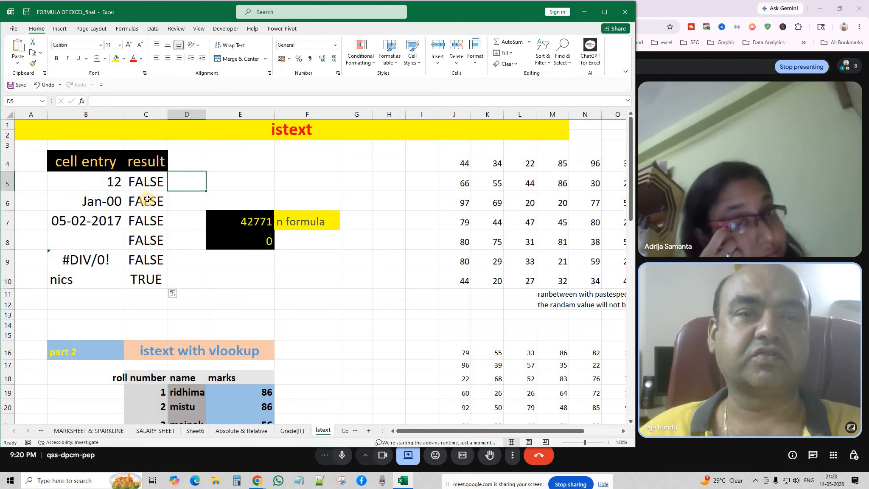
# Step: Inspect the ISTEXT formula in C10 for the text entry and the N formula in E8
pyautogui.click(145, 279)
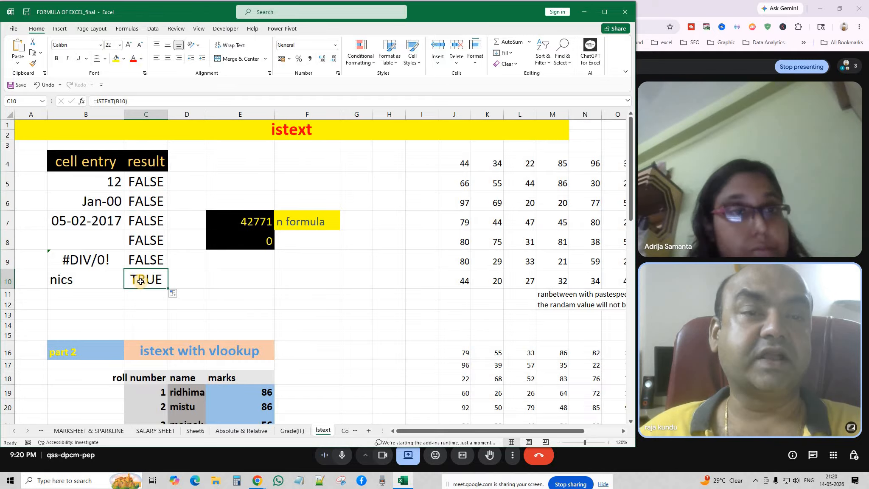
pyautogui.doubleClick(140, 282)
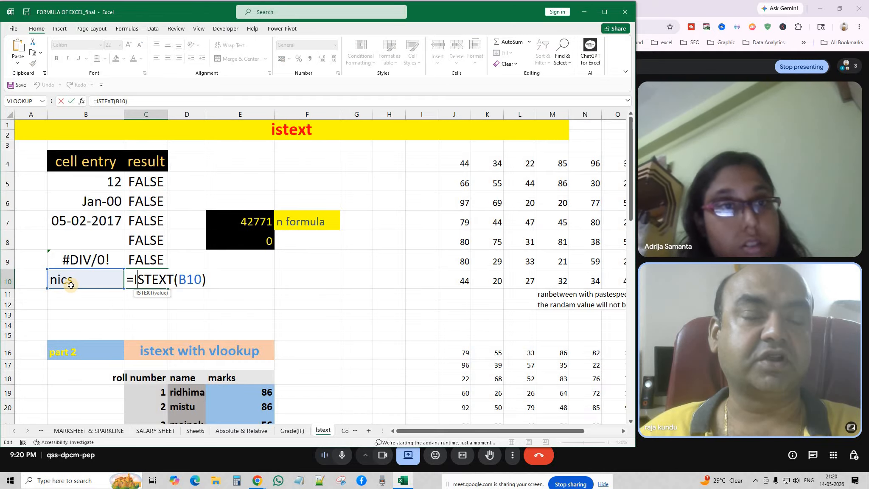
pyautogui.press('Return')
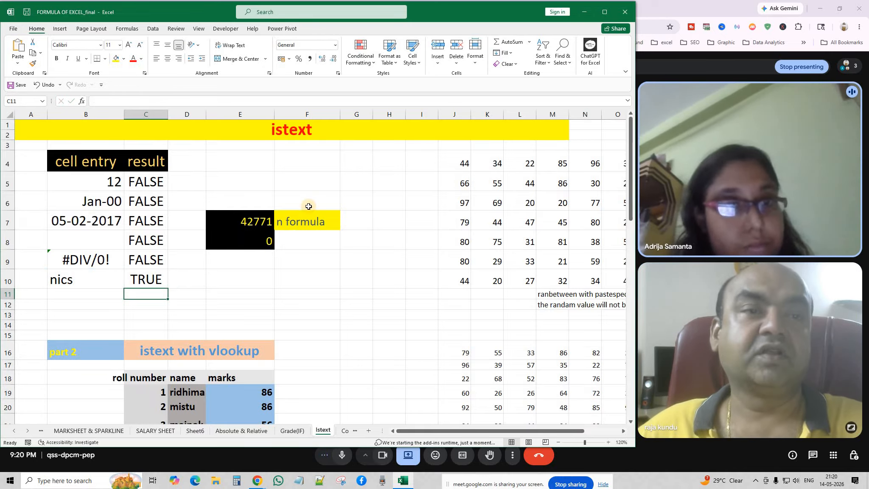
pyautogui.click(265, 240)
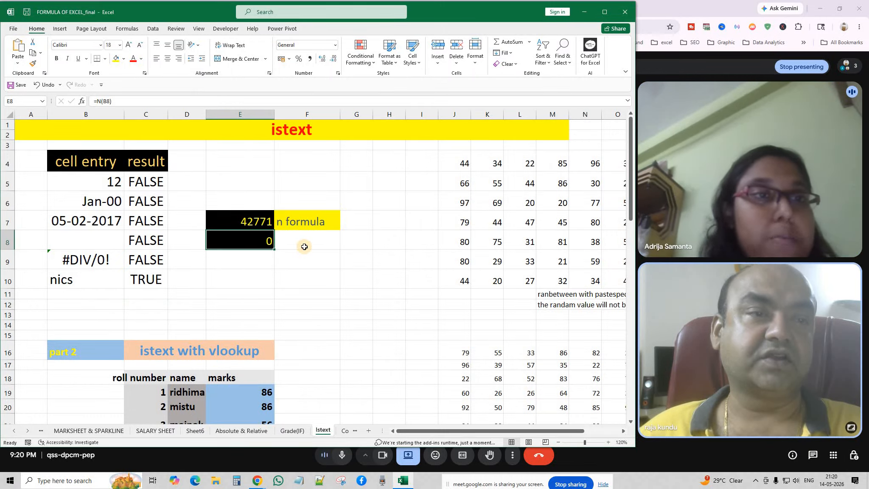
# Step: Inspect the date entries in B7 and B6 and the ISTEXT formula in C6 that tests the second one
pyautogui.click(304, 246)
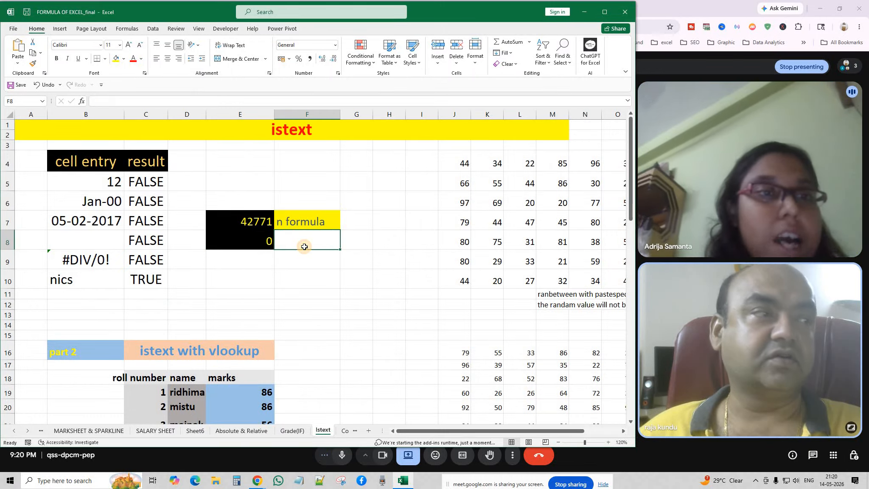
pyautogui.click(99, 220)
pyautogui.click(94, 200)
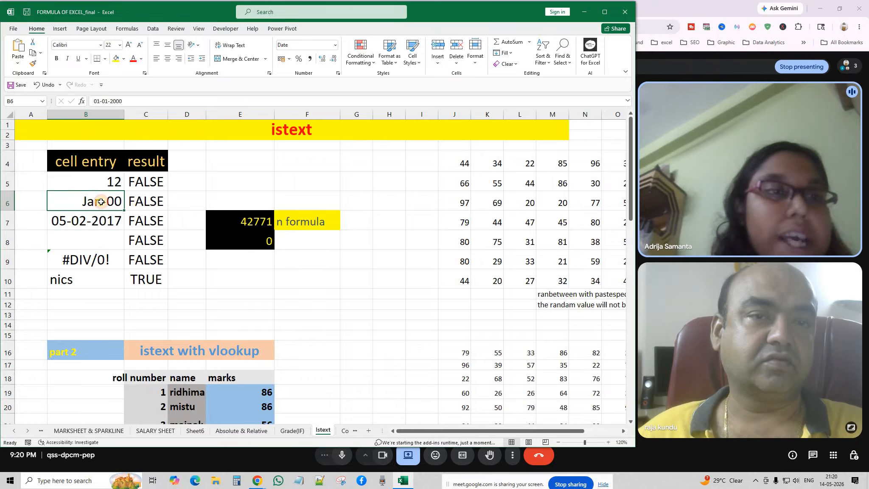
pyautogui.click(158, 201)
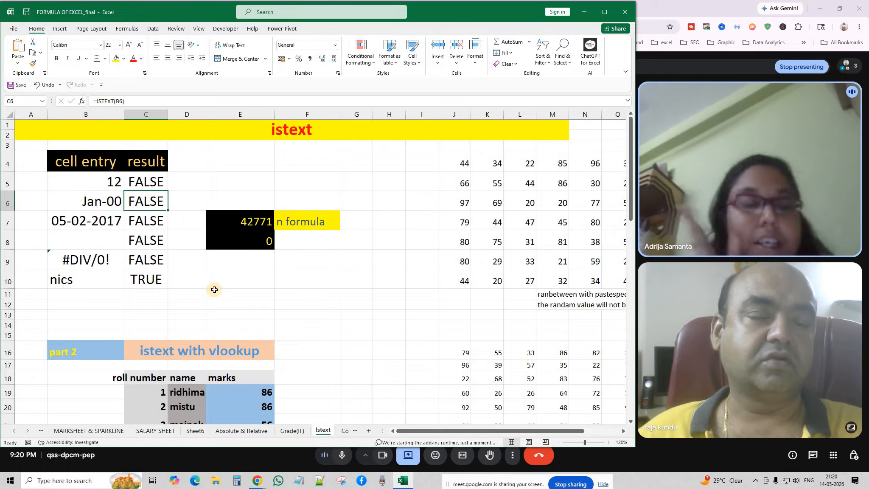
pyautogui.click(240, 286)
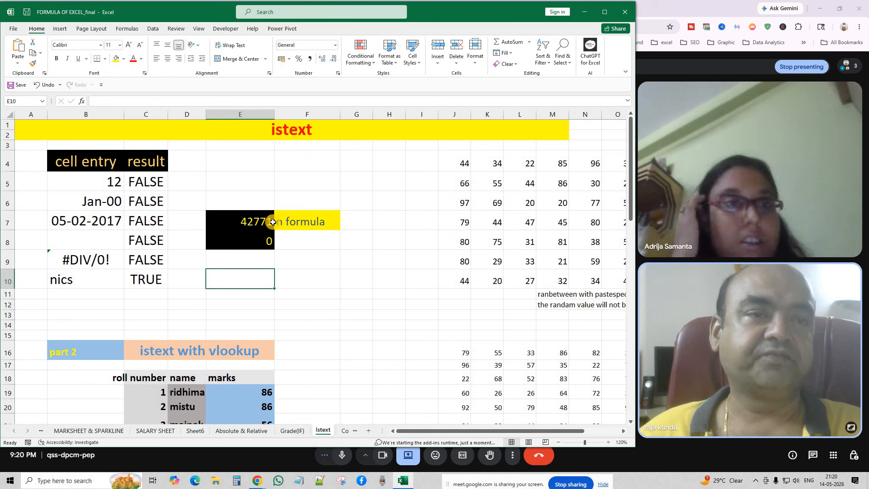
# Step: Clear the N formula from cell E8
pyautogui.click(263, 241)
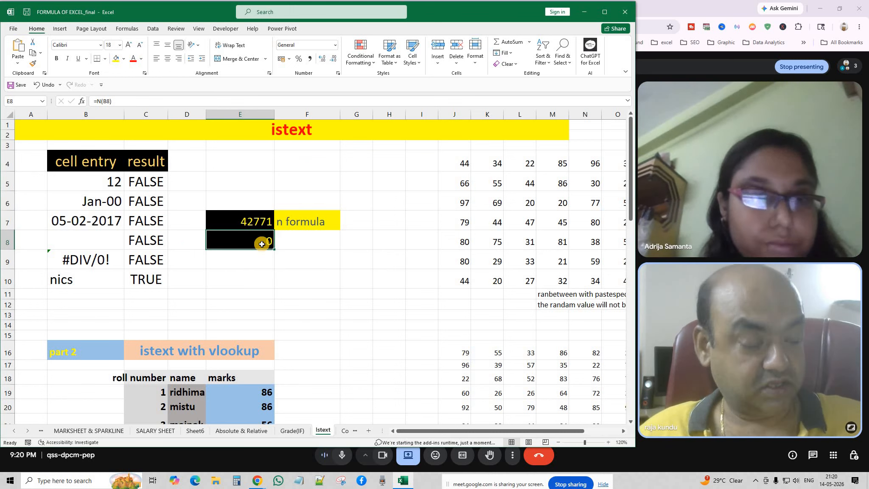
pyautogui.write('=n')
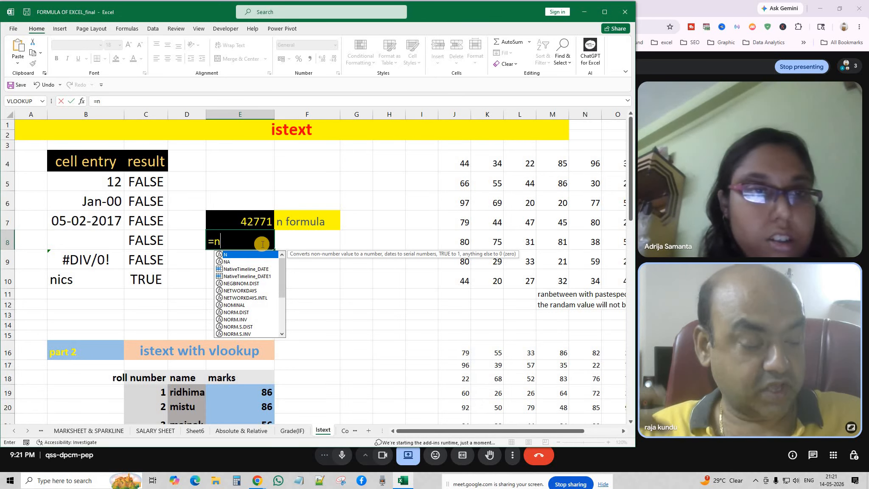
pyautogui.press('BackSpace')
pyautogui.press('BackSpace')
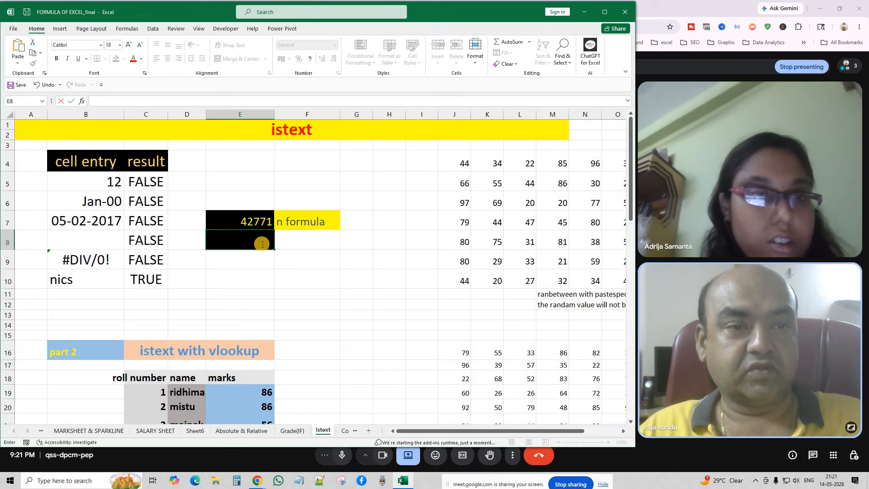
pyautogui.click(287, 277)
# Step: Examine the date in B7 and the N formula in E7 that refers to it, leaving the formula as it is
pyautogui.click(103, 222)
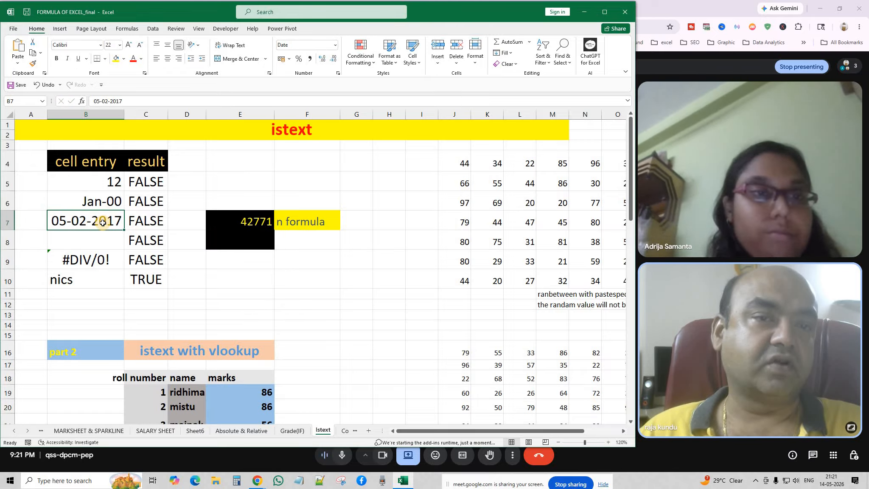
pyautogui.click(240, 222)
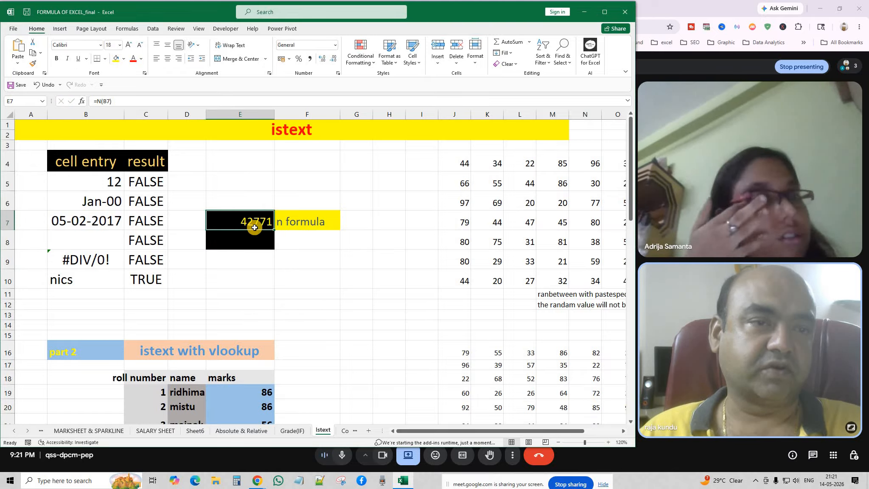
pyautogui.doubleClick(222, 222)
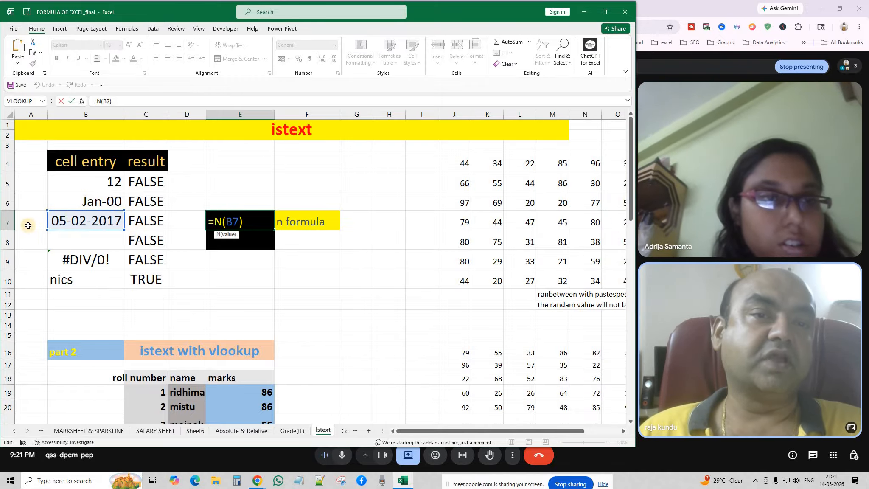
pyautogui.click(233, 225)
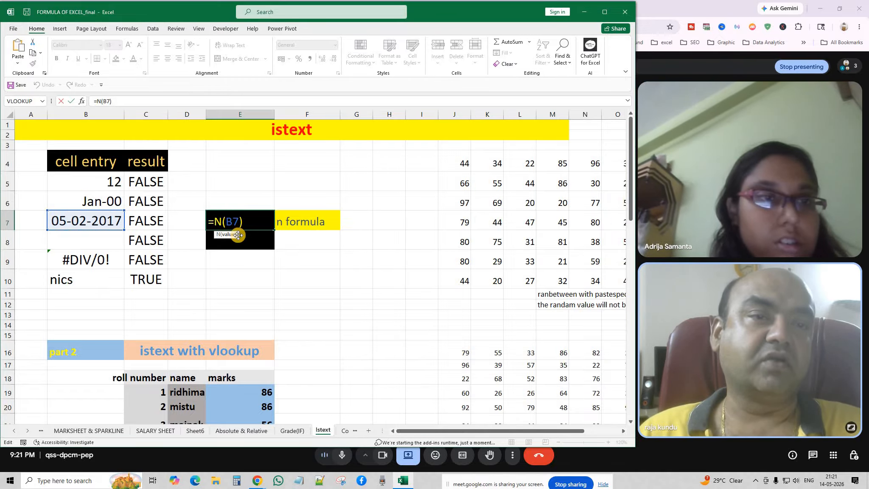
pyautogui.press('Return')
pyautogui.doubleClick(263, 226)
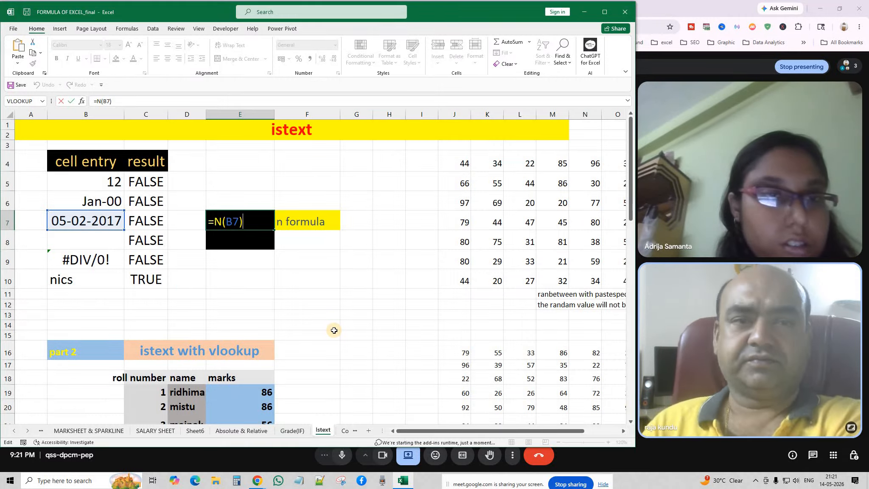
pyautogui.press('Return')
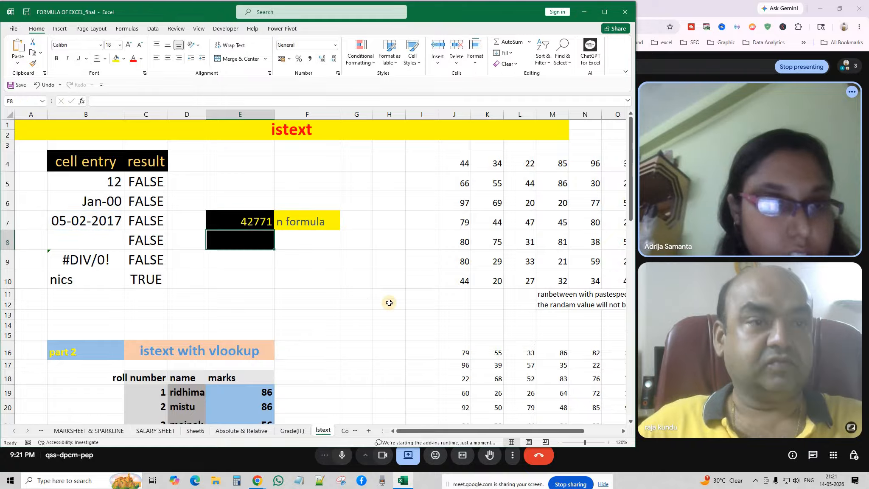
# Step: Examine the entries in B36 to B41 of the isnumber section and the ISNUMBER formula in C36
pyautogui.scroll(-1, 341, 324)
pyautogui.scroll(-6, 341, 325)
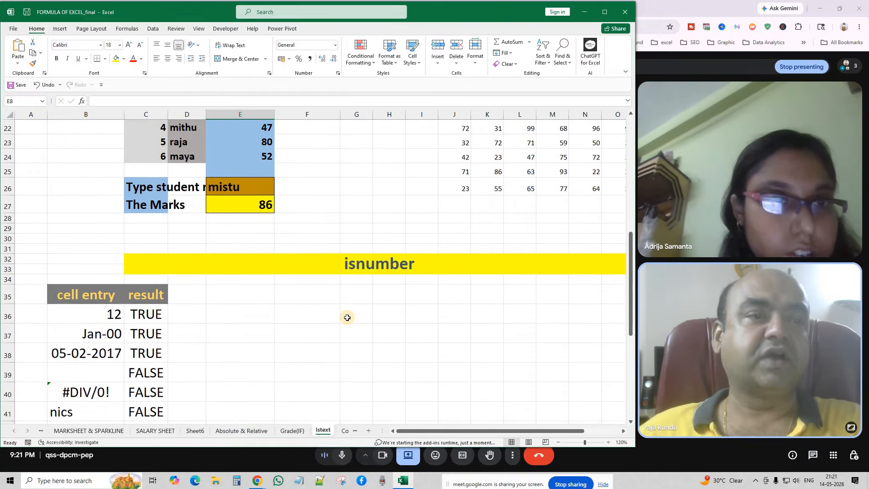
pyautogui.scroll(-1, 291, 322)
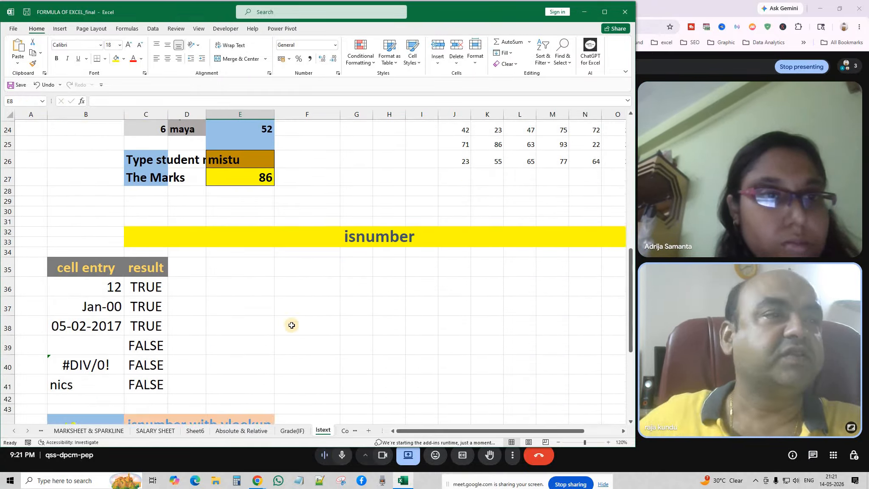
pyautogui.click(240, 270)
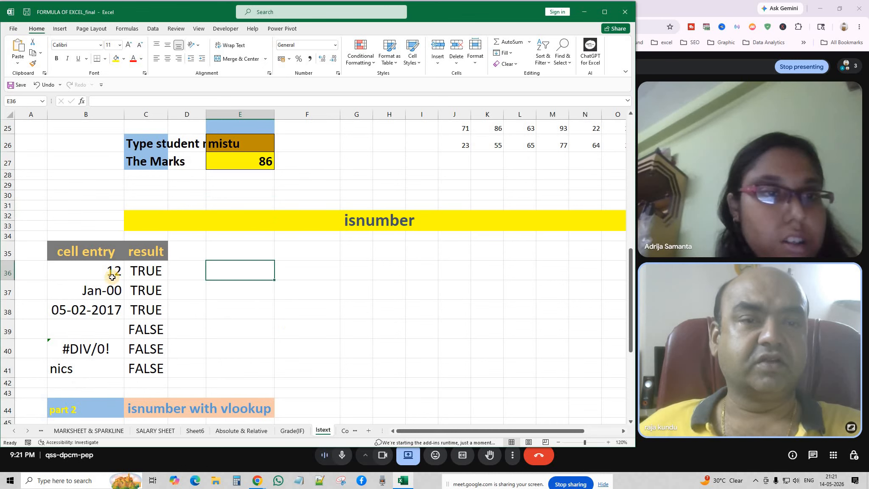
pyautogui.moveTo(117, 269); pyautogui.dragTo(100, 370)
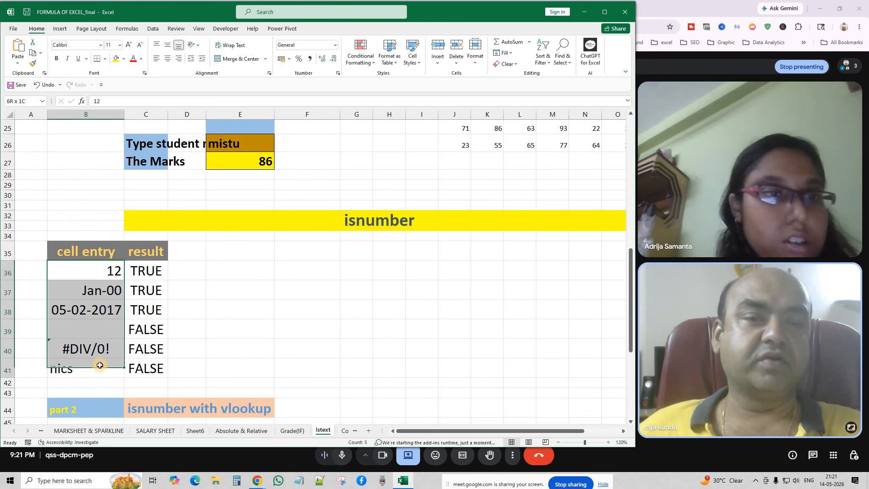
pyautogui.click(221, 306)
pyautogui.doubleClick(155, 269)
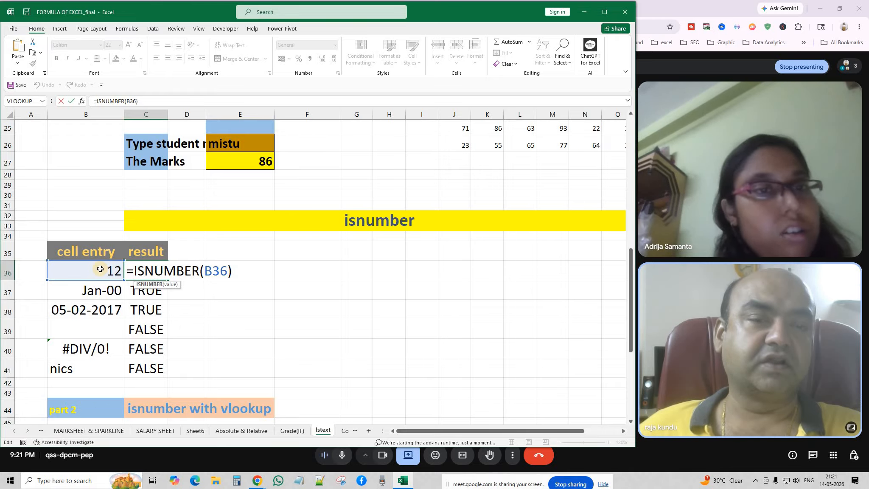
pyautogui.click(154, 270)
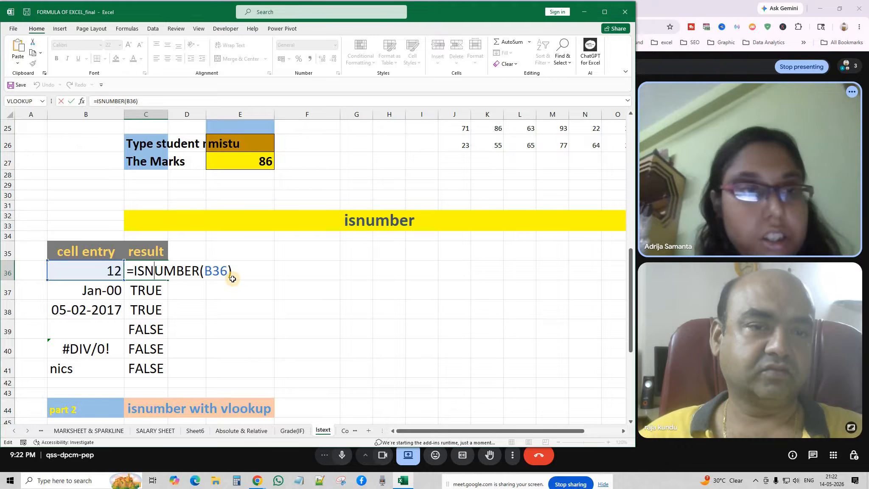
pyautogui.press('Return')
pyautogui.click(220, 344)
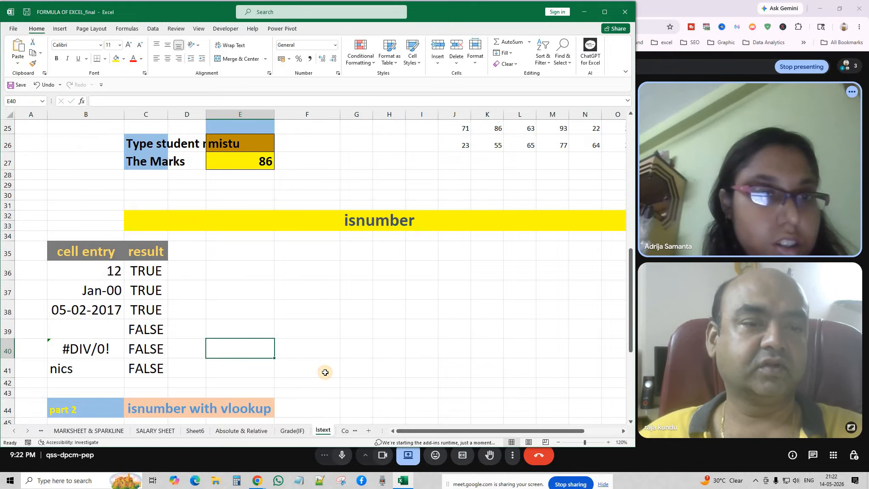
# Step: Open the CountA sheet and review its count tables and the employee attendance grid
pyautogui.click(345, 430)
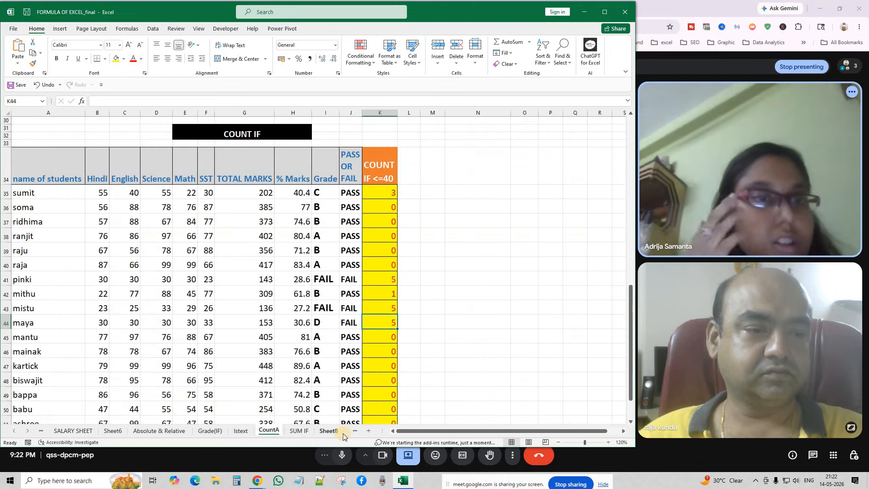
pyautogui.scroll(6, 344, 262)
pyautogui.scroll(4, 343, 262)
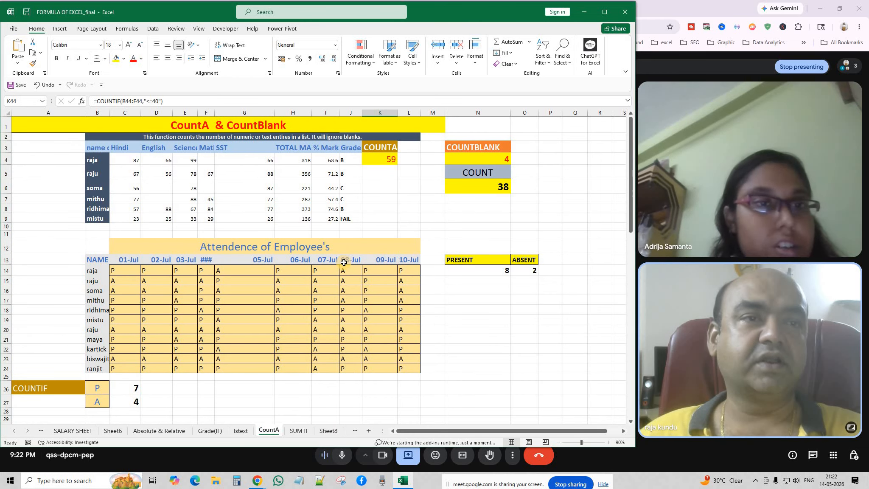
pyautogui.scroll(-2, 307, 210)
pyautogui.scroll(2, 307, 211)
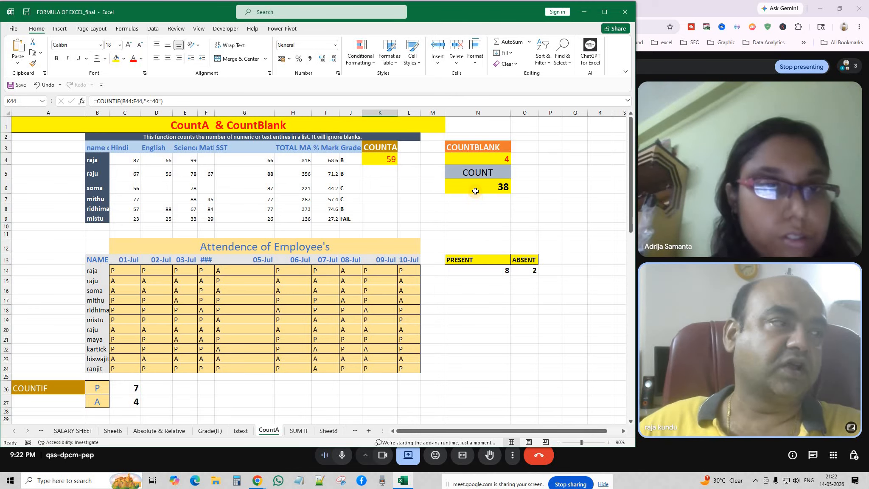
pyautogui.moveTo(227, 269); pyautogui.dragTo(407, 368)
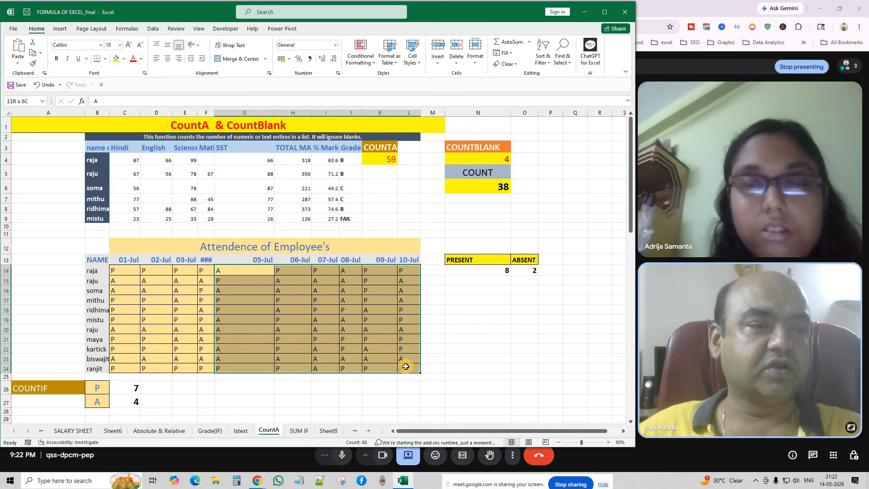
pyautogui.click(479, 347)
# Step: AutoFit the column widths to the student marks table in B3:J9
pyautogui.click(188, 123)
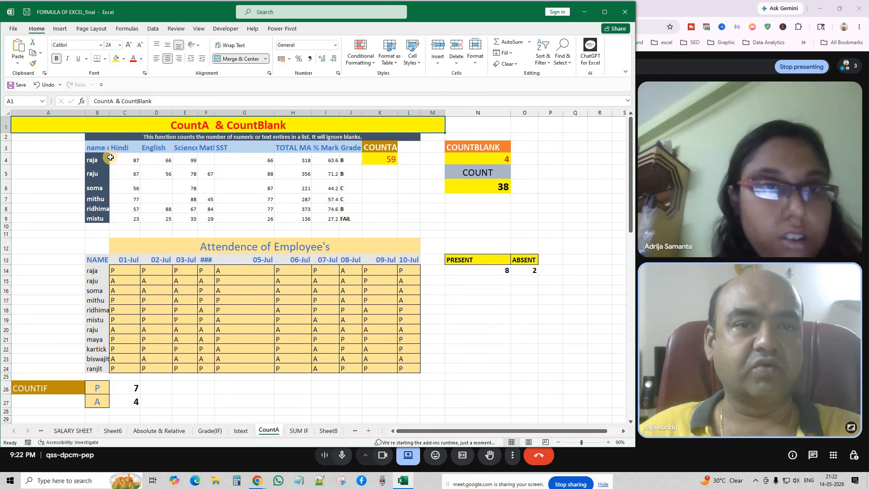
pyautogui.moveTo(100, 149); pyautogui.dragTo(341, 220)
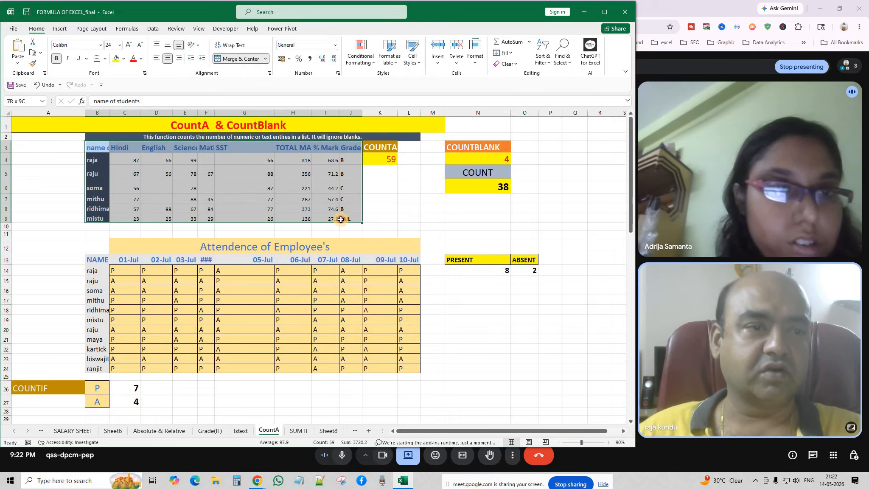
pyautogui.hotkey('alt', 'h')
pyautogui.press('o')
pyautogui.press('i')
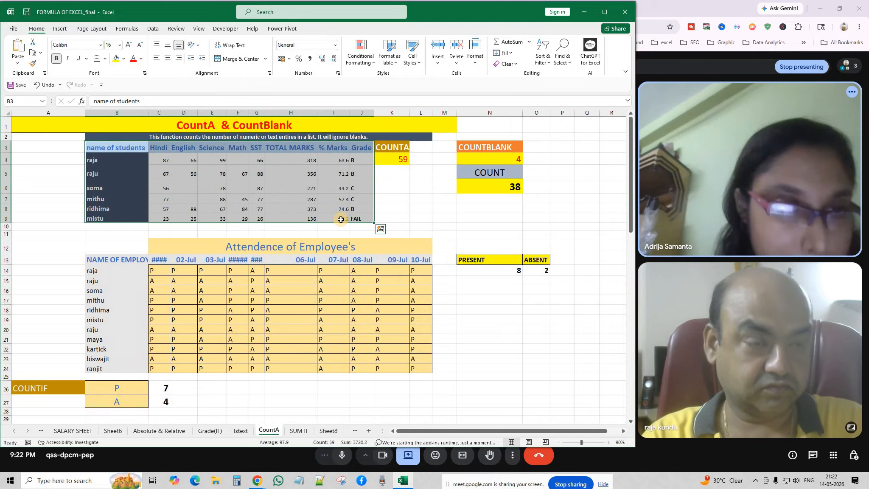
pyautogui.click(391, 208)
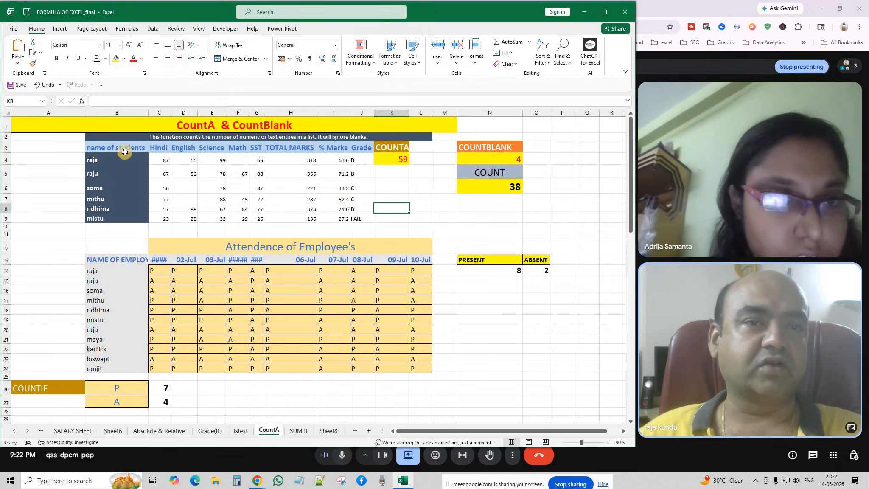
# Step: Examine the blank cells D6, F4 and F6 and the marks data range C4:J9
pyautogui.click(193, 188)
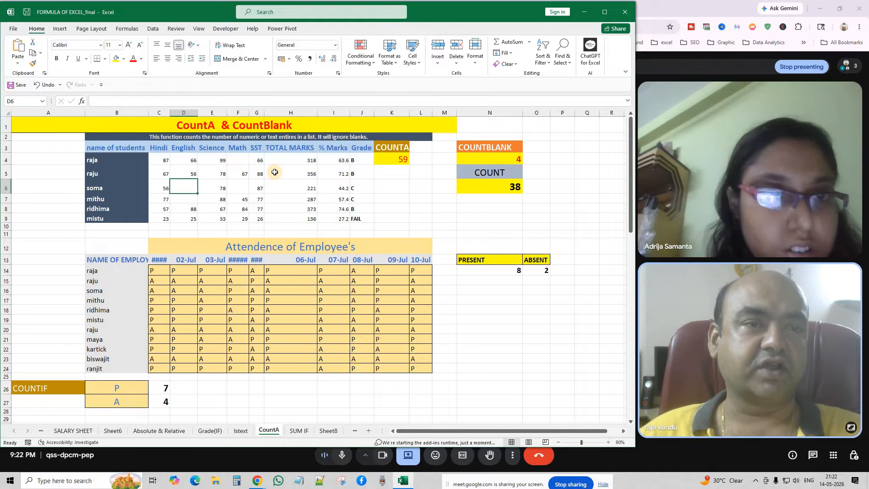
pyautogui.click(241, 158)
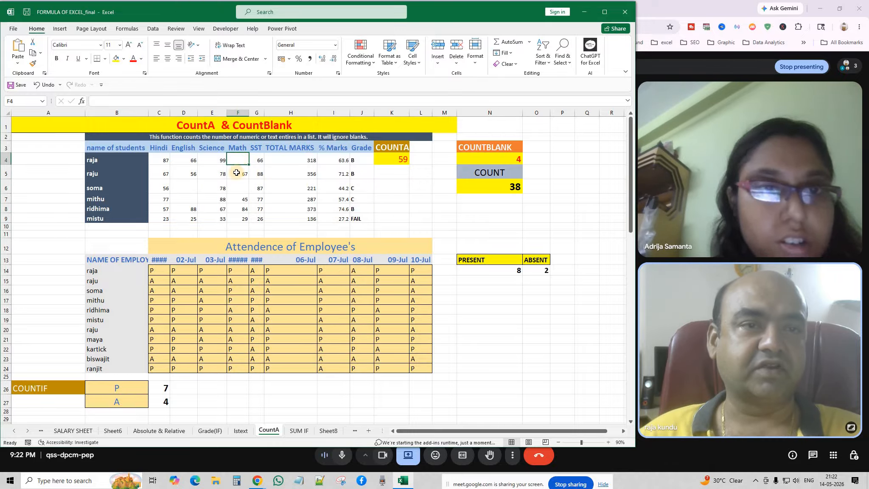
pyautogui.click(186, 187)
pyautogui.click(236, 191)
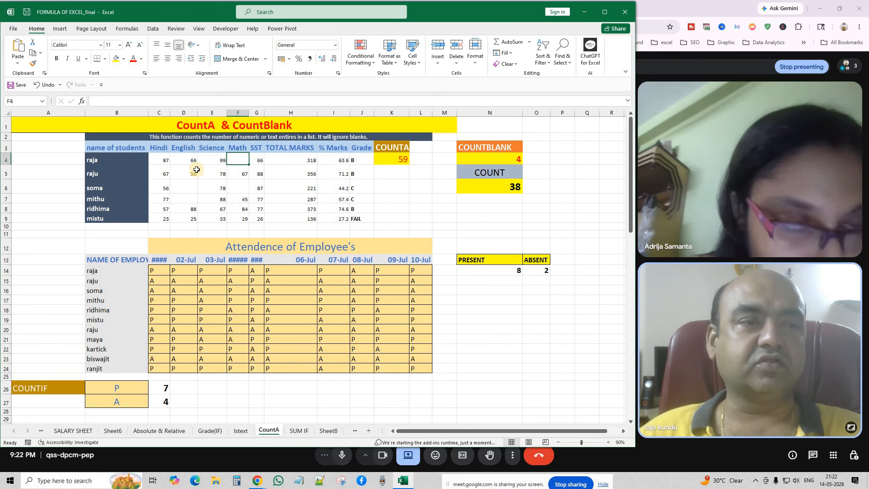
pyautogui.moveTo(164, 159); pyautogui.dragTo(256, 191)
pyautogui.moveTo(340, 218); pyautogui.dragTo(352, 221)
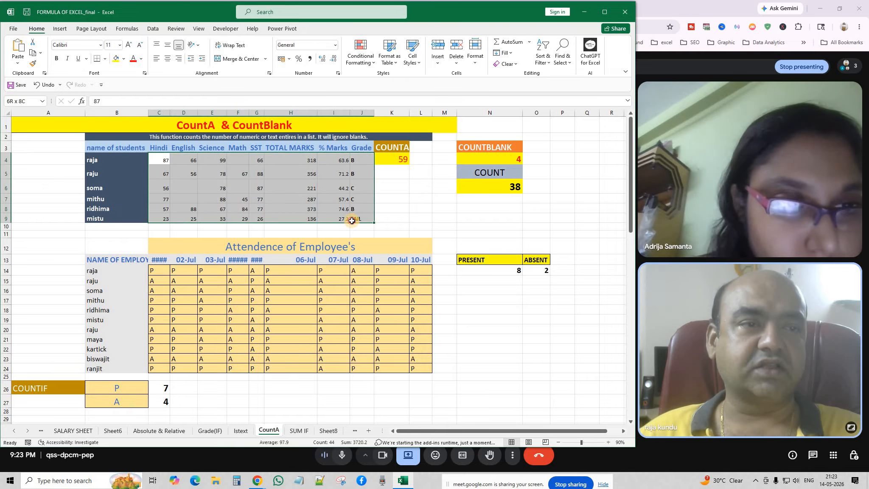
pyautogui.click(400, 218)
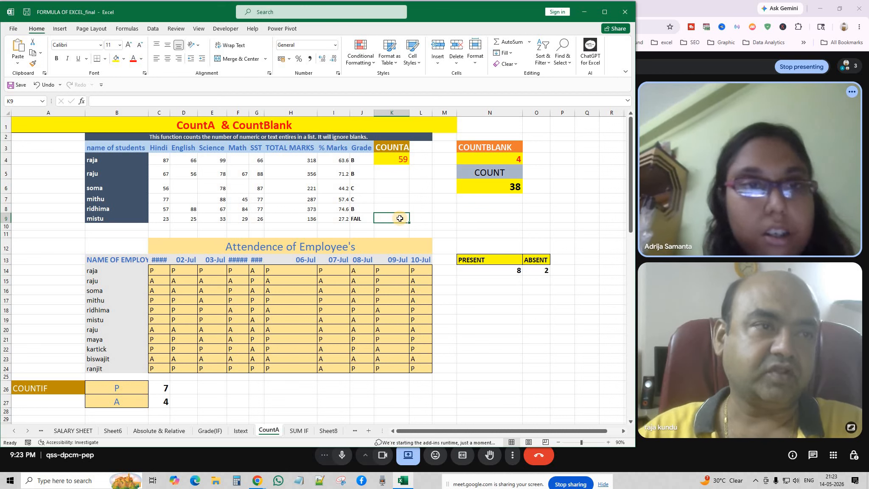
pyautogui.click(391, 175)
pyautogui.write('=')
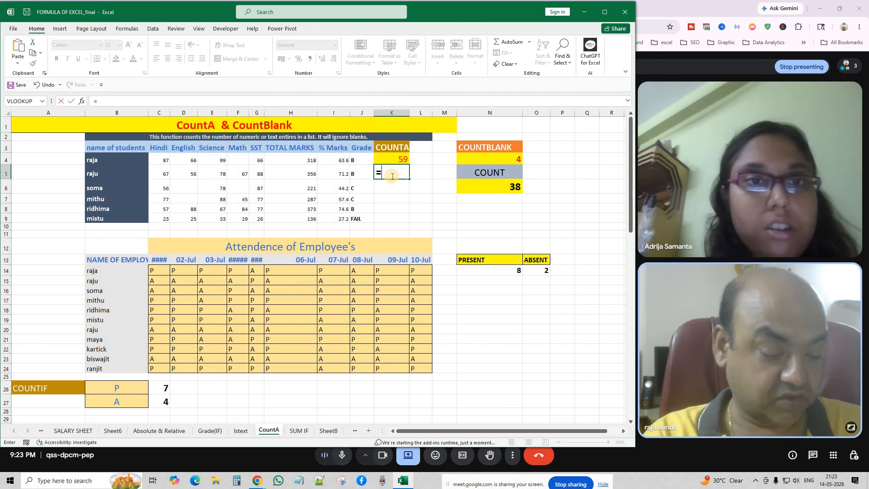
pyautogui.write('ciy')
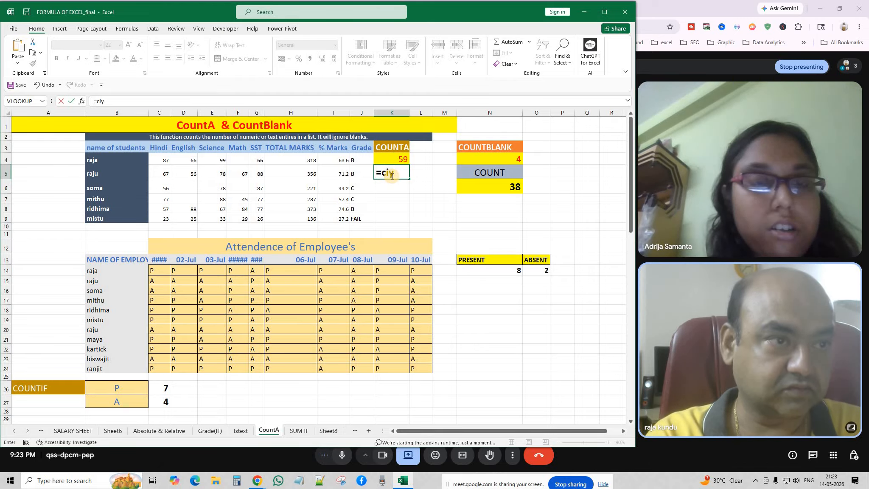
pyautogui.press('BackSpace')
pyautogui.press('BackSpace')
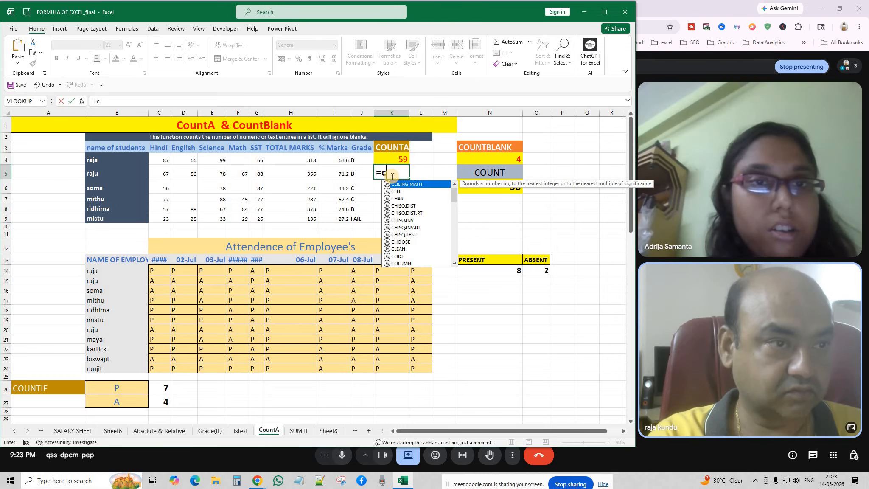
pyautogui.write('ount')
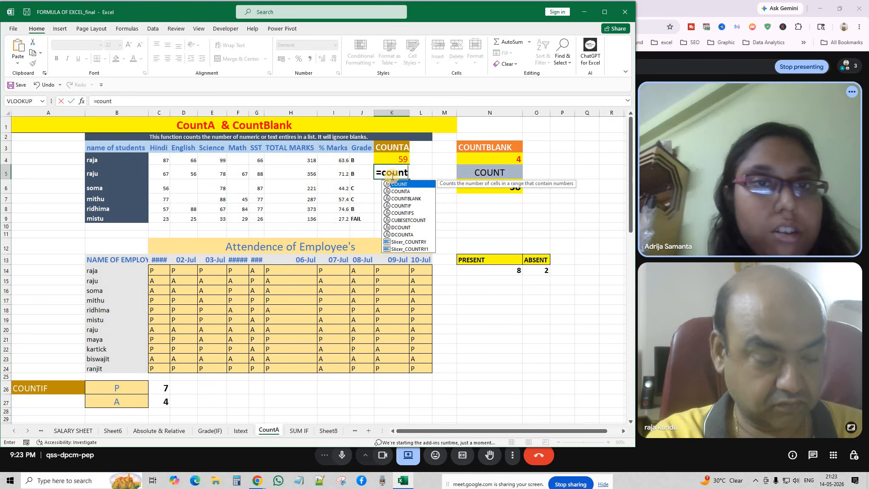
pyautogui.write('a')
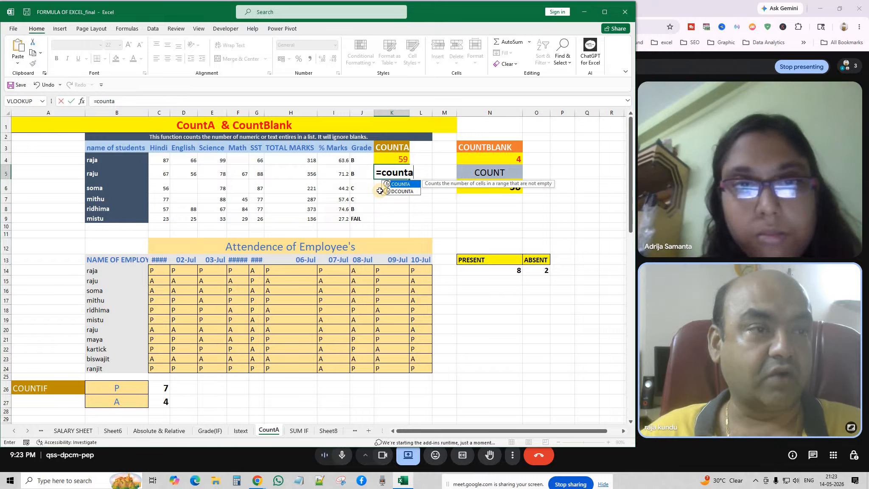
pyautogui.press('BackSpace')
pyautogui.press('BackSpace')
pyautogui.press('BackSpace')
pyautogui.press('BackSpace')
pyautogui.press('BackSpace')
pyautogui.press('BackSpace')
pyautogui.press('BackSpace')
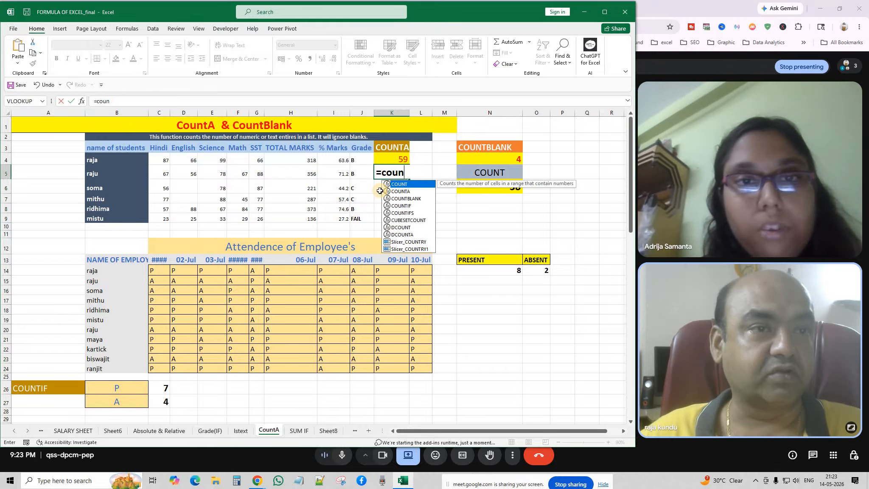
pyautogui.press('Escape')
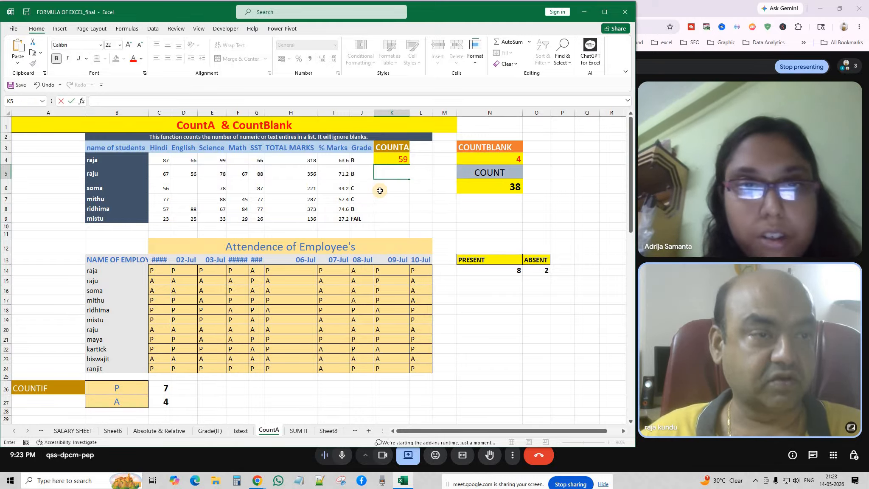
pyautogui.click(424, 198)
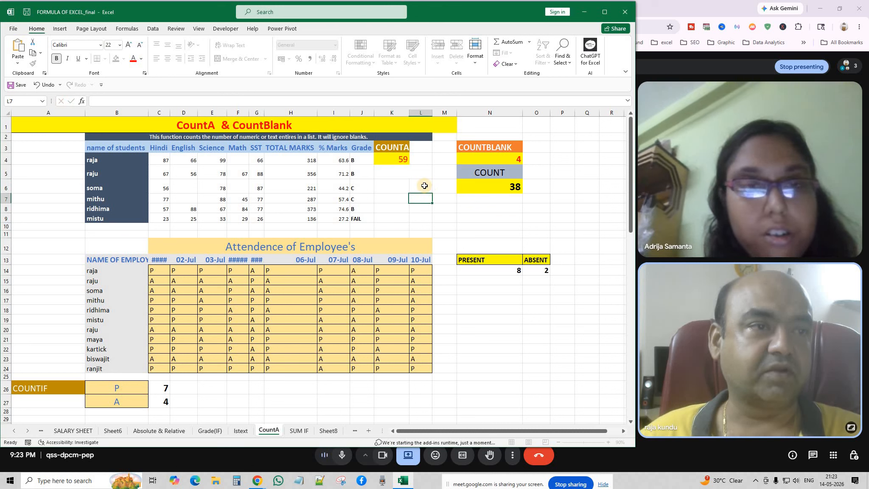
# Step: Examine the COUNTA formula in K4 and the COUNTBLANK formula in N4 with the ranges they reference
pyautogui.doubleClick(403, 159)
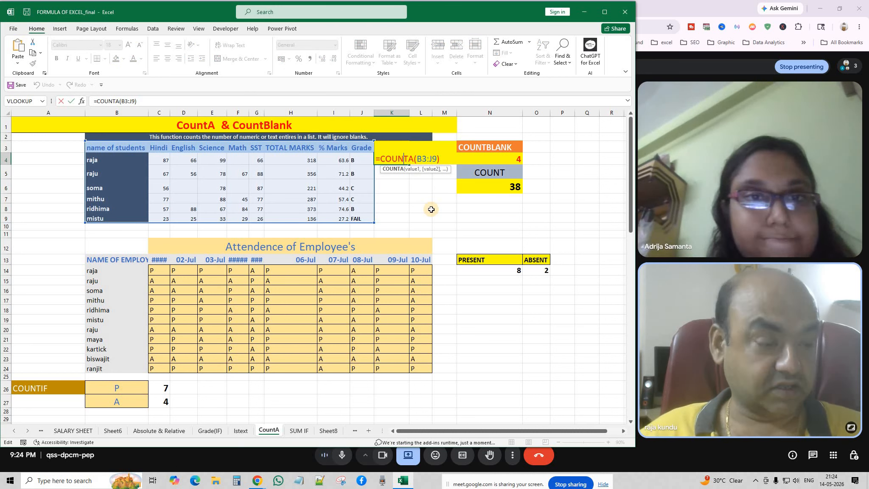
pyautogui.press('Return')
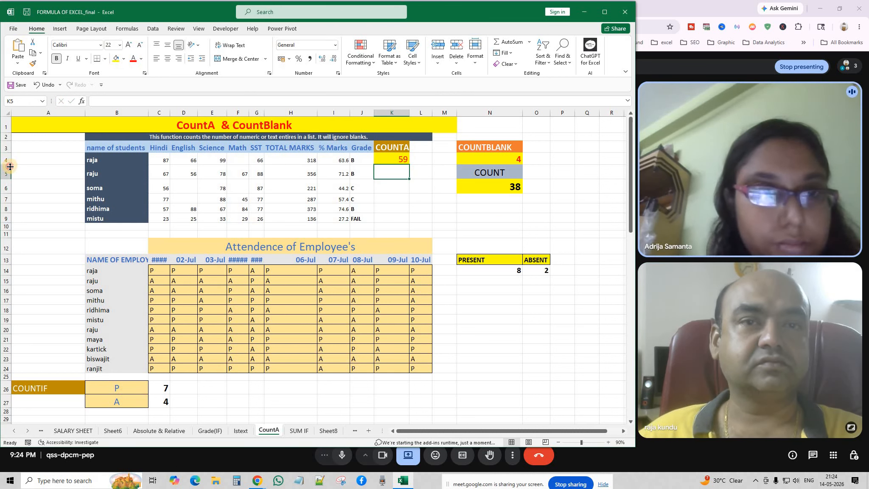
pyautogui.moveTo(10, 166); pyautogui.dragTo(10, 170)
pyautogui.doubleClick(385, 162)
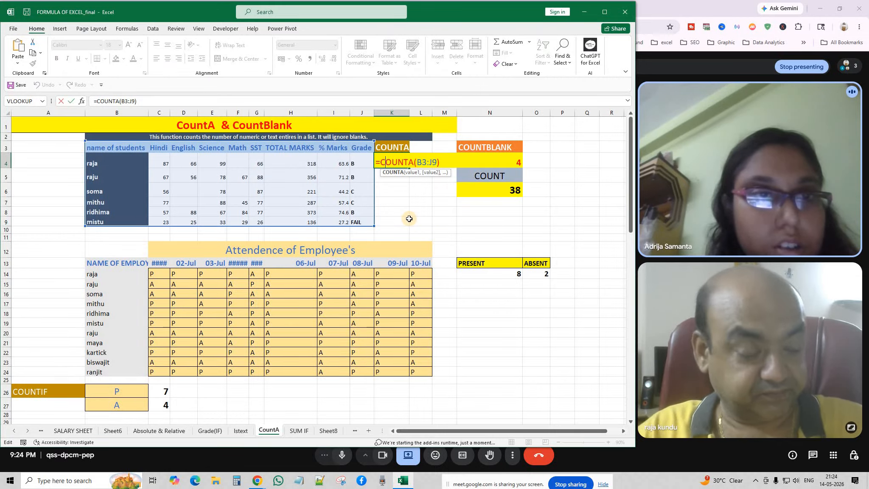
pyautogui.press('Return')
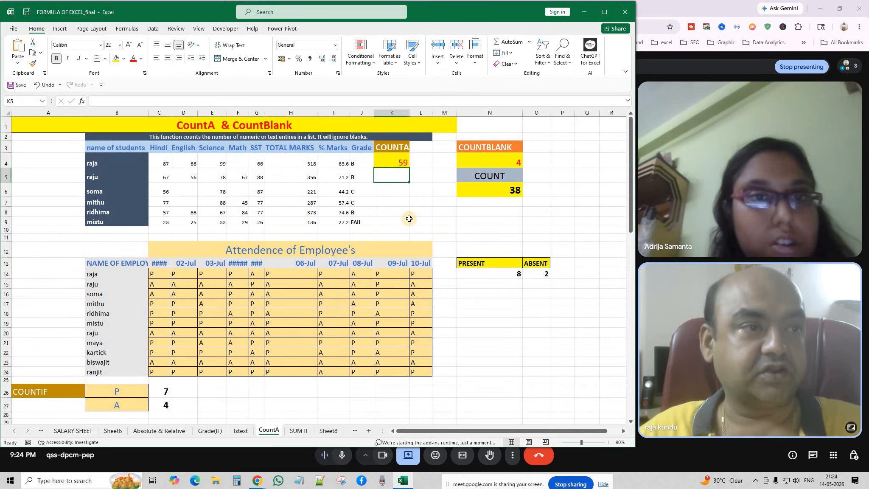
pyautogui.doubleClick(483, 160)
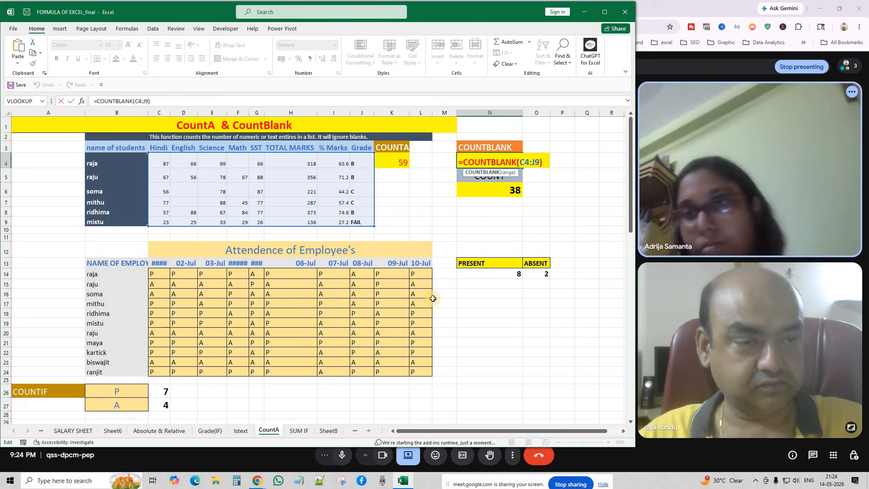
pyautogui.press('Return')
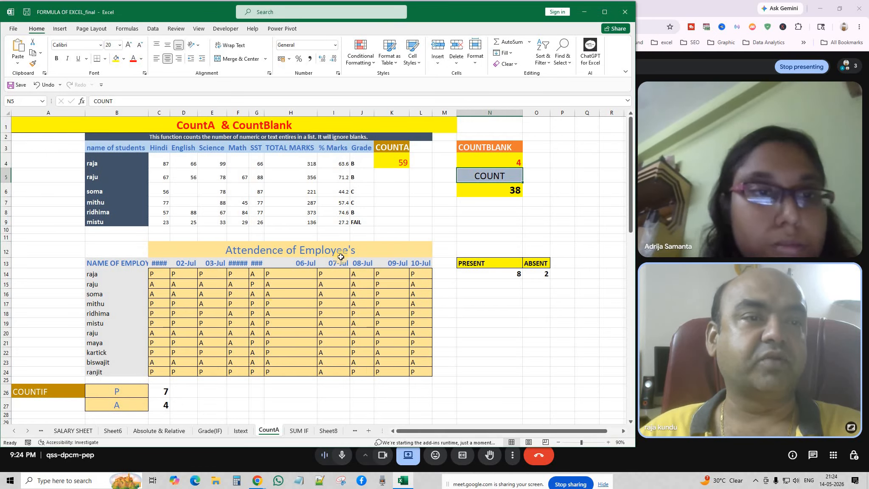
# Step: AutoFit the column widths to the employee attendance table in B13:L24
pyautogui.moveTo(130, 260); pyautogui.dragTo(416, 369)
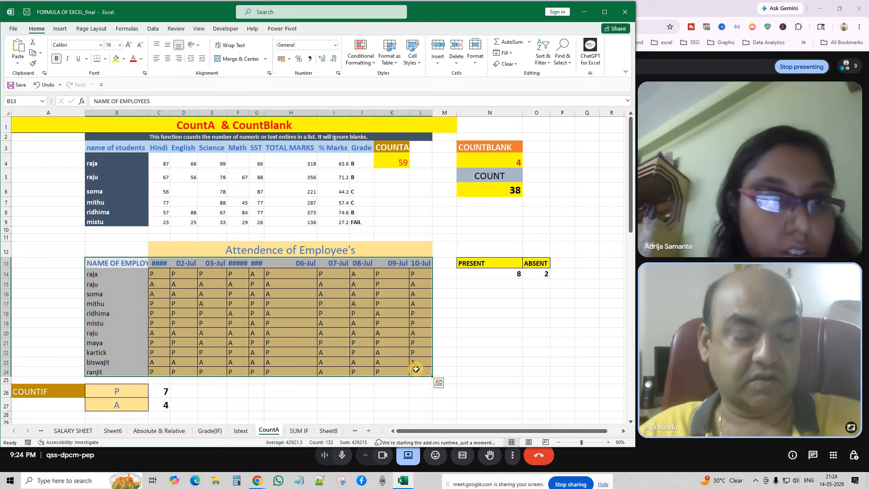
pyautogui.hotkey('alt', 'h')
pyautogui.press('o')
pyautogui.press('i')
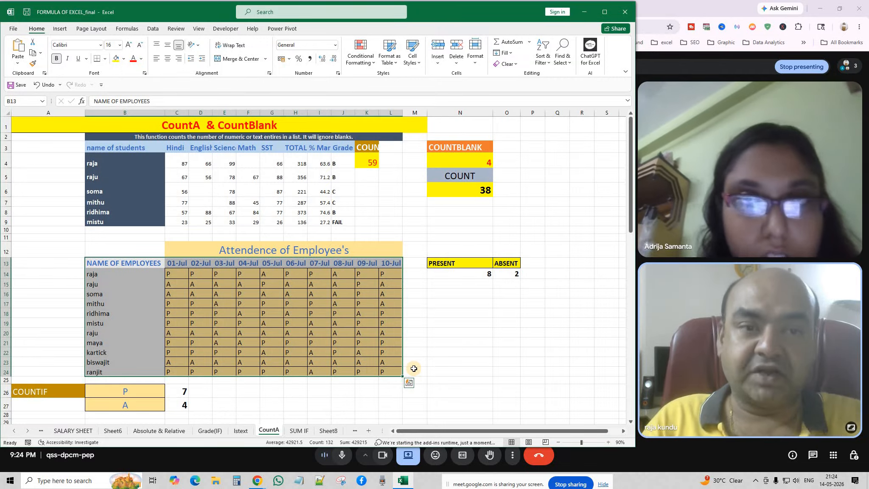
# Step: Review the attendance table's employee names in B14:B24 and the P and A entries under the July dates
pyautogui.moveTo(110, 274); pyautogui.dragTo(123, 373)
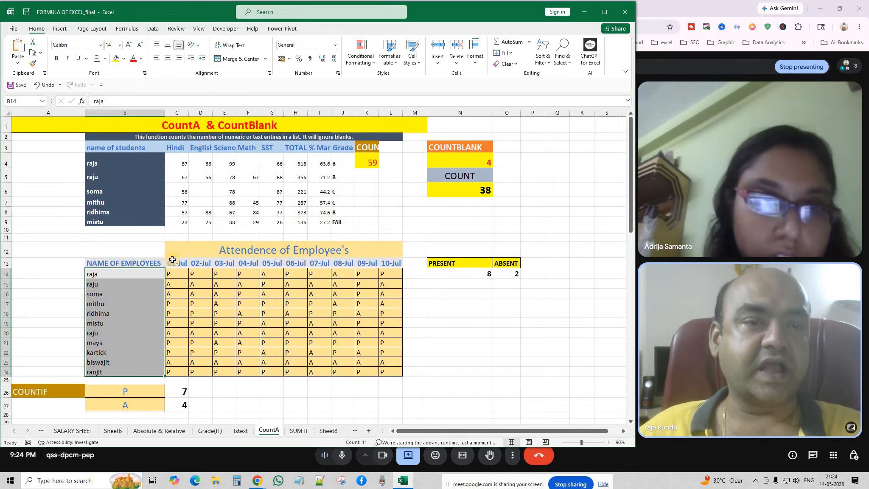
pyautogui.moveTo(177, 264); pyautogui.dragTo(392, 368)
pyautogui.click(441, 331)
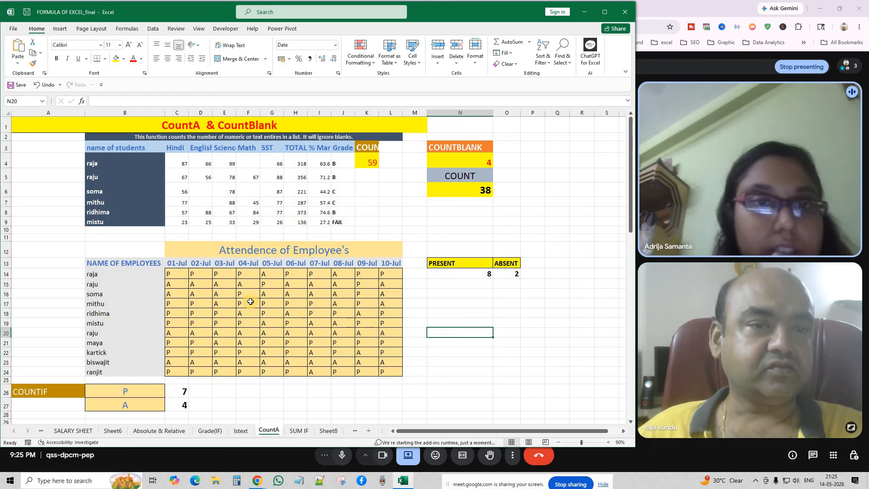
pyautogui.click(182, 276)
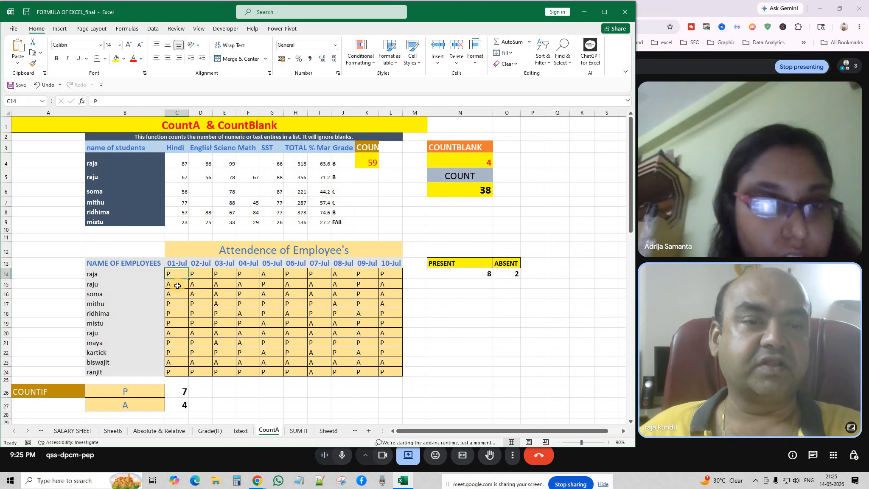
pyautogui.click(178, 285)
pyautogui.moveTo(175, 276); pyautogui.dragTo(172, 371)
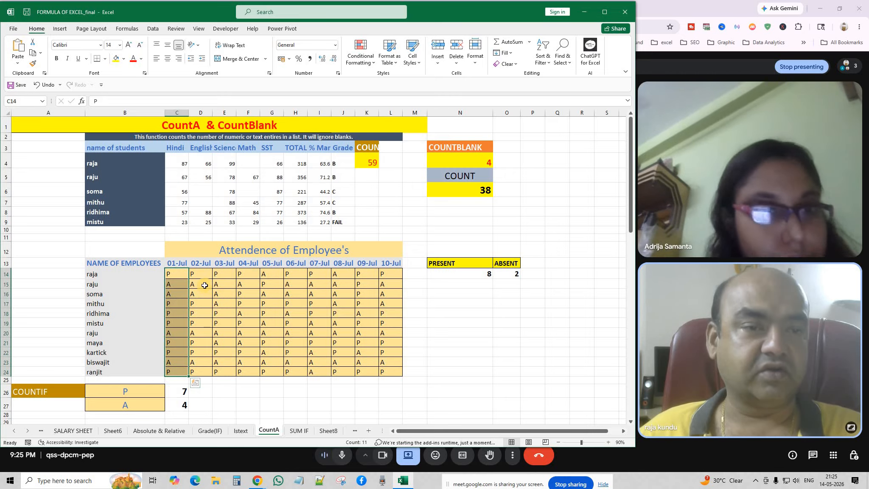
pyautogui.moveTo(199, 276); pyautogui.dragTo(196, 370)
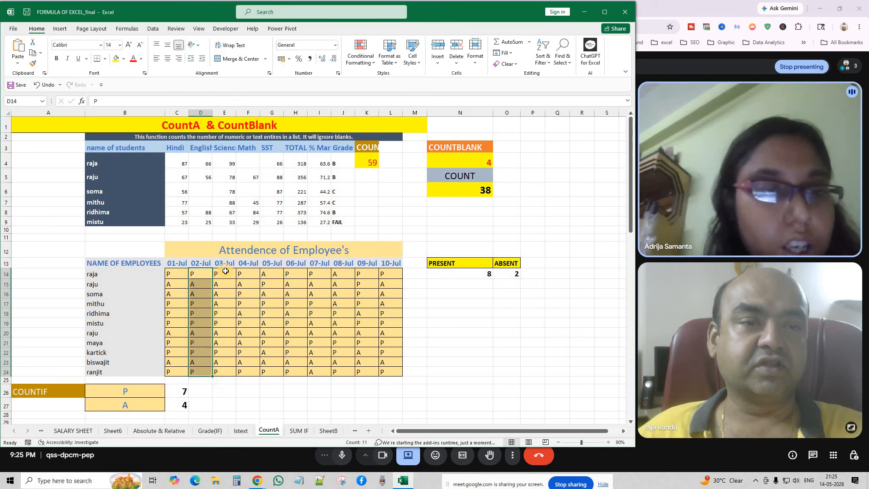
pyautogui.moveTo(224, 273); pyautogui.dragTo(218, 375)
pyautogui.click(471, 323)
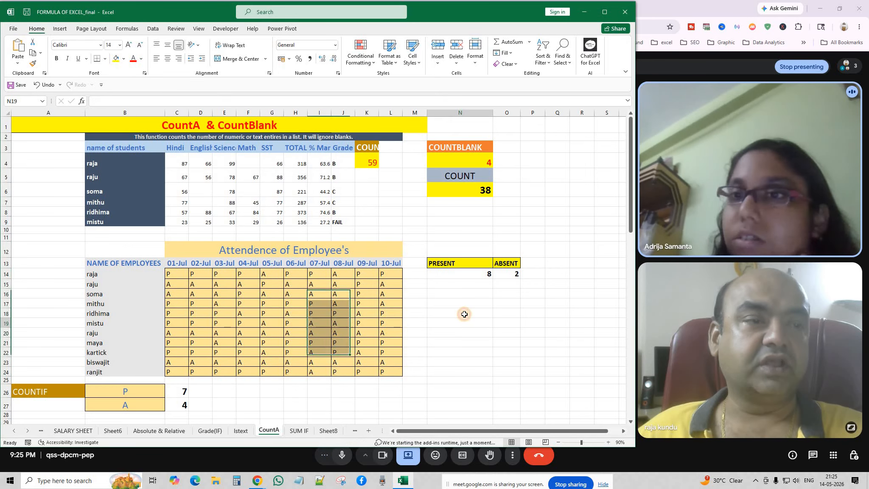
# Step: Examine the COUNTIF section's P criterion in B26 and result cell C26 against the 01-Jul attendance entries in C14:C24
pyautogui.click(129, 393)
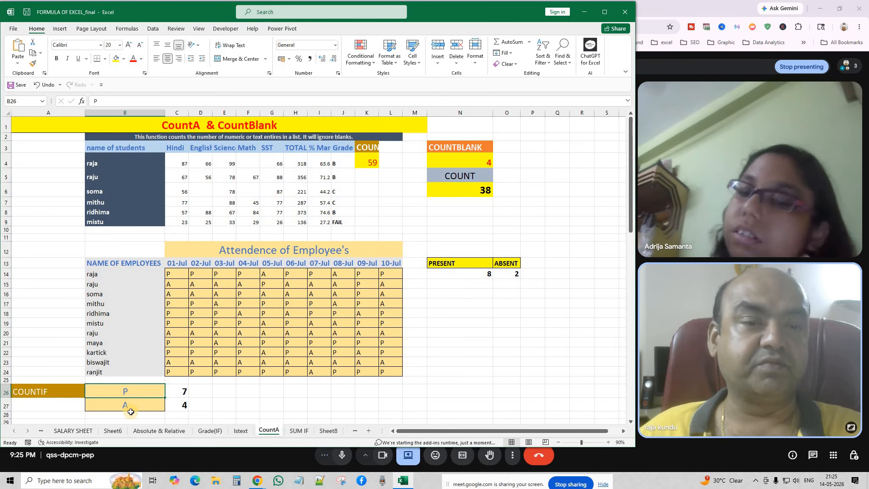
pyautogui.click(182, 394)
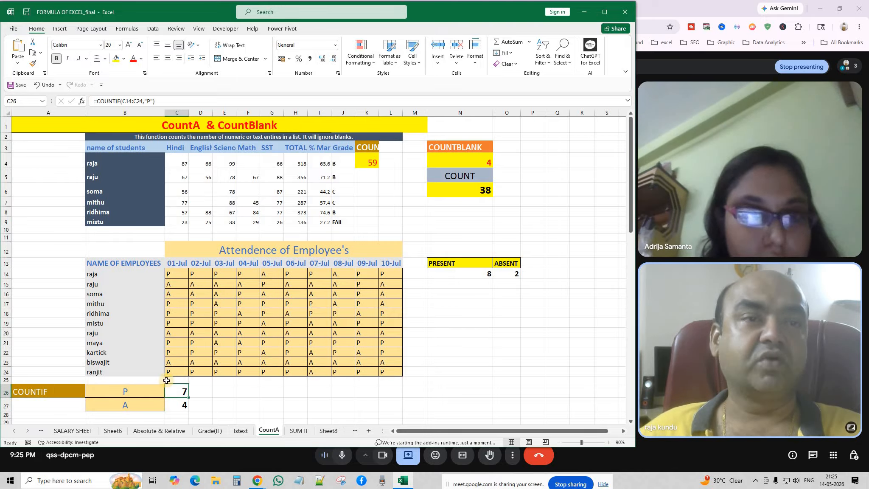
pyautogui.click(199, 390)
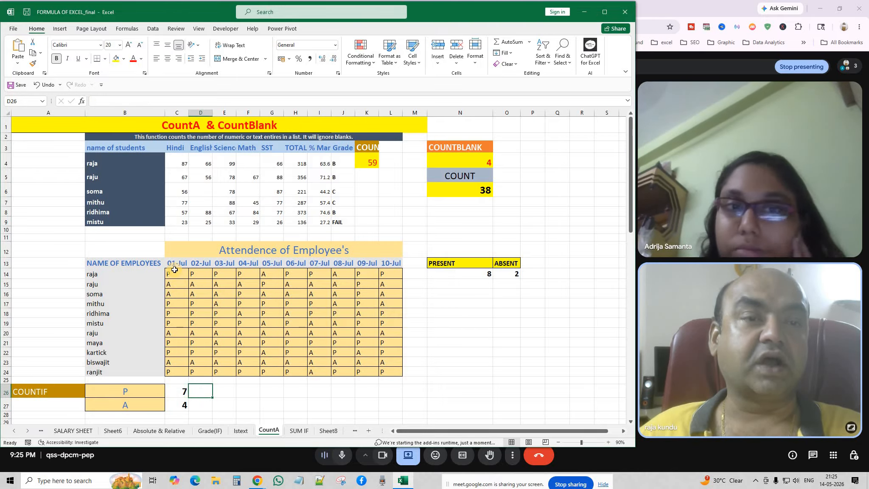
pyautogui.moveTo(174, 269); pyautogui.dragTo(178, 372)
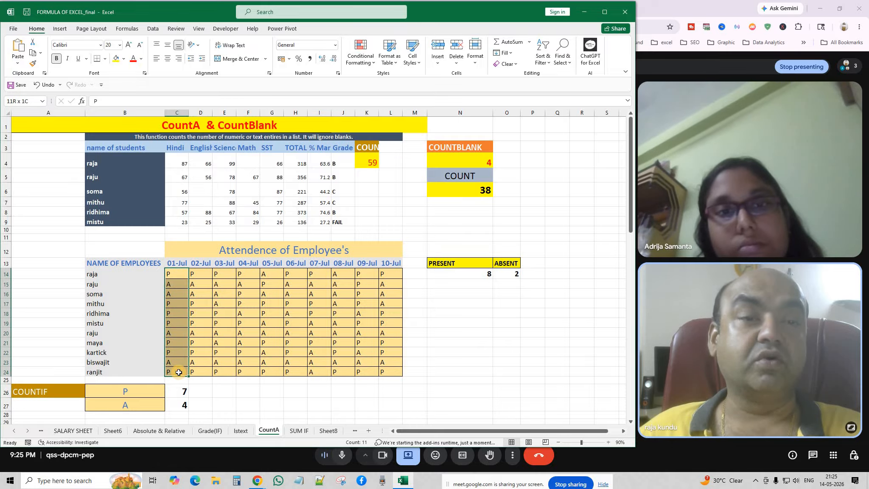
pyautogui.moveTo(178, 377); pyautogui.dragTo(174, 377)
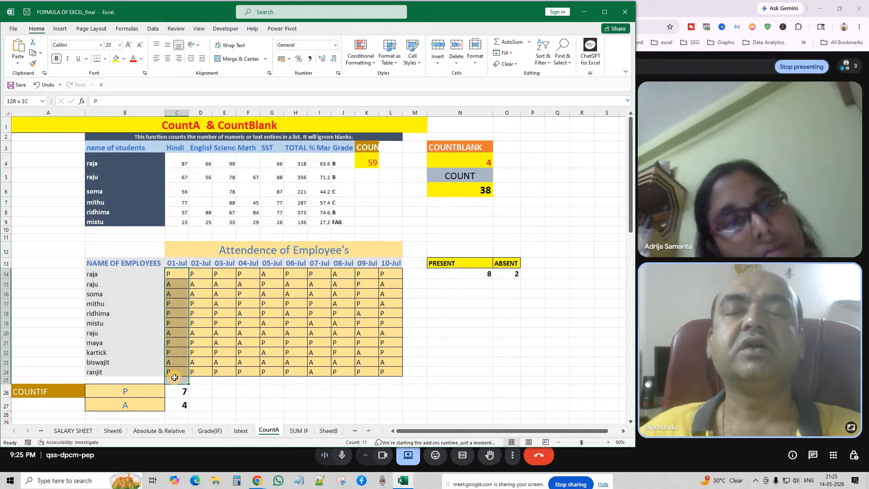
pyautogui.click(184, 401)
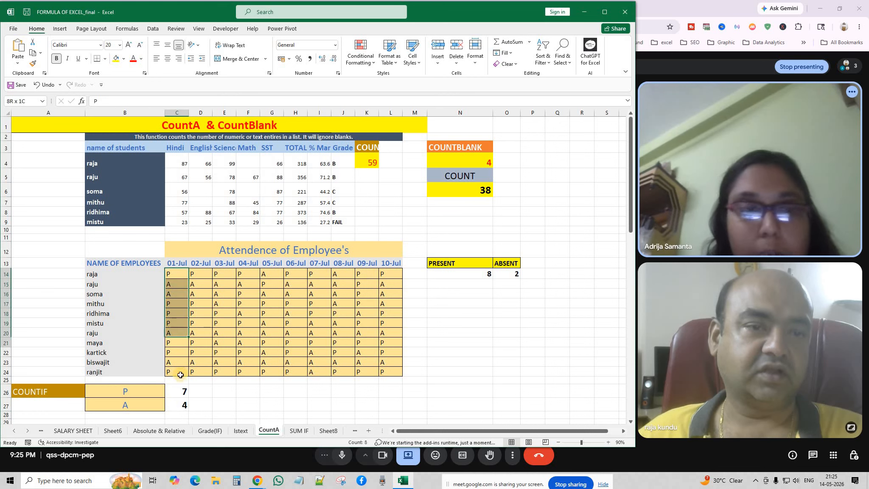
pyautogui.click(228, 396)
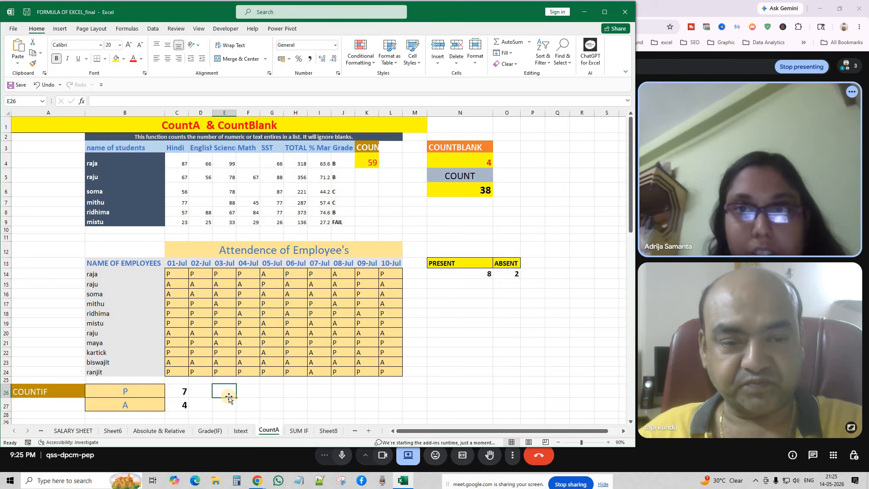
pyautogui.click(272, 390)
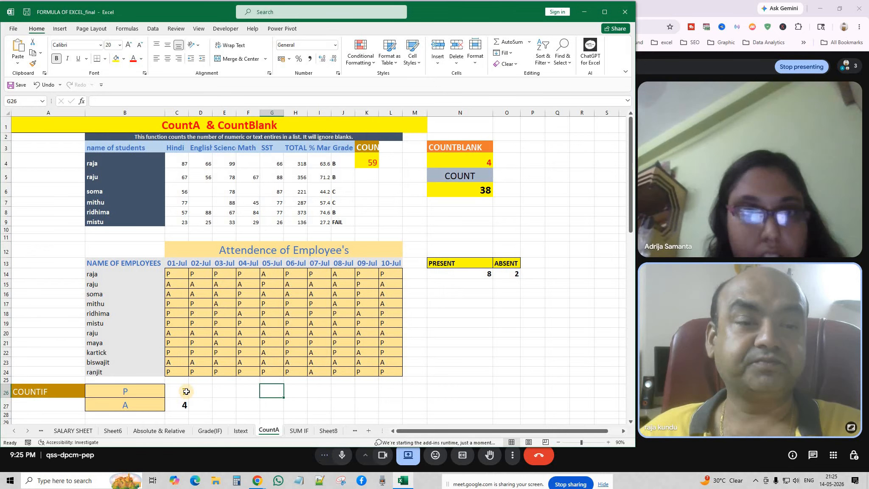
# Step: Examine the COUNTIF formulas in C26 and C27, comparing their C14:C24 range and the "P" and "A" criteria
pyautogui.doubleClick(186, 391)
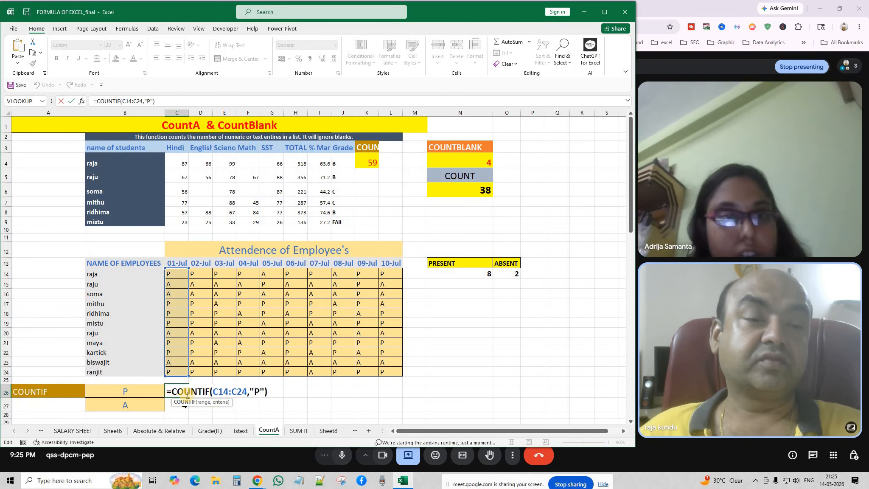
pyautogui.click(215, 391)
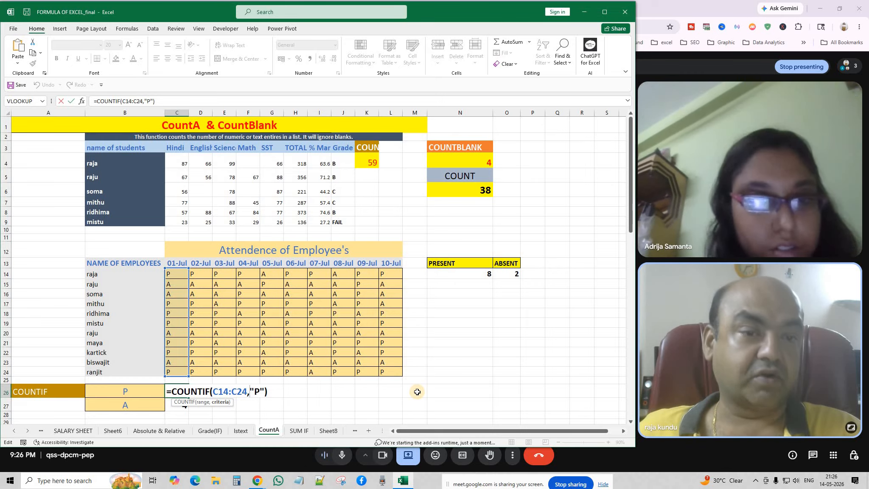
pyautogui.press('Return')
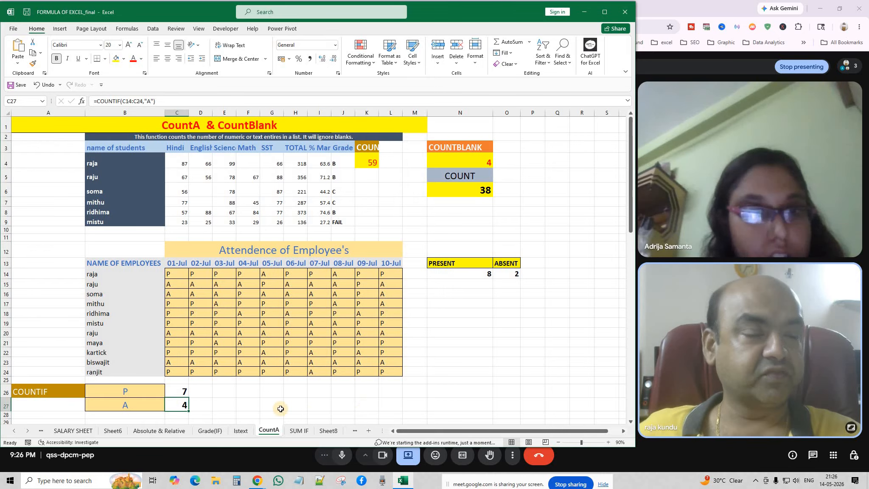
pyautogui.press('F2')
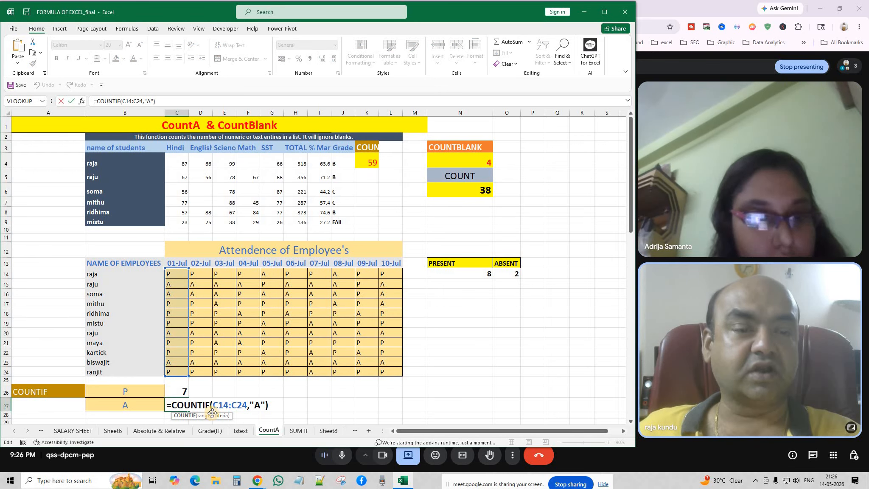
pyautogui.click(225, 404)
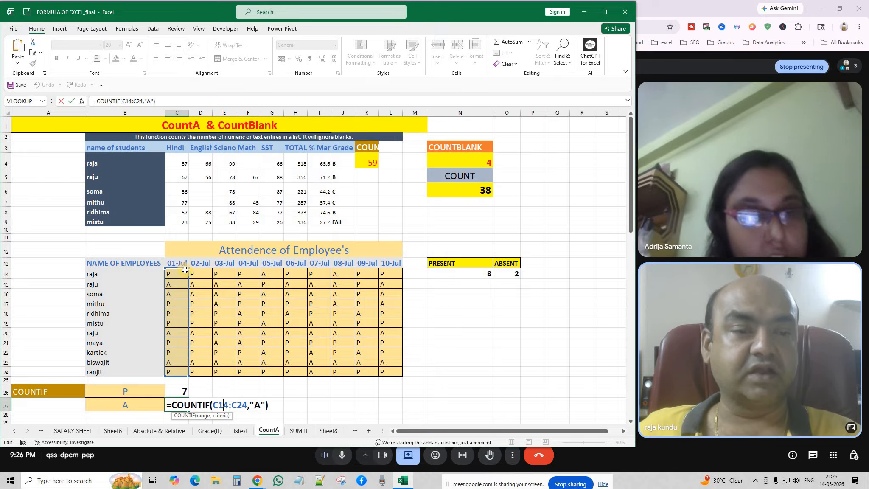
pyautogui.click(251, 405)
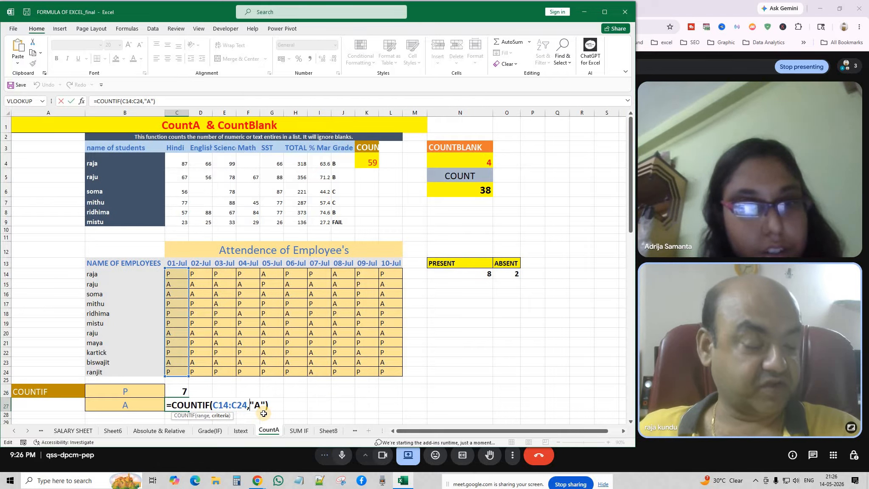
pyautogui.press('Return')
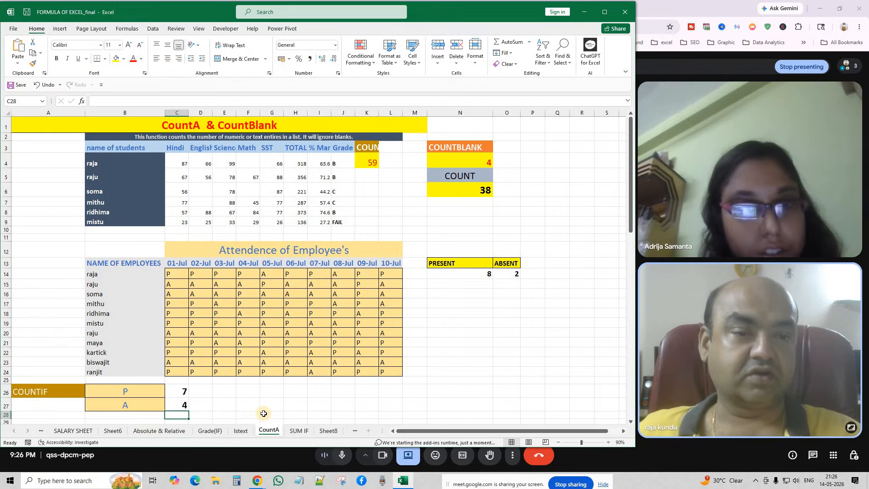
# Step: Recheck the present and absent COUNTIF formulas for 01-Jul in C26 and C27, leaving both formulas as they are
pyautogui.click(187, 391)
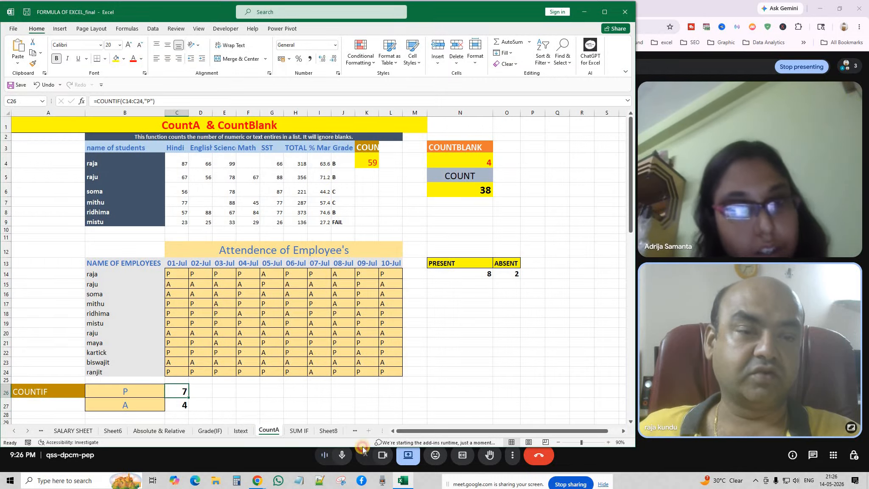
pyautogui.doubleClick(181, 389)
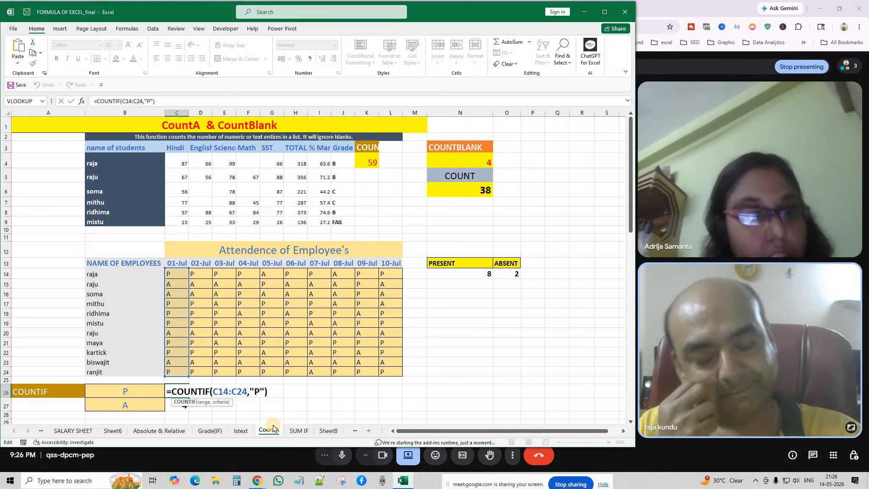
pyautogui.press('Return')
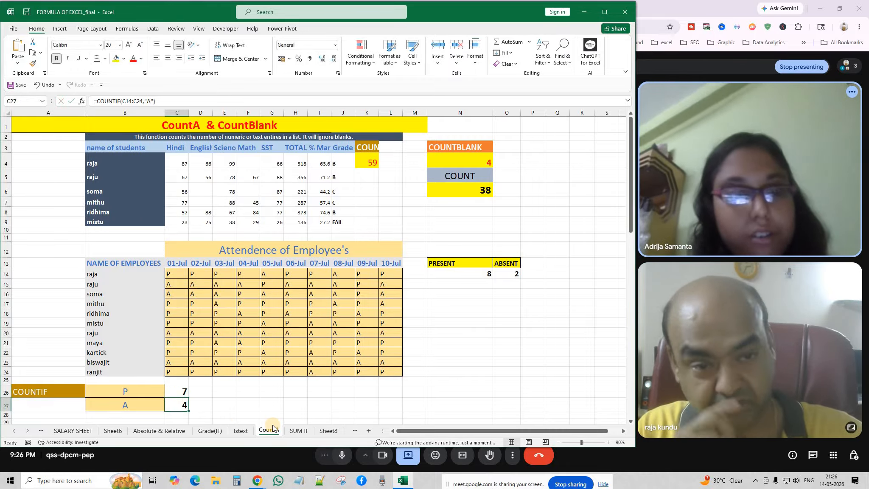
pyautogui.doubleClick(177, 403)
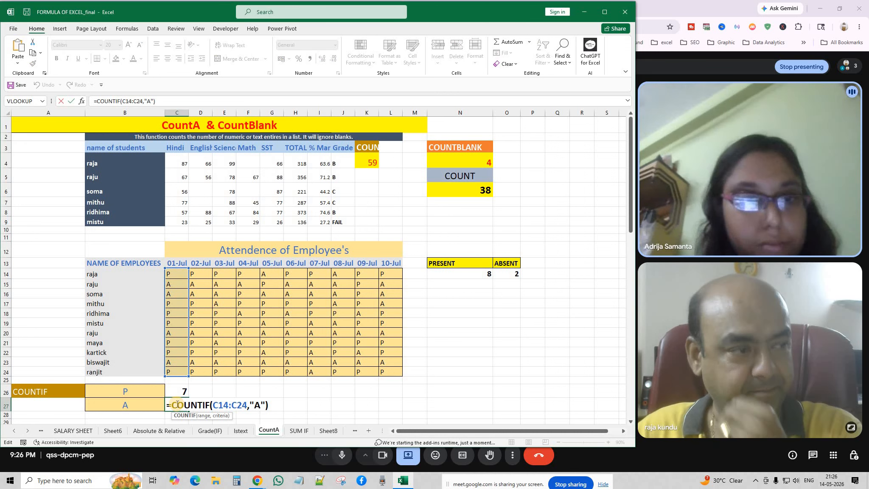
pyautogui.press('Escape')
pyautogui.press('Return')
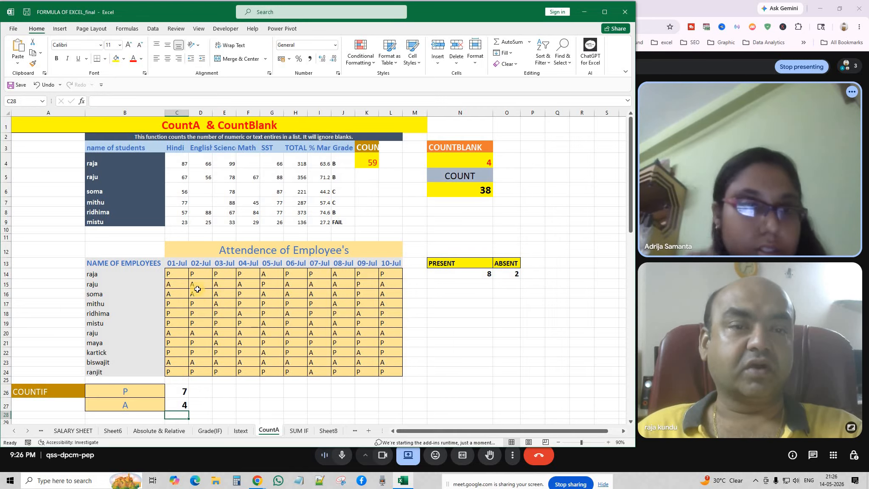
# Step: Highlight the employee attendance entries across the July dates, and then the 01-Jul entries in C14:C24
pyautogui.moveTo(177, 274); pyautogui.dragTo(402, 359)
pyautogui.click(462, 333)
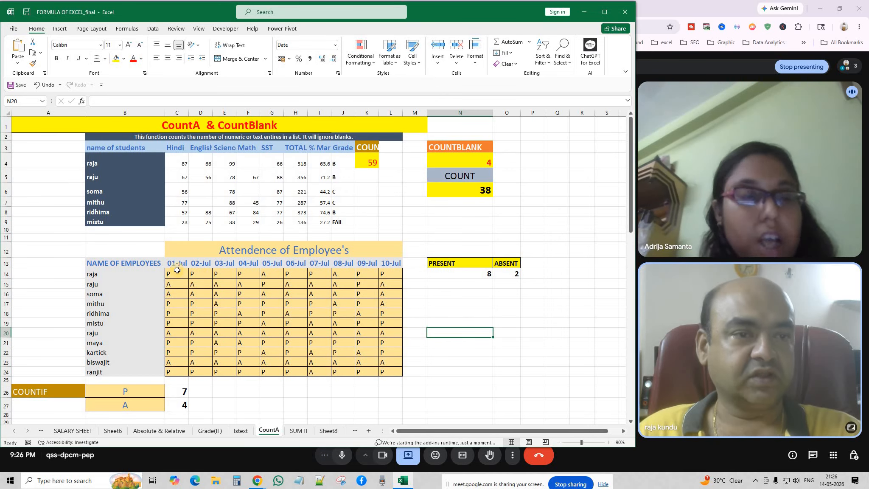
pyautogui.moveTo(173, 273); pyautogui.dragTo(174, 372)
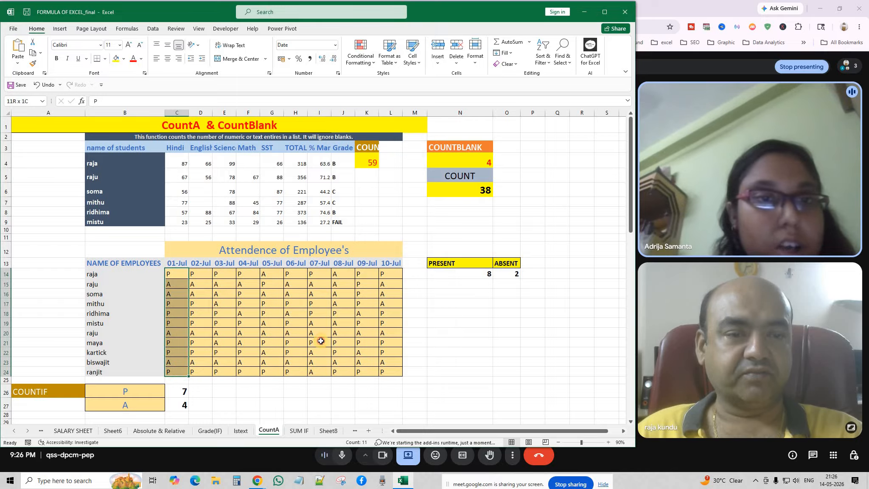
# Step: Examine the row-wise COUNTIF formulas under PRESENT in N14 and ABSENT in O14 with their C14:L14 range
pyautogui.click(472, 276)
pyautogui.doubleClick(471, 276)
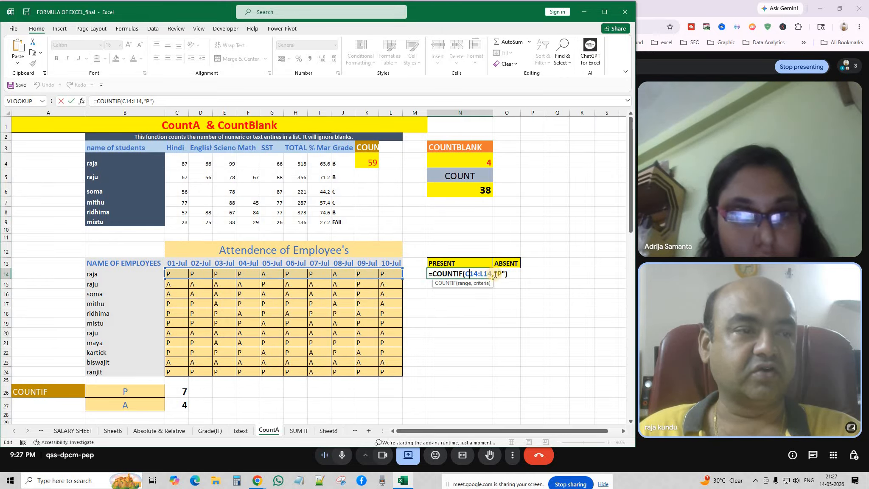
pyautogui.press('Return')
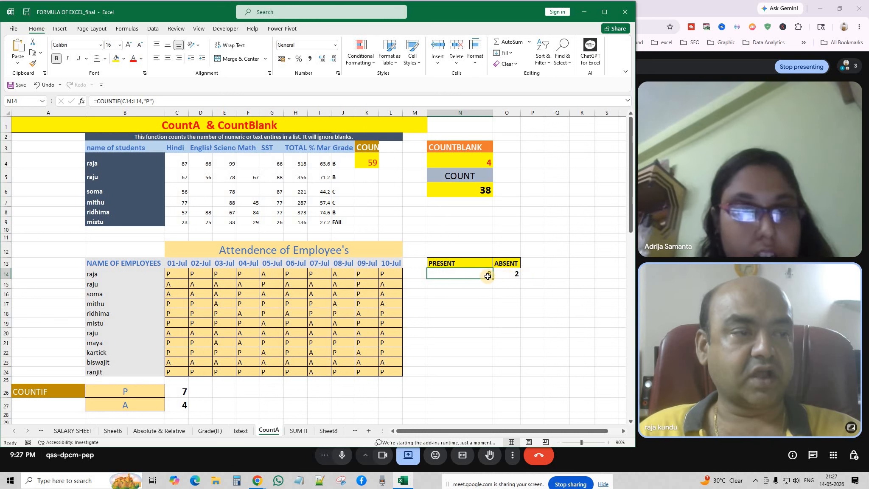
pyautogui.doubleClick(480, 274)
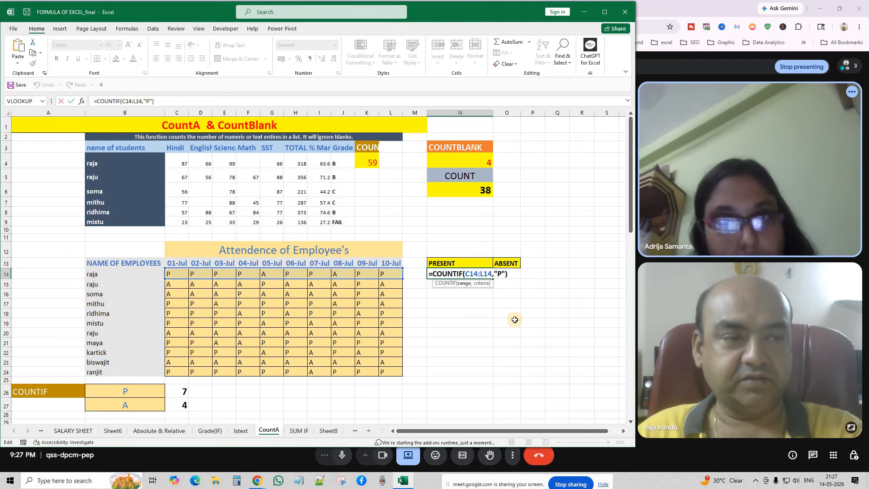
pyautogui.press('Return')
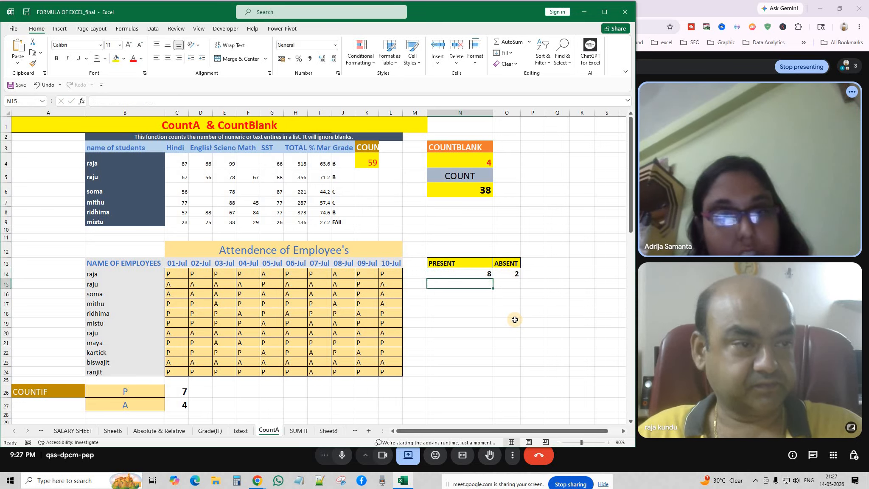
pyautogui.doubleClick(506, 274)
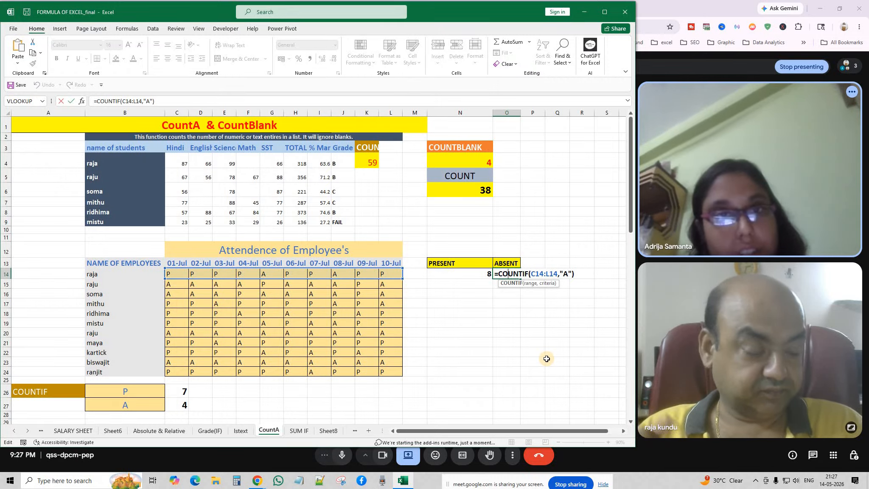
pyautogui.press('Return')
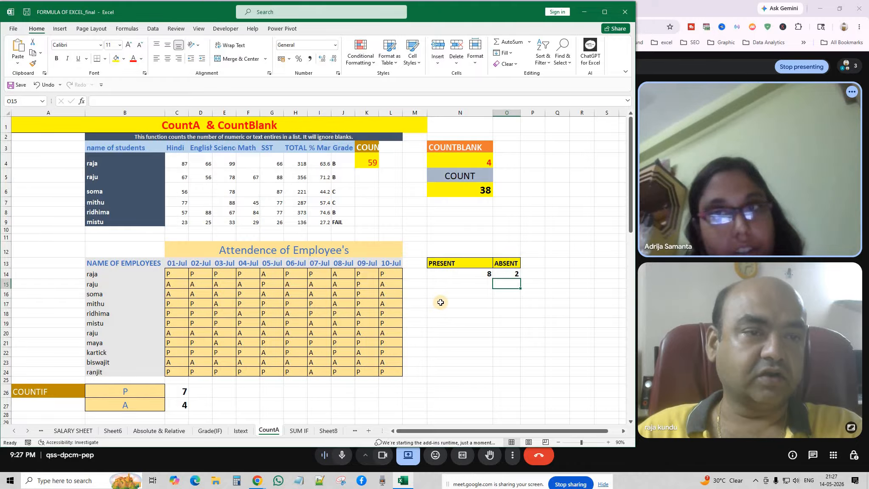
# Step: AutoFit the row heights and column widths of the COUNT IF student marks table in A34:K52
pyautogui.scroll(-5, 438, 301)
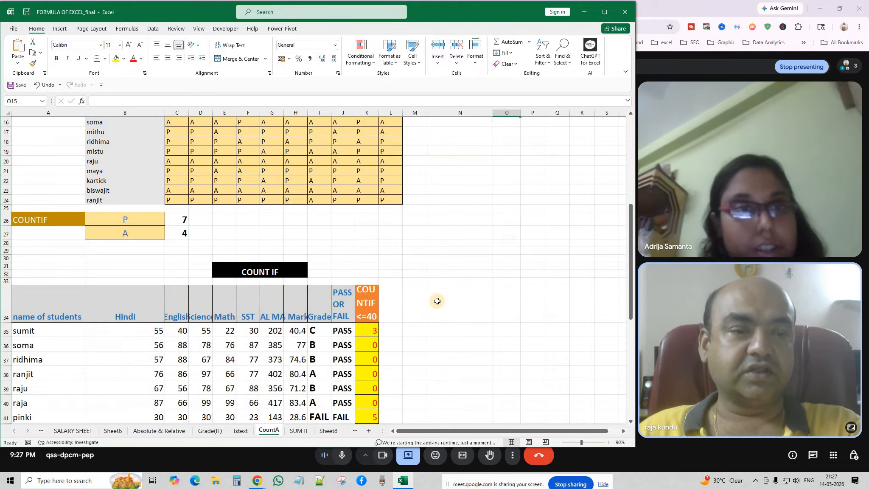
pyautogui.scroll(-2, 437, 301)
pyautogui.scroll(-4, 436, 300)
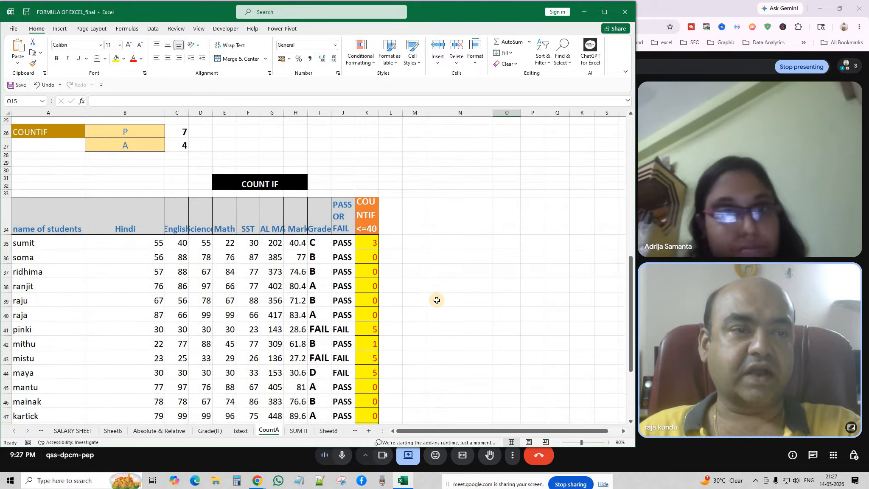
pyautogui.moveTo(42, 167); pyautogui.dragTo(368, 410)
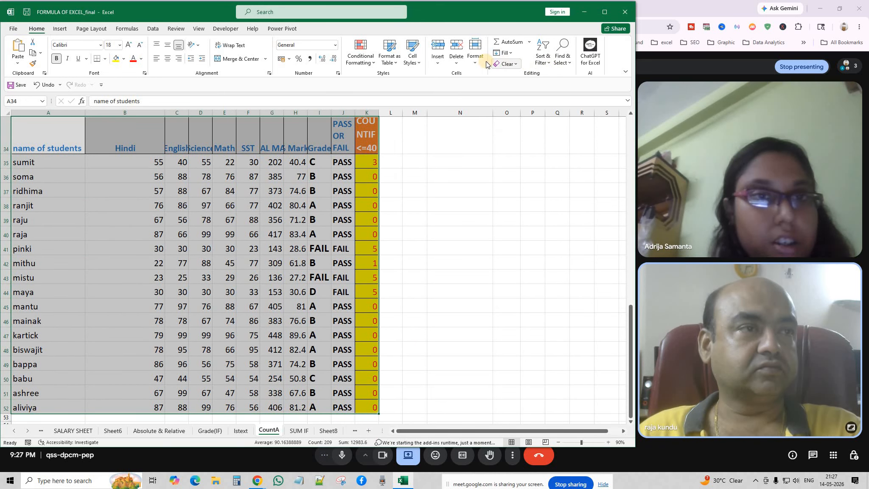
pyautogui.click(475, 57)
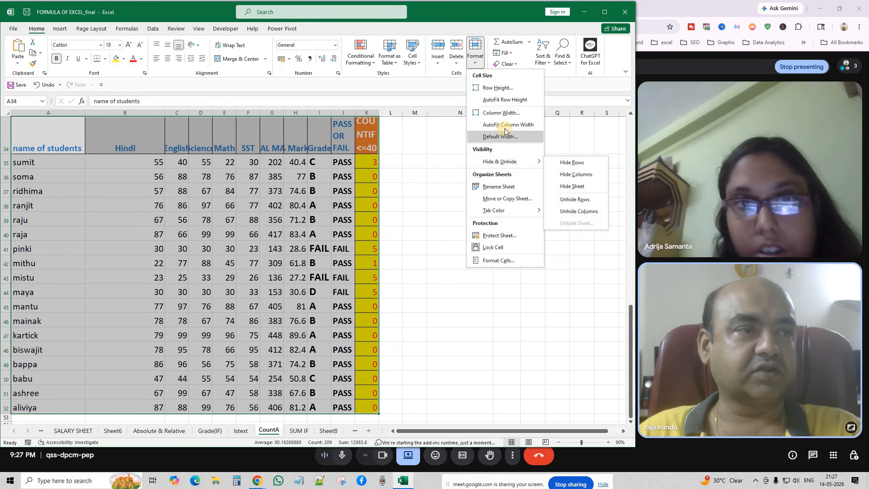
pyautogui.click(505, 100)
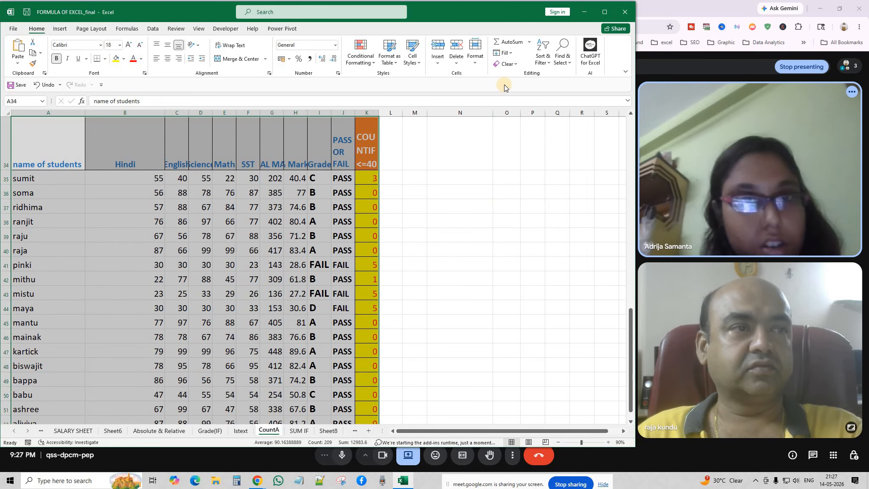
pyautogui.click(475, 54)
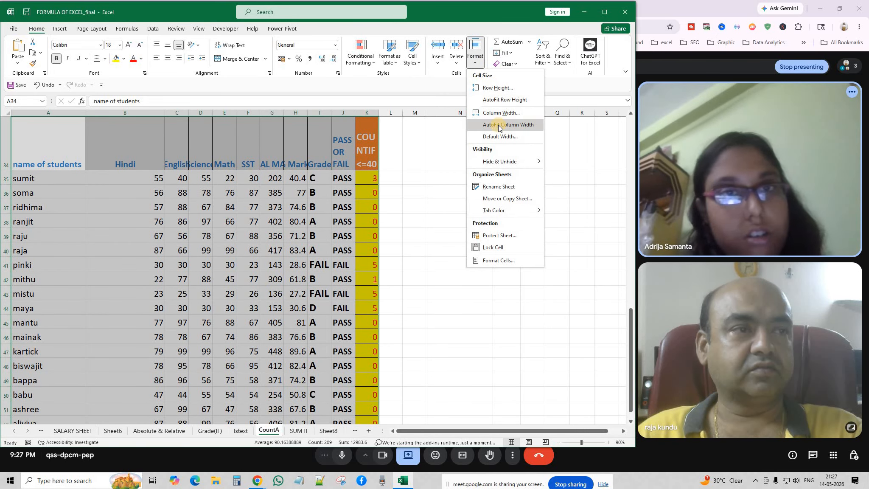
pyautogui.click(498, 125)
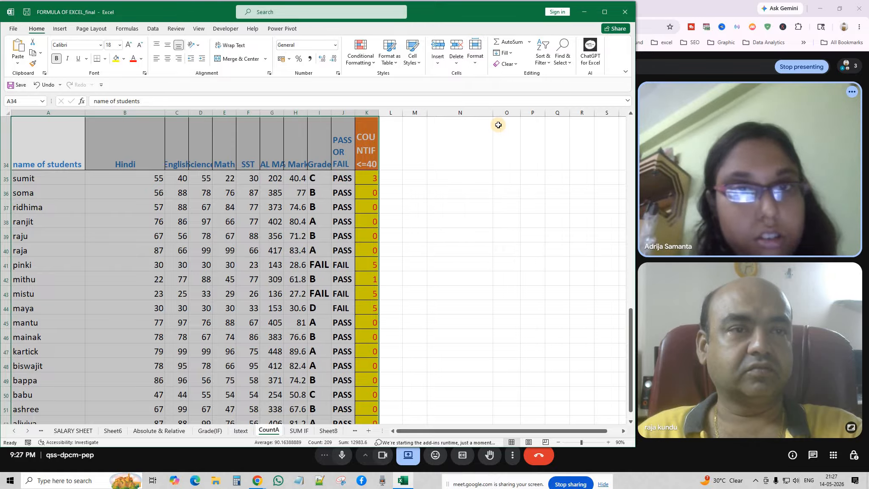
pyautogui.click(478, 217)
pyautogui.scroll(-1, 216, 204)
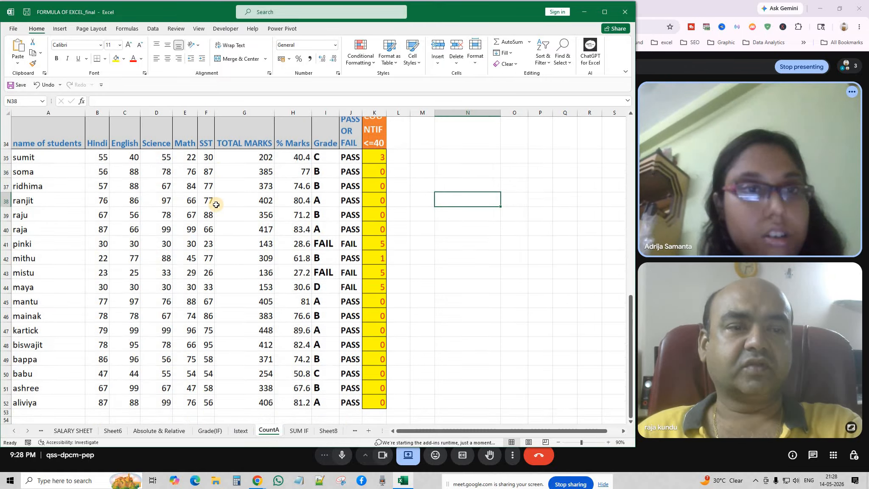
# Step: Review the first student's total marks, % marks, grade and PASS OR FAIL formulas in G35:J35
pyautogui.scroll(2, 216, 204)
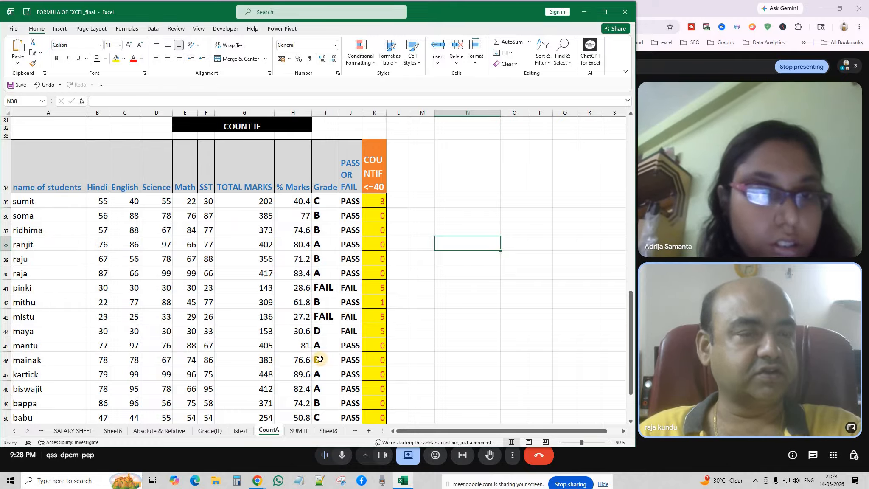
pyautogui.click(260, 202)
pyautogui.click(297, 201)
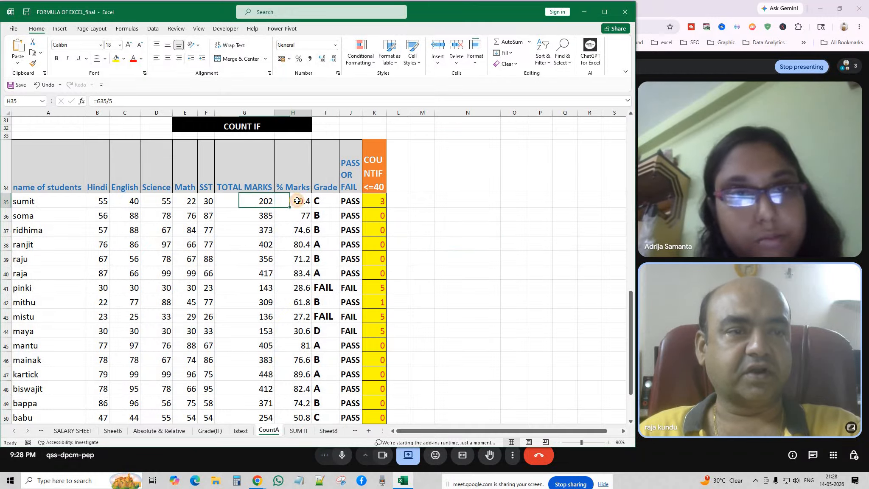
pyautogui.click(323, 201)
pyautogui.click(350, 201)
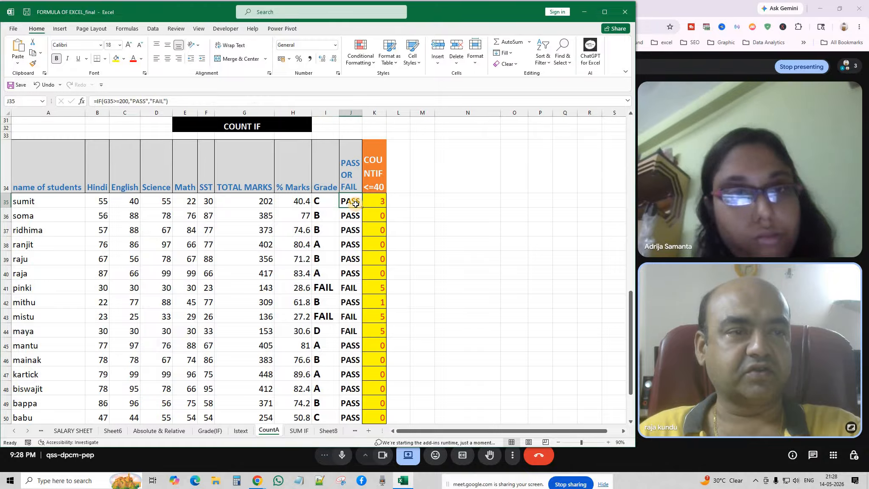
# Step: Widen column K so the word COUNTIF in the "COUNTIF <=40" heading fits on one line
pyautogui.moveTo(386, 113); pyautogui.dragTo(411, 119)
pyautogui.click(443, 215)
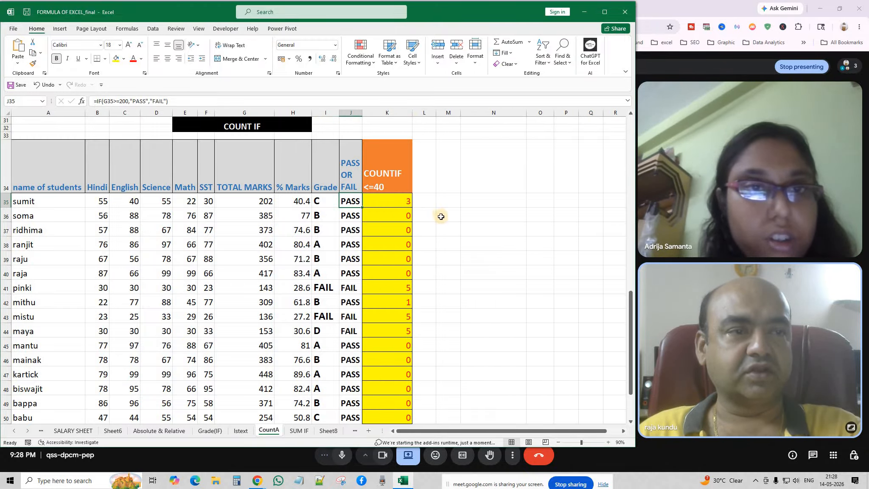
# Step: Examine the "COUNTIF <=40" heading in K34 against the first student's five subject marks in B35:F35
pyautogui.click(379, 187)
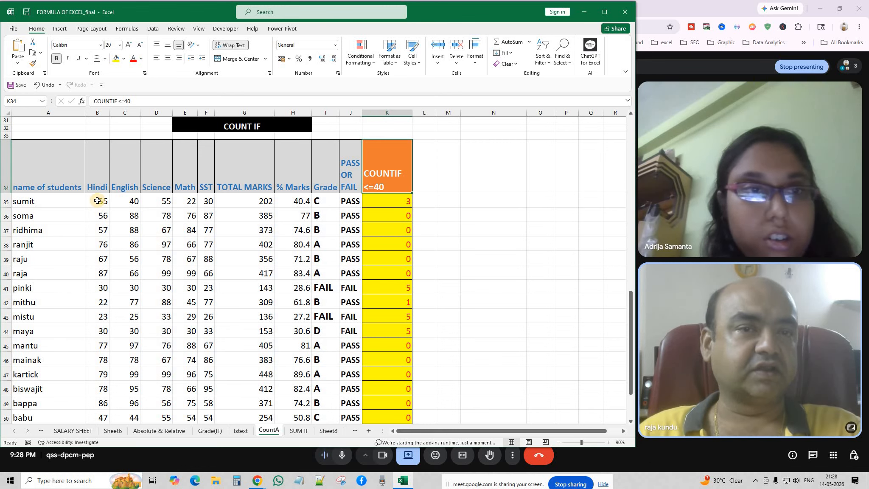
pyautogui.moveTo(97, 201); pyautogui.dragTo(235, 199)
pyautogui.moveTo(198, 197); pyautogui.dragTo(199, 197)
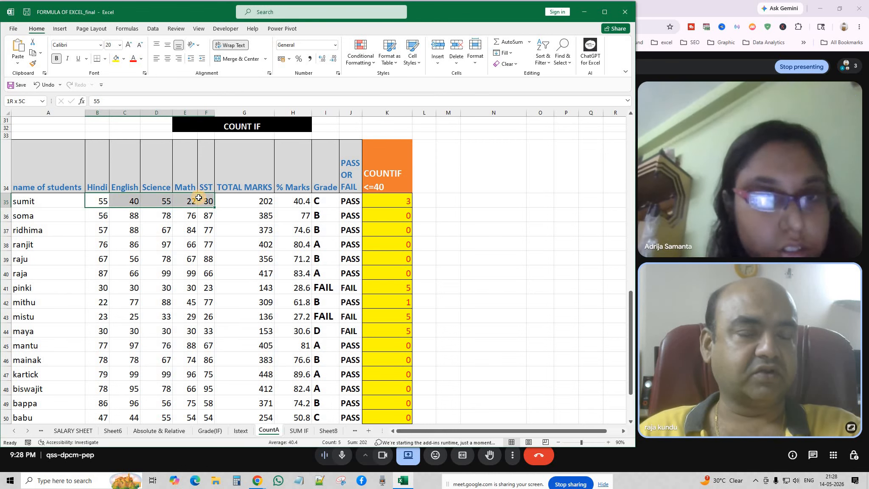
pyautogui.moveTo(198, 198); pyautogui.dragTo(198, 197)
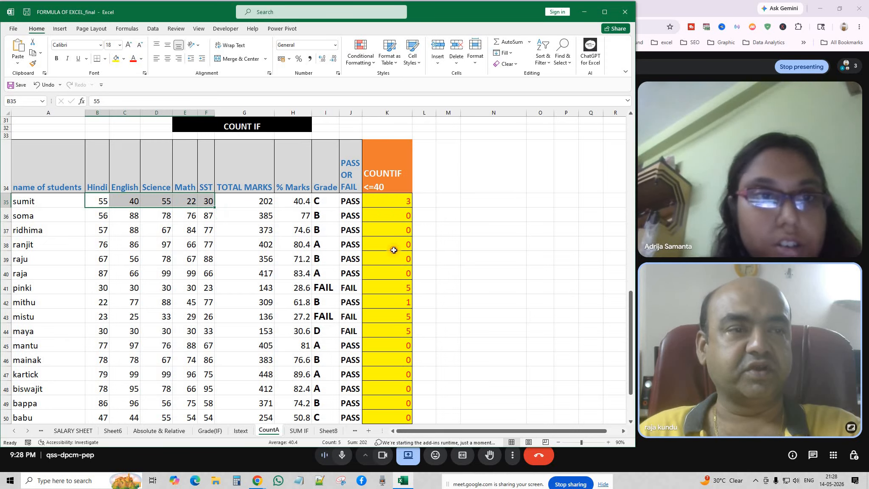
# Step: Compare the first student's English, Math and SST marks with the COUNTIF formula in K35 and its heading
pyautogui.click(390, 201)
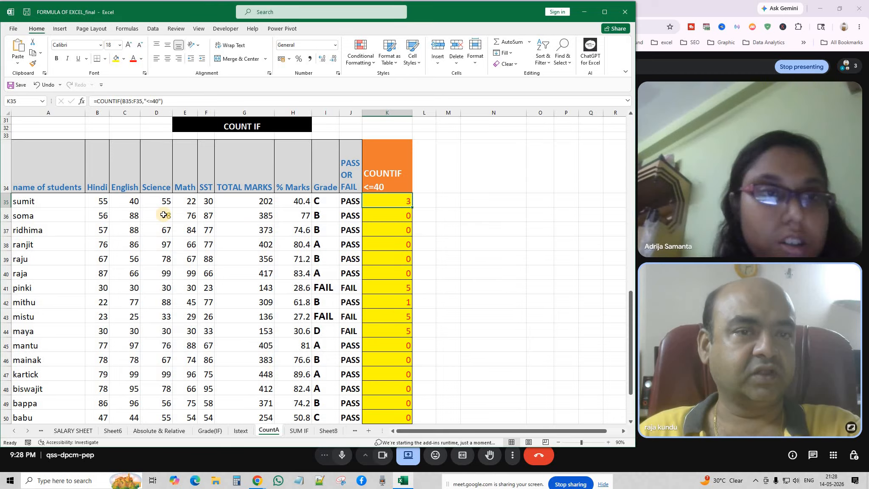
pyautogui.moveTo(103, 202); pyautogui.dragTo(159, 202)
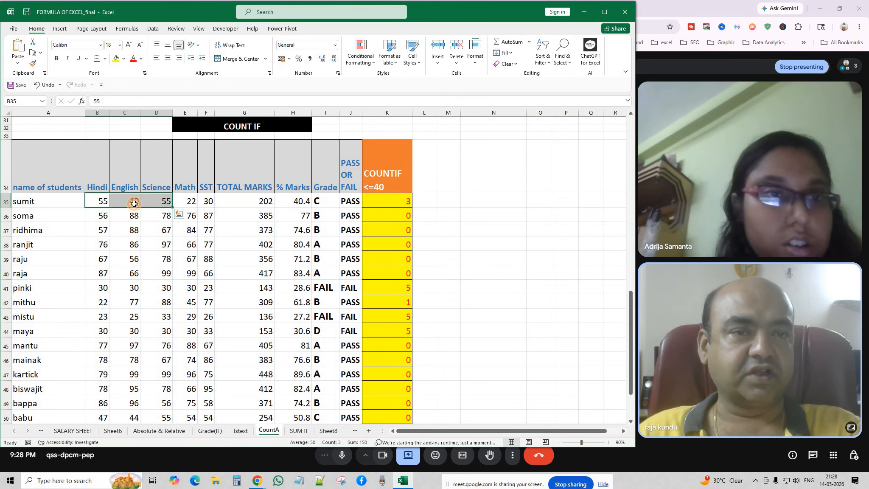
pyautogui.click(134, 203)
pyautogui.click(393, 189)
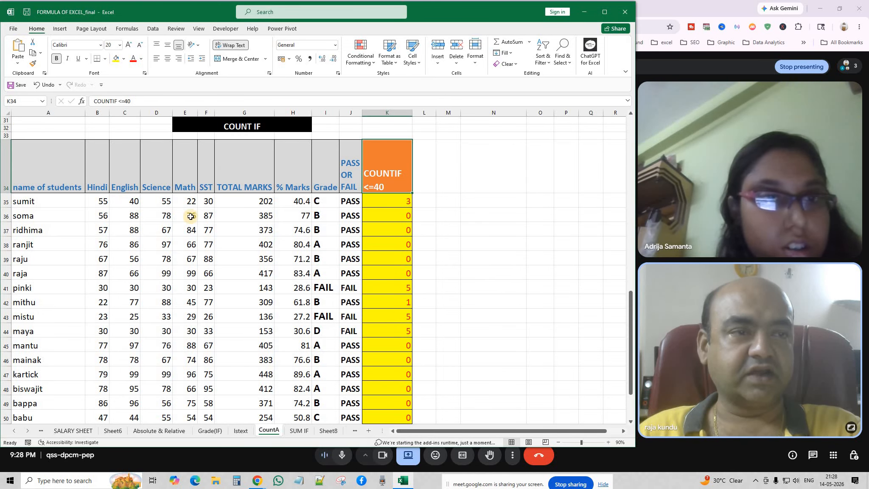
pyautogui.click(131, 201)
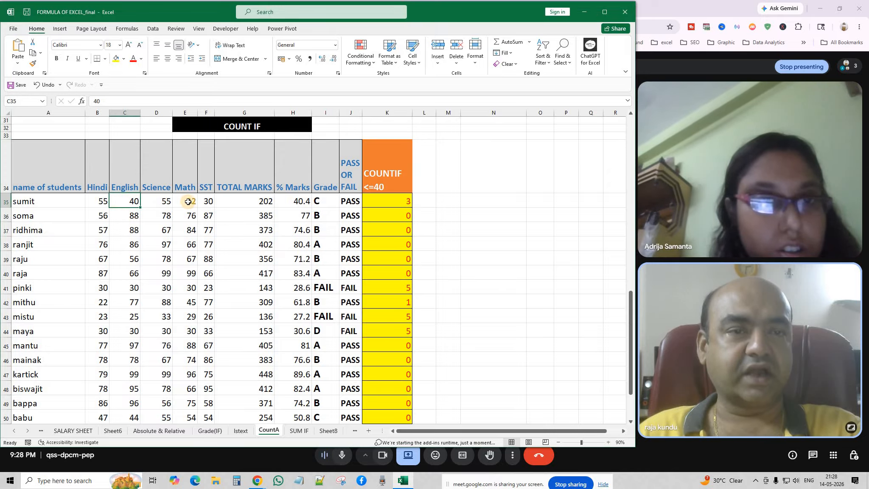
pyautogui.click(190, 201)
pyautogui.click(207, 202)
pyautogui.click(390, 203)
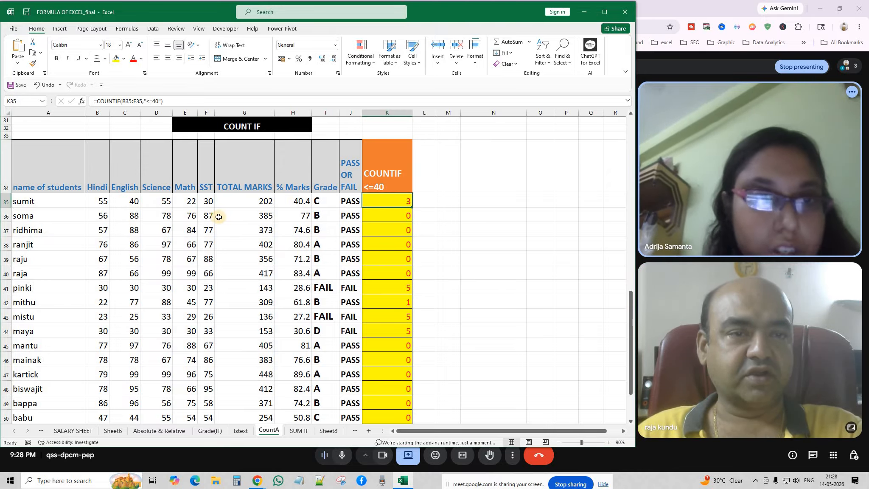
# Step: Check the five subject marks in rows 42 and 41 against their COUNTIF <=40 counts
pyautogui.click(351, 304)
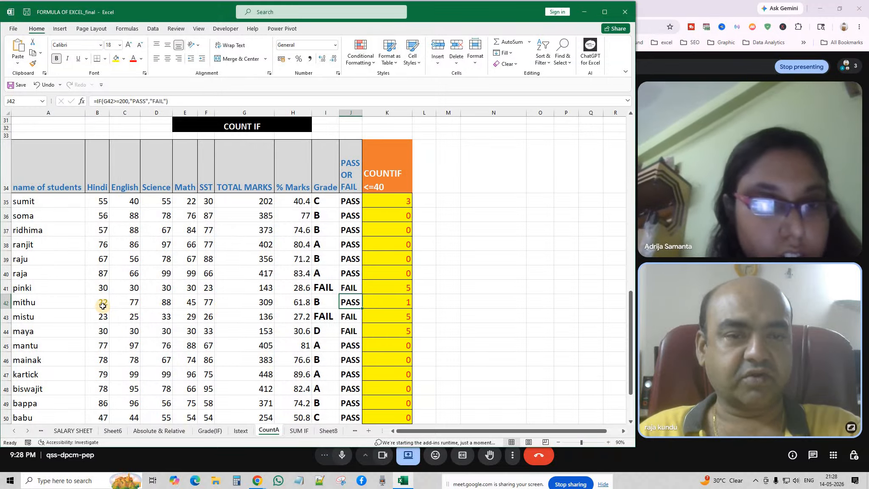
pyautogui.moveTo(102, 305); pyautogui.dragTo(206, 305)
pyautogui.click(376, 302)
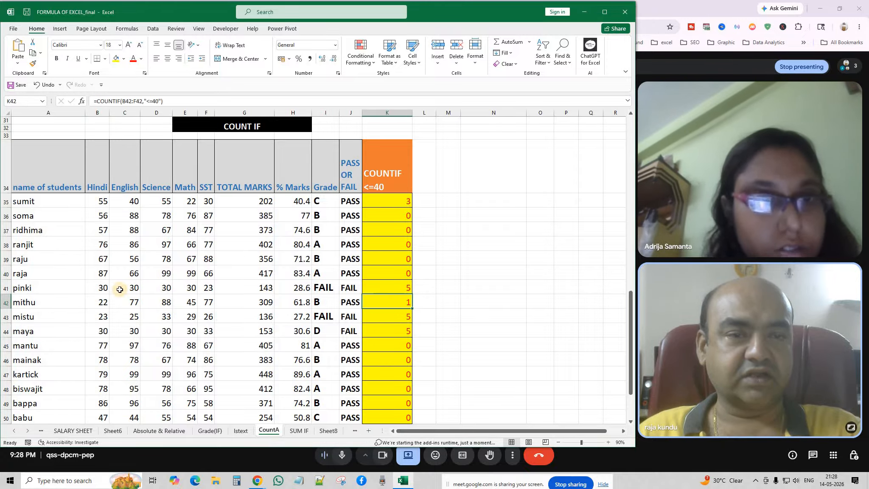
pyautogui.moveTo(103, 287); pyautogui.dragTo(211, 286)
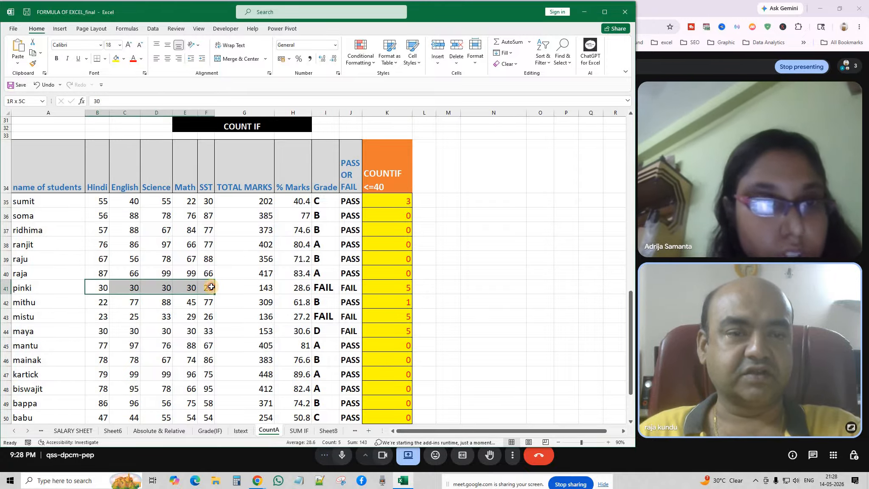
pyautogui.click(445, 285)
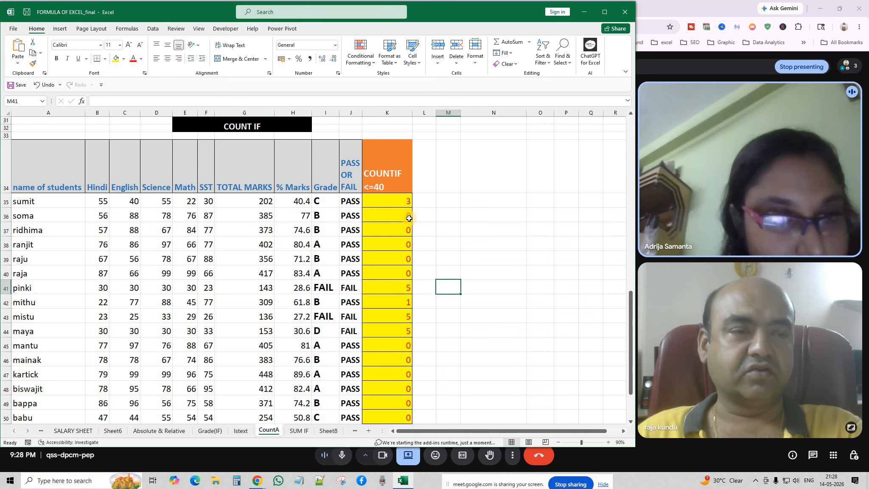
# Step: Review the range B35:F35 and the "<=40" criteria inside the COUNTIF formula in K35
pyautogui.doubleClick(387, 202)
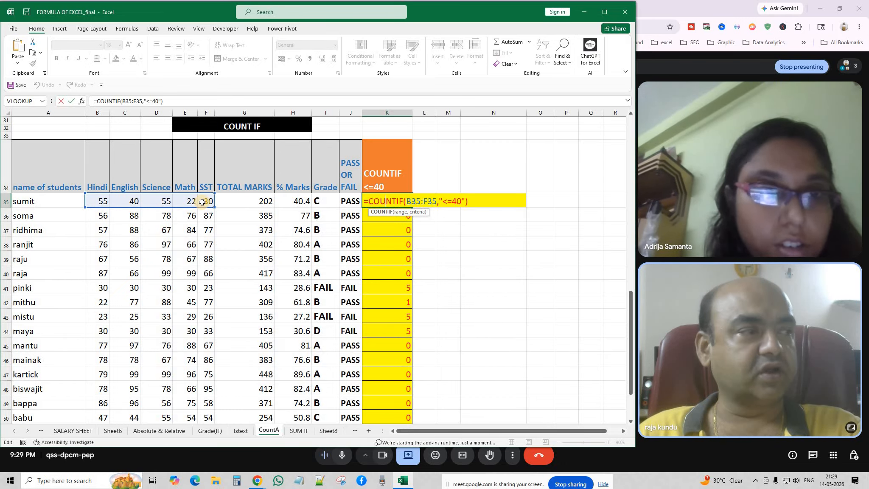
pyautogui.click(437, 203)
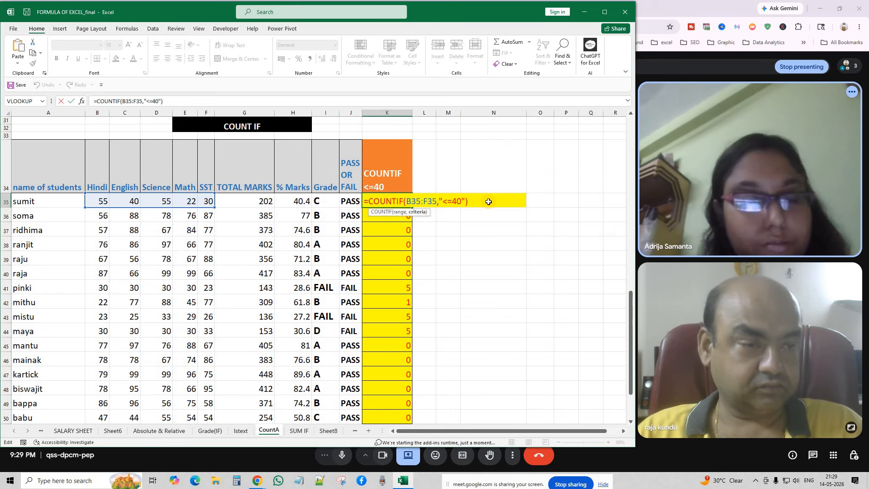
pyautogui.press('Return')
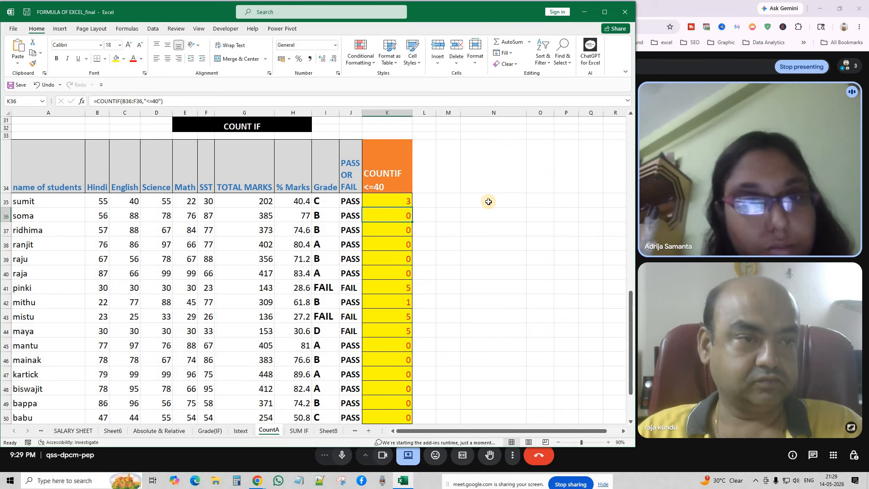
# Step: Look over the remaining rows of the COUNT IF table and open part 1 of the SUM IF sheet
pyautogui.click(299, 431)
pyautogui.click(276, 433)
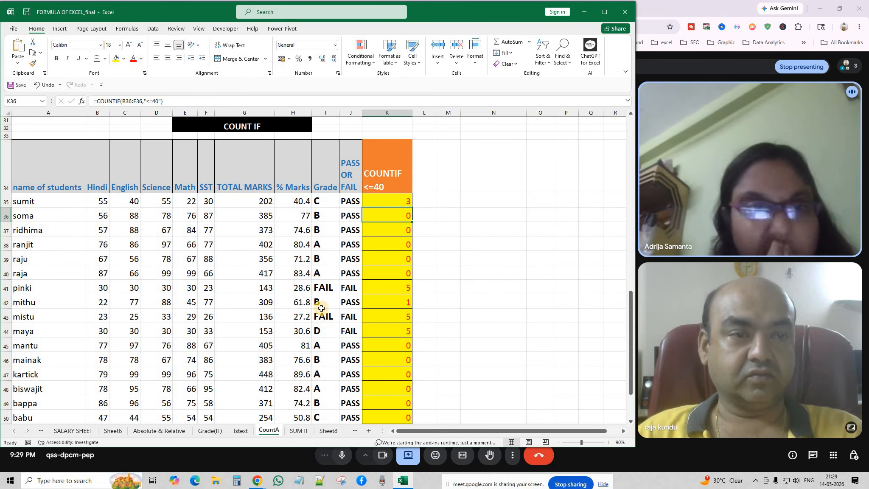
pyautogui.scroll(-7, 321, 308)
pyautogui.scroll(4, 321, 314)
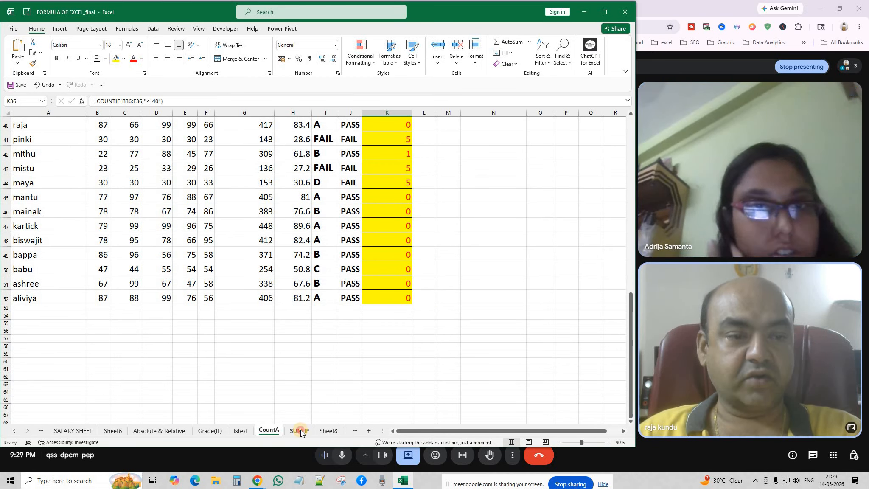
pyautogui.click(301, 431)
pyautogui.scroll(10, 319, 297)
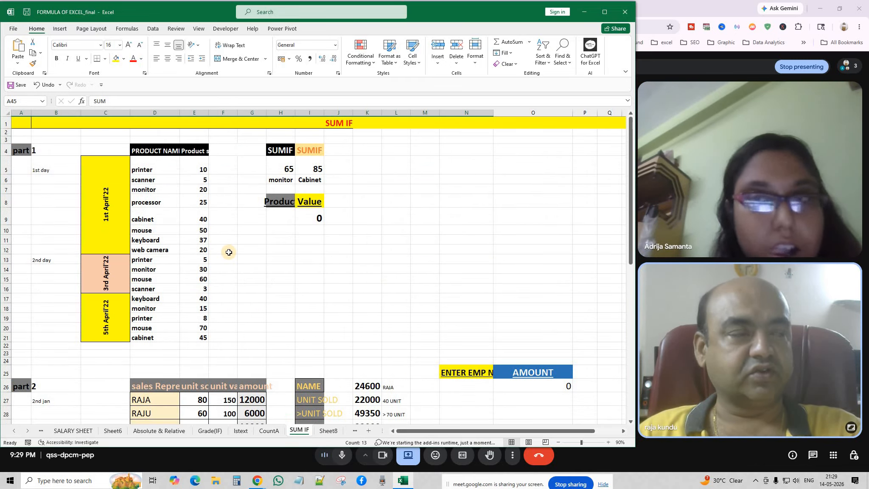
pyautogui.click(254, 268)
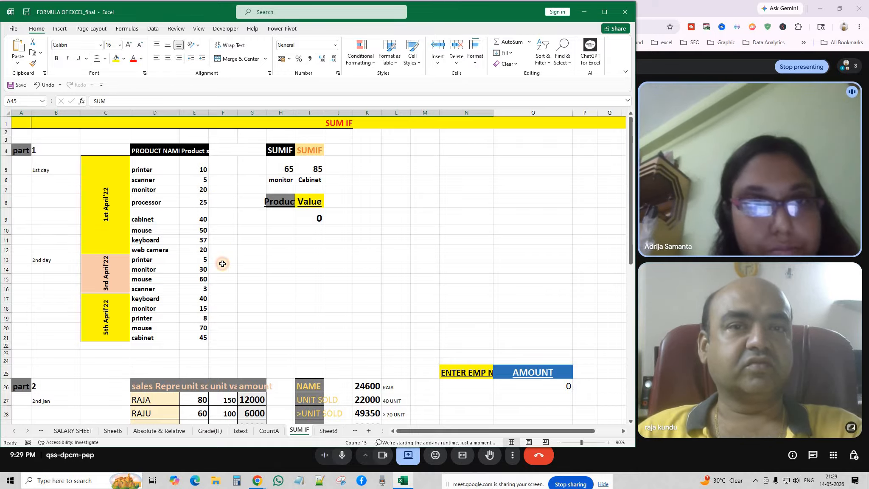
# Step: Examine the 1st day label, the 1st April'22 date and the first product entry in B5:E5
pyautogui.click(48, 174)
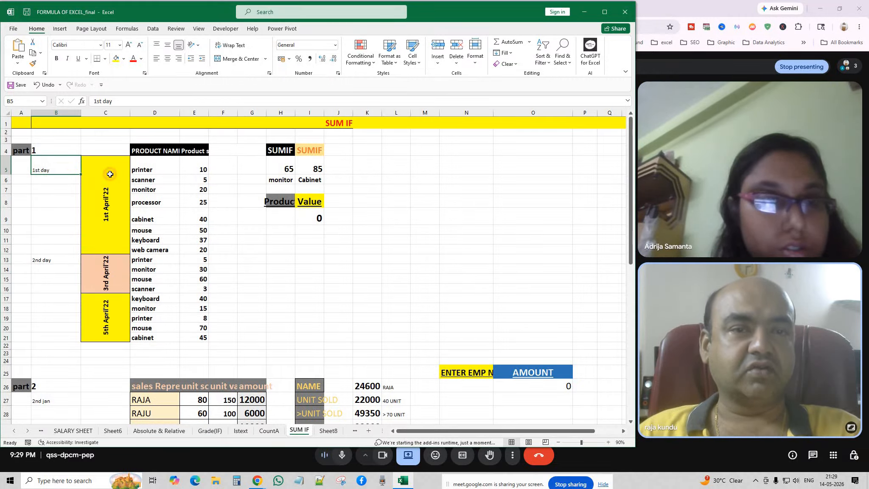
pyautogui.click(110, 174)
pyautogui.moveTo(147, 172); pyautogui.dragTo(201, 171)
# Step: AutoFit the widths of columns D and E to the product name and product sold headings in D4:E4
pyautogui.moveTo(161, 150); pyautogui.dragTo(203, 150)
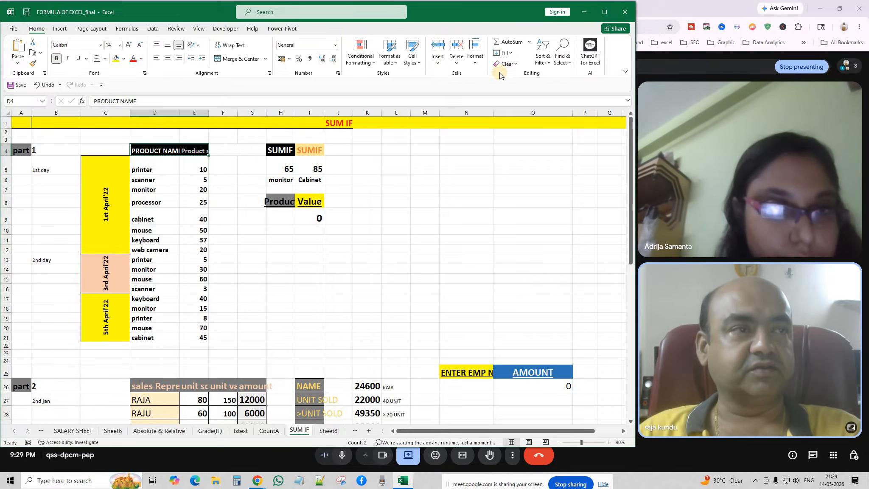
pyautogui.click(478, 64)
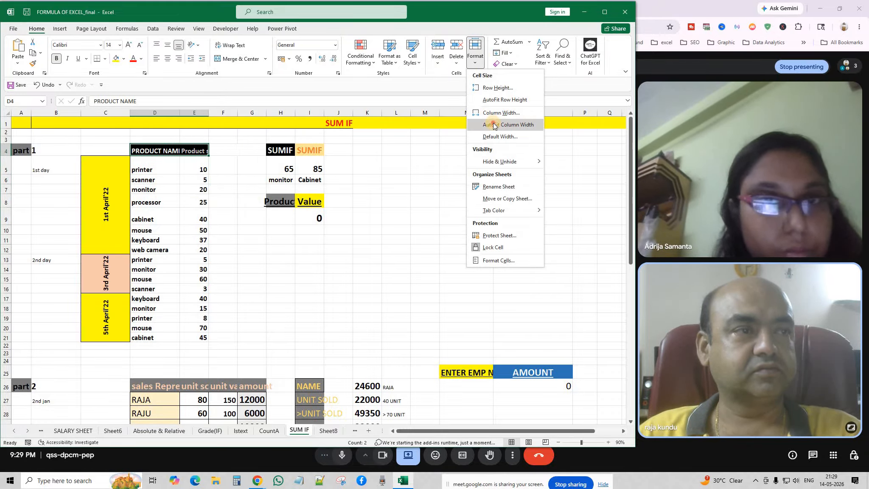
pyautogui.click(492, 123)
pyautogui.click(438, 199)
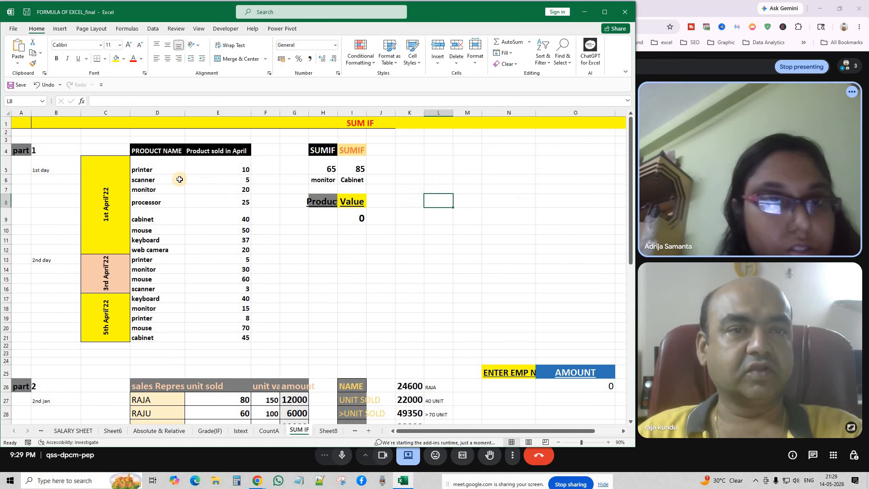
# Step: Examine the product names and quantities sold in D5:E21 for the 1st, 3rd and 5th April dates
pyautogui.click(158, 164)
pyautogui.click(157, 179)
pyautogui.click(157, 190)
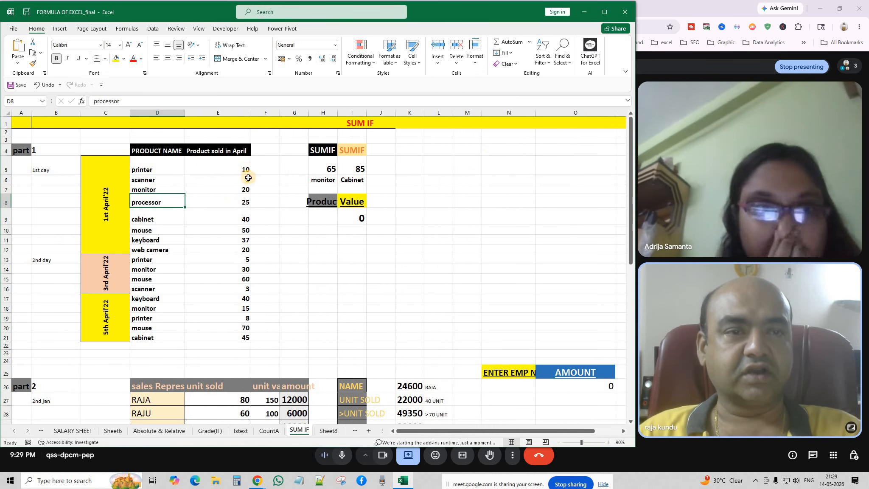
pyautogui.moveTo(247, 168); pyautogui.dragTo(248, 203)
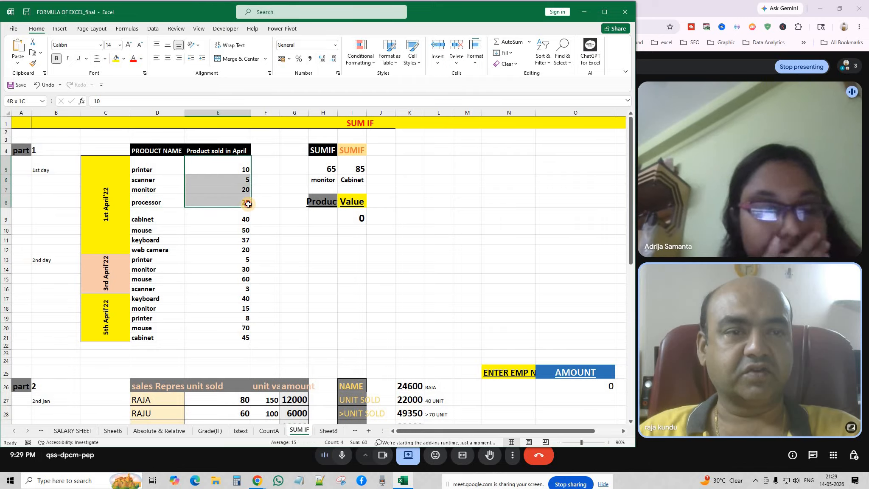
pyautogui.click(142, 257)
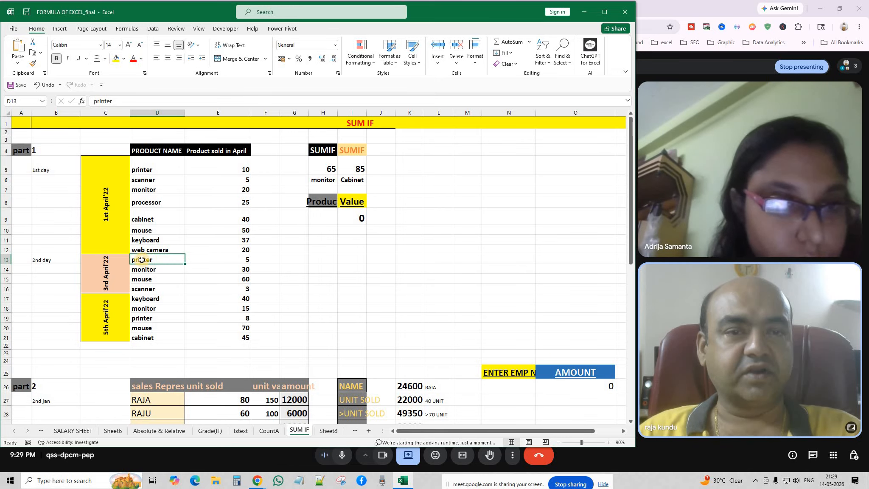
pyautogui.moveTo(141, 257); pyautogui.dragTo(240, 298)
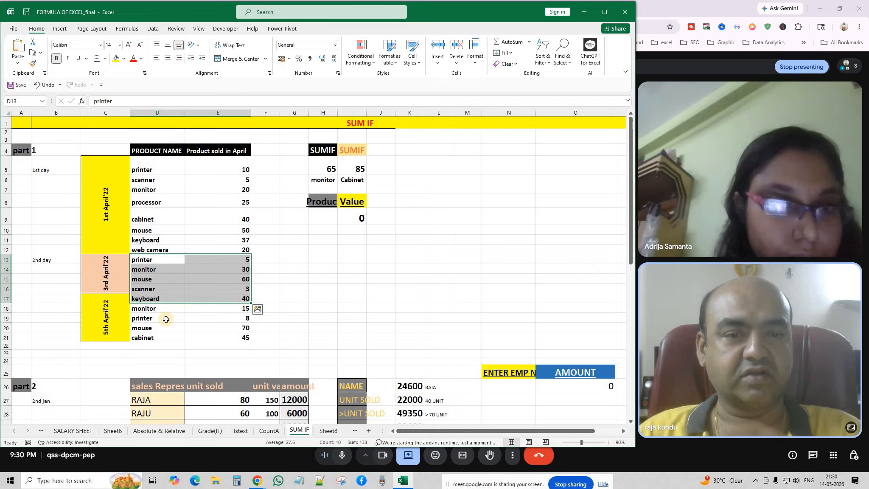
pyautogui.moveTo(143, 309); pyautogui.dragTo(243, 330)
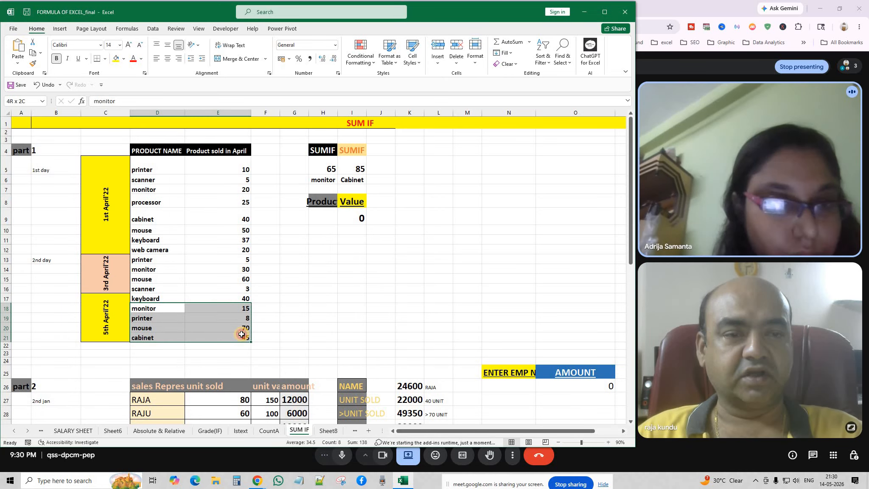
pyautogui.click(284, 198)
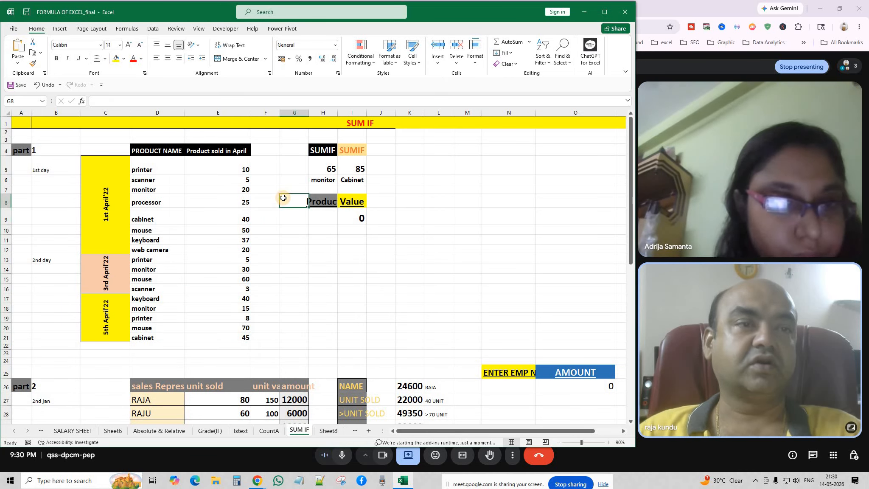
# Step: Trace the monitor criterion in H6 through its matching sales entries in rows 7, 14 and 18
pyautogui.click(325, 181)
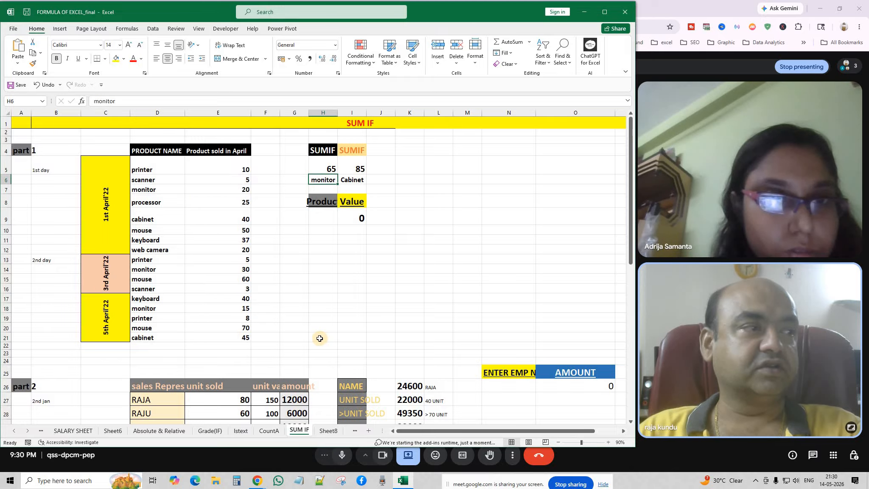
pyautogui.moveTo(139, 192); pyautogui.dragTo(223, 190)
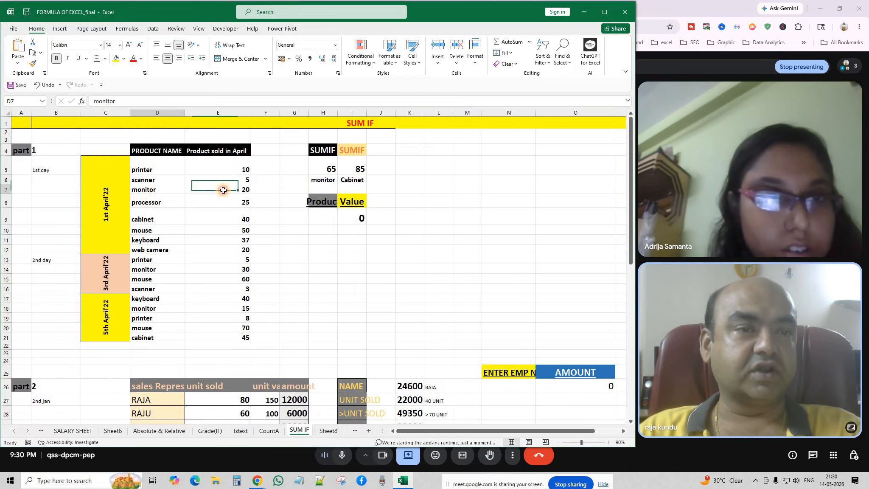
pyautogui.click(232, 189)
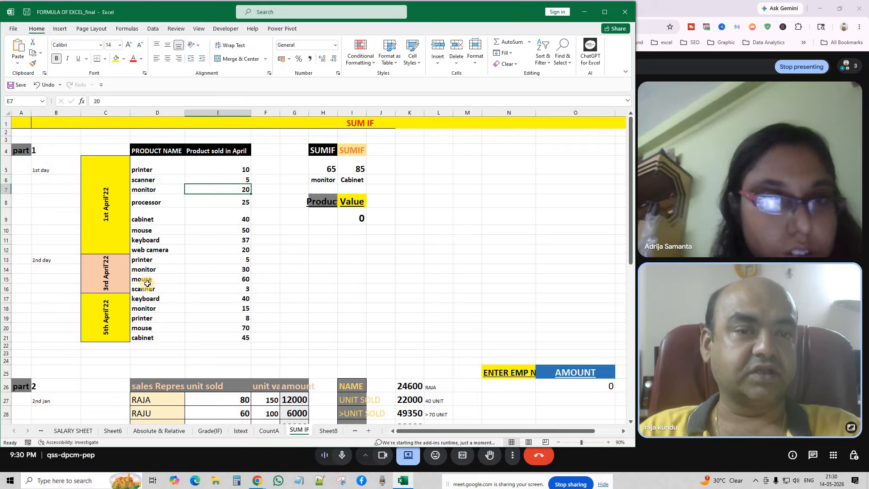
pyautogui.moveTo(151, 266); pyautogui.dragTo(234, 269)
pyautogui.click(232, 272)
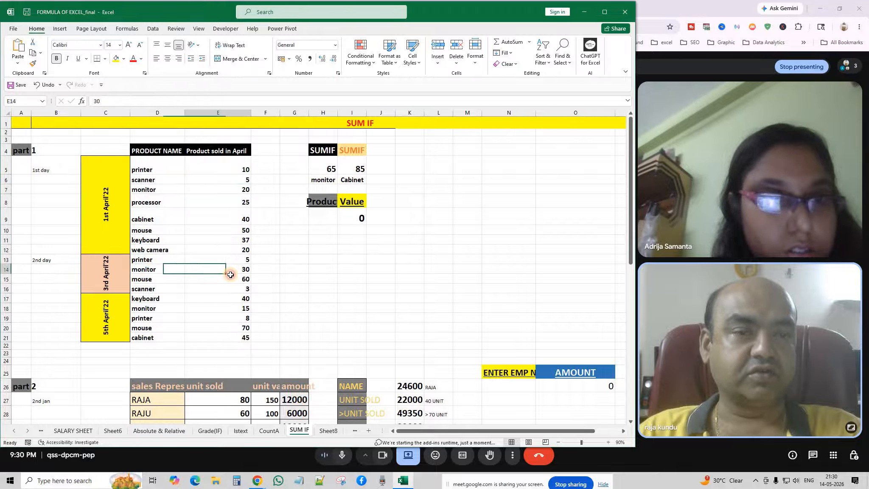
pyautogui.click(163, 326)
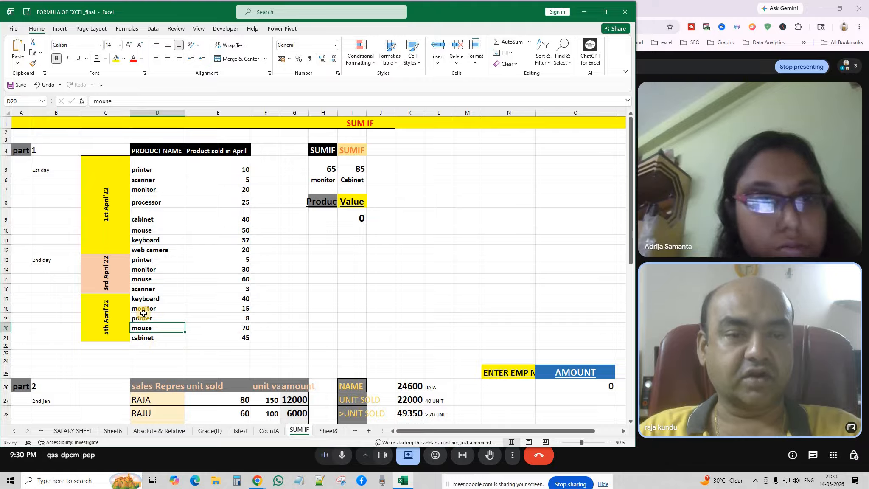
pyautogui.click(166, 311)
pyautogui.click(236, 309)
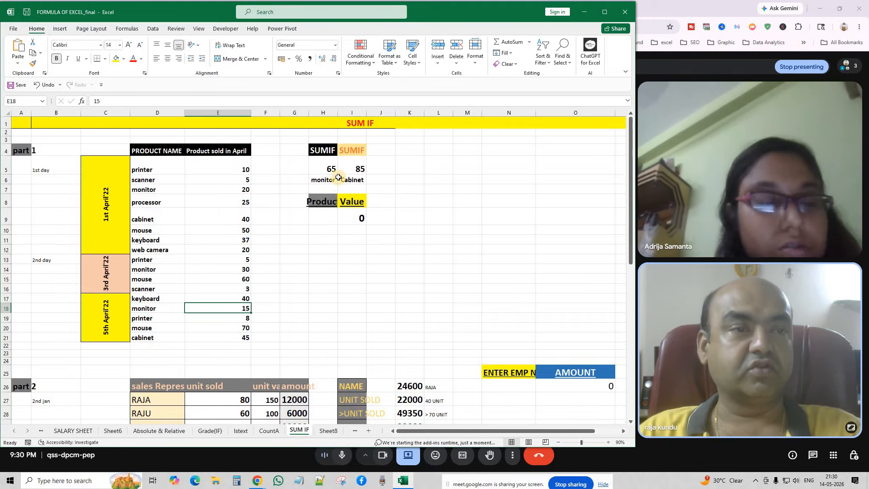
pyautogui.click(332, 180)
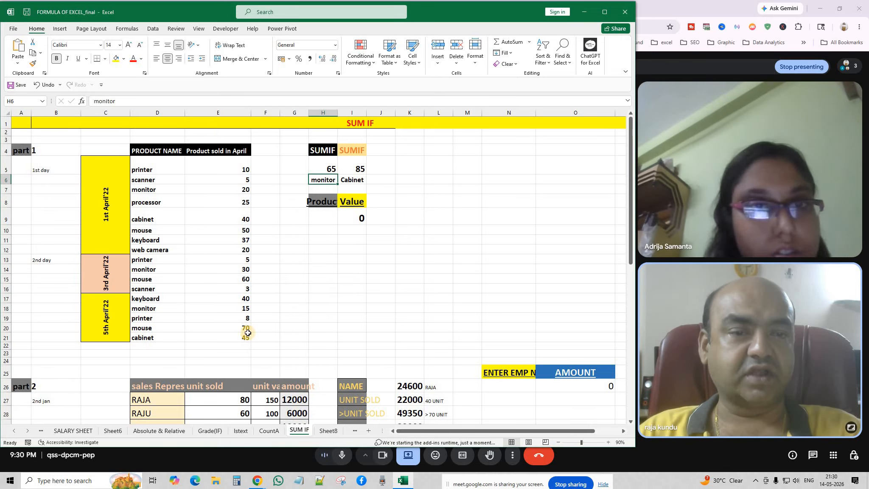
# Step: Review the SUMIF formula for Cabinet in I5
pyautogui.click(360, 176)
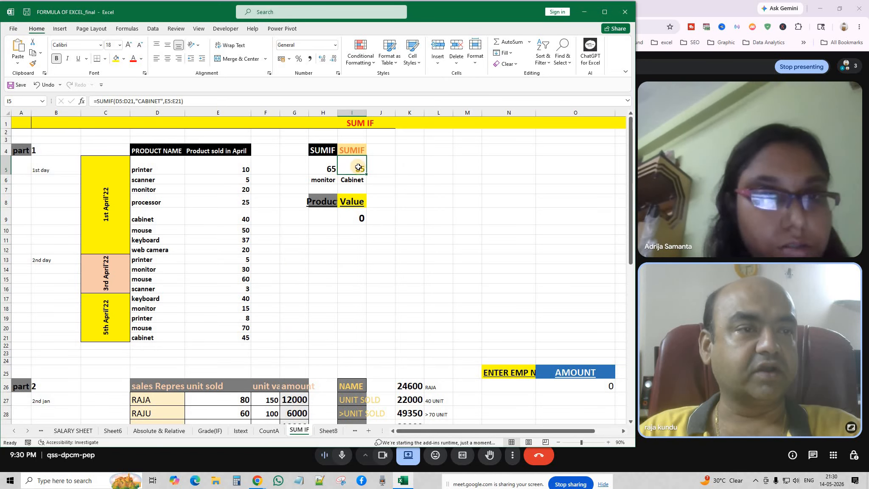
pyautogui.click(357, 169)
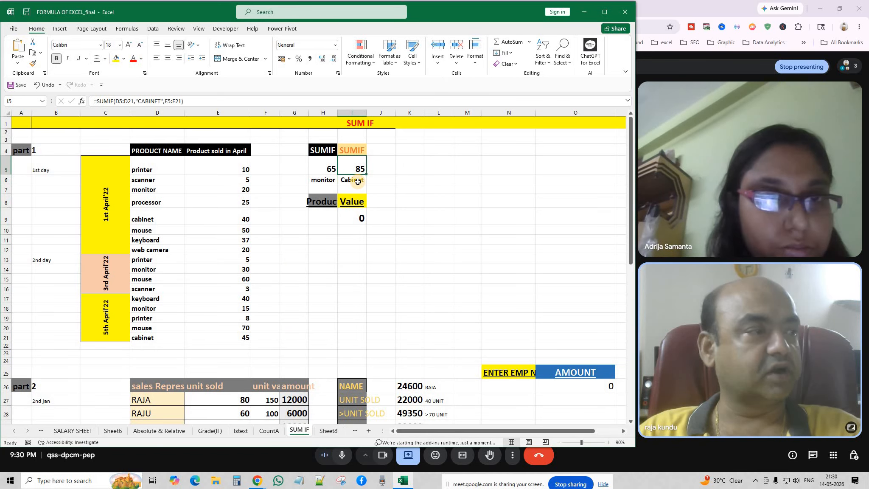
# Step: Compare the monitor and Cabinet SUMIF totals in H5:I5 with their product labels in H6:I6
pyautogui.click(388, 189)
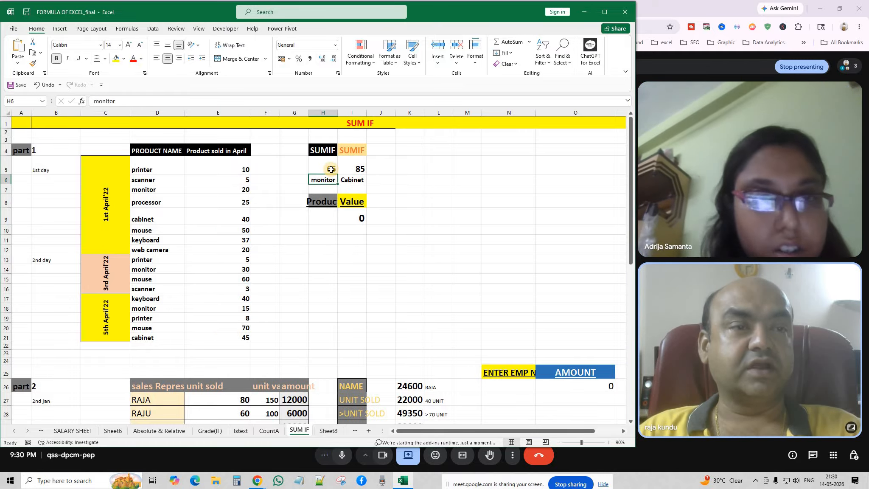
pyautogui.click(331, 167)
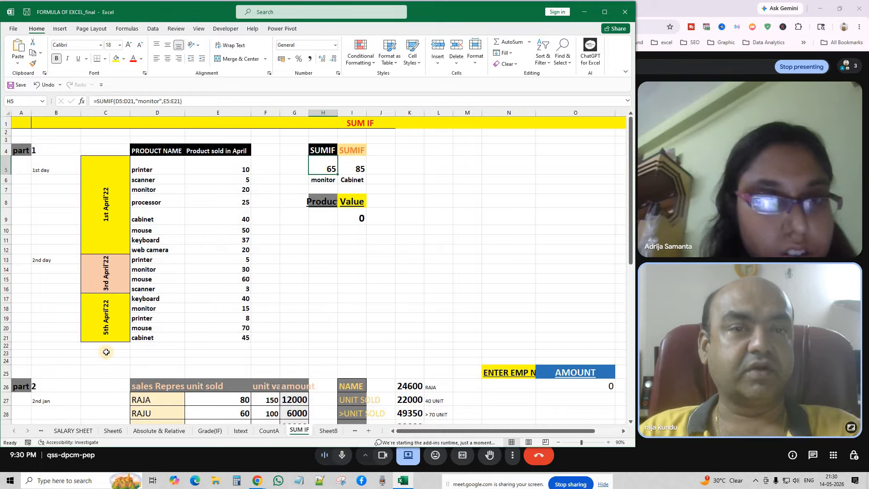
pyautogui.click(361, 152)
pyautogui.click(382, 168)
pyautogui.click(323, 181)
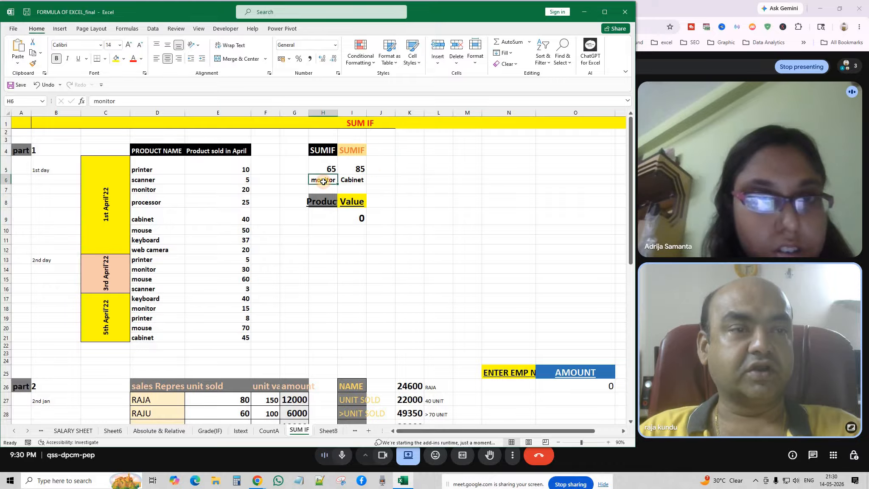
pyautogui.click(364, 178)
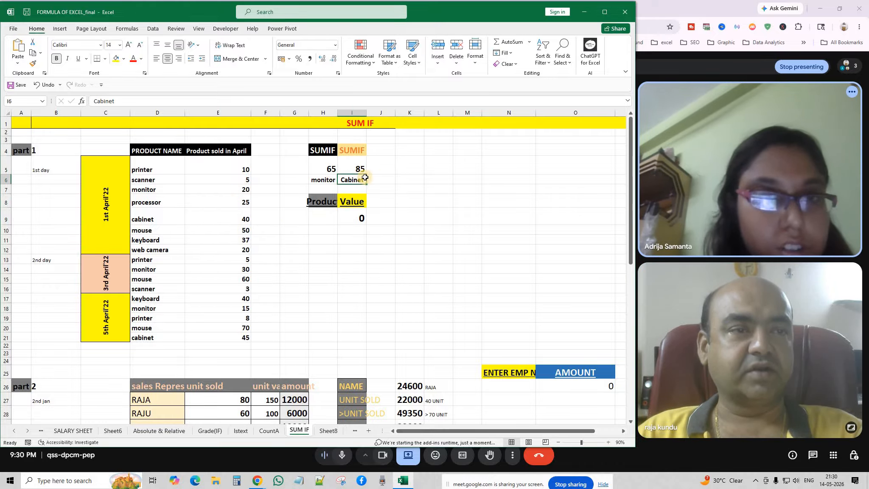
# Step: Examine the range, criteria and sum range arguments of the monitor SUMIF formula in H5
pyautogui.click(329, 170)
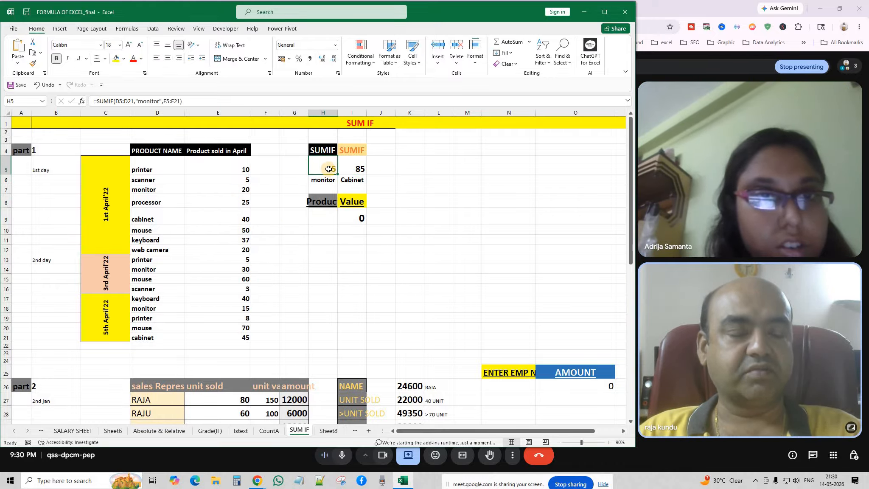
pyautogui.doubleClick(329, 169)
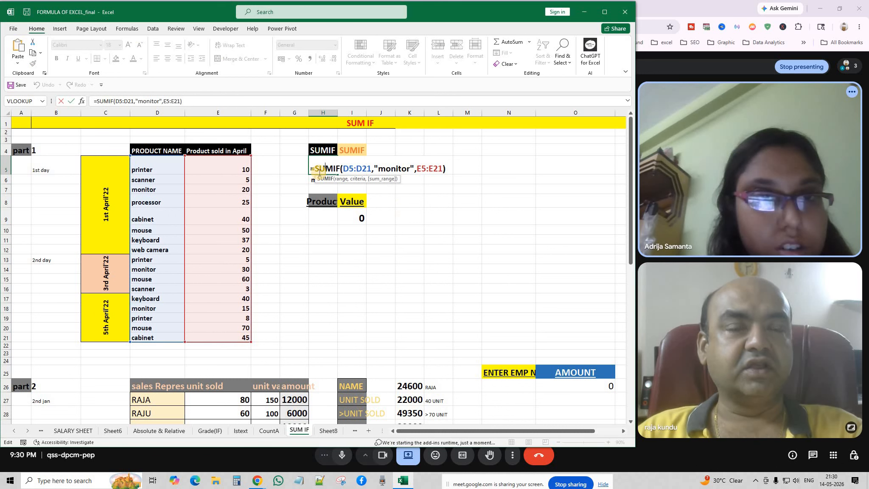
pyautogui.click(354, 168)
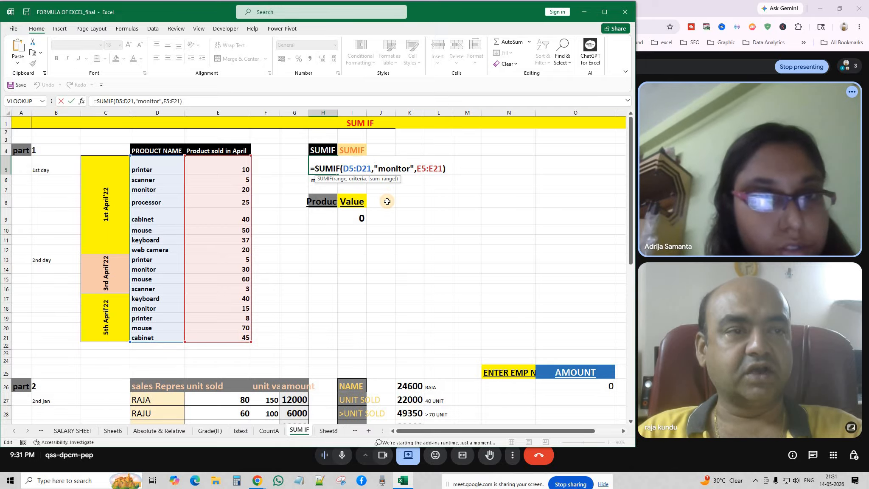
pyautogui.click(399, 166)
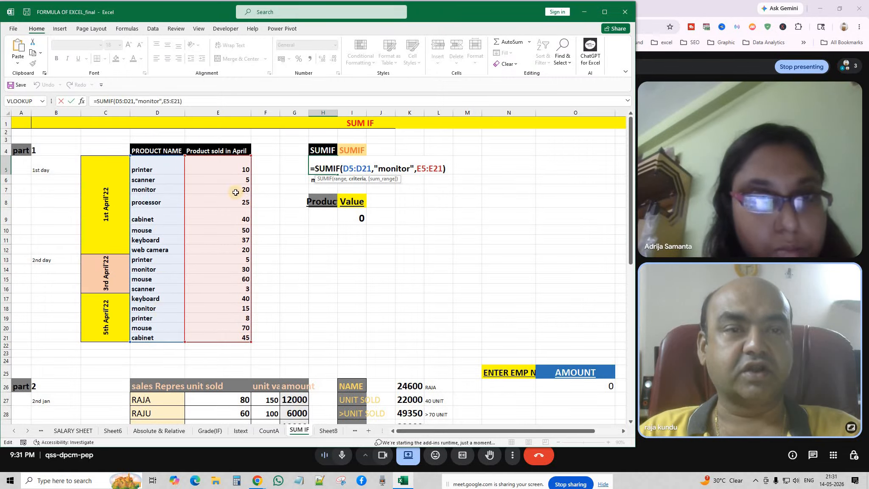
pyautogui.click(416, 169)
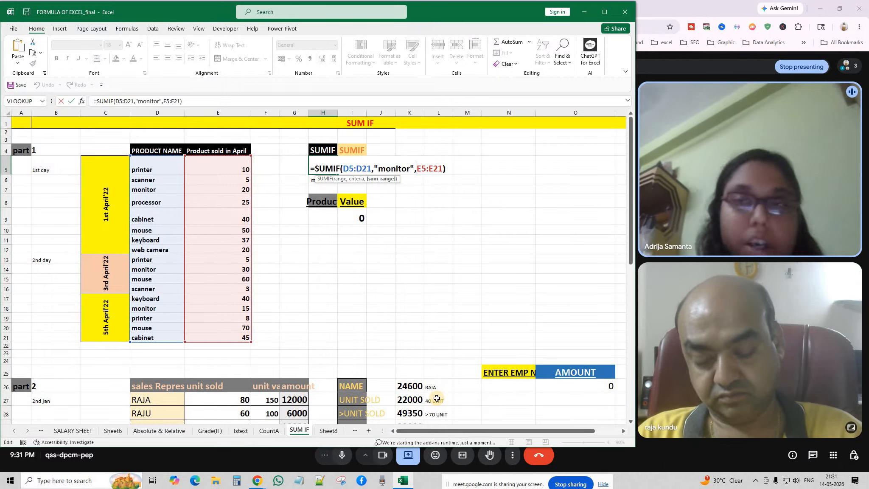
pyautogui.press('Return')
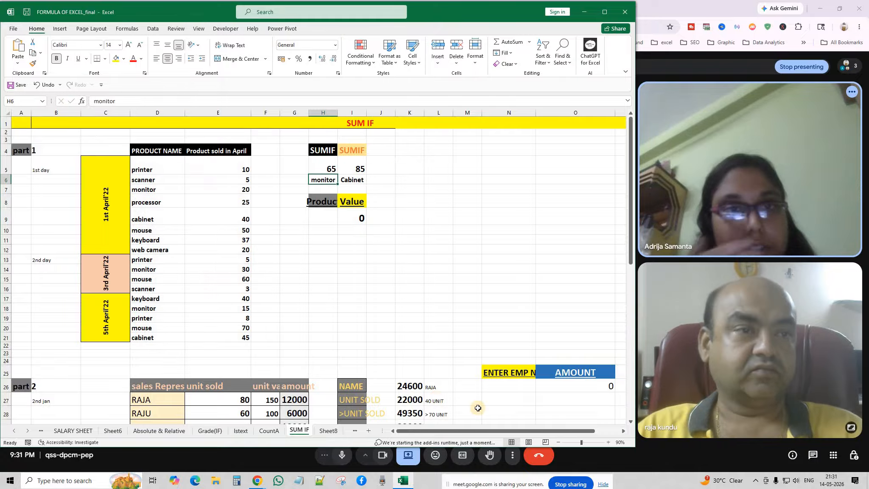
# Step: Examine the range, criteria and sum range arguments of the CABINET SUMIF formula in I5
pyautogui.click(357, 183)
pyautogui.doubleClick(359, 169)
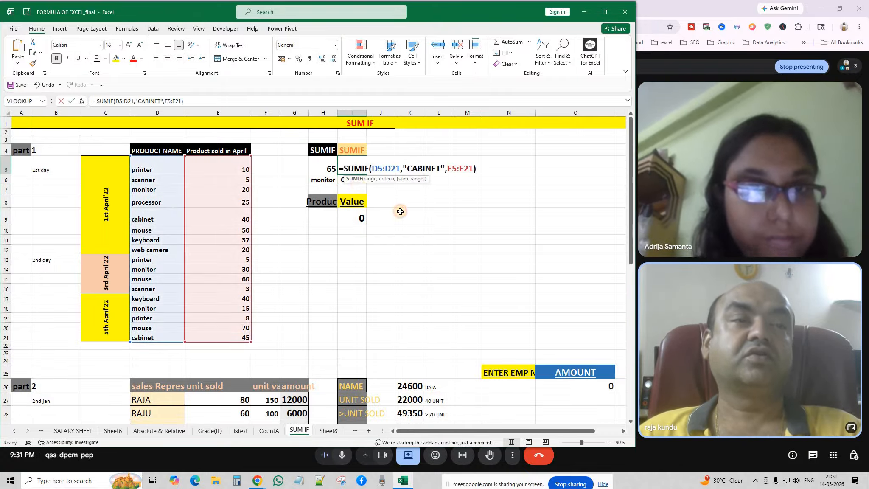
pyautogui.click(378, 167)
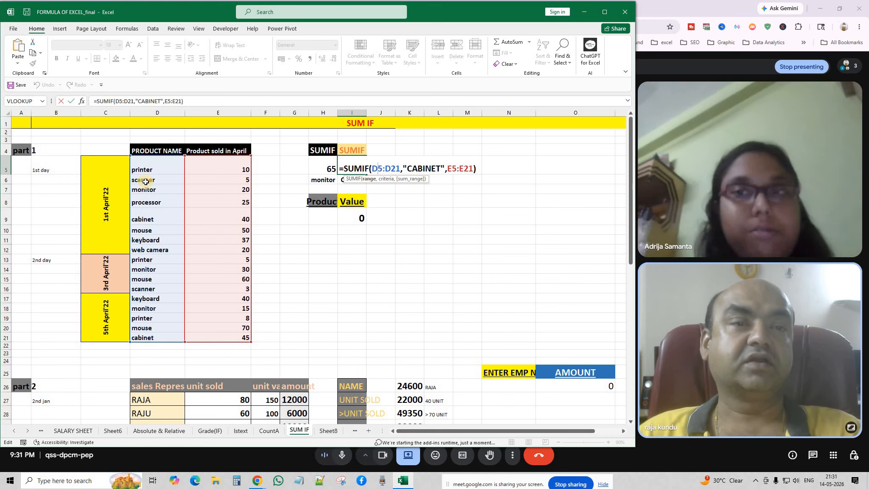
pyautogui.click(402, 168)
pyautogui.click(448, 168)
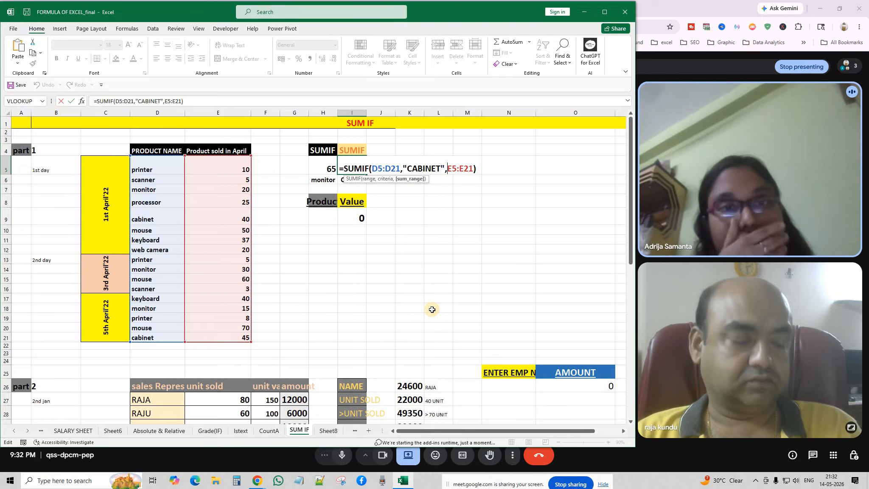
pyautogui.press('Return')
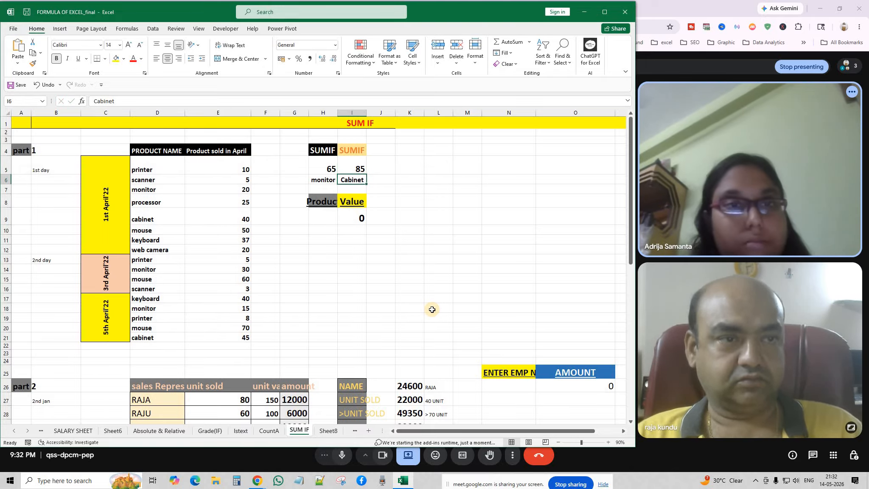
# Step: AutoFit column H to its Product heading and check the SUMIF formula in I9 against its input cell H9
pyautogui.doubleClick(337, 112)
pyautogui.click(325, 216)
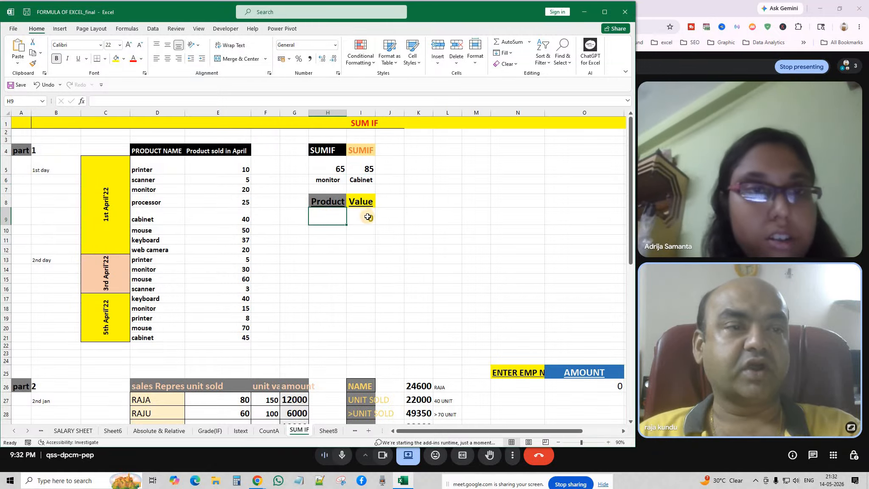
pyautogui.click(368, 217)
pyautogui.click(324, 222)
pyautogui.click(366, 221)
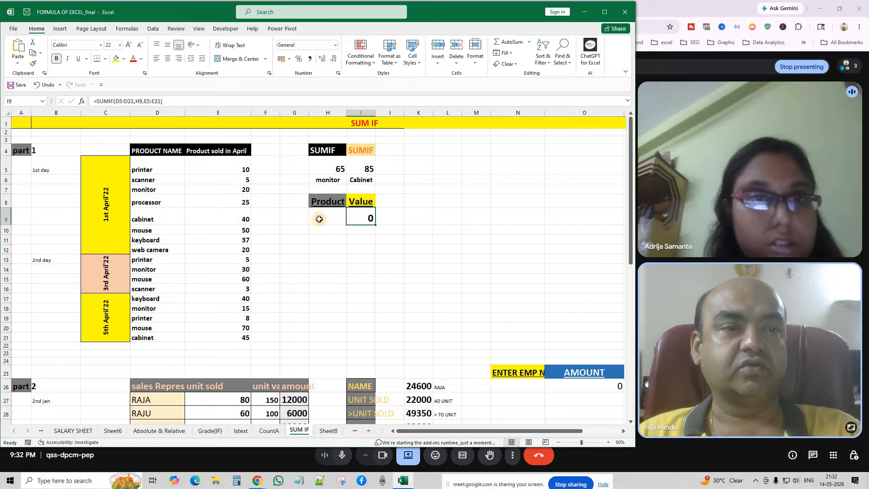
# Step: Enter "cabinet" as the product in H9 to total its sales in I9
pyautogui.click(319, 220)
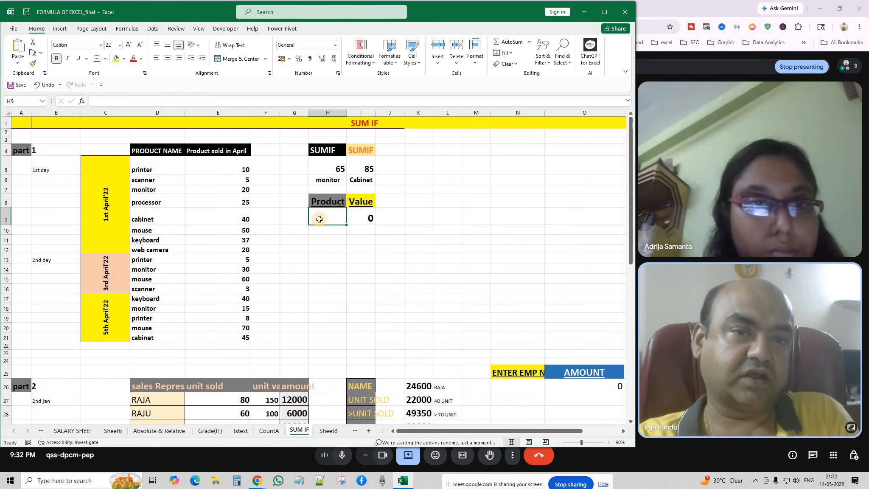
pyautogui.write('cabi')
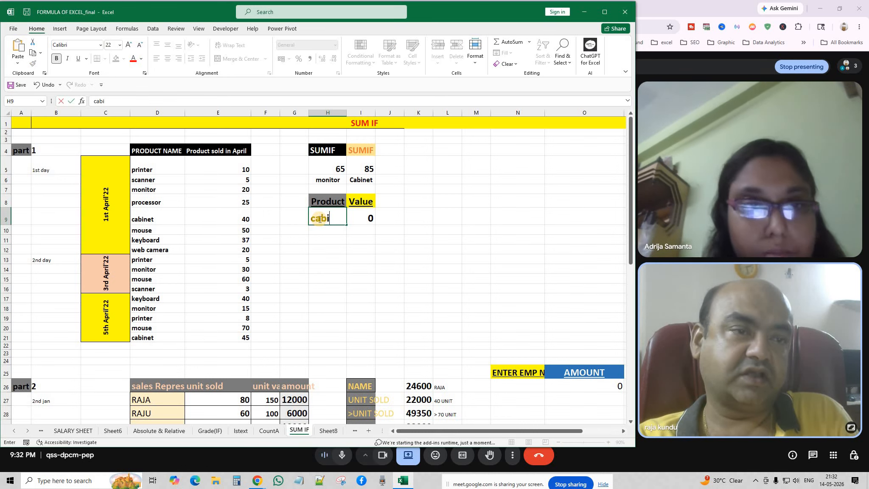
pyautogui.write('nte')
pyautogui.press('Return')
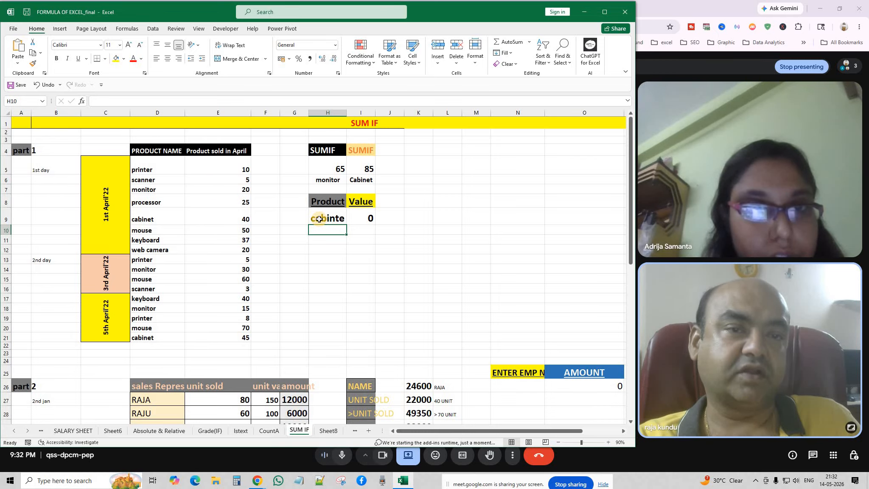
pyautogui.click(319, 219)
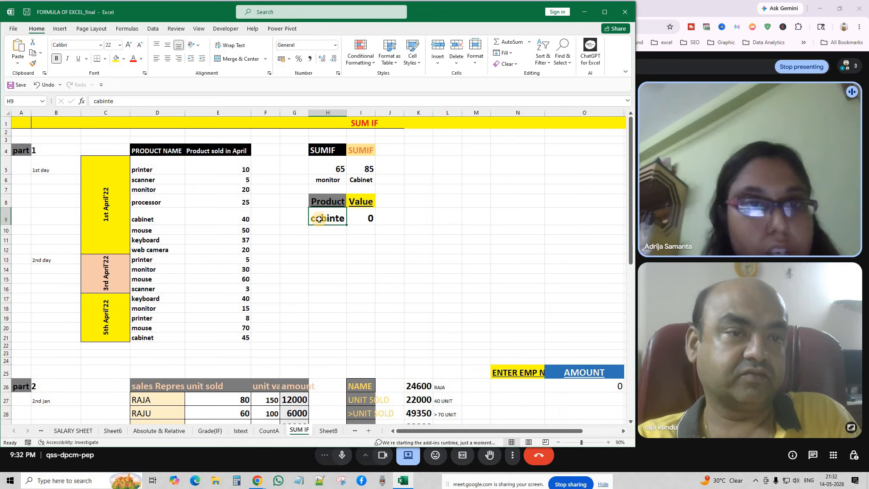
pyautogui.write('a')
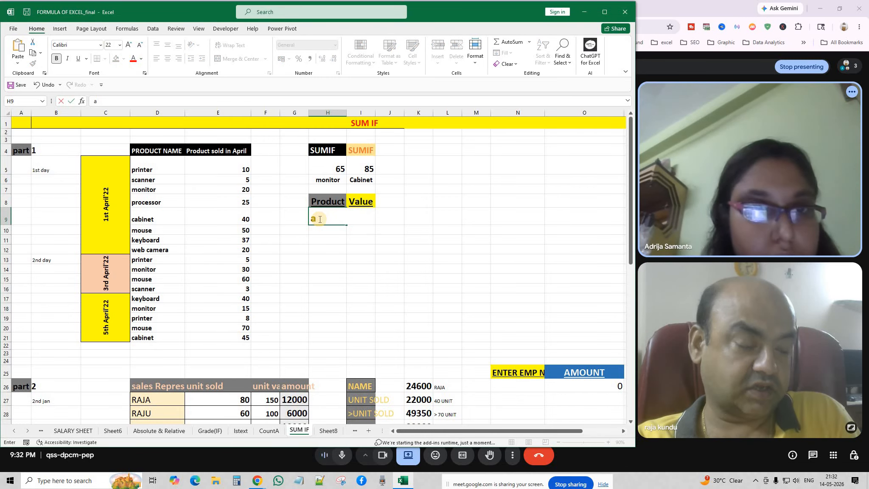
pyautogui.write('bi')
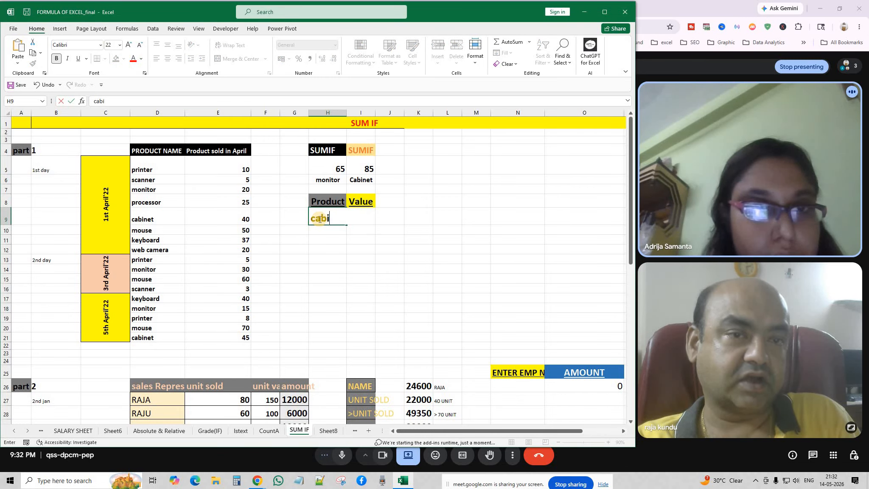
pyautogui.write('net')
pyautogui.press('Return')
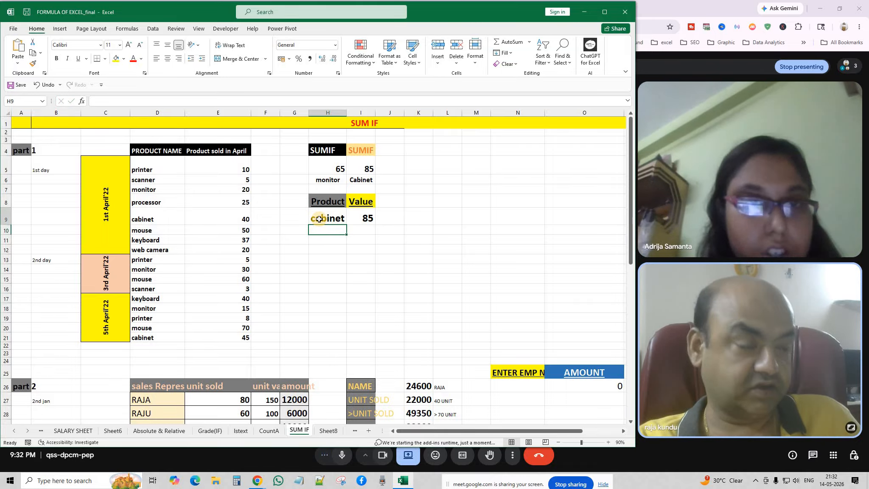
# Step: Replace the product in H9 with "printer" to total its sales, and clear H9 again
pyautogui.click(319, 219)
pyautogui.write('or')
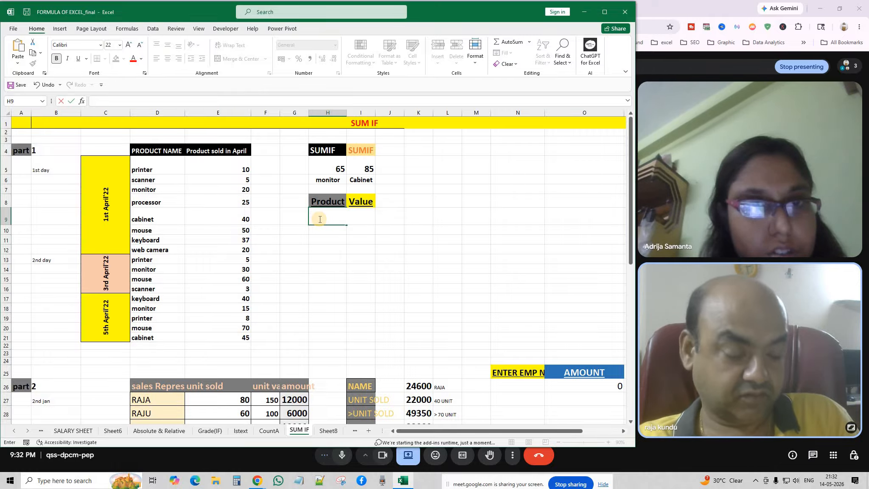
pyautogui.write('printer')
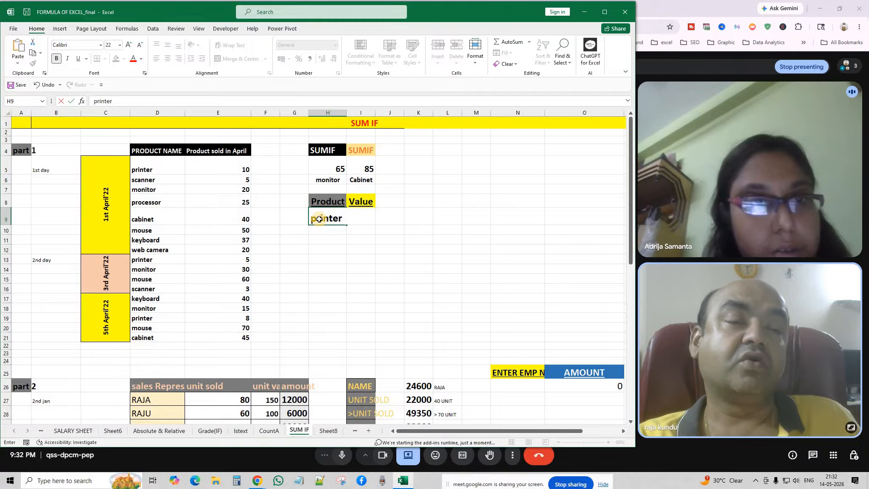
pyautogui.press('Return')
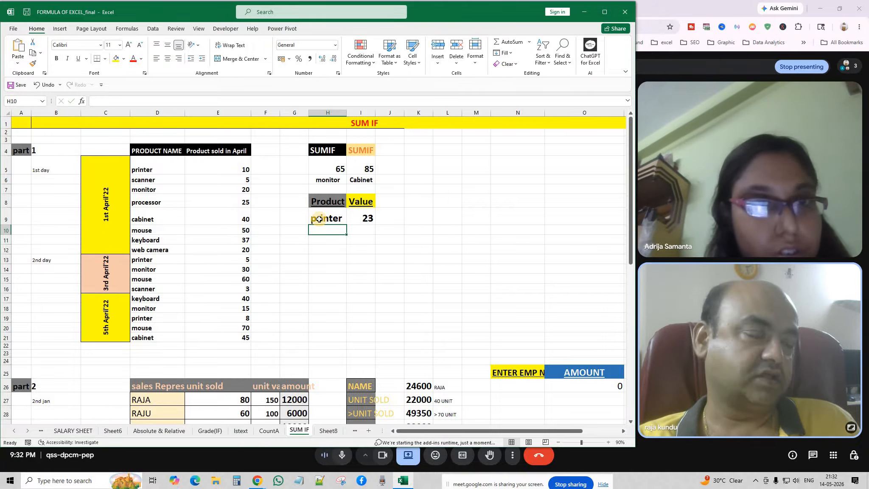
pyautogui.click(319, 219)
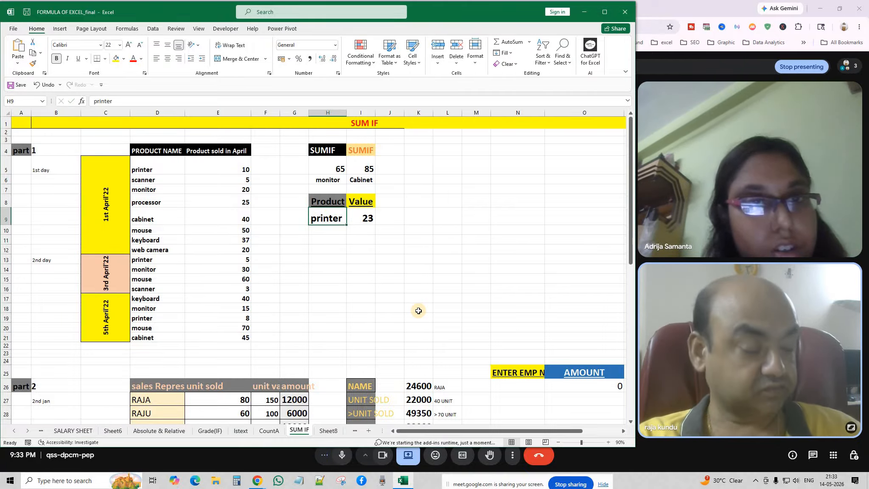
pyautogui.press('Delete')
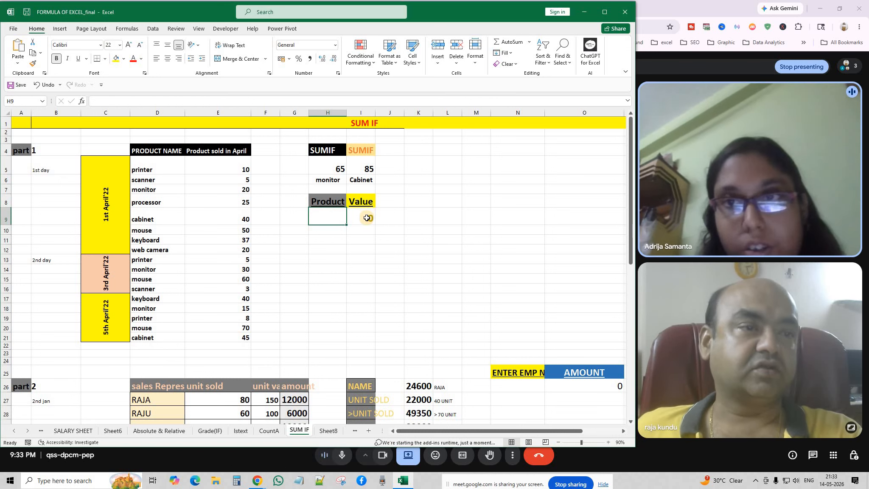
# Step: Examine the range, criteria and sum range arguments of the SUMIF formula in I9
pyautogui.click(367, 218)
pyautogui.doubleClick(367, 217)
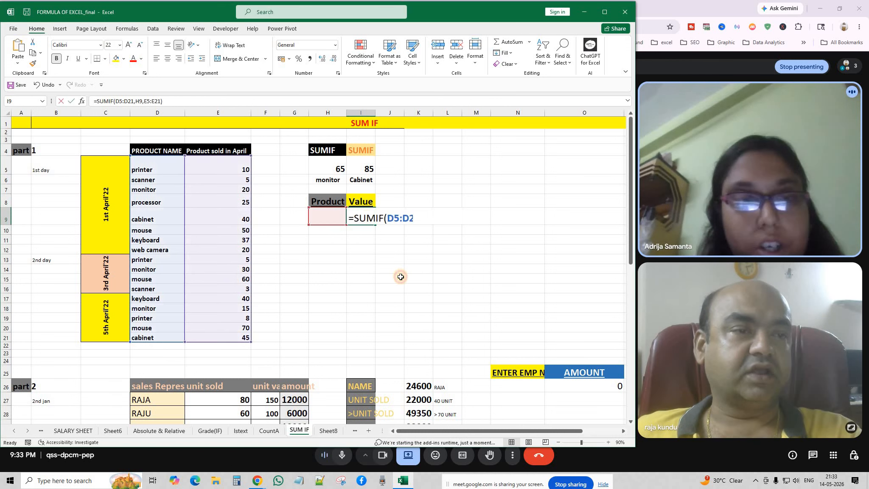
pyautogui.click(388, 218)
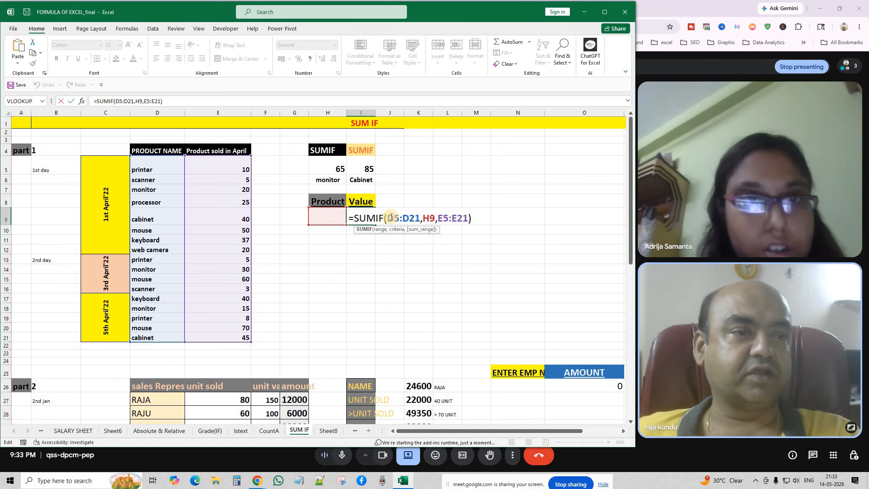
pyautogui.click(390, 216)
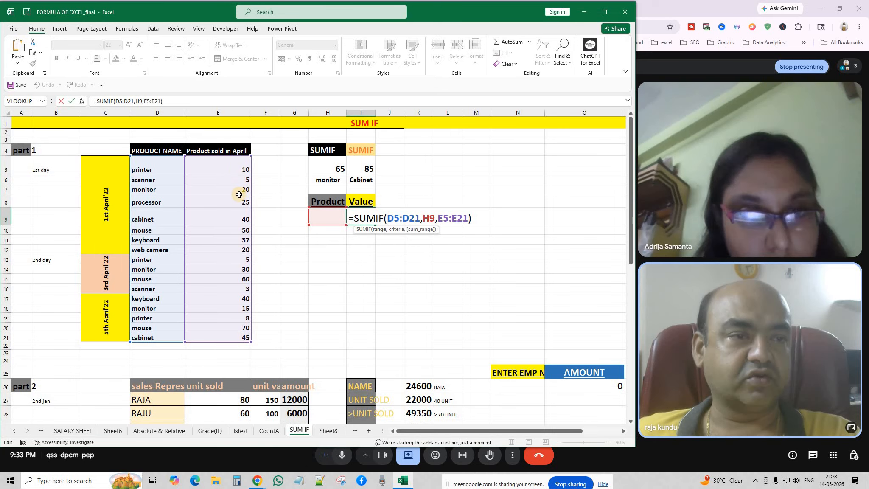
pyautogui.press('Right')
pyautogui.press('Right')
pyautogui.press('Right')
pyautogui.press('Right')
pyautogui.press('Right')
pyautogui.press('Right')
pyautogui.press('Right')
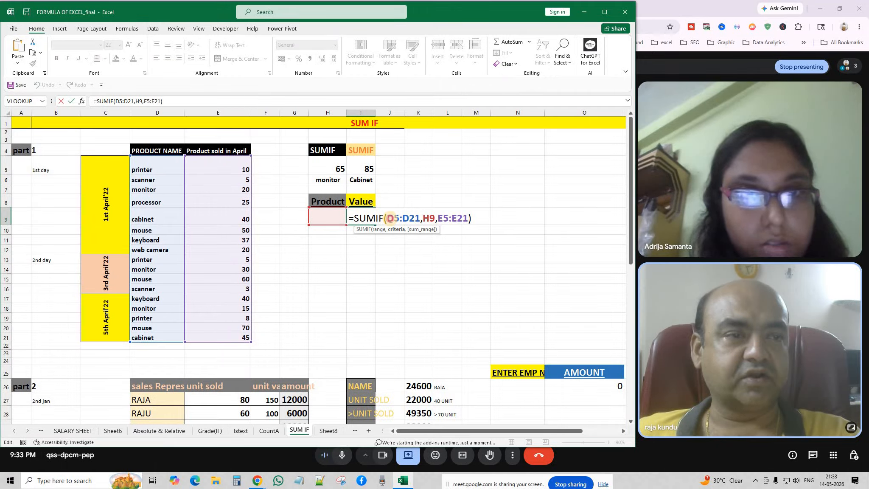
pyautogui.click(390, 218)
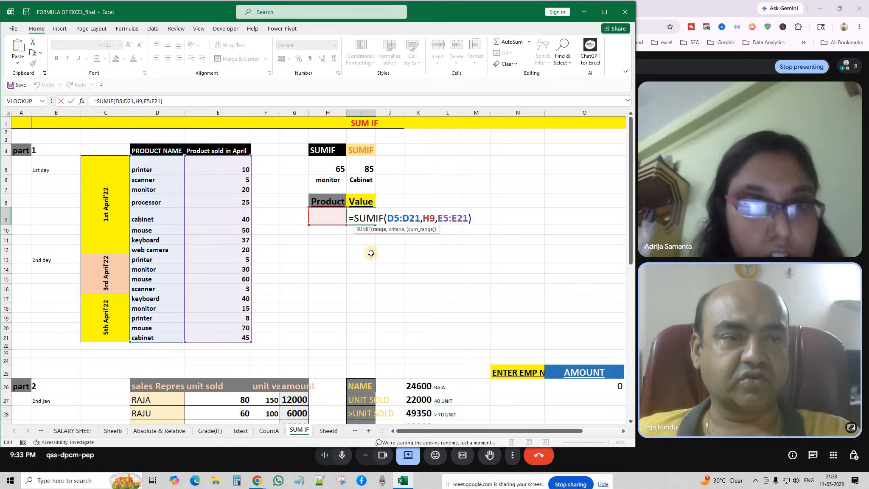
pyautogui.click(422, 218)
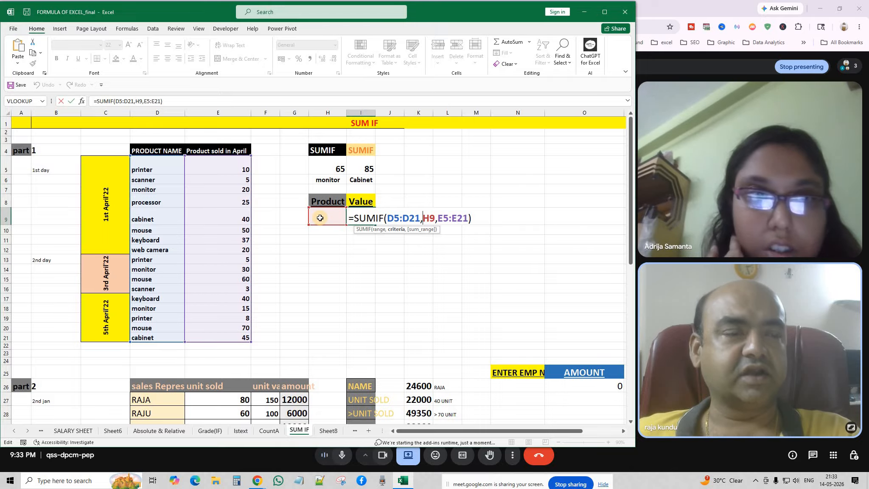
pyautogui.click(436, 218)
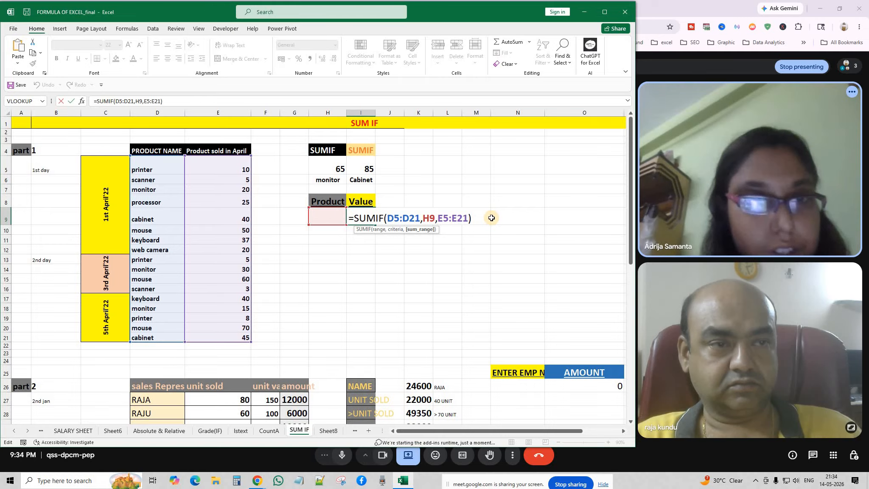
pyautogui.press('Return')
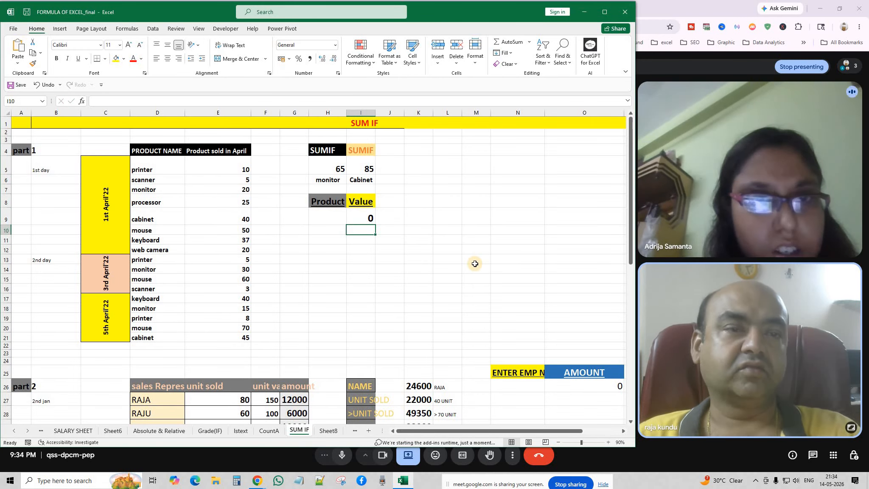
# Step: Enter "mouse" as the product in H9 to total its sales in I9
pyautogui.scroll(-4, 474, 263)
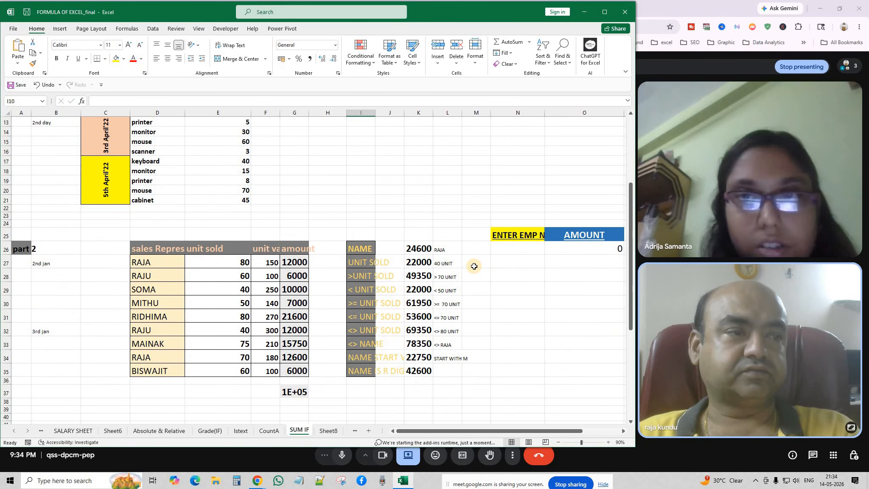
pyautogui.scroll(-1, 474, 265)
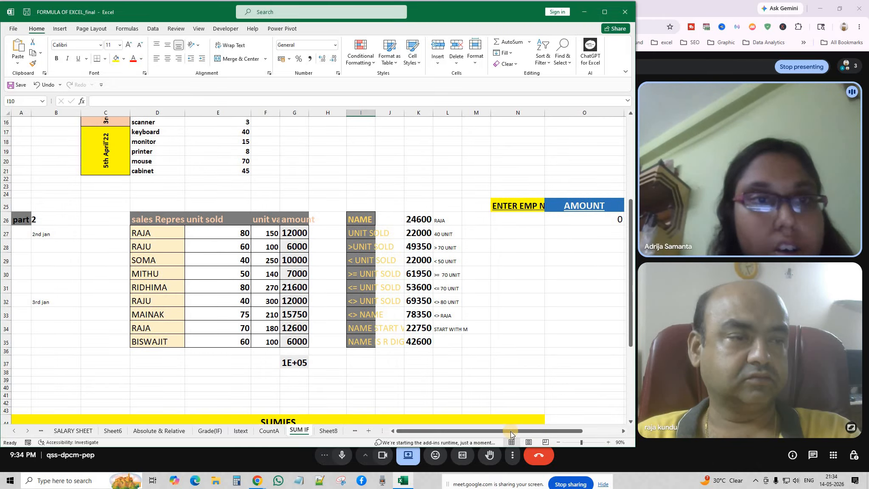
pyautogui.moveTo(510, 431); pyautogui.dragTo(510, 431)
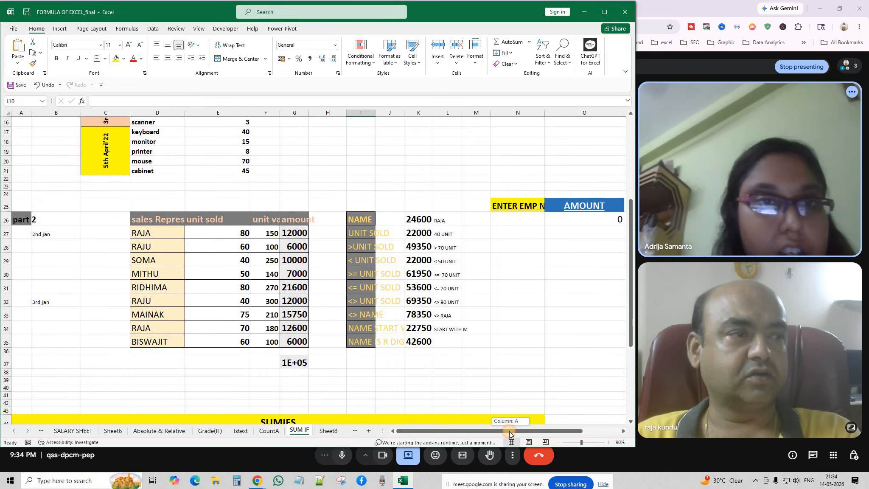
pyautogui.scroll(4, 468, 305)
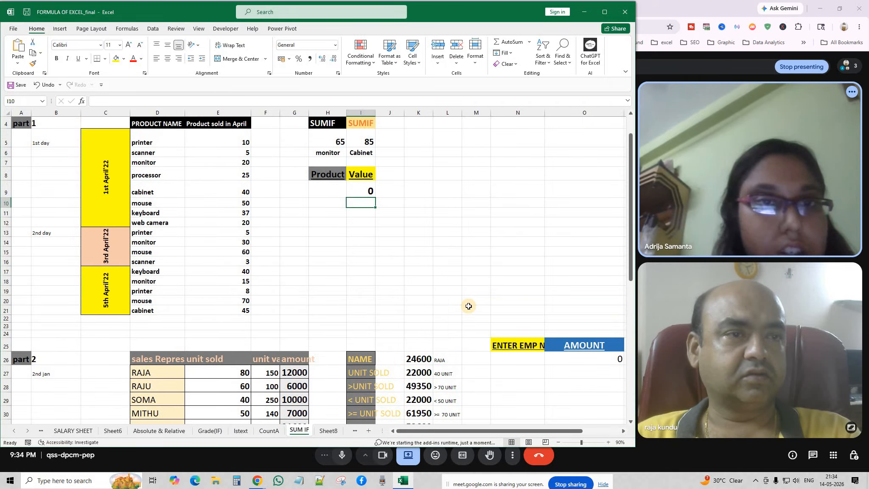
pyautogui.click(330, 188)
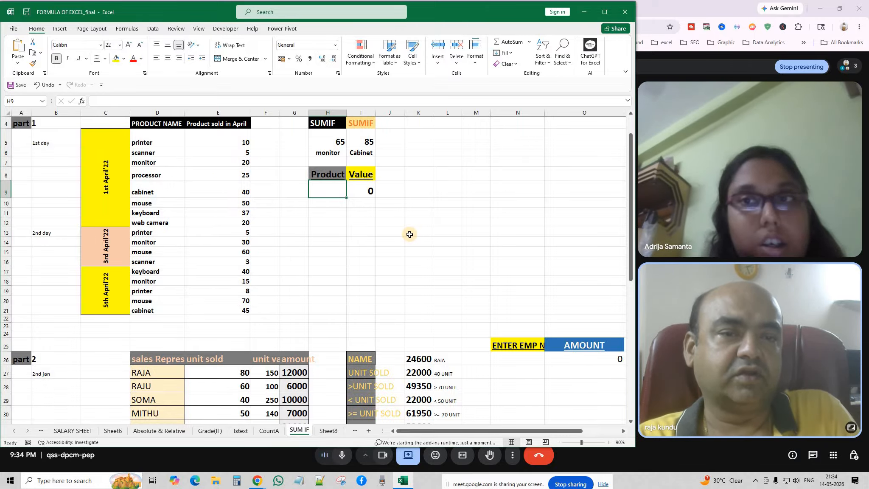
pyautogui.write('mo')
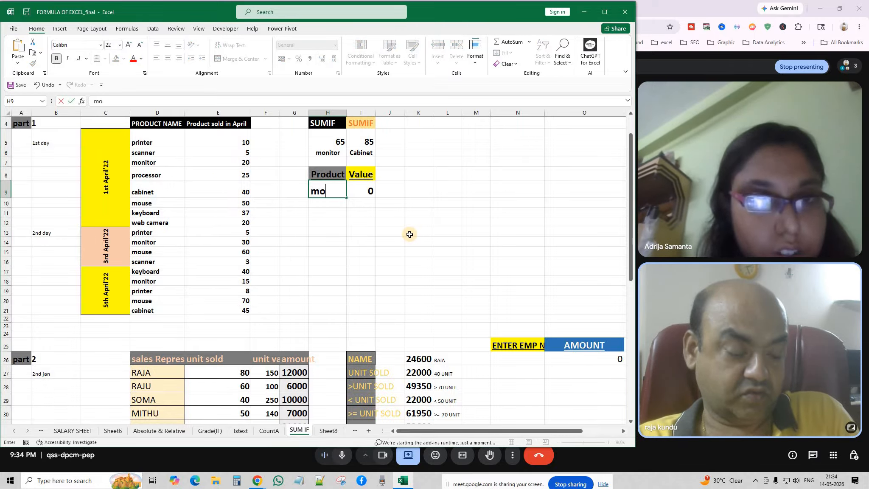
pyautogui.write('use\\')
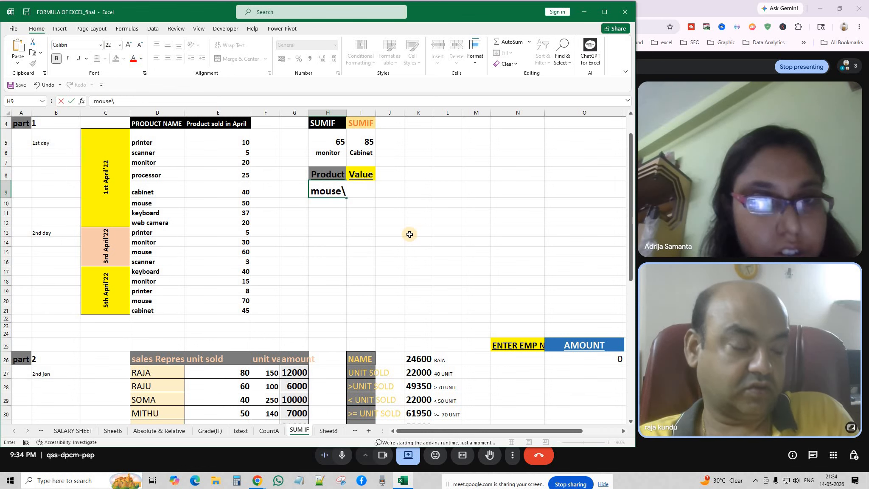
pyautogui.press('BackSpace')
pyautogui.press('Return')
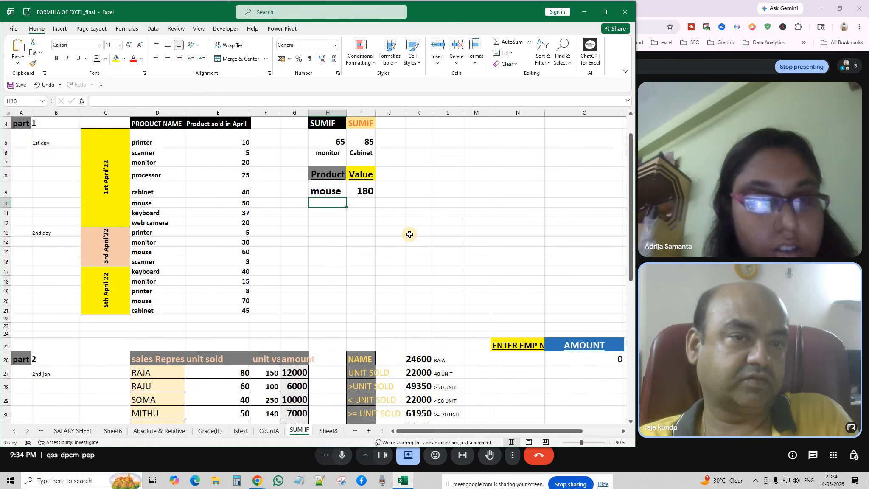
# Step: Check the individual mouse sales in E20, E15 and E10 against the total in I9
pyautogui.click(198, 301)
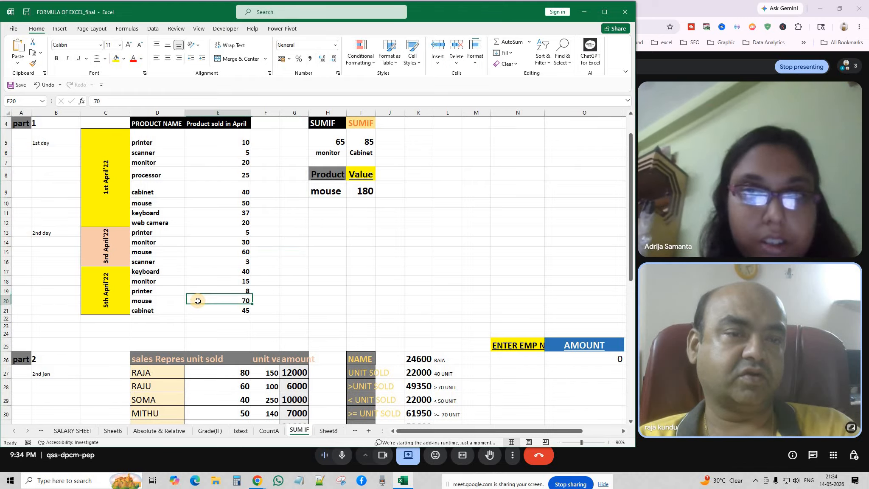
pyautogui.click(195, 252)
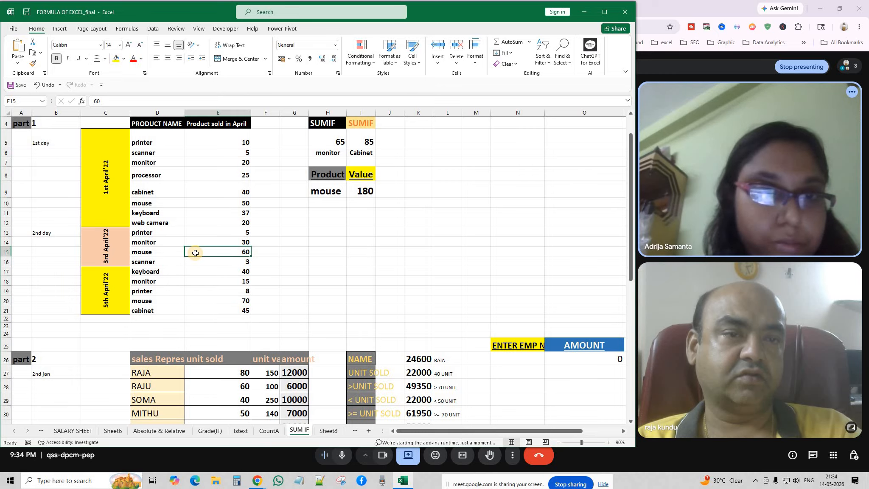
pyautogui.click(197, 202)
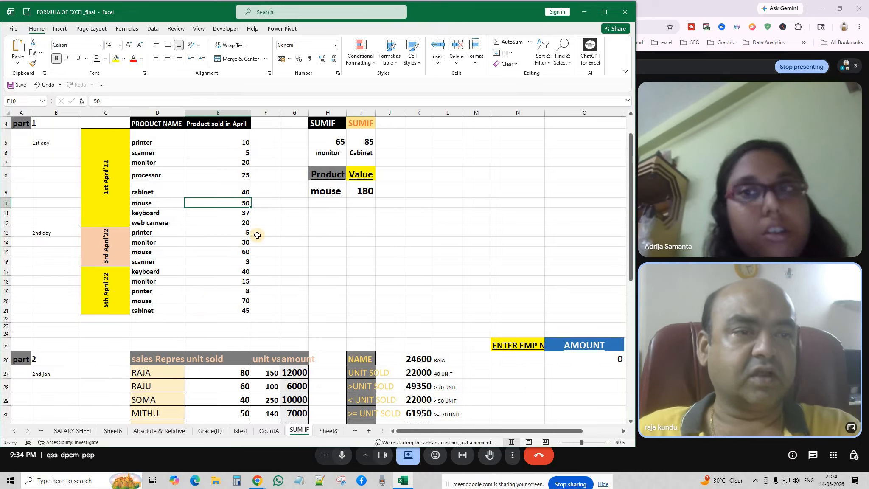
pyautogui.click(312, 223)
# Step: AutoFit the column widths of the part 2 range D26:O35, from the sales Representative table through the AMOUNT column
pyautogui.scroll(-2, 308, 269)
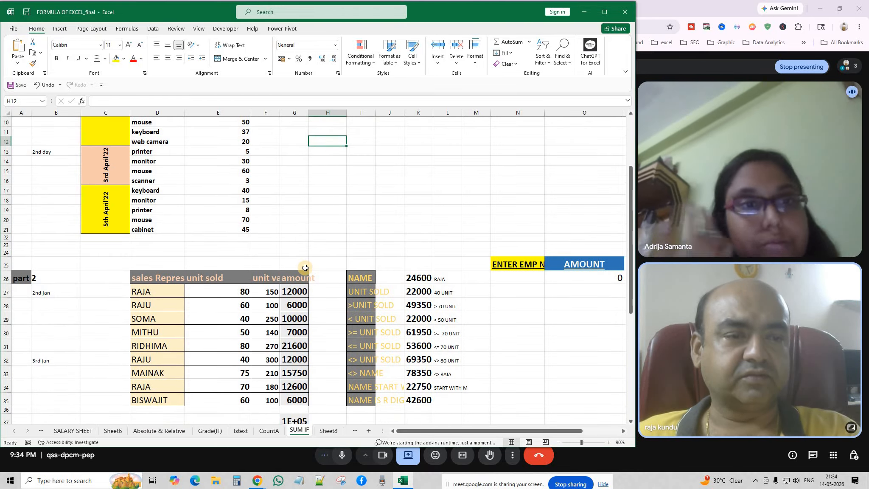
pyautogui.scroll(-1, 305, 268)
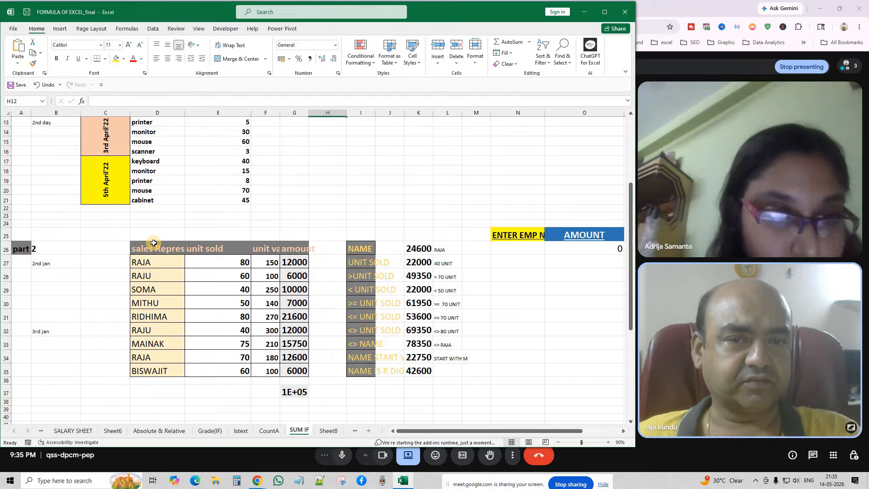
pyautogui.moveTo(153, 243); pyautogui.dragTo(567, 365)
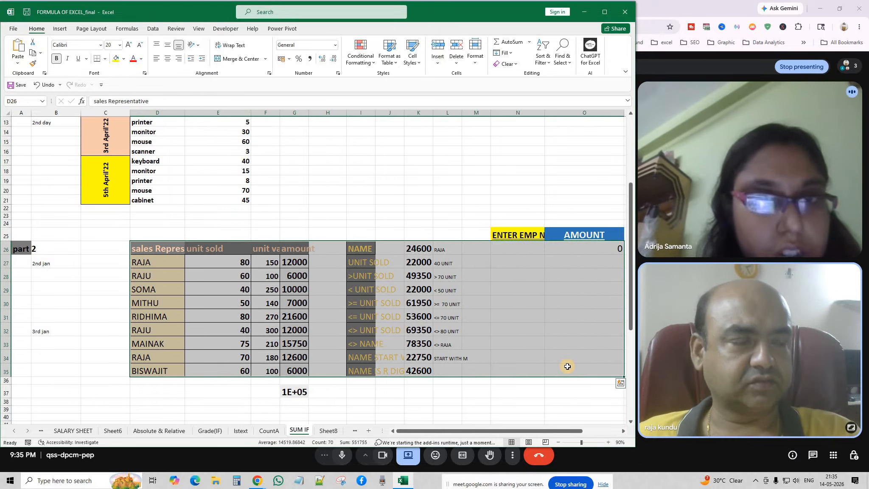
pyautogui.hotkey('alt', 'h')
pyautogui.press('o')
pyautogui.press('i')
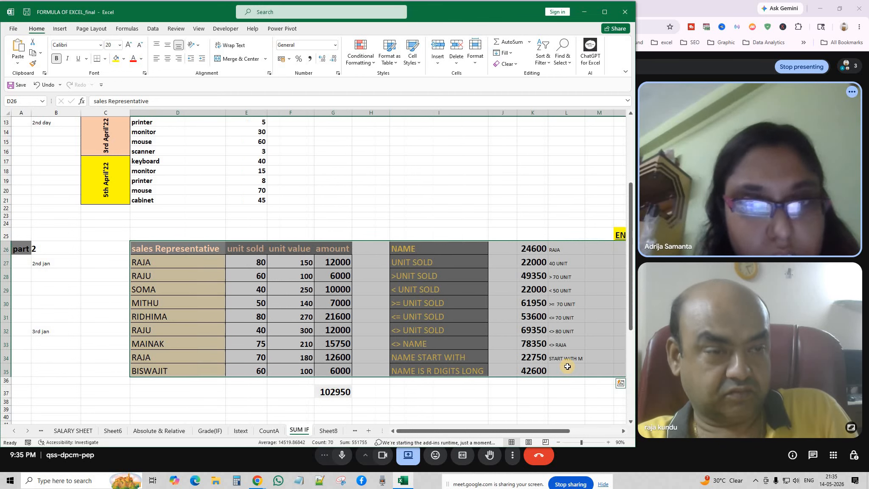
# Step: Delete sheet column H, between the amount column and the NAME criteria list
pyautogui.click(368, 280)
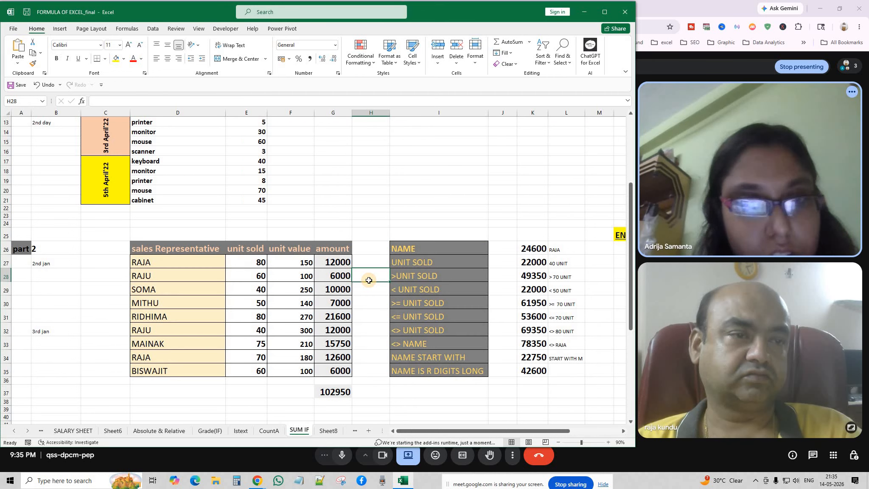
pyautogui.click(454, 63)
pyautogui.click(469, 100)
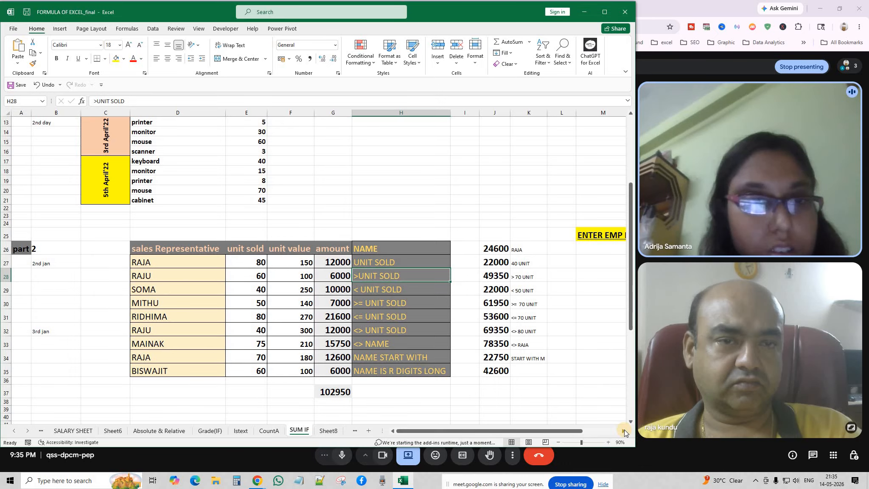
# Step: AutoFit columns M and N to the ENTER EMP NAME and AMOUNT headings
pyautogui.click(624, 431)
pyautogui.click(623, 431)
pyautogui.click(624, 431)
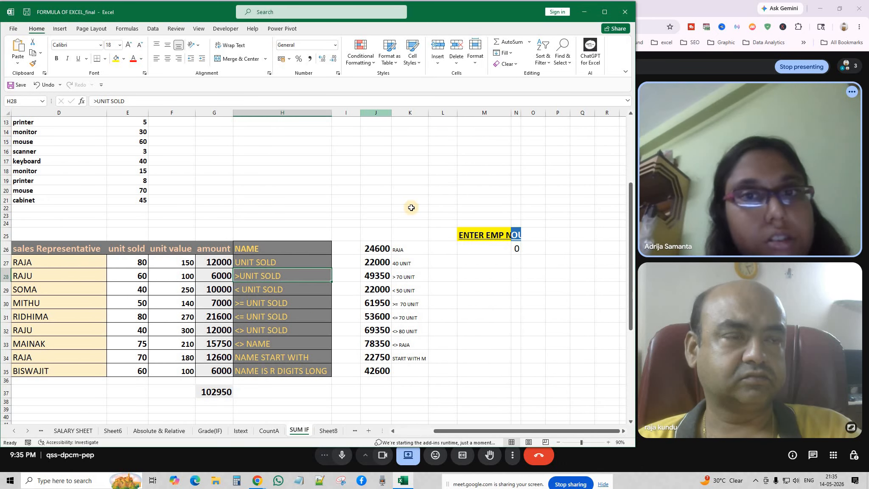
pyautogui.moveTo(485, 226); pyautogui.dragTo(518, 248)
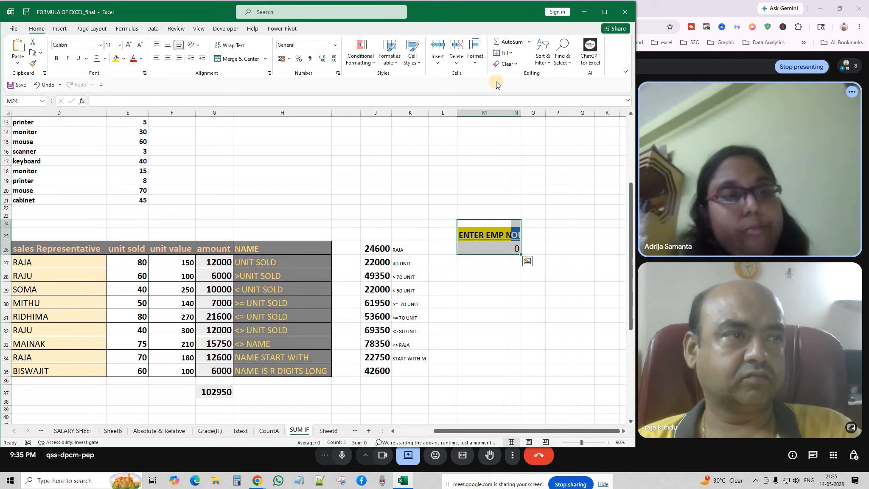
pyautogui.click(475, 56)
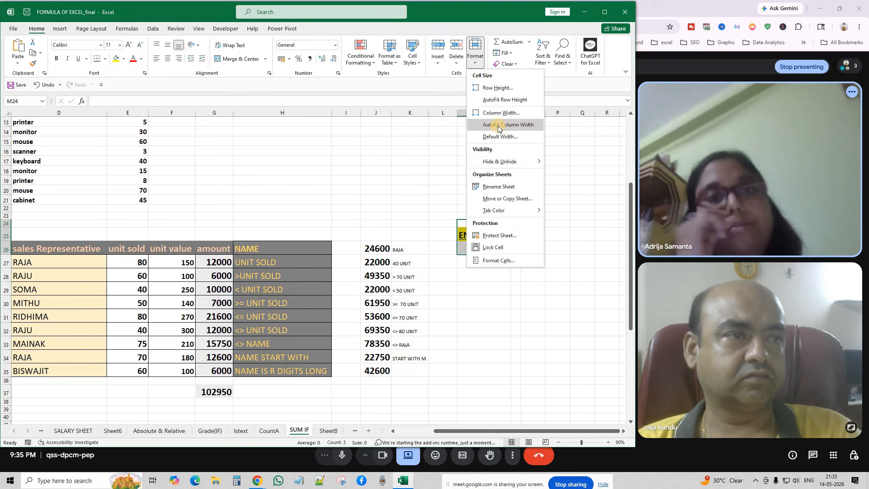
pyautogui.click(498, 125)
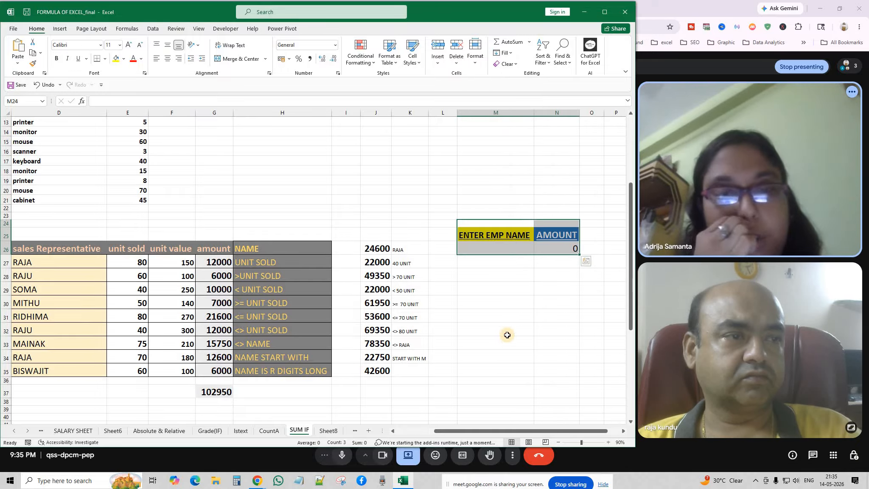
pyautogui.moveTo(506, 341); pyautogui.dragTo(501, 329)
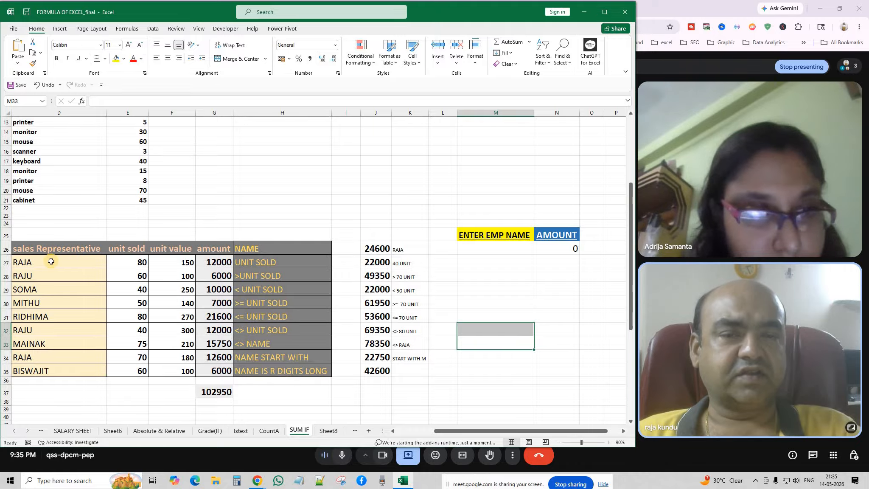
# Step: Review the sales representative, unit sold and unit value data in rows 27 to 35 and the amount formula in G27
pyautogui.moveTo(51, 262); pyautogui.dragTo(42, 370)
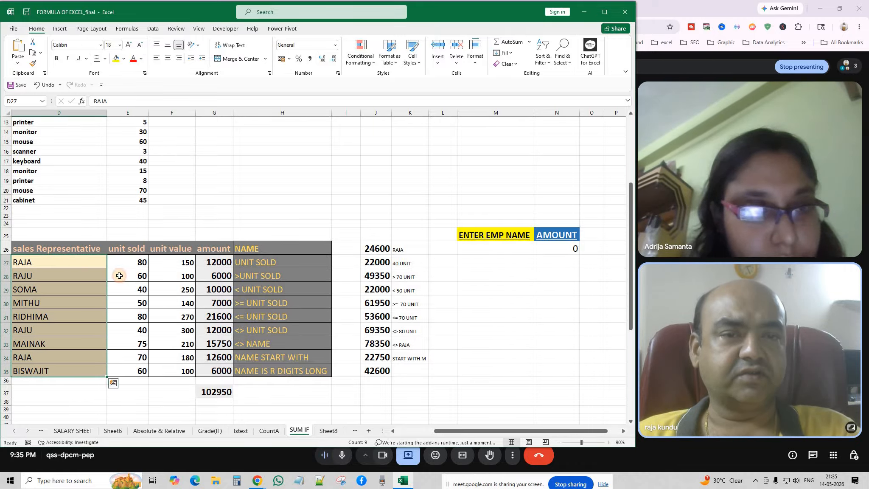
pyautogui.moveTo(139, 263); pyautogui.dragTo(138, 374)
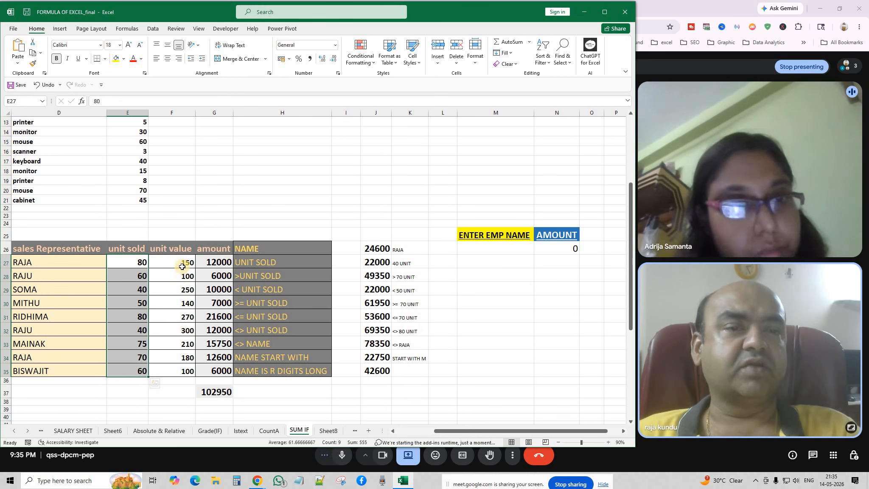
pyautogui.moveTo(181, 262); pyautogui.dragTo(182, 290)
pyautogui.moveTo(178, 343); pyautogui.dragTo(186, 370)
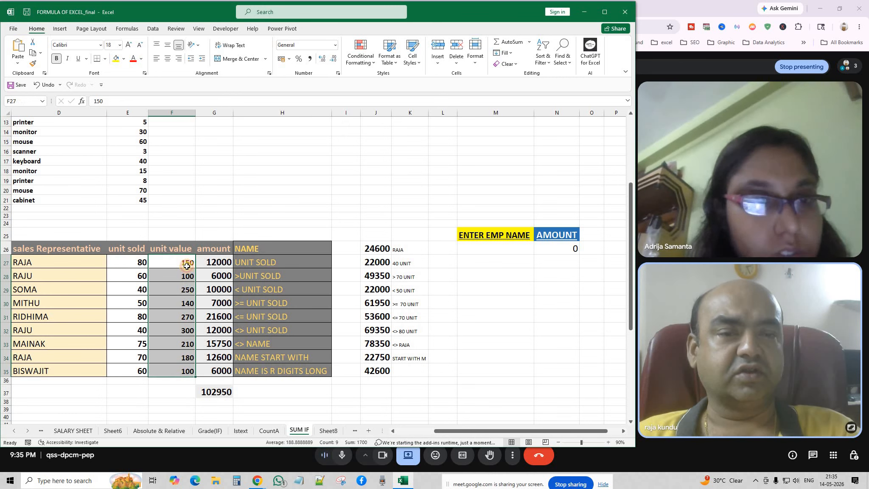
pyautogui.click(175, 263)
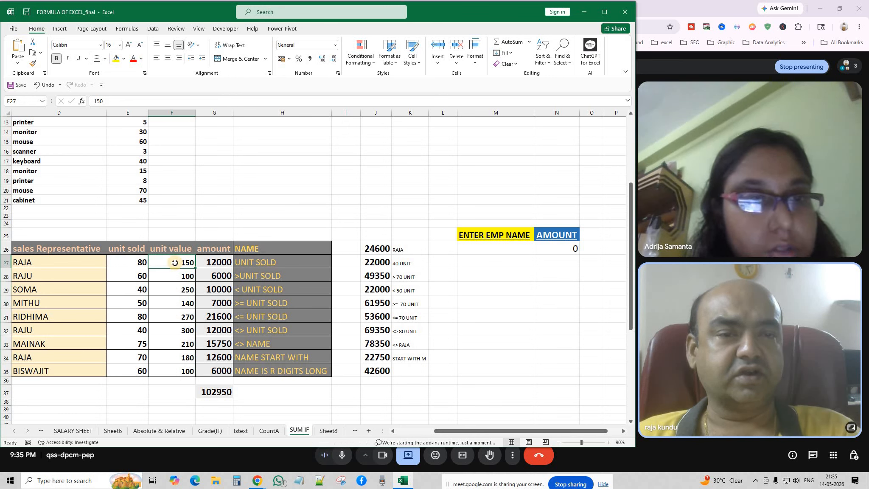
pyautogui.click(132, 257)
pyautogui.click(221, 261)
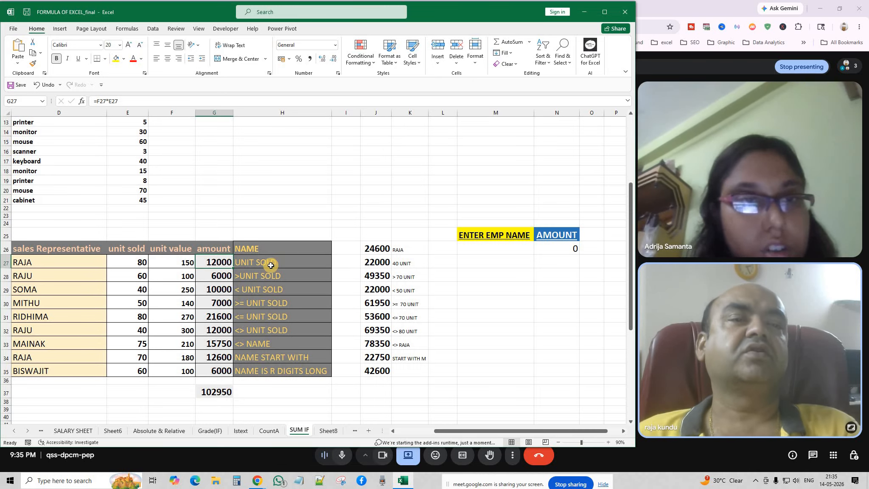
# Step: Review the UNIT SOLD and >UNIT SOLD criteria descriptions in H27 and H28 and the rest of the list through row 35
pyautogui.moveTo(270, 263); pyautogui.dragTo(270, 273)
pyautogui.click(272, 273)
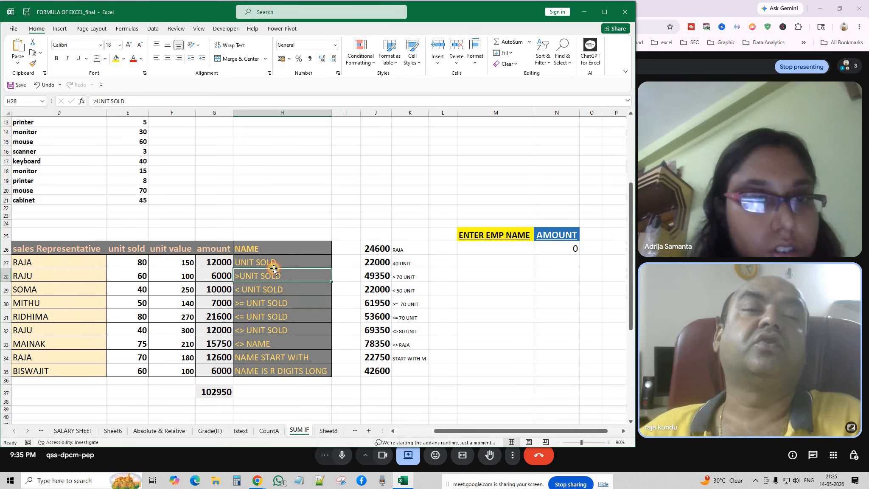
pyautogui.click(271, 265)
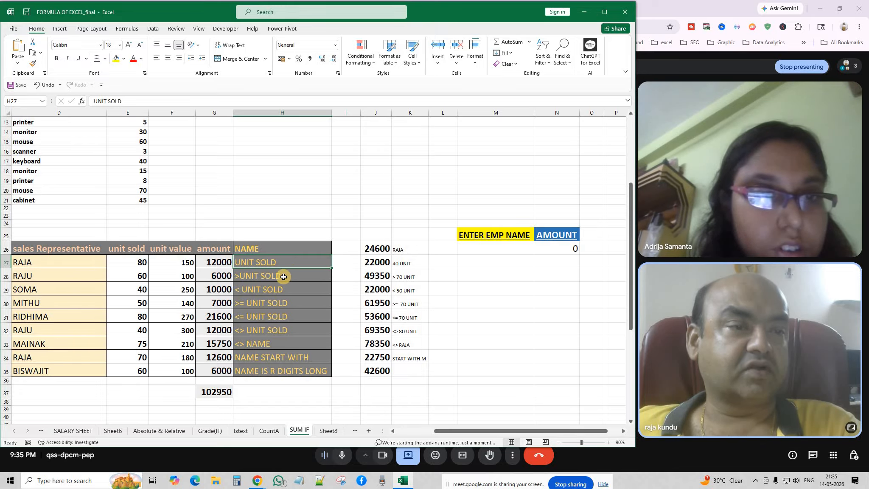
pyautogui.click(282, 380)
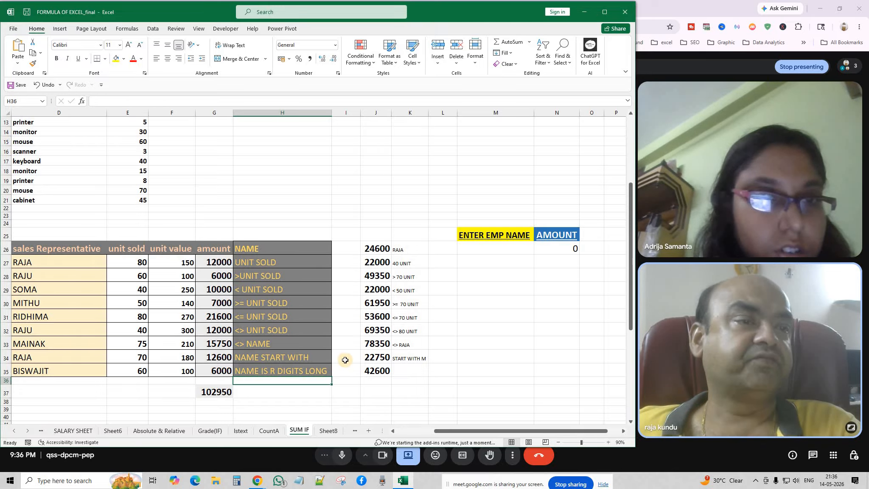
# Step: Make the criteria labels in K26:K34 bold and set their font size to 16
pyautogui.click(401, 248)
pyautogui.moveTo(404, 245); pyautogui.dragTo(409, 358)
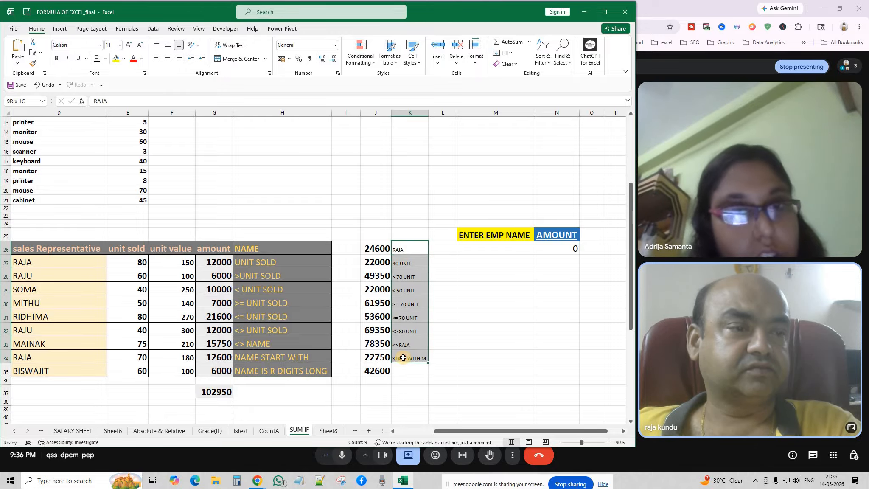
pyautogui.click(57, 59)
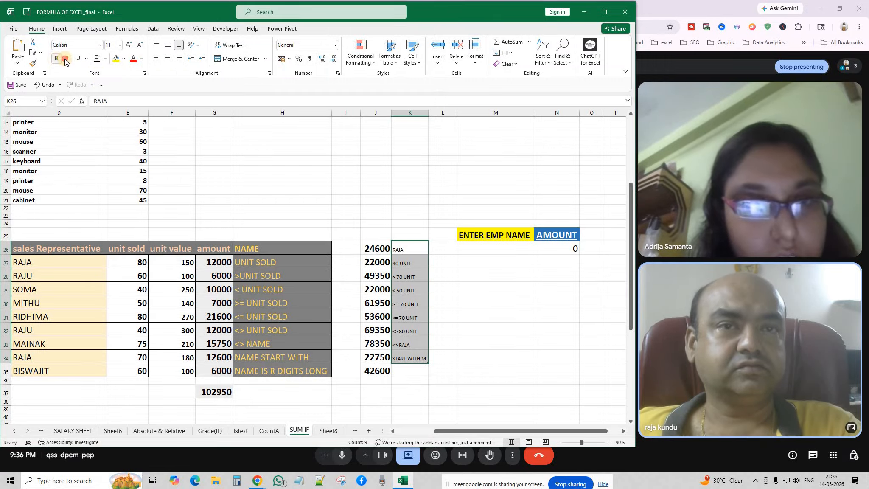
pyautogui.click(129, 45)
pyautogui.click(129, 45)
pyautogui.click(129, 45)
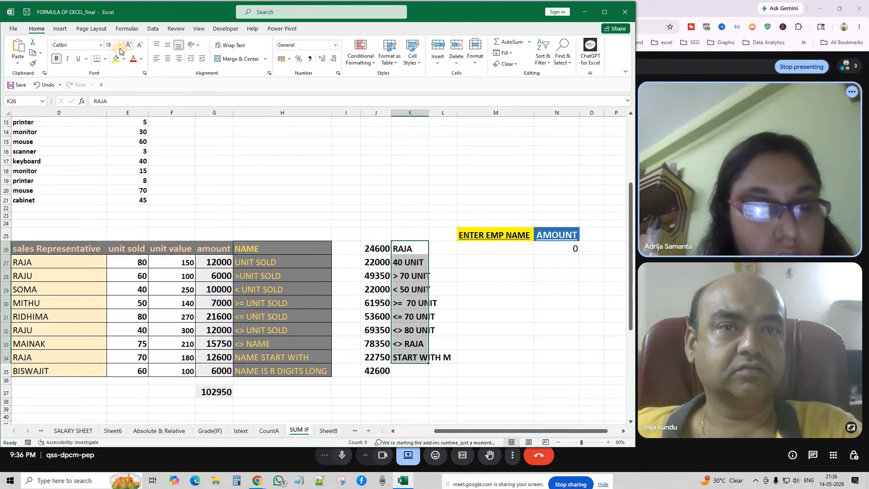
pyautogui.click(139, 45)
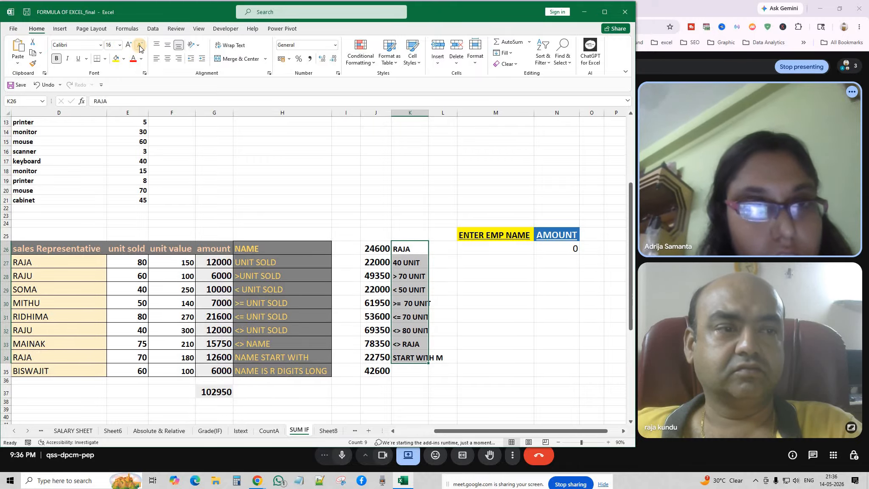
# Step: Fill the criteria labels in K26:K34 with yellow and apply all borders to them
pyautogui.moveTo(403, 248); pyautogui.dragTo(408, 357)
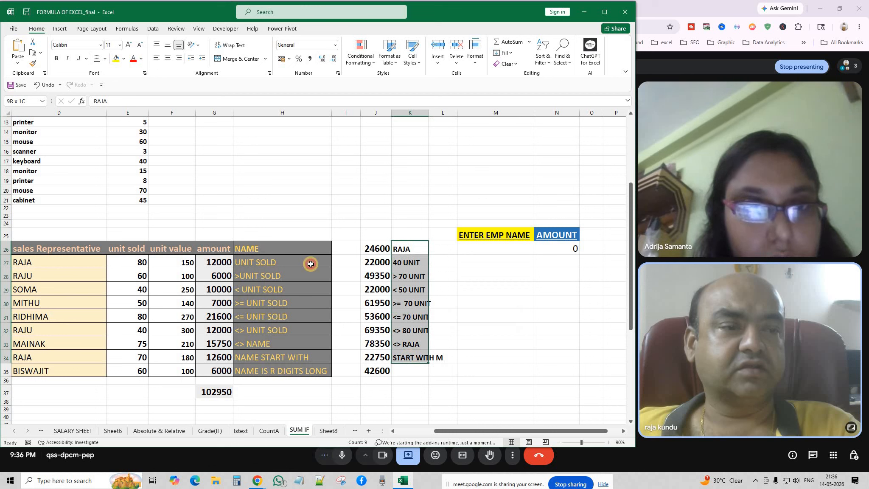
pyautogui.click(115, 60)
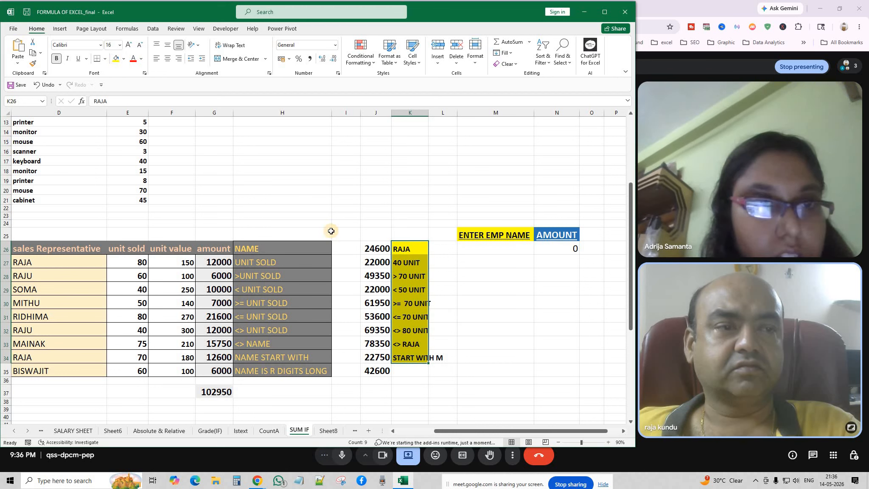
pyautogui.click(107, 59)
pyautogui.click(126, 139)
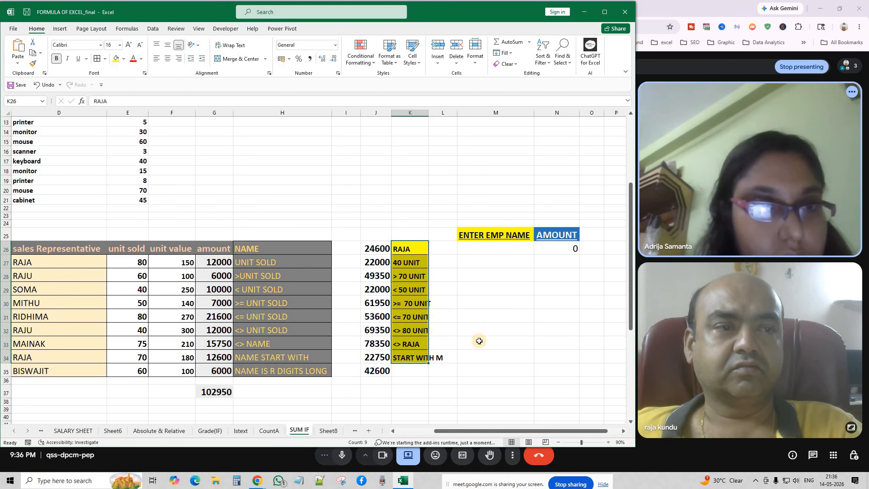
pyautogui.click(494, 331)
# Step: Compare the name criterion in K26 with the matching sales rows 27 and 34 and the SUMIF formula in J26
pyautogui.click(406, 246)
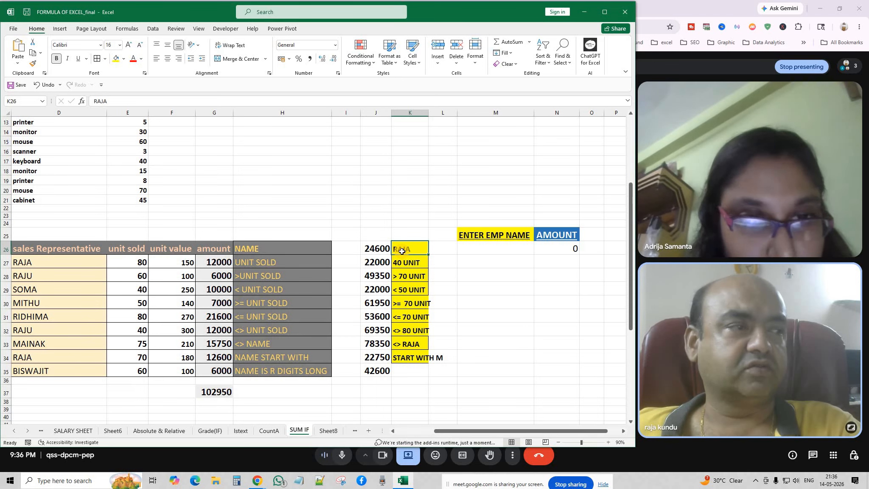
pyautogui.click(37, 264)
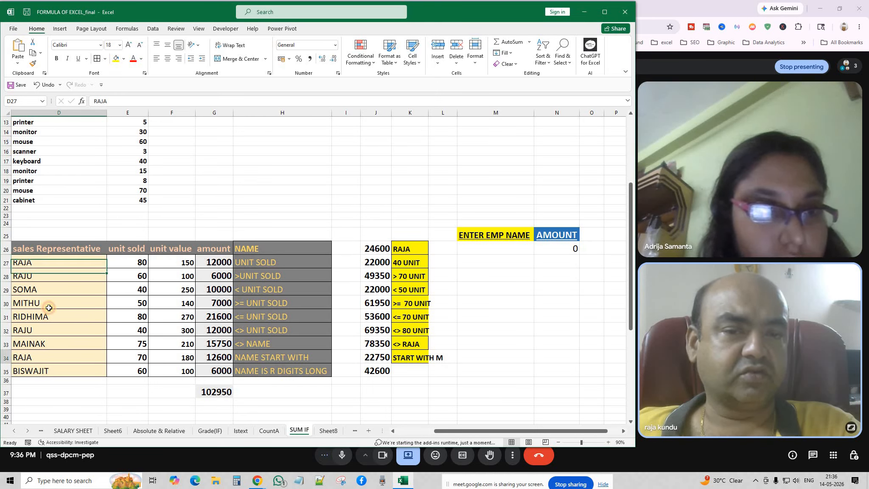
pyautogui.moveTo(47, 263); pyautogui.dragTo(213, 263)
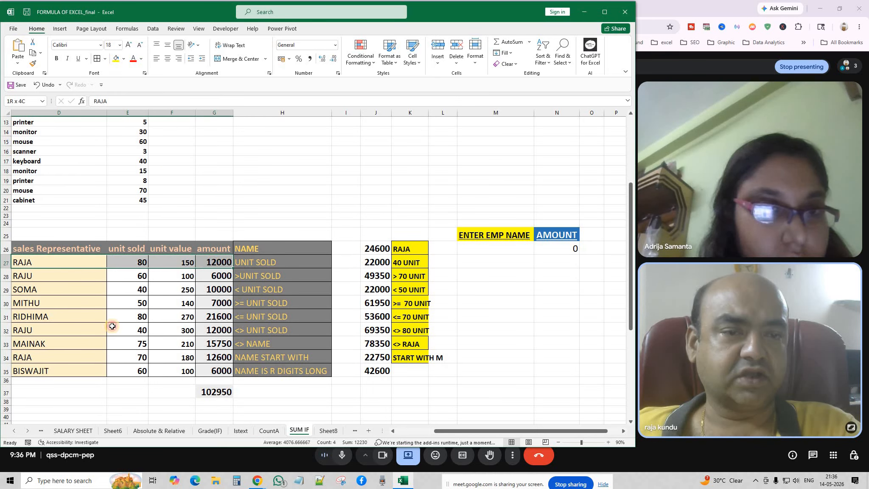
pyautogui.moveTo(69, 357); pyautogui.dragTo(221, 357)
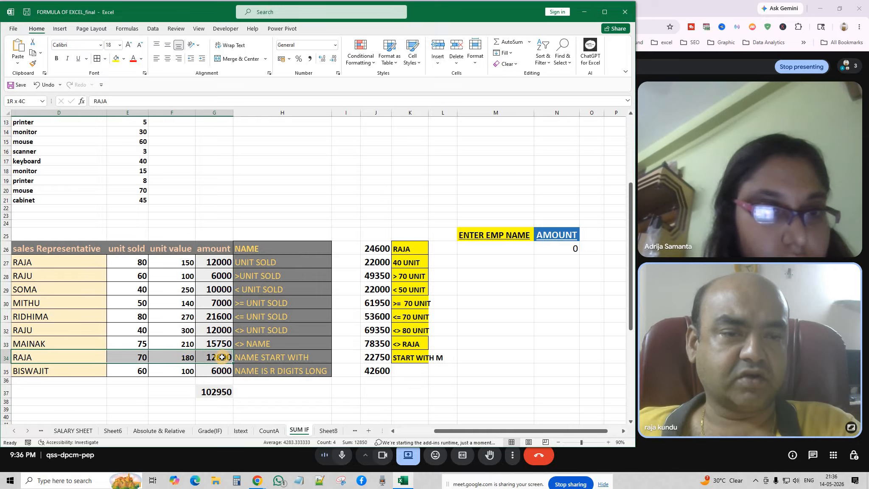
pyautogui.click(219, 263)
pyautogui.click(406, 249)
pyautogui.click(375, 251)
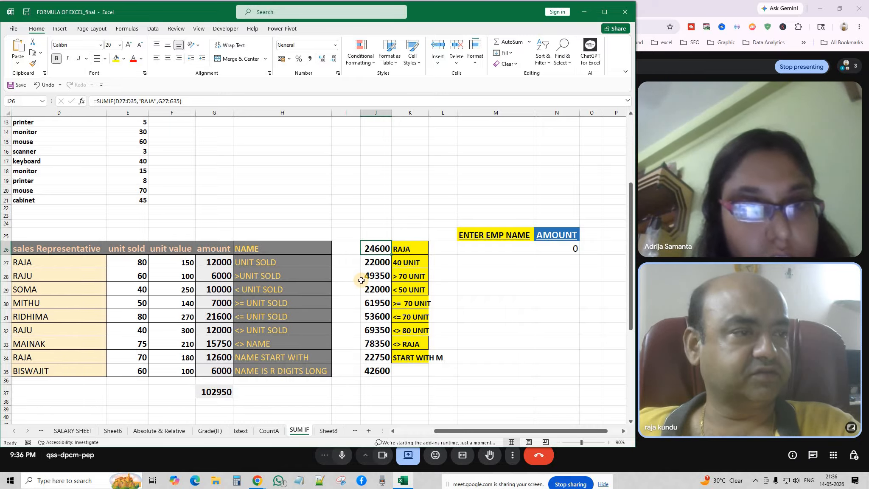
pyautogui.click(528, 304)
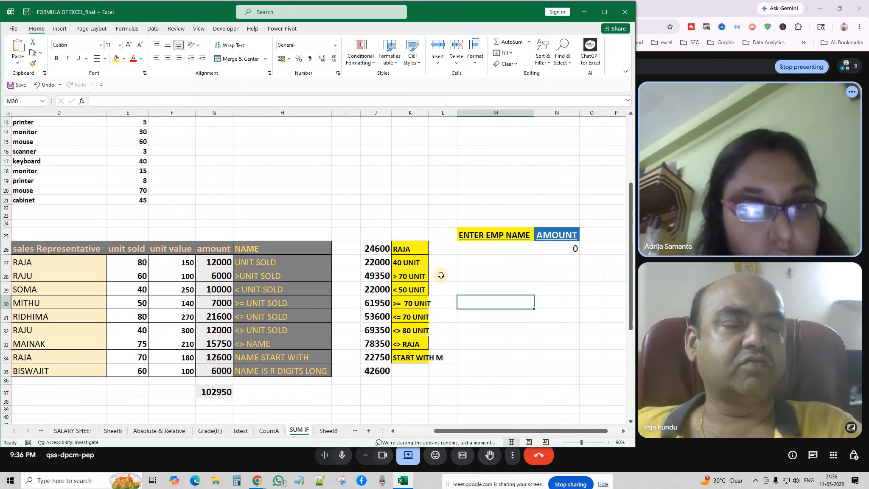
pyautogui.click(410, 250)
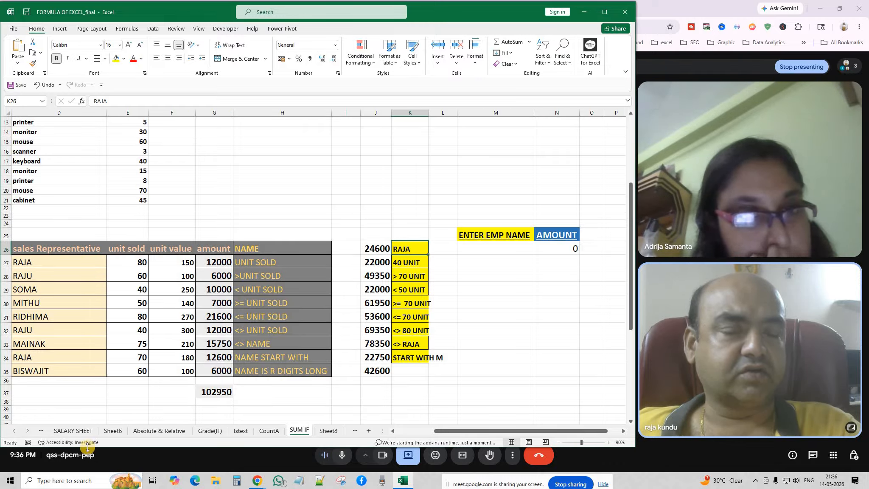
# Step: Match the 40 UNIT, > 70 UNIT and < 50 UNIT criteria in K27:K29 against the unit sold values in column E
pyautogui.click(403, 264)
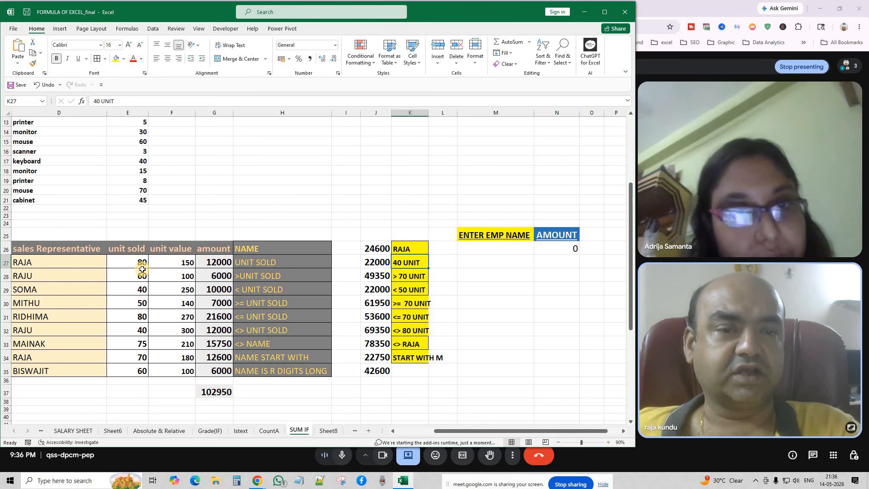
pyautogui.click(134, 290)
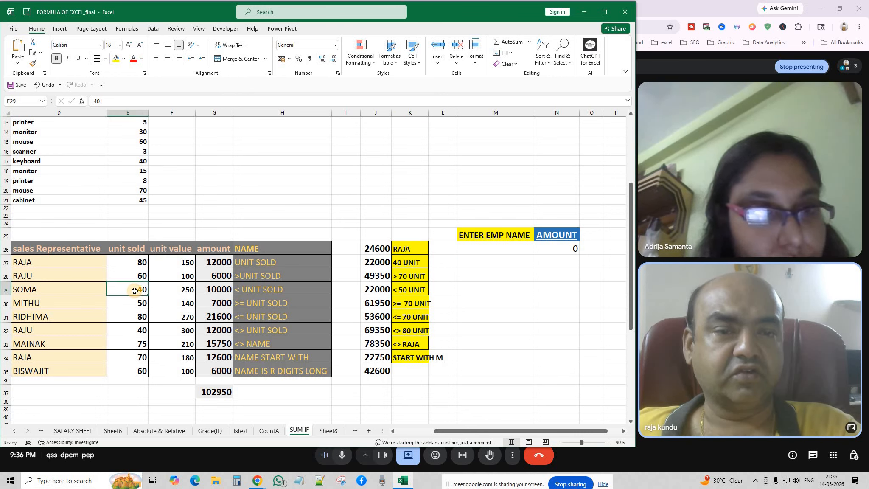
pyautogui.click(135, 331)
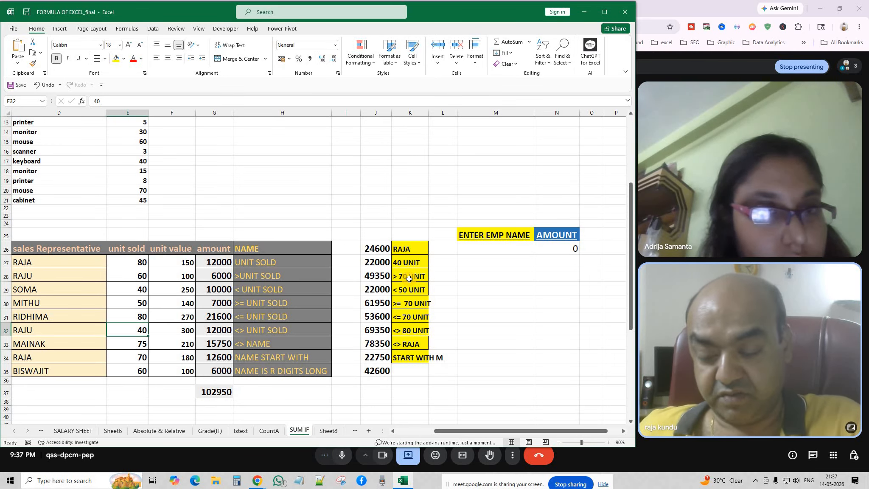
pyautogui.click(140, 262)
pyautogui.click(142, 316)
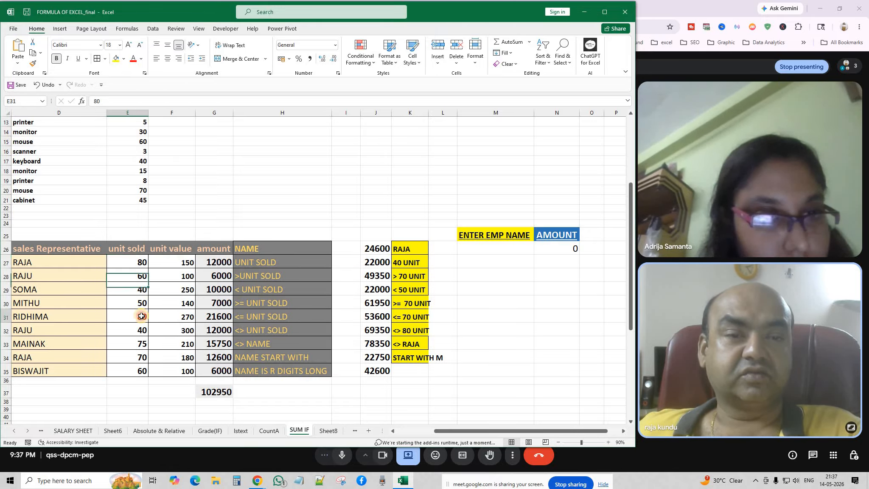
pyautogui.click(141, 345)
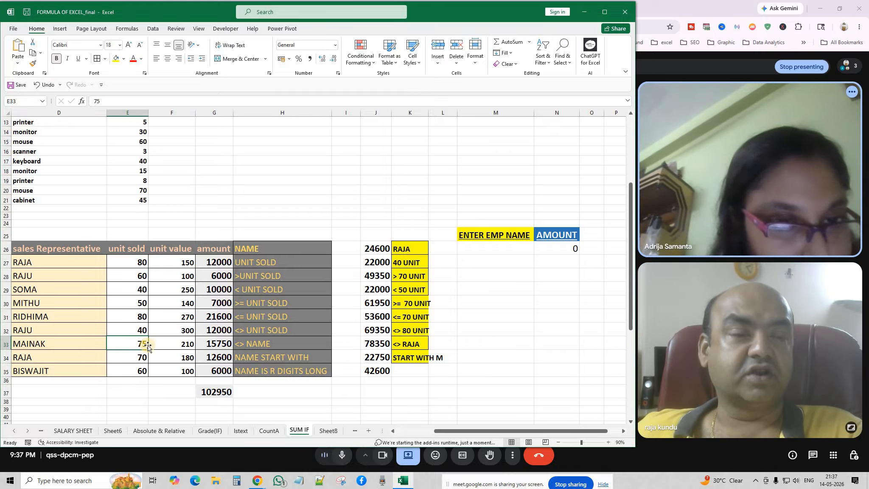
pyautogui.click(403, 278)
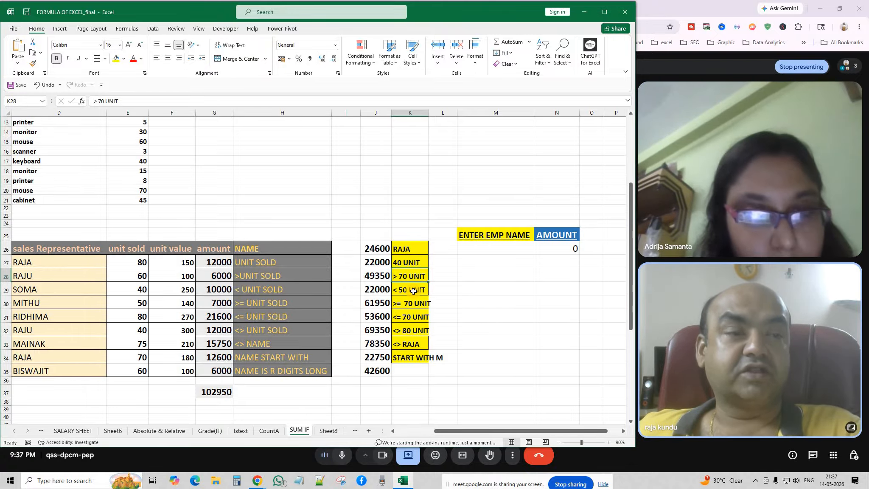
pyautogui.click(412, 290)
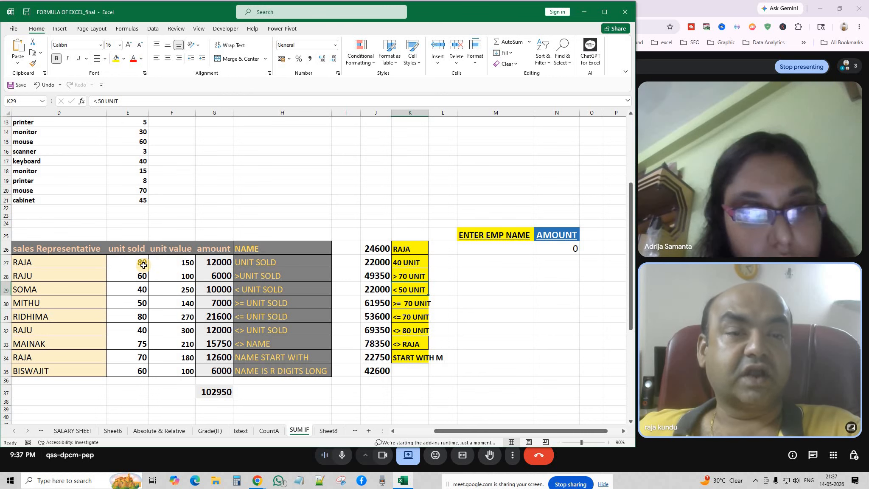
pyautogui.click(143, 330)
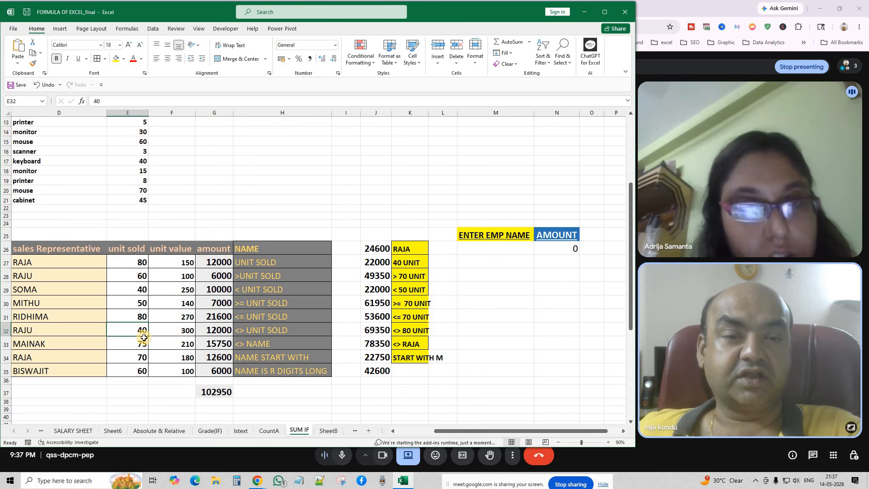
pyautogui.click(144, 290)
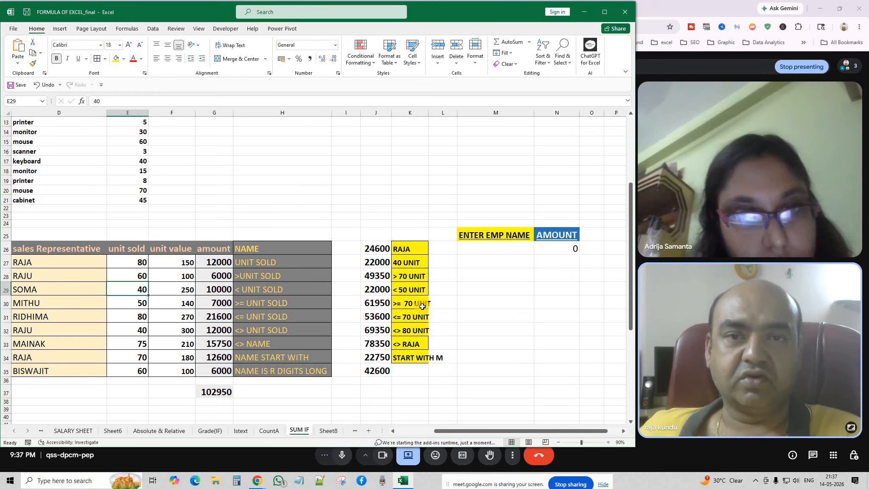
# Step: Examine the <> 80 UNIT criterion in K32 against the unit sold column, and the not-equal name criterion in K33
pyautogui.click(411, 330)
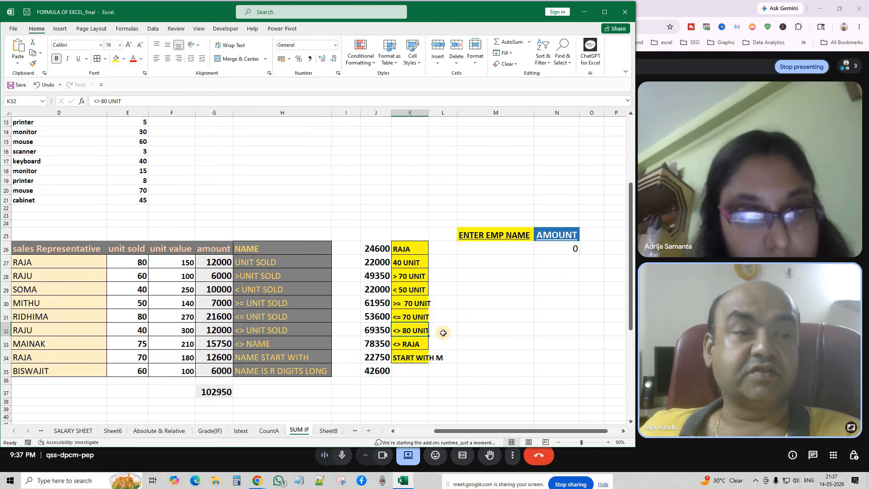
pyautogui.click(461, 326)
pyautogui.click(412, 335)
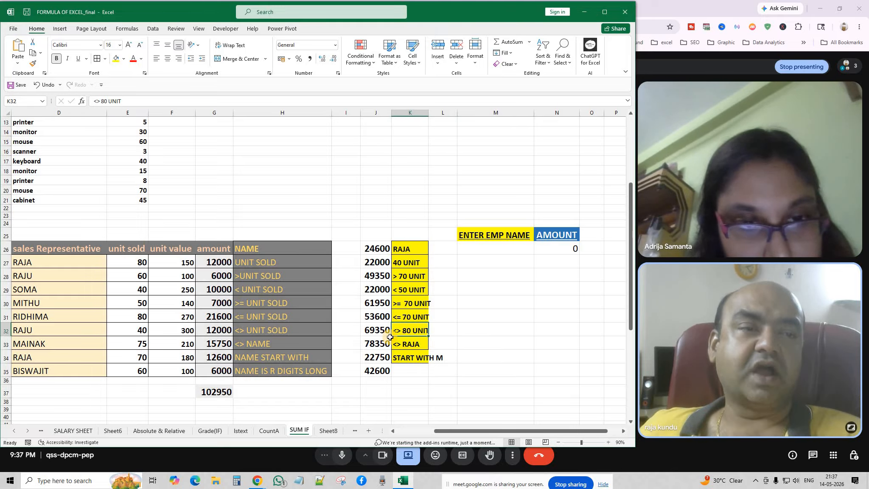
pyautogui.click(133, 262)
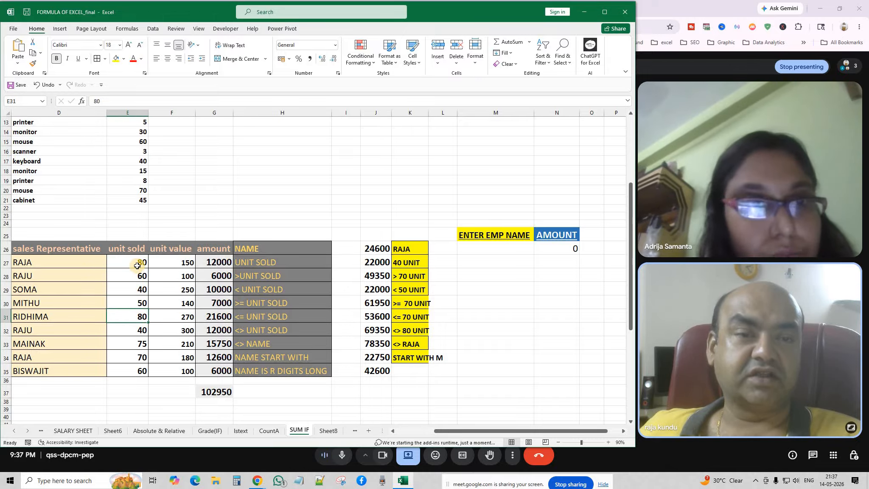
pyautogui.moveTo(135, 276); pyautogui.dragTo(166, 366)
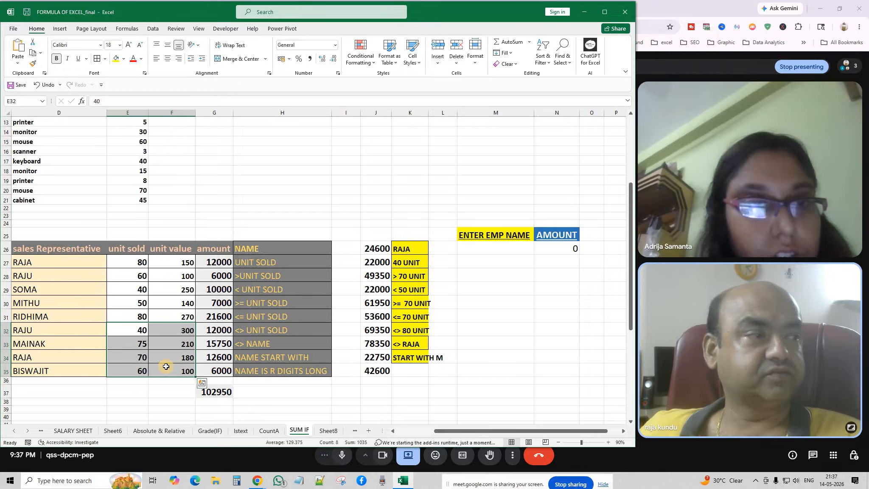
pyautogui.click(394, 344)
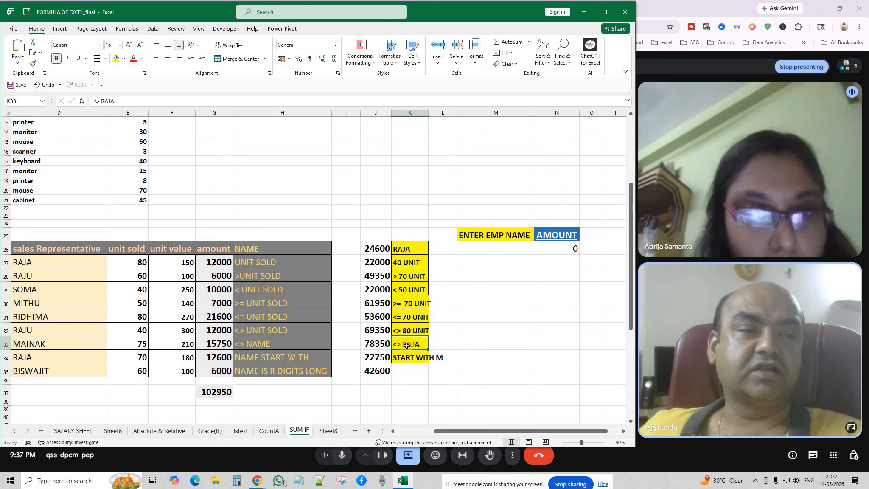
# Step: Write the not-equal operator <> in the empty cell M32 as an illustration and erase it again
pyautogui.click(473, 329)
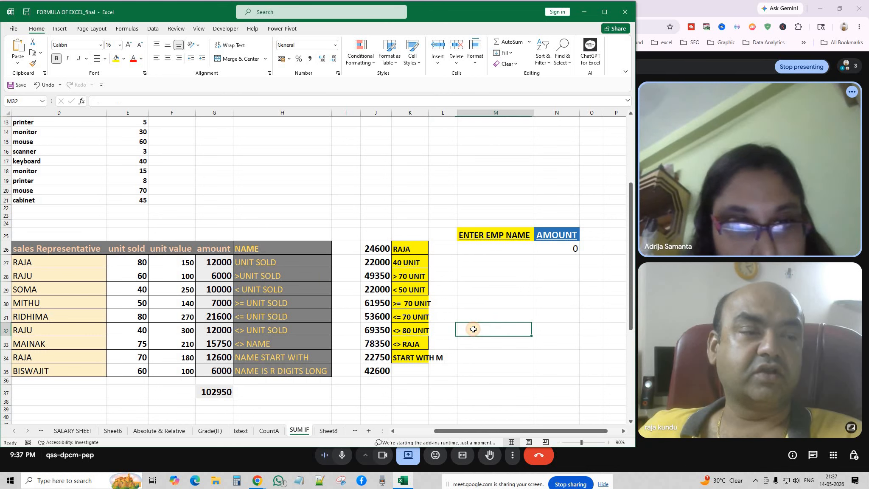
pyautogui.write('<')
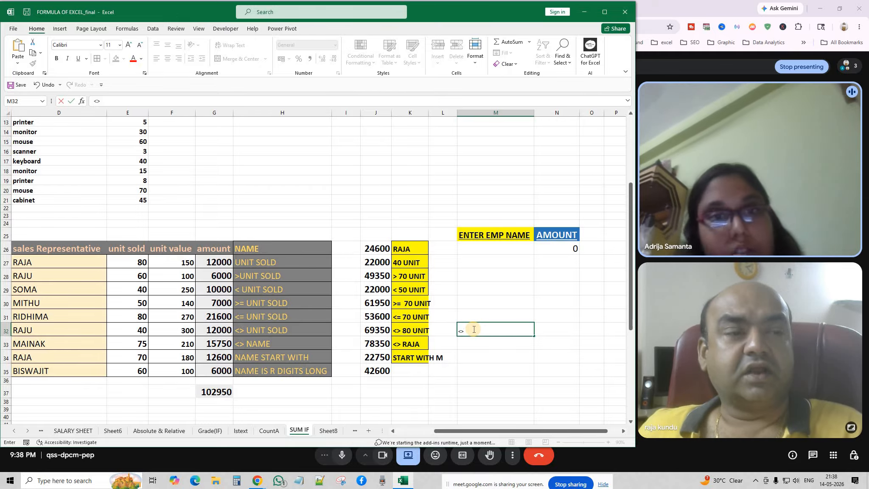
pyautogui.press('BackSpace')
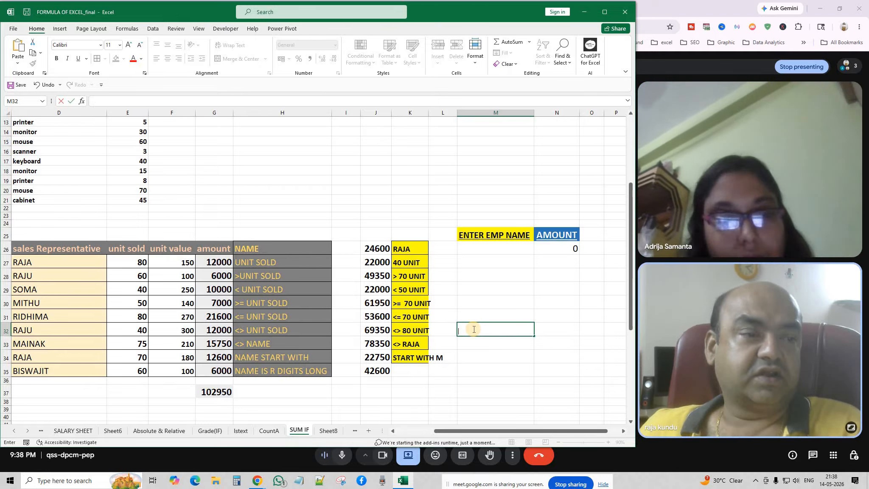
pyautogui.click(477, 369)
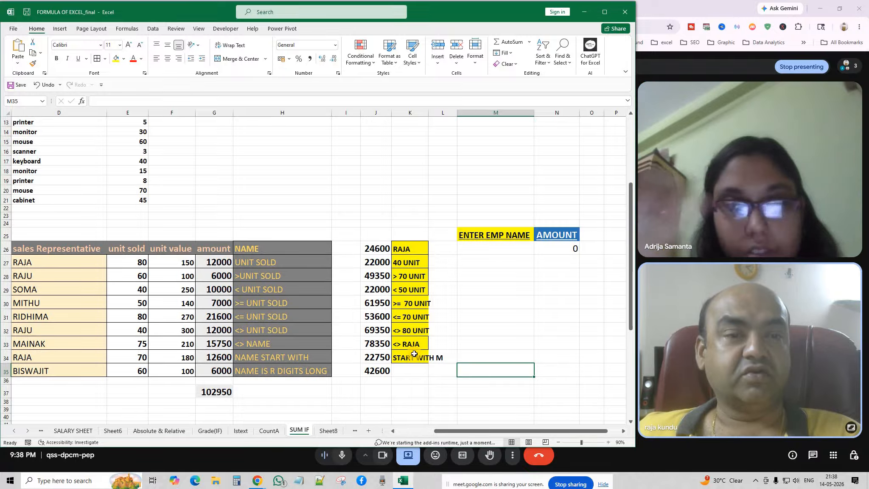
# Step: Compare the not-equal name criterion in K33 with the sales rows it excludes and includes, and check the START WITH M criterion in K34
pyautogui.click(49, 265)
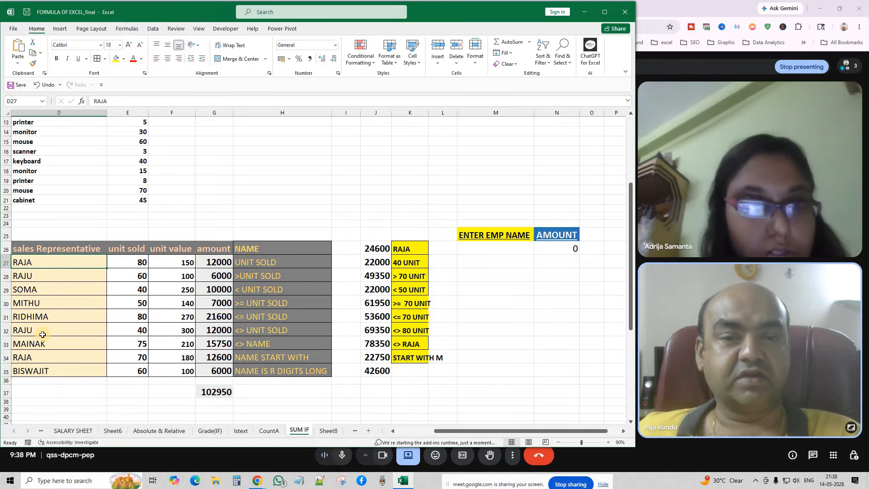
pyautogui.click(39, 359)
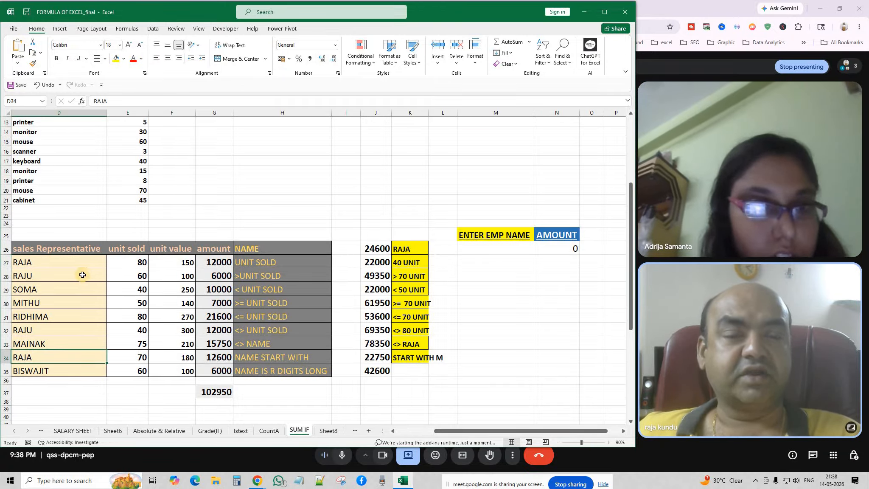
pyautogui.moveTo(67, 278); pyautogui.dragTo(218, 347)
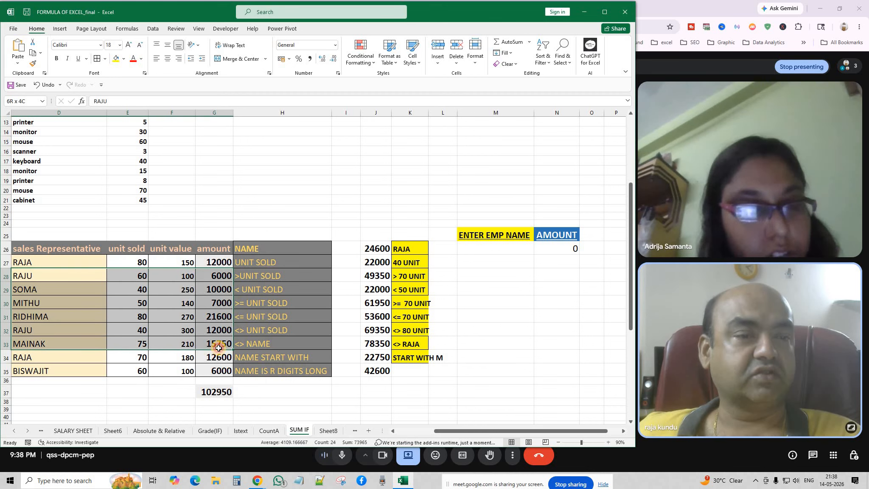
pyautogui.click(412, 347)
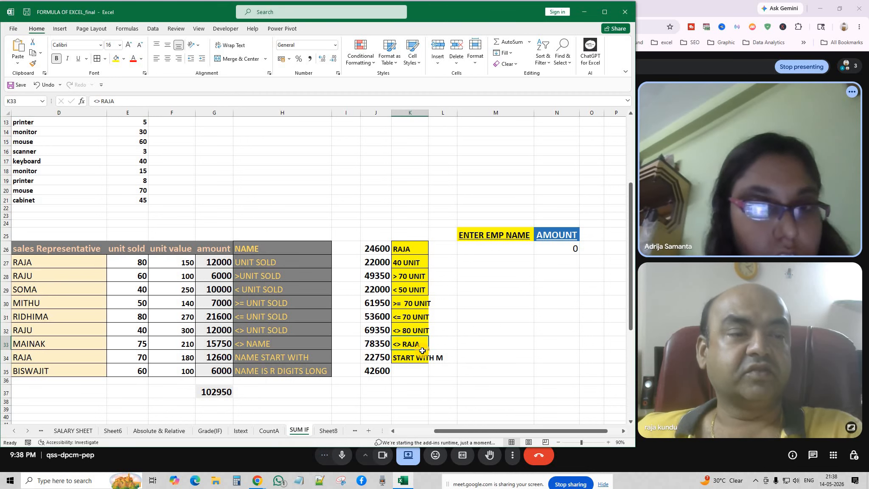
pyautogui.click(407, 357)
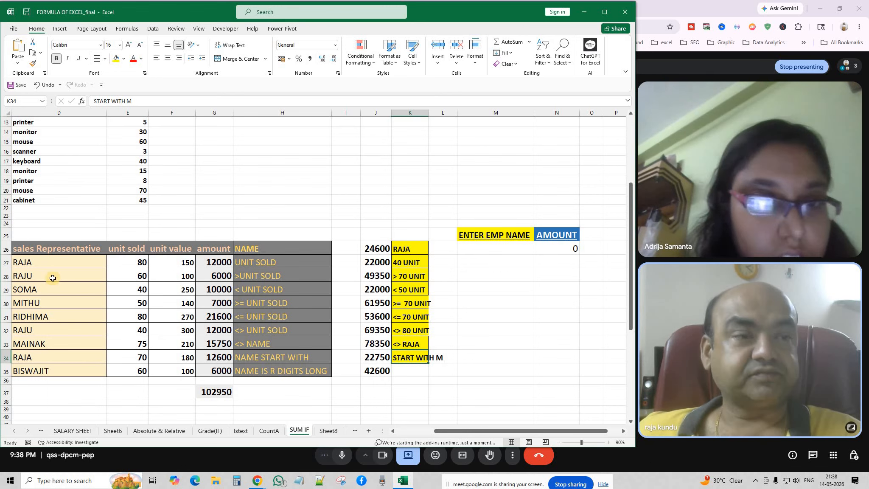
# Step: Inspect the SUMIF formula in J26 alongside its name criterion in K26
pyautogui.click(377, 253)
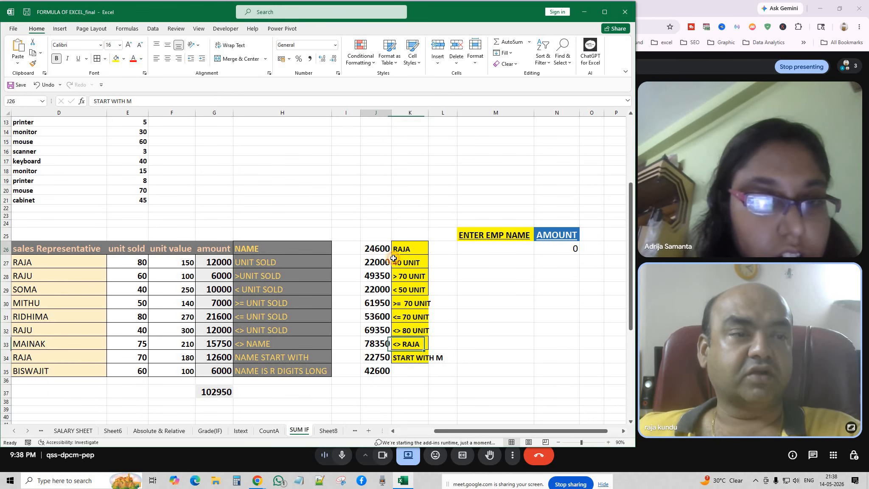
pyautogui.click(400, 252)
pyautogui.doubleClick(378, 248)
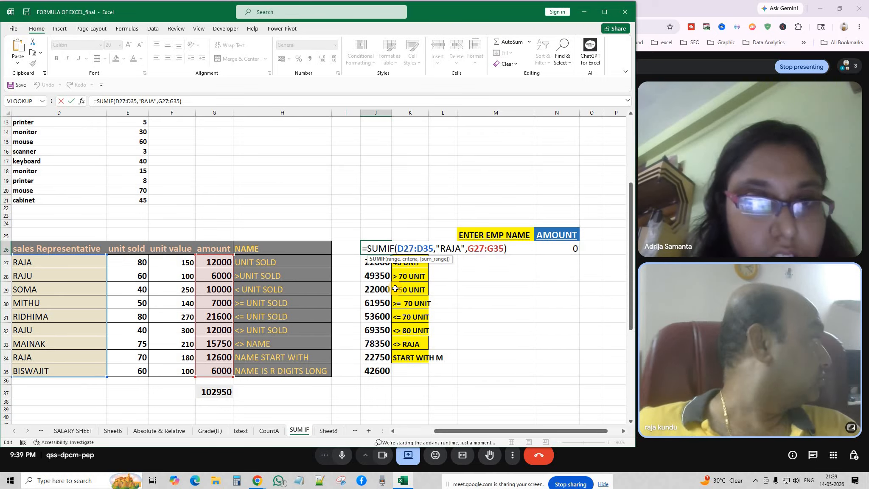
pyautogui.press('Return')
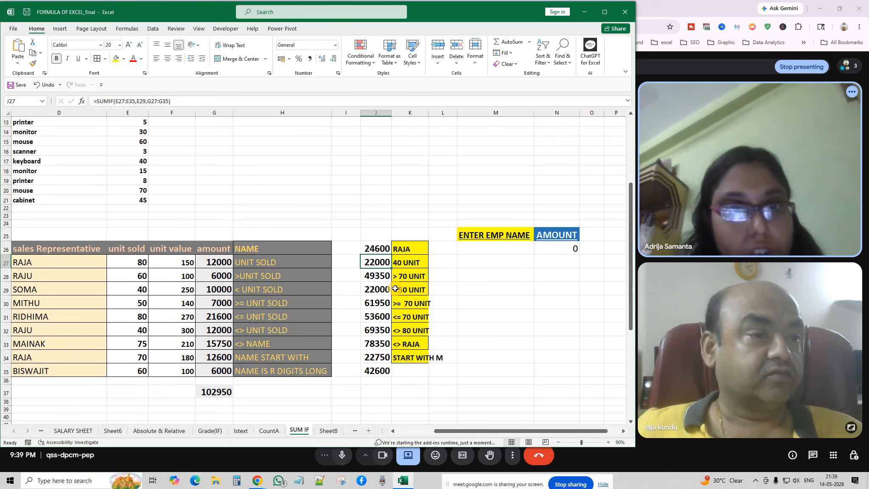
# Step: Shrink the empty column I and widen column J enough to show a complete SUMIF formula within its cell
pyautogui.moveTo(360, 113); pyautogui.dragTo(418, 127)
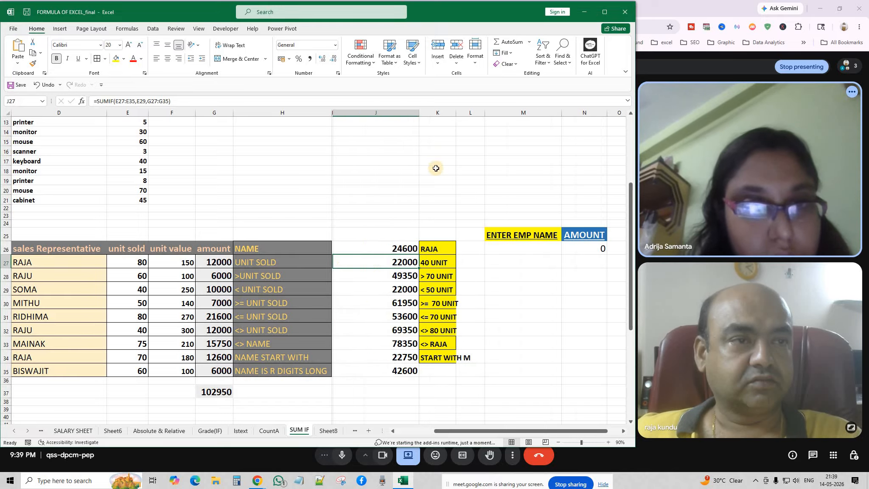
pyautogui.doubleClick(374, 248)
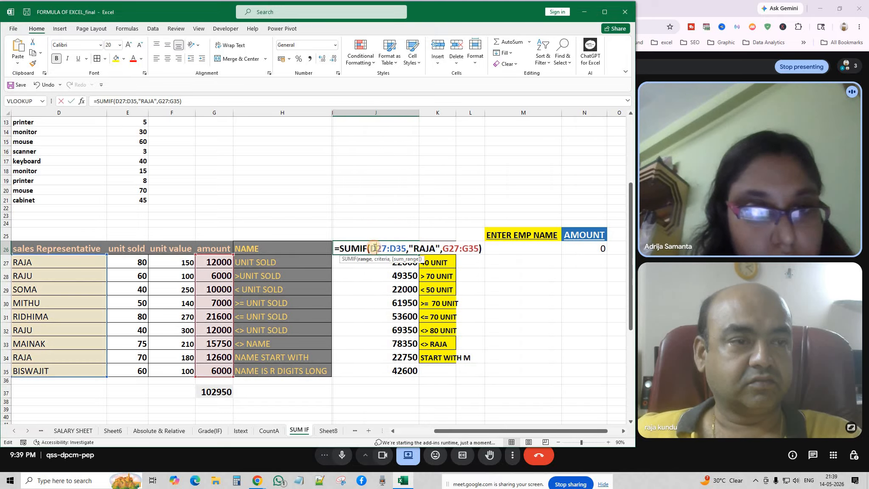
pyautogui.press('Return')
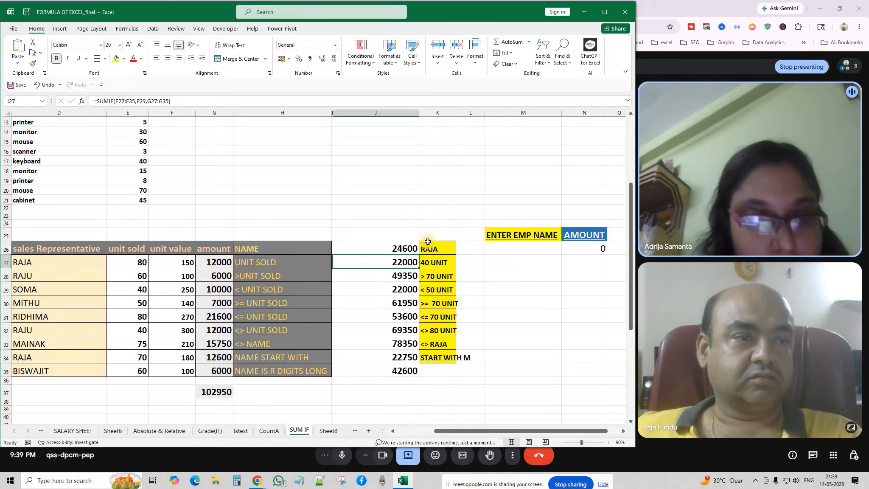
pyautogui.doubleClick(419, 112)
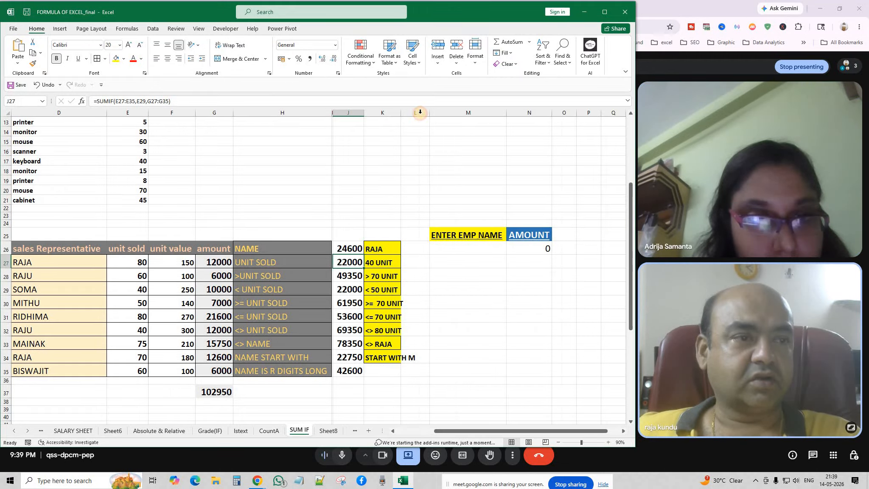
pyautogui.moveTo(363, 113); pyautogui.dragTo(496, 140)
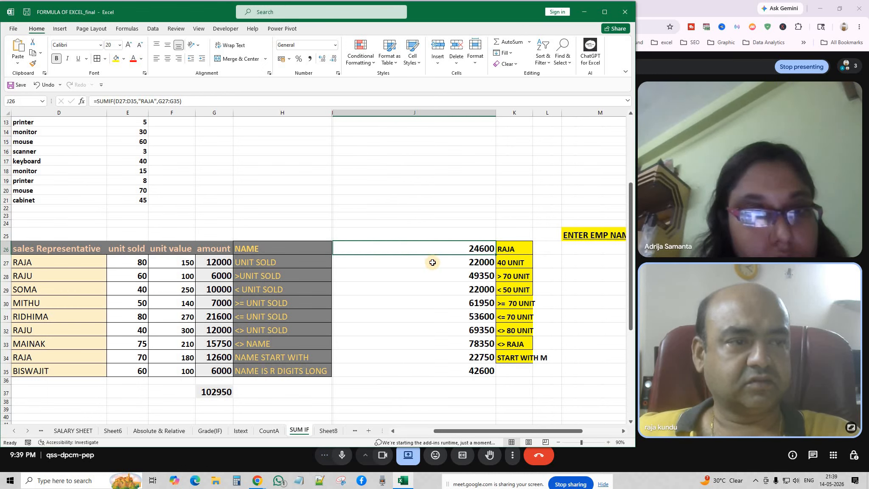
# Step: Examine the range, criteria and sum_range arguments of the name-based SUMIF formula in J26, leaving the formula as it is
pyautogui.doubleClick(434, 246)
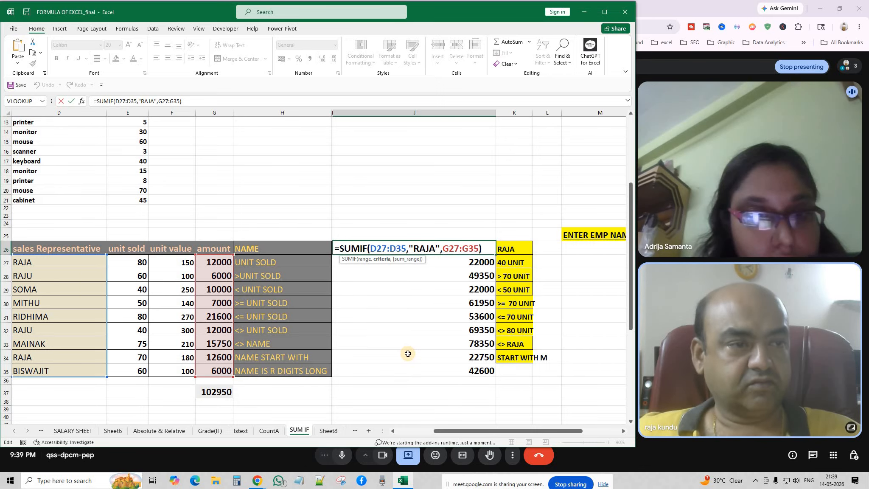
pyautogui.click(408, 353)
pyautogui.click(411, 249)
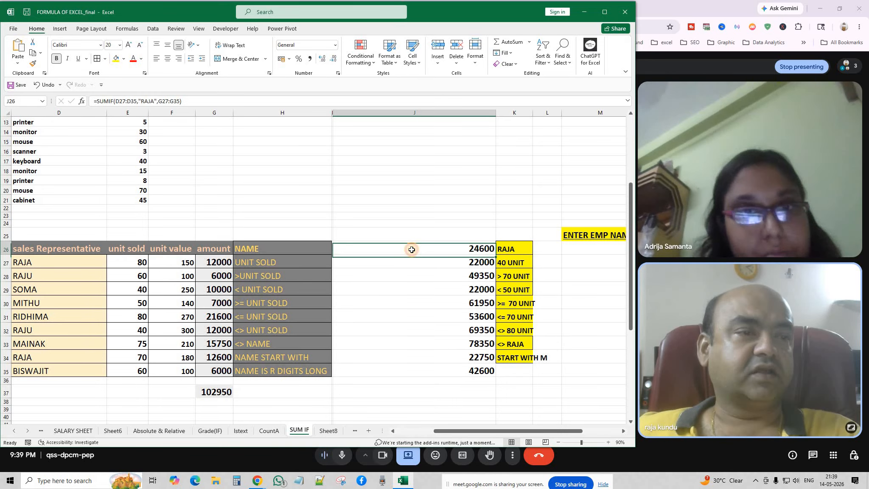
pyautogui.click(399, 260)
pyautogui.click(403, 248)
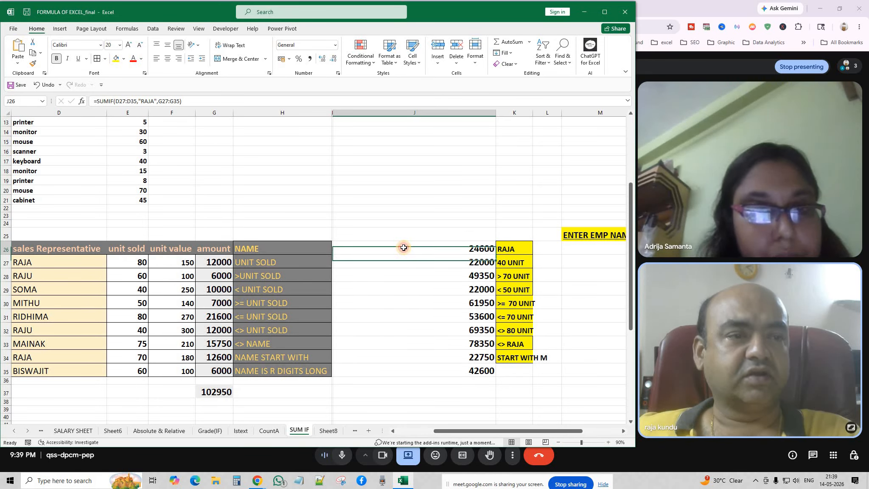
pyautogui.doubleClick(403, 247)
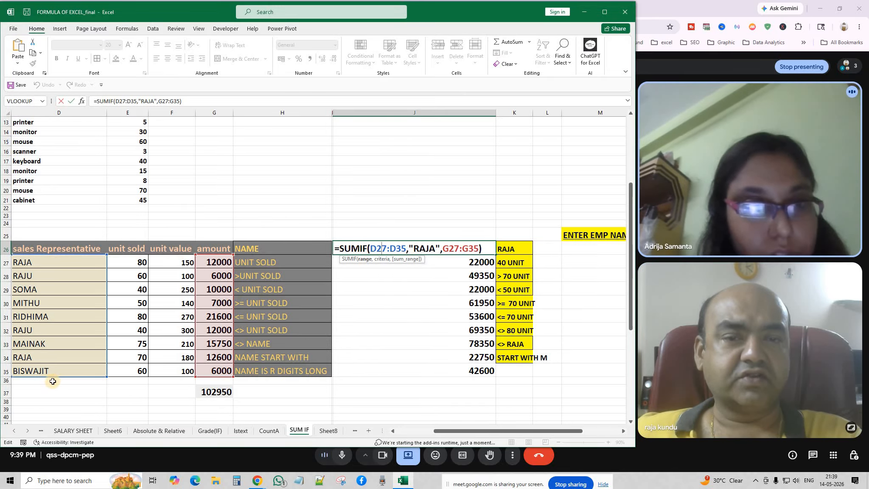
pyautogui.press('Right')
pyautogui.press('Right')
pyautogui.press('Right')
pyautogui.press('Right')
pyautogui.press('Right')
pyautogui.press('Right')
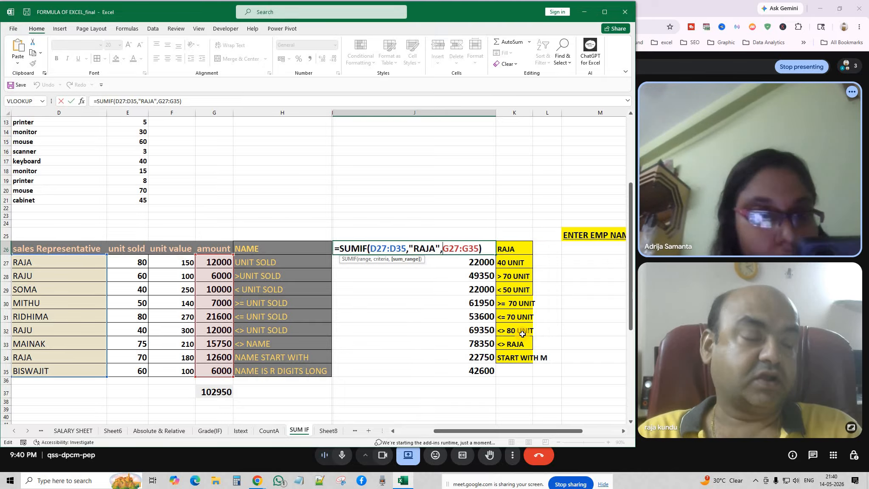
pyautogui.press('Return')
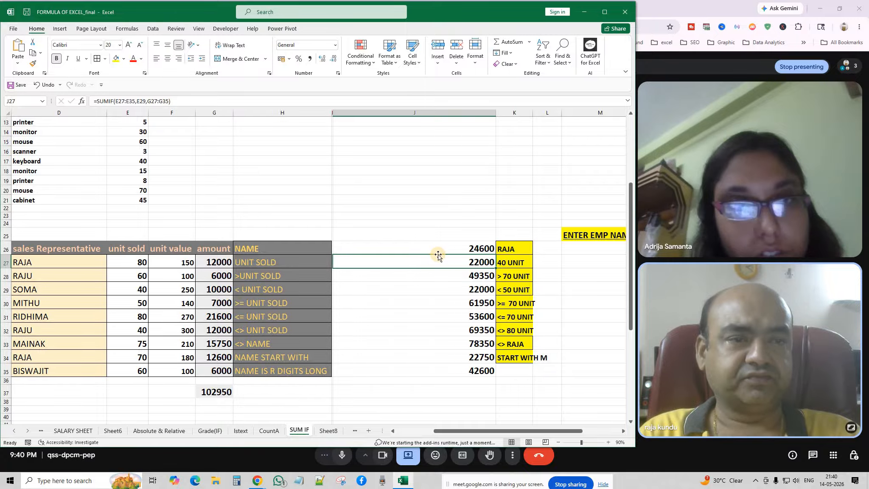
# Step: Examine the J27 SUMIF formula's range E27:E35, criteria cell E29 and sum range G27:G35
pyautogui.doubleClick(449, 262)
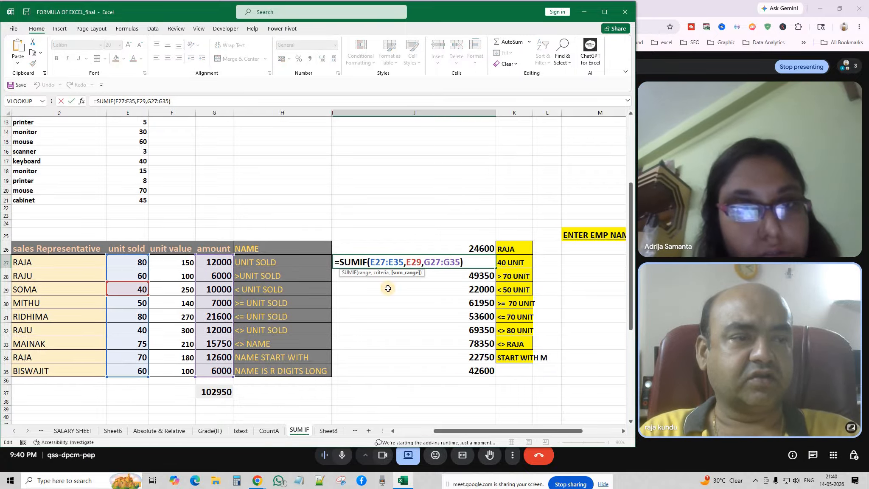
pyautogui.click(383, 264)
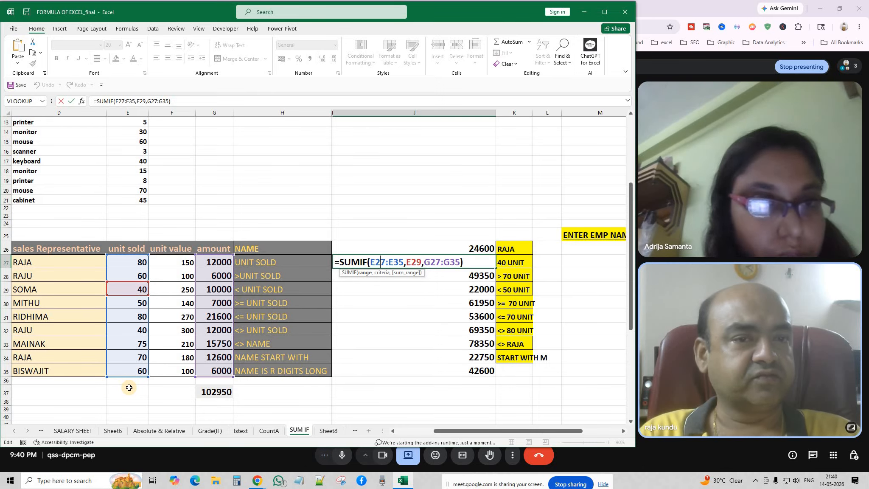
pyautogui.click(415, 263)
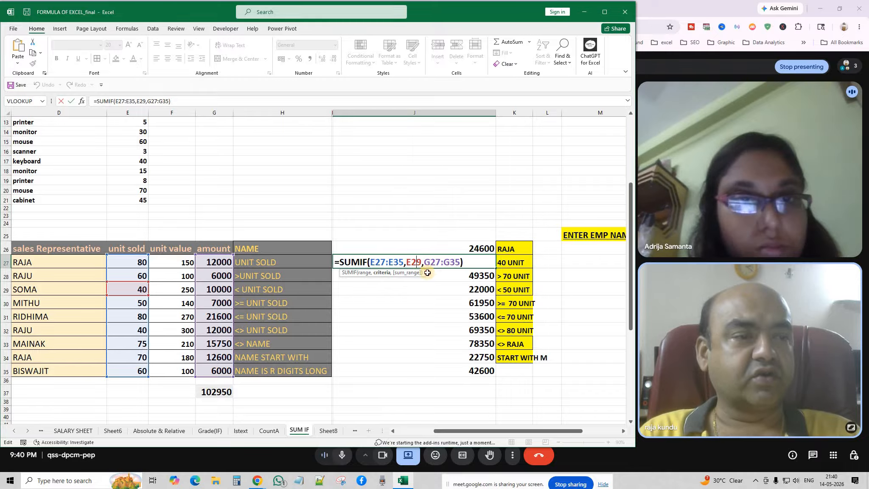
pyautogui.press('Right')
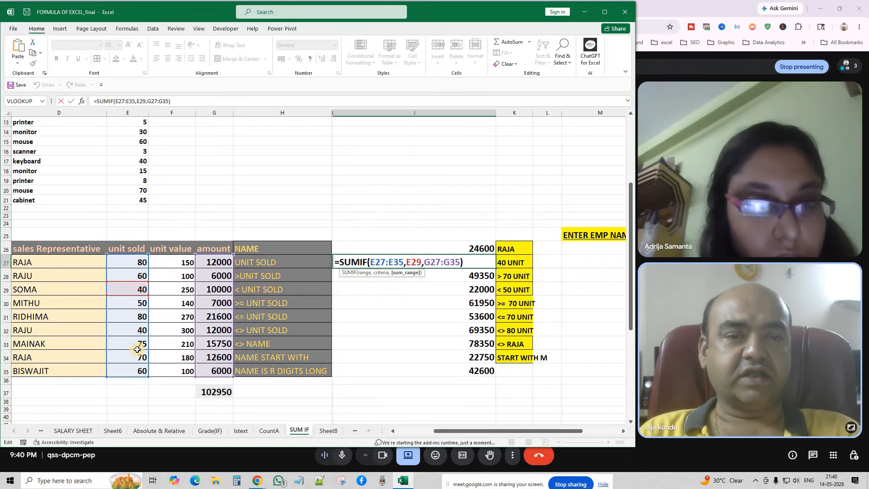
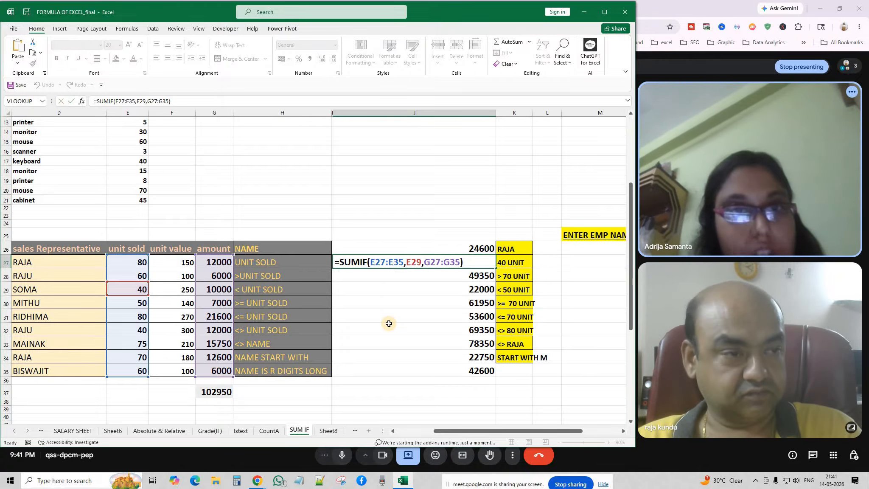
pyautogui.press('Return')
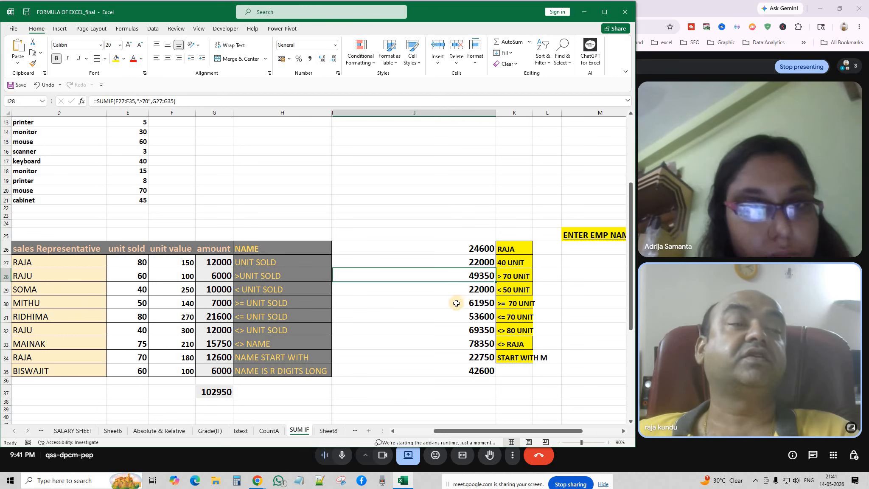
# Step: Examine the J28 SUMIF formula with its quoted ">70" criterion and its sum range G27:G35
pyautogui.click(441, 302)
pyautogui.doubleClick(426, 275)
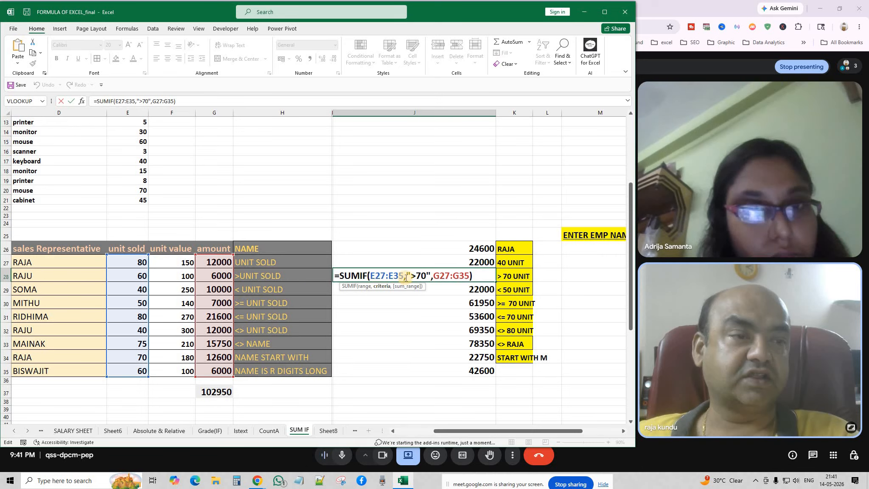
pyautogui.click(438, 278)
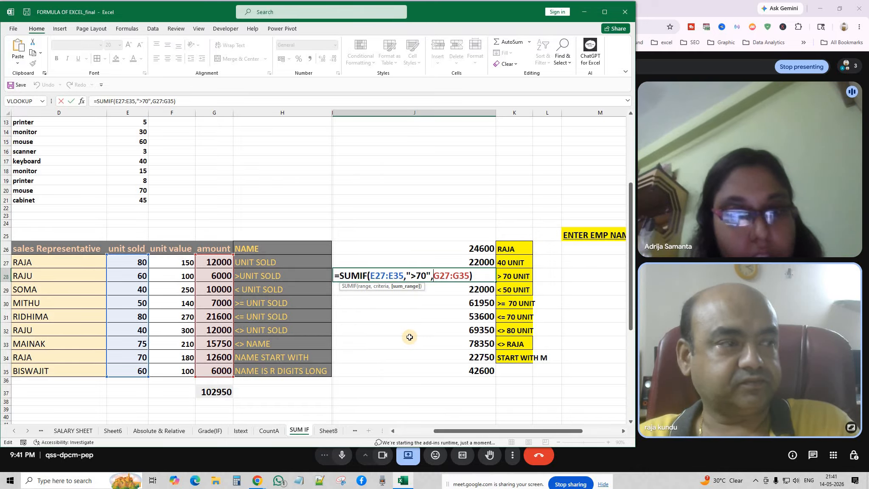
pyautogui.press('Return')
pyautogui.press('Down')
pyautogui.press('Down')
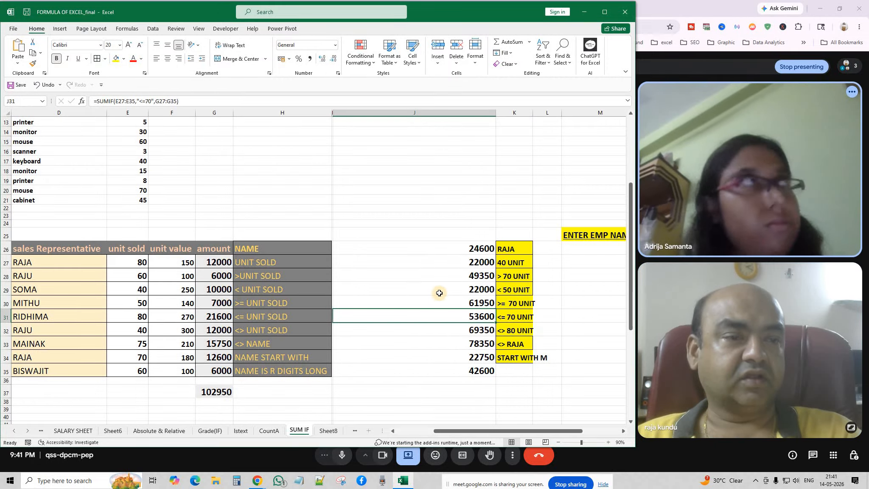
# Step: Review the SUMIF formulas in J29:J31 that use the "<50", ">=70" and "<=70" unit sold criteria
pyautogui.click(439, 292)
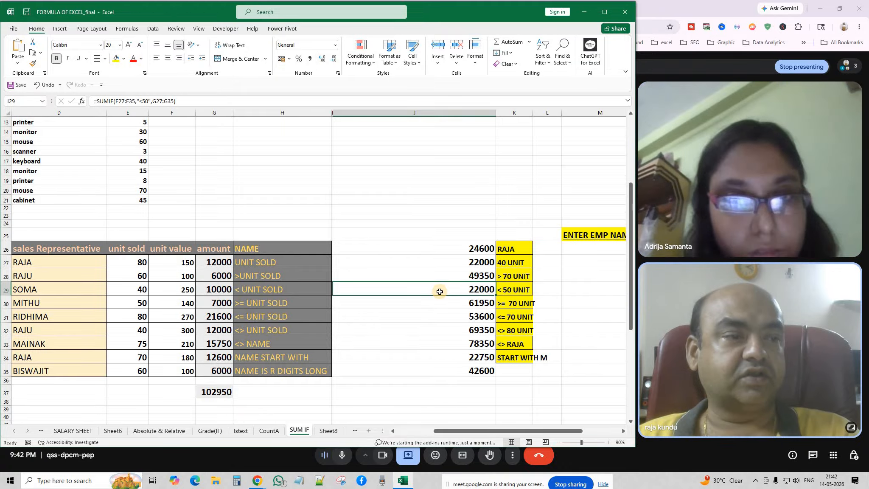
pyautogui.doubleClick(439, 292)
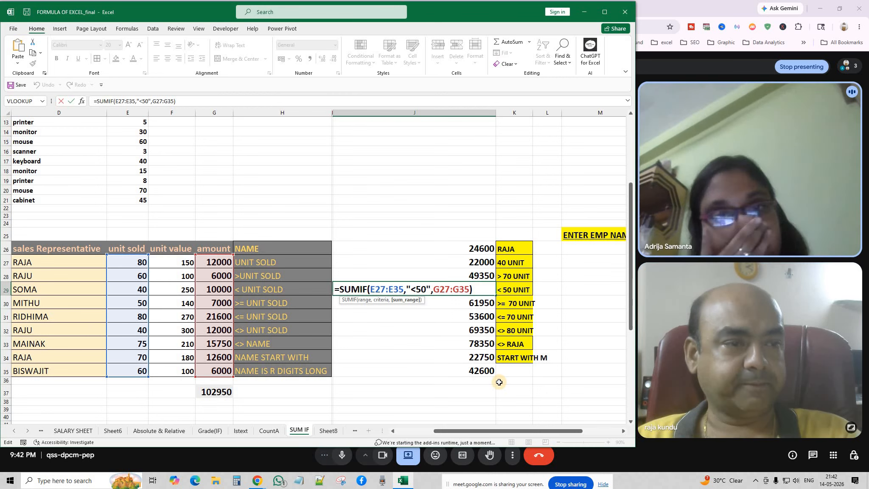
pyautogui.press('Return')
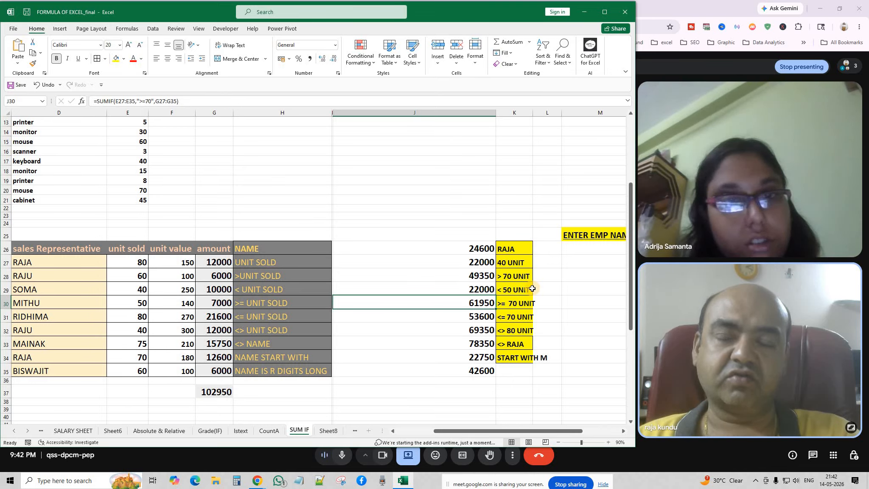
pyautogui.doubleClick(450, 307)
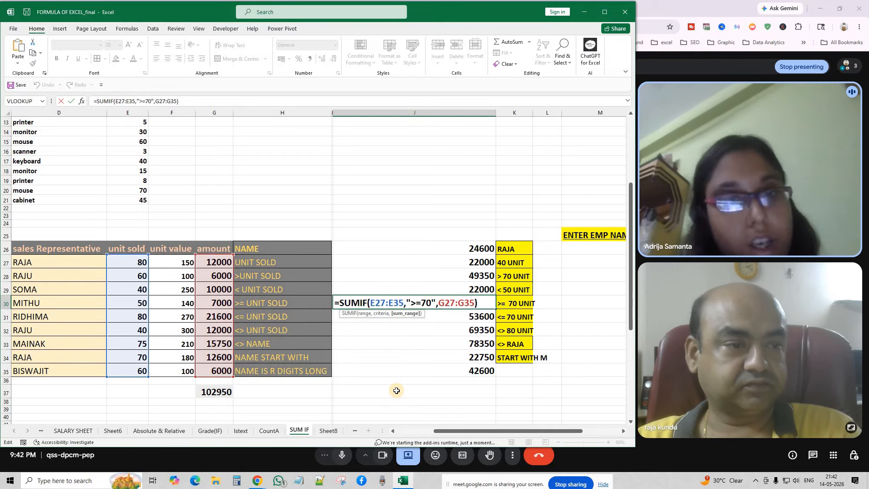
pyautogui.press('Return')
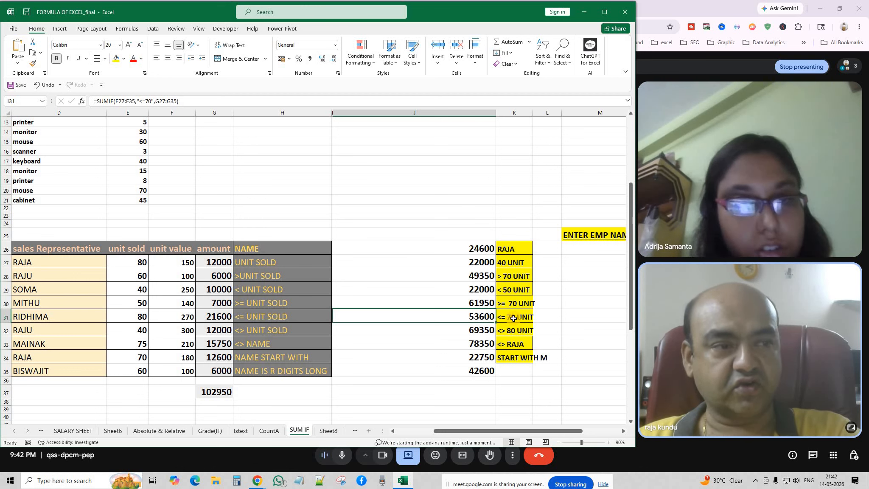
pyautogui.doubleClick(443, 317)
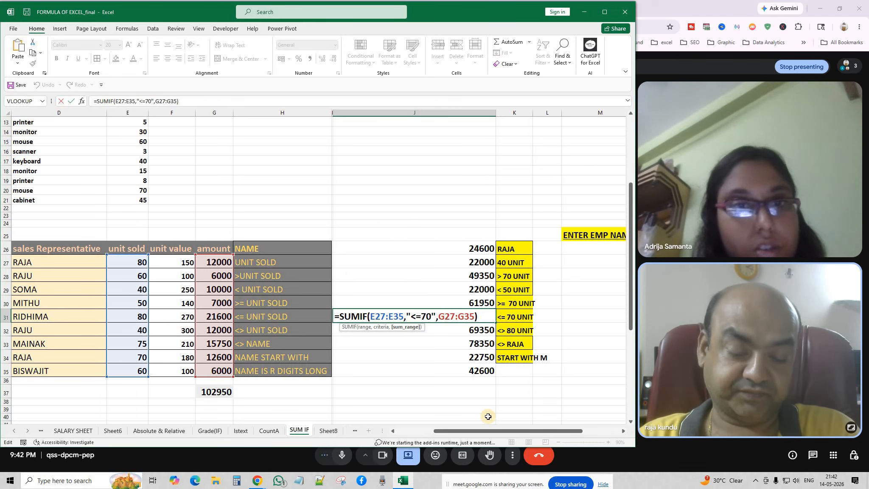
pyautogui.press('Return')
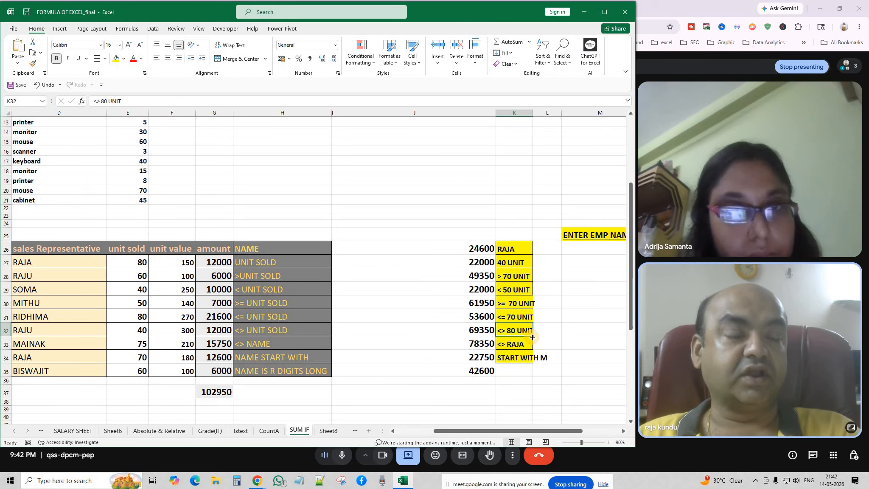
# Step: Examine the J32 SUMIF formula's range E27:E35, quoted "<>80" criterion and sum range G27:G35 against the sales table
pyautogui.click(134, 263)
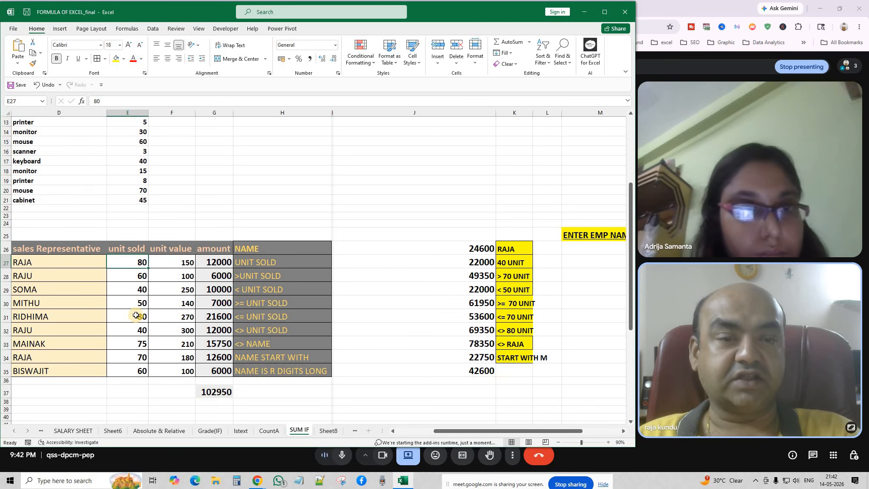
pyautogui.click(134, 316)
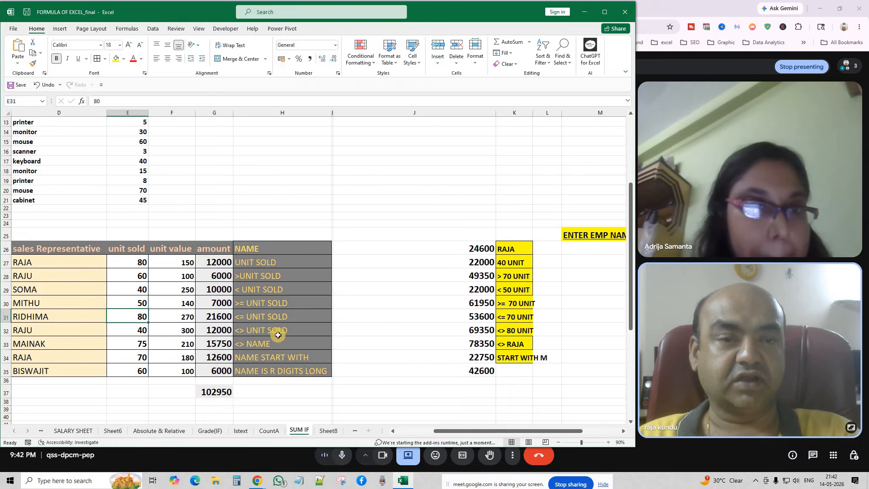
pyautogui.moveTo(223, 262); pyautogui.dragTo(224, 371)
pyautogui.click(465, 342)
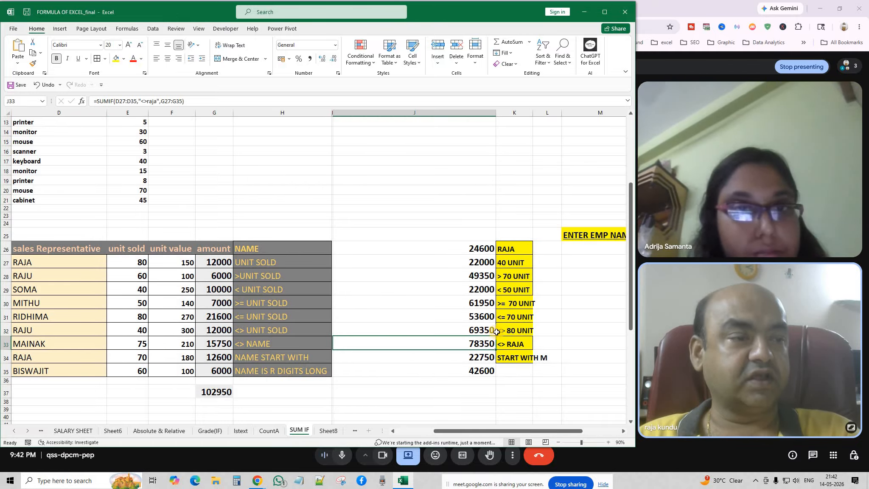
pyautogui.doubleClick(444, 329)
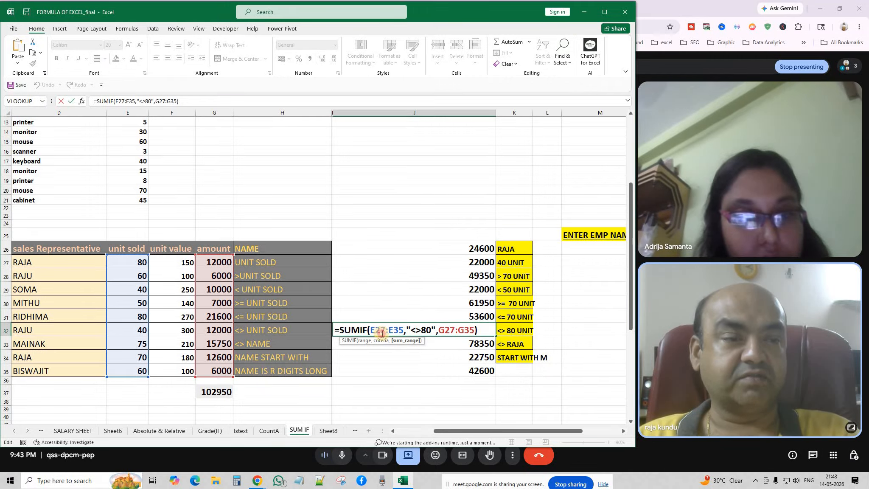
pyautogui.click(381, 334)
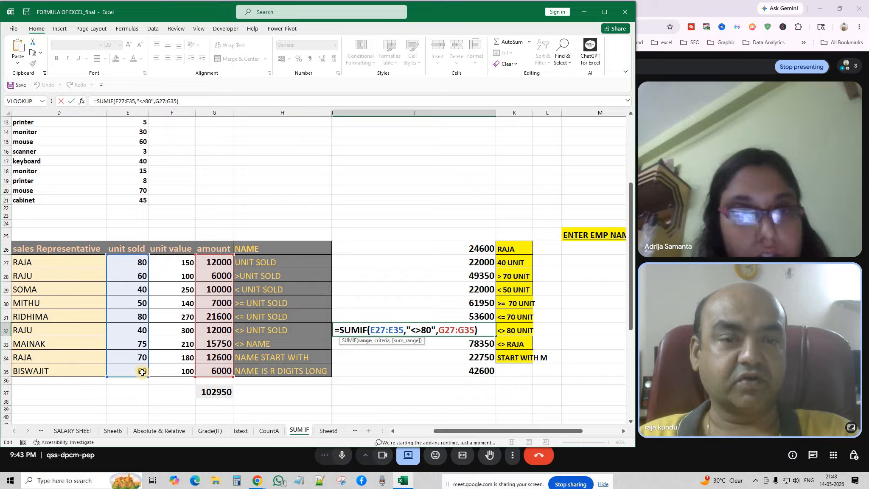
pyautogui.click(414, 329)
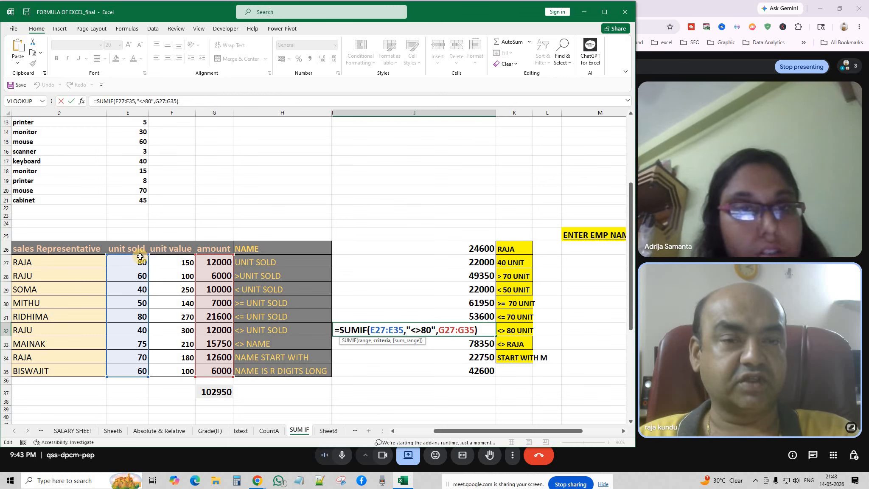
pyautogui.click(437, 330)
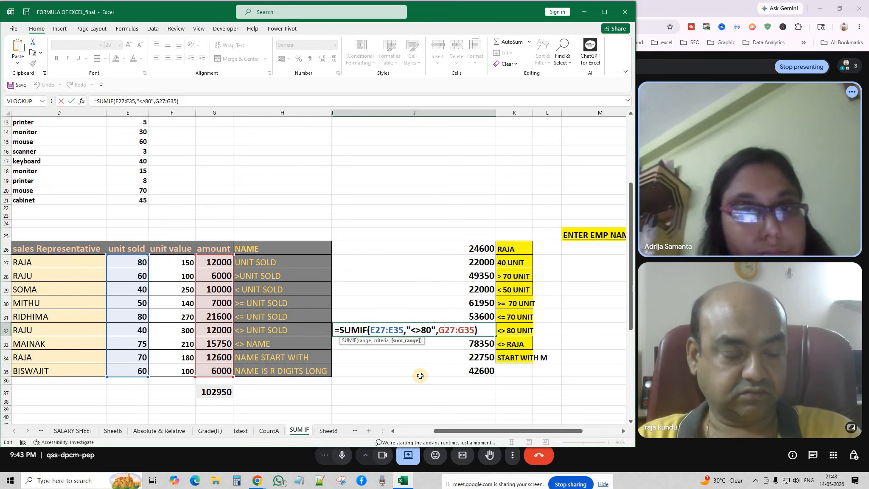
pyautogui.press('Return')
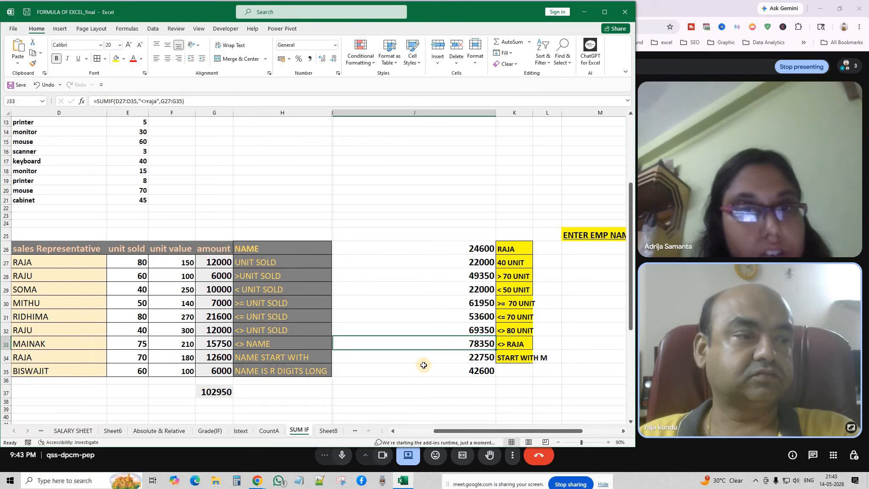
# Step: Examine the J33 SUMIF formula's range D27:D35, its not-equal name criterion and sum range G27:G35
pyautogui.click(423, 364)
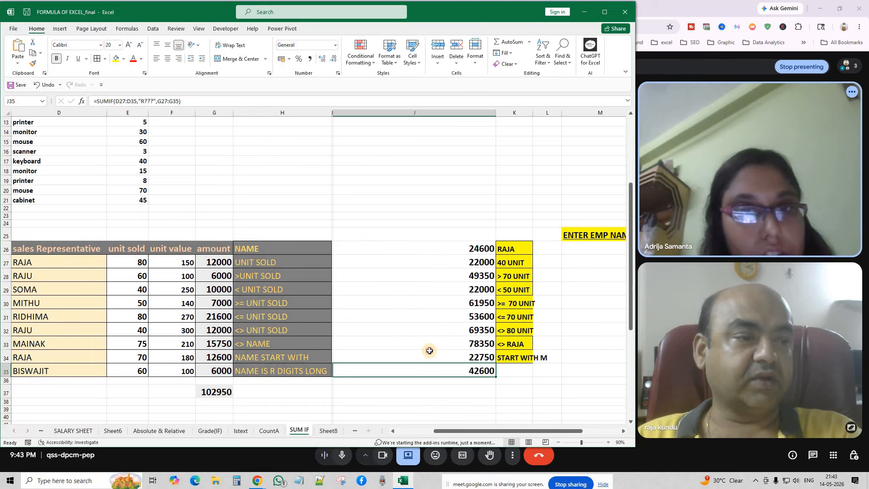
pyautogui.click(429, 352)
pyautogui.click(426, 342)
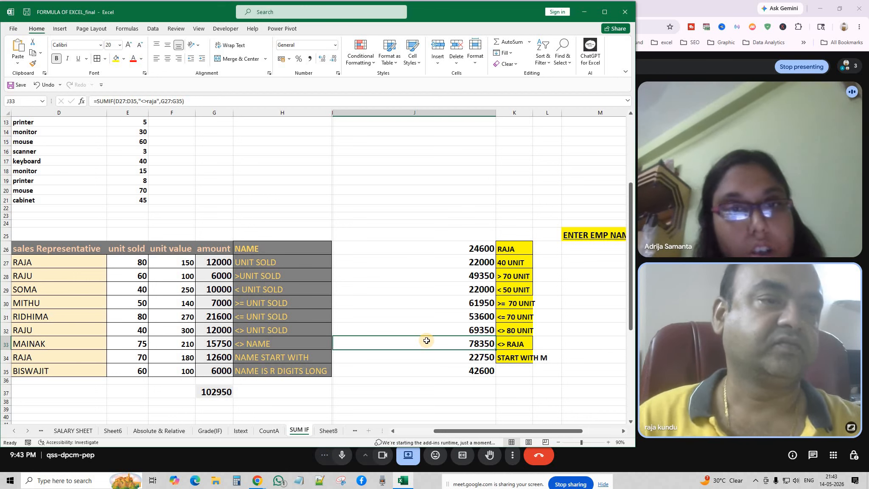
pyautogui.doubleClick(472, 344)
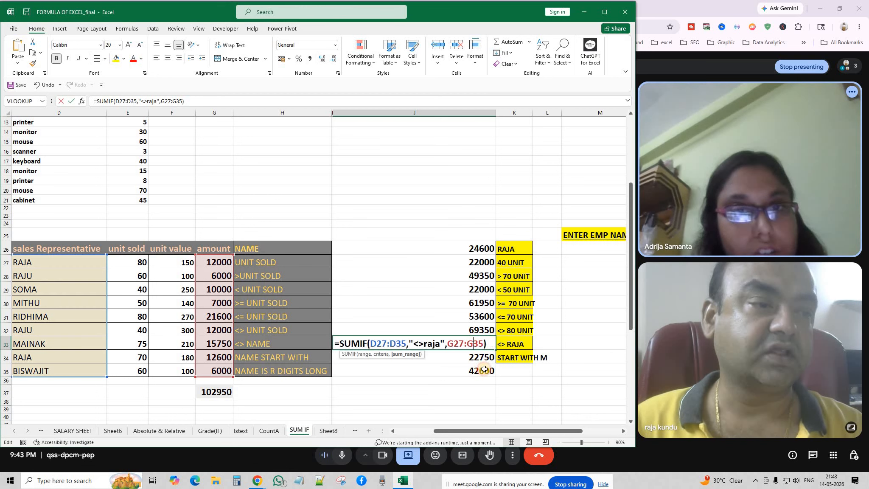
pyautogui.click(392, 344)
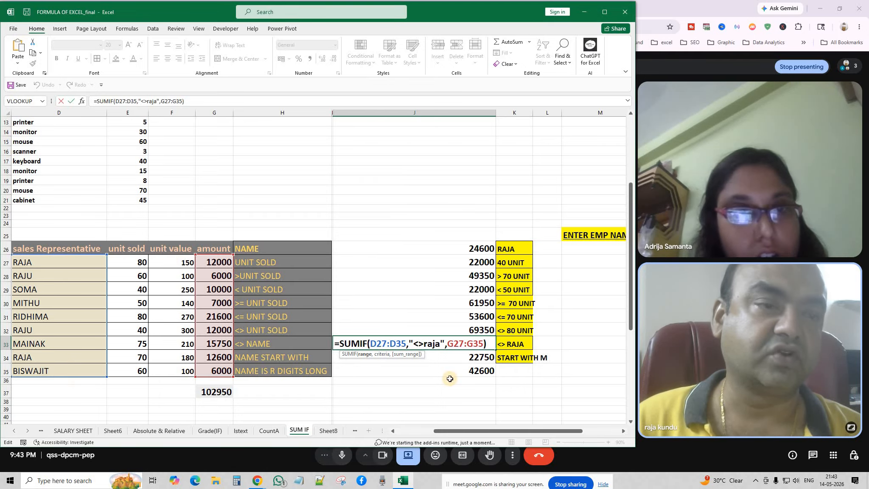
pyautogui.click(450, 344)
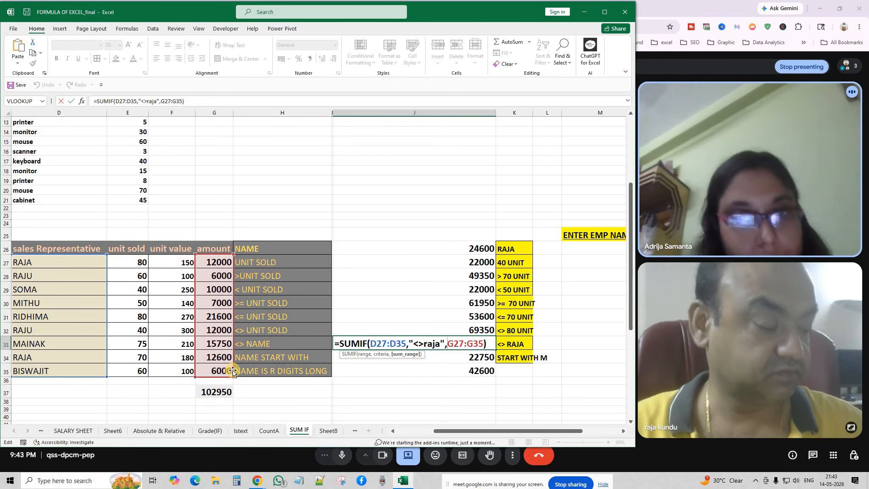
pyautogui.press('Return')
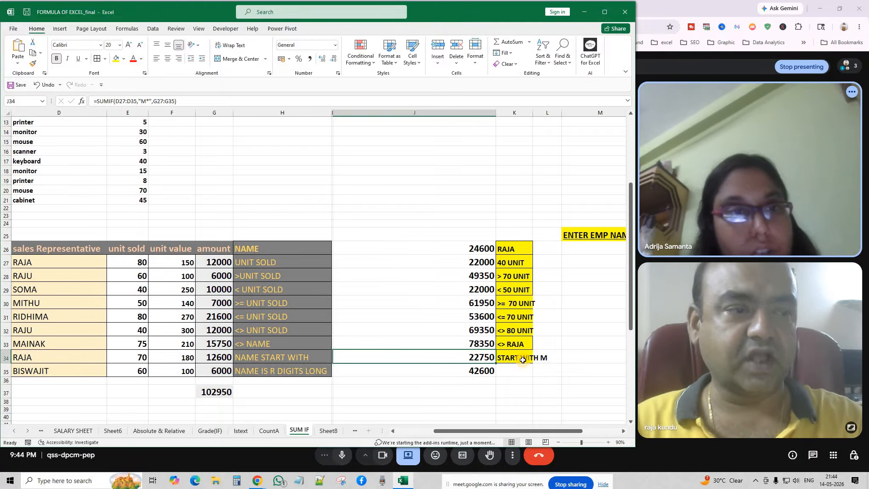
# Step: Examine the J34 SUMIF formula's range D27:D35, wildcard criterion "M*" and sum range G27:G35
pyautogui.doubleClick(460, 357)
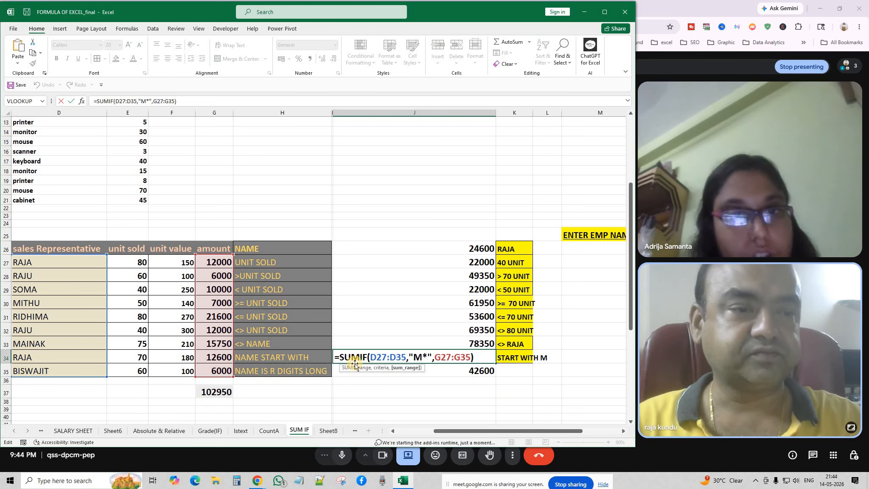
pyautogui.click(394, 357)
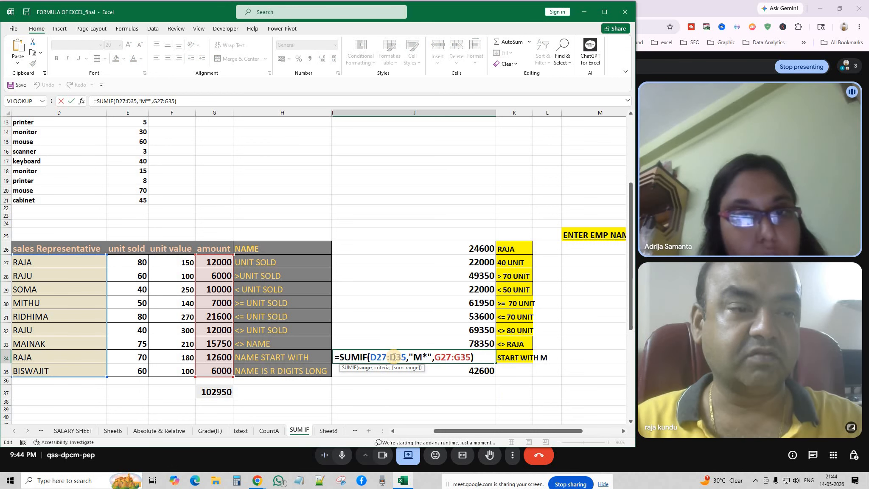
pyautogui.doubleClick(420, 356)
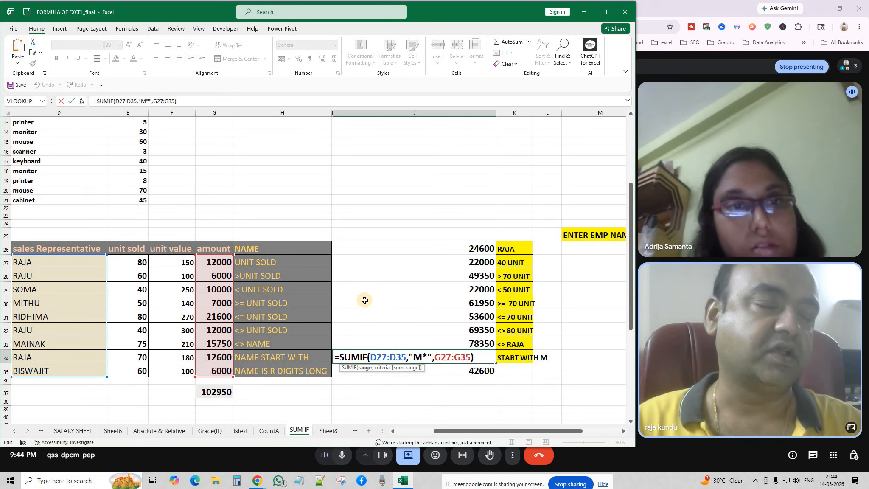
pyautogui.click(434, 357)
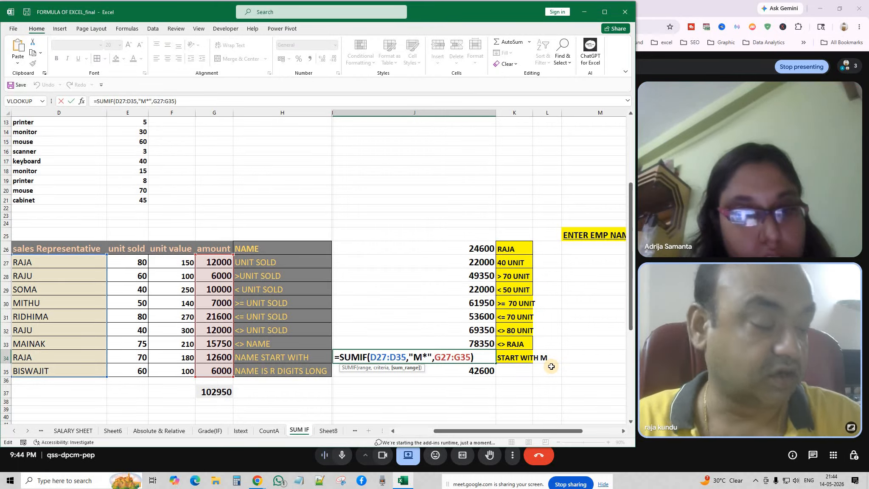
pyautogui.press('Return')
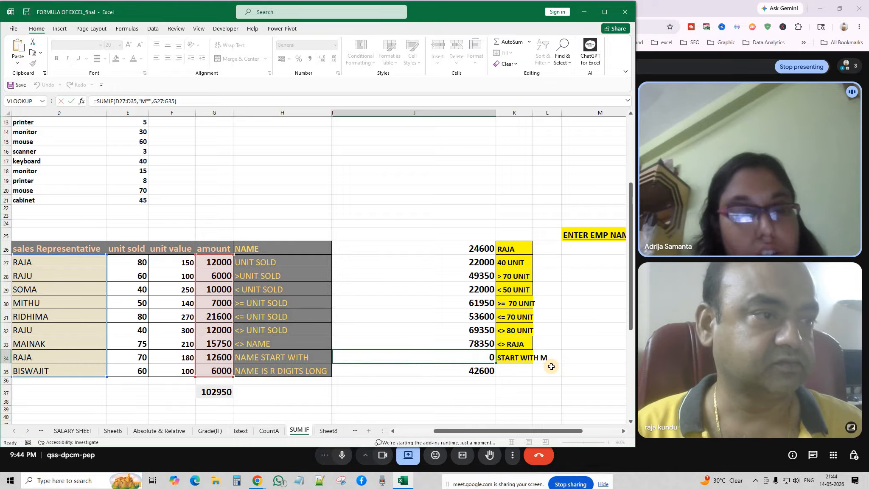
# Step: Narrow column J so the employee name and amount lookup in columns M and N fits beside the table
pyautogui.moveTo(485, 431)
pyautogui.mouseDown()
pyautogui.moveTo(534, 432)
pyautogui.moveTo(477, 431)
pyautogui.mouseUp()
pyautogui.moveTo(448, 122); pyautogui.dragTo(390, 132)
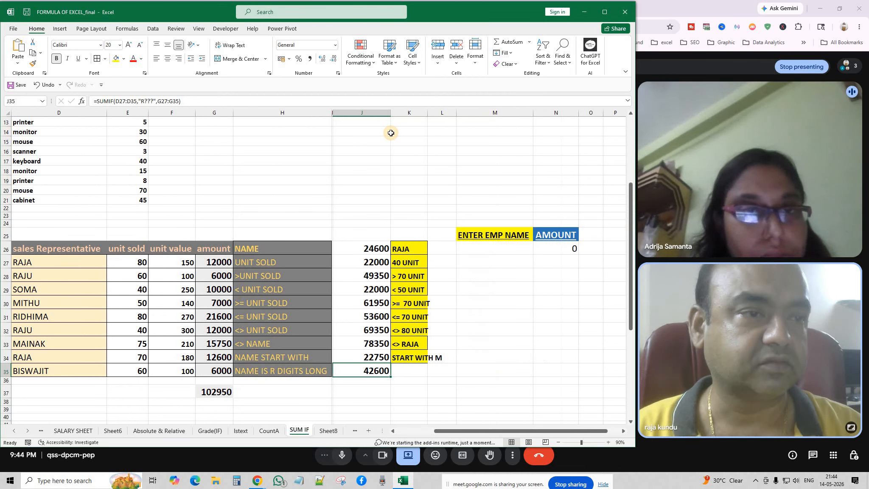
# Step: Enter a sales representative's name in M26 and compare the amount in N26 with the table's amount column
pyautogui.click(509, 254)
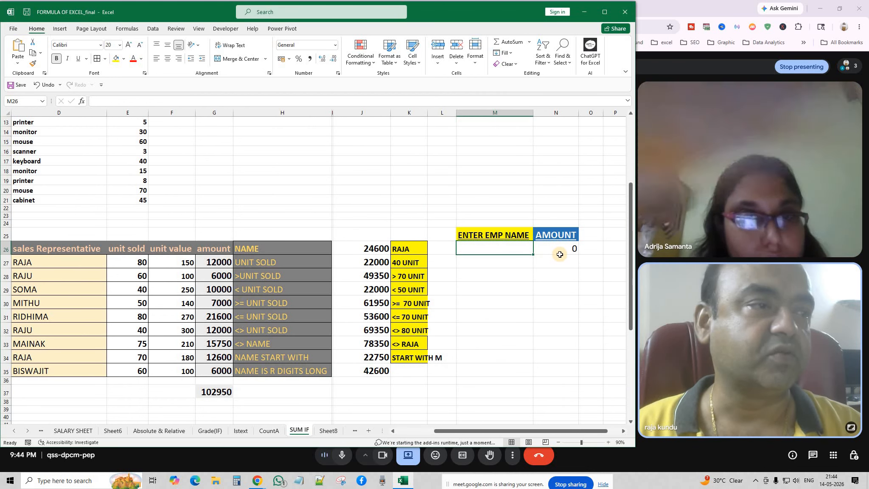
pyautogui.click(536, 264)
pyautogui.click(512, 252)
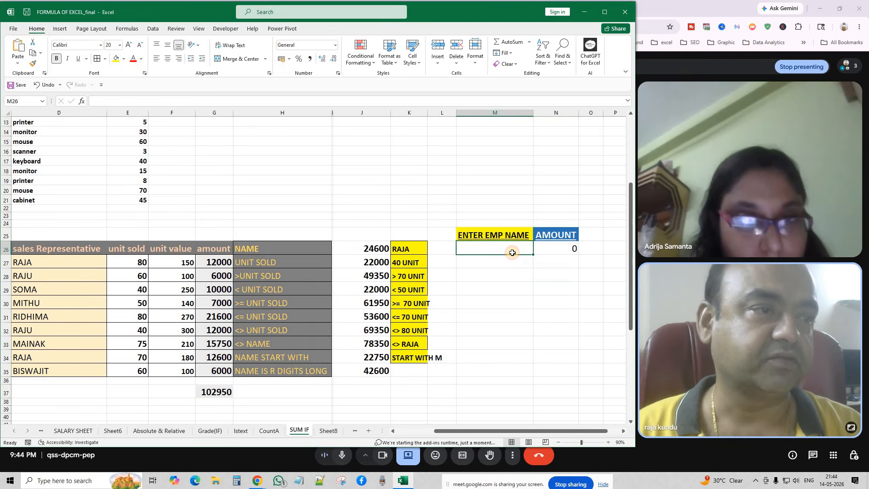
pyautogui.write('r')
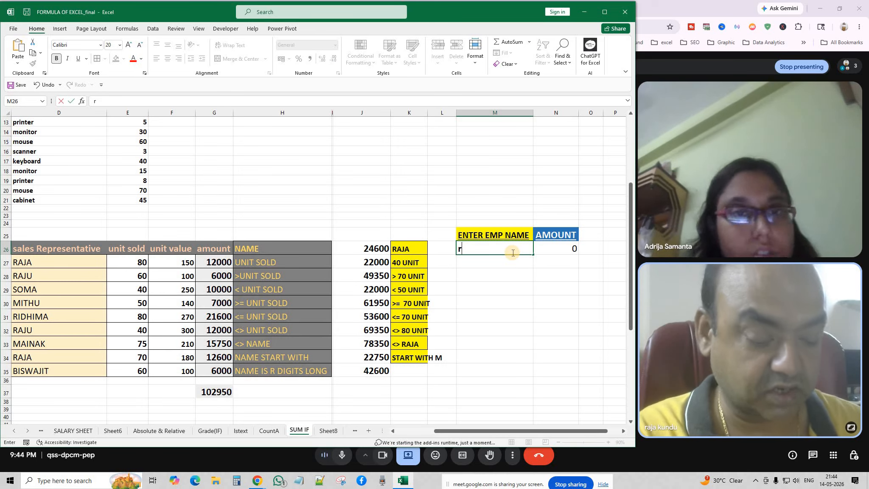
pyautogui.write('aja')
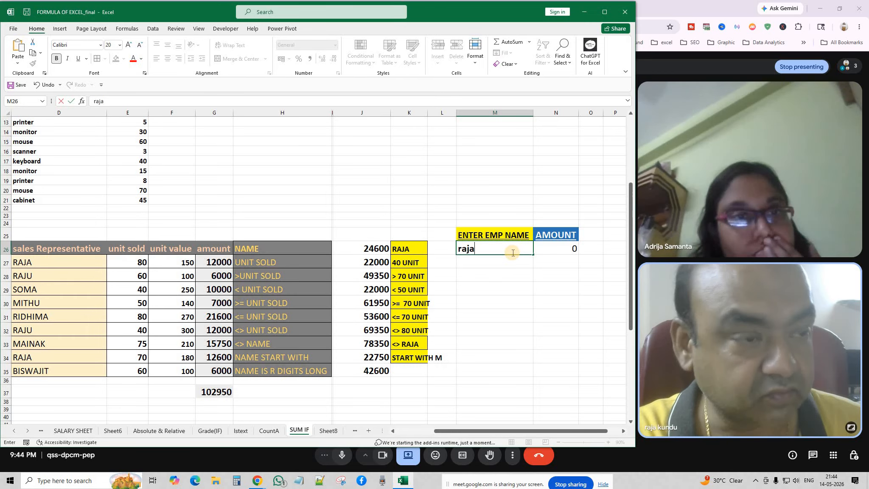
pyautogui.press('Return')
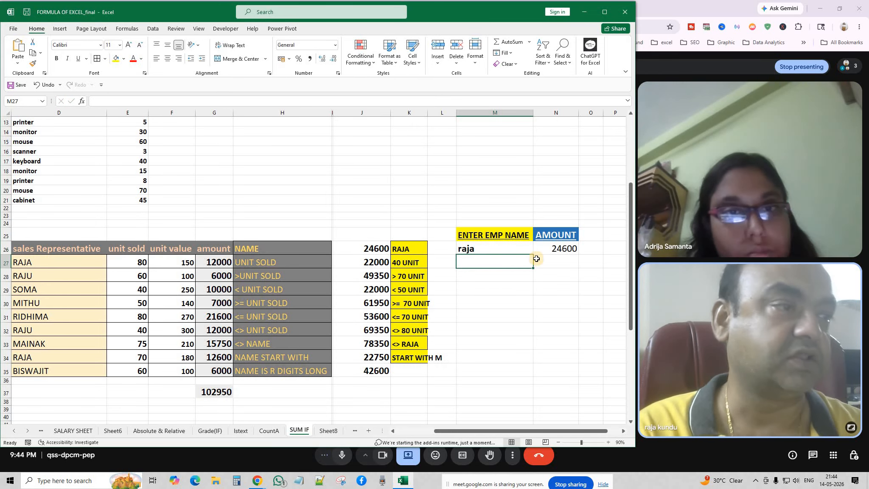
pyautogui.click(567, 249)
pyautogui.click(220, 262)
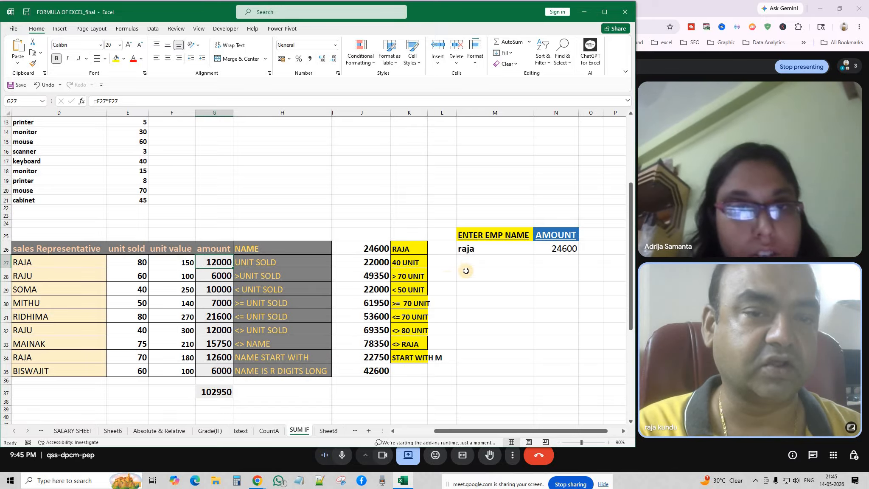
# Step: Replace the name in M26 with another representative's, compare N26 with that representative's table rows, and clear M26
pyautogui.click(466, 250)
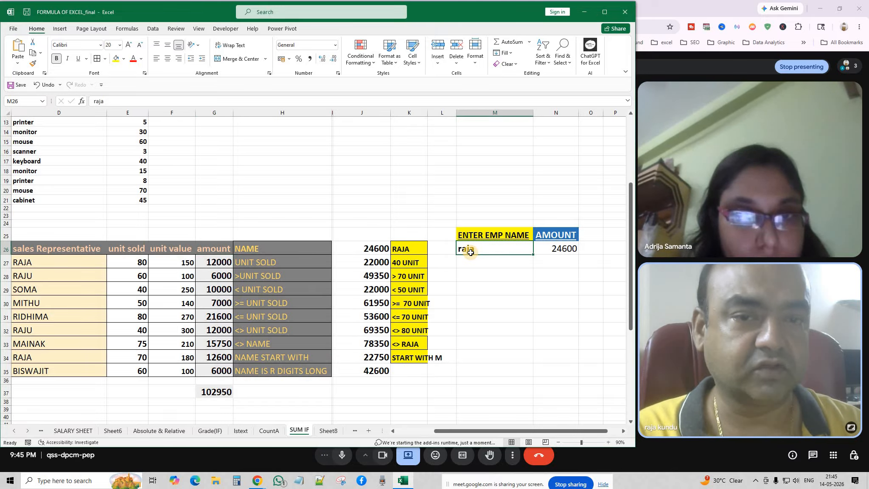
pyautogui.write('r')
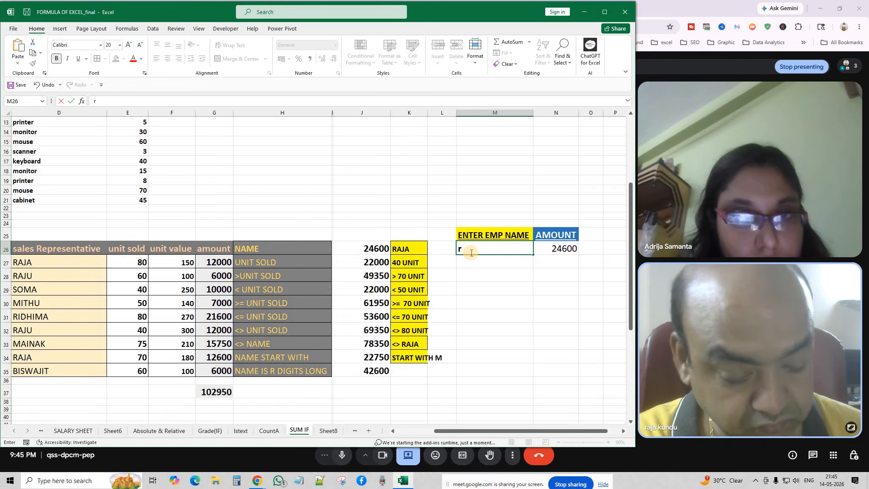
pyautogui.write('aju')
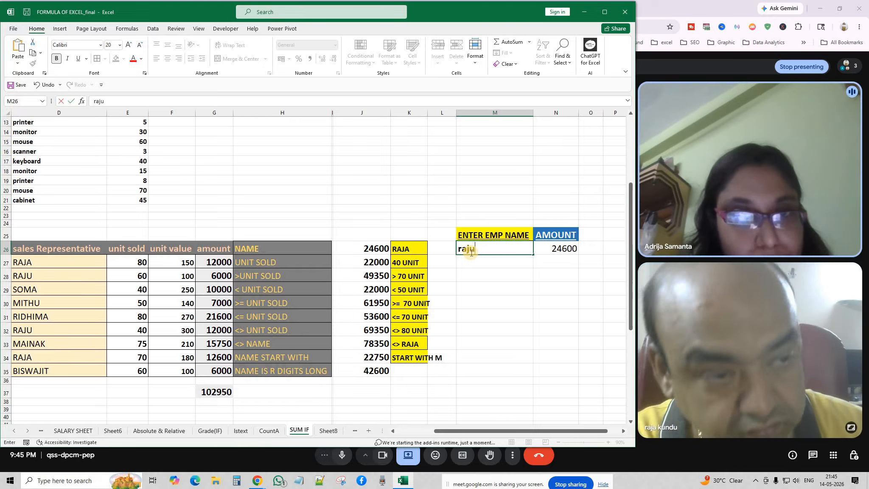
pyautogui.press('Return')
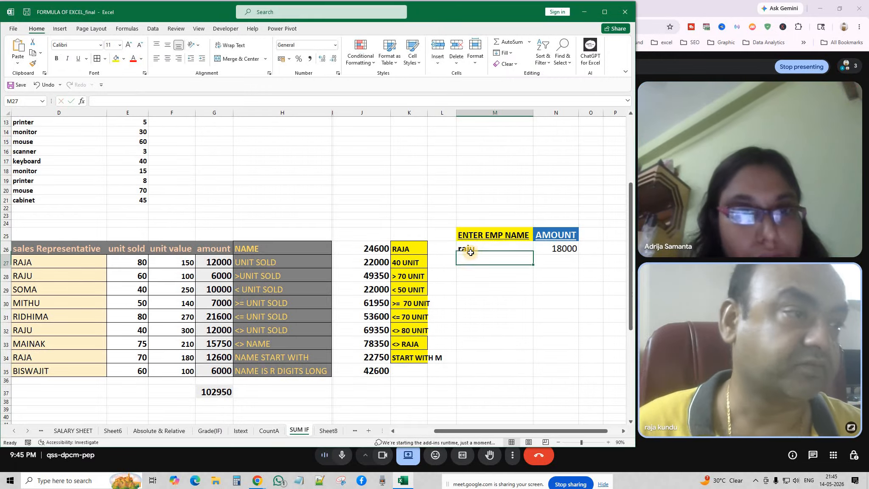
pyautogui.click(210, 334)
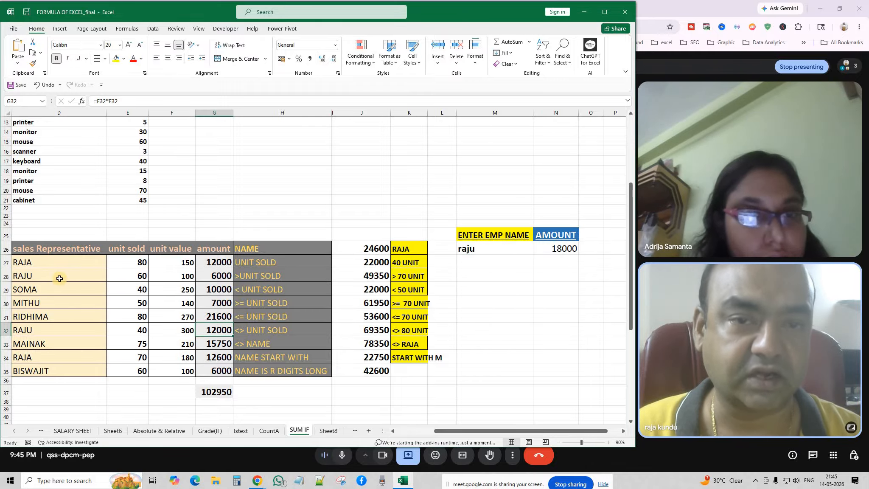
pyautogui.click(76, 277)
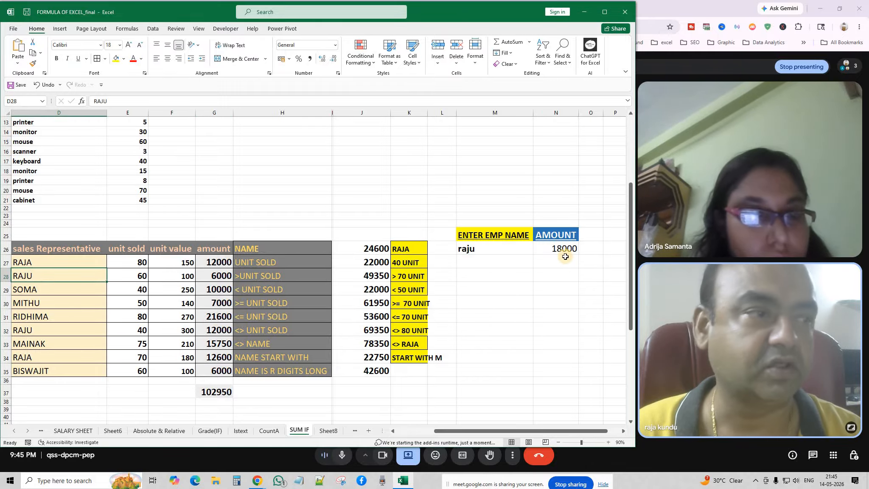
pyautogui.click(491, 249)
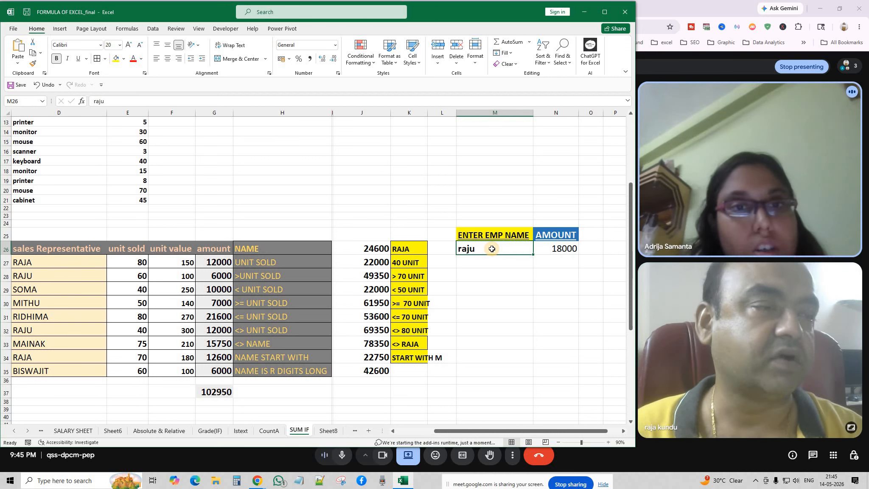
pyautogui.press('Delete')
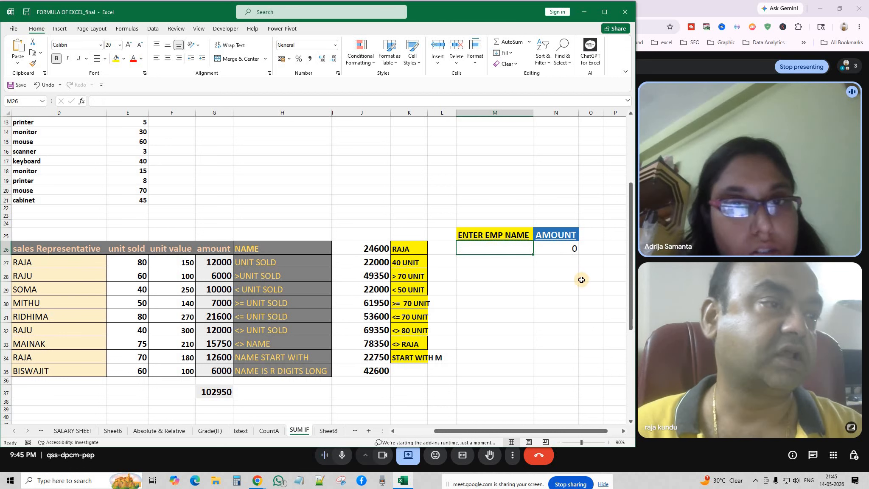
# Step: Narrow columns J and L to give the N26 lookup formula more room on the SUM IF sheet
pyautogui.doubleClick(559, 247)
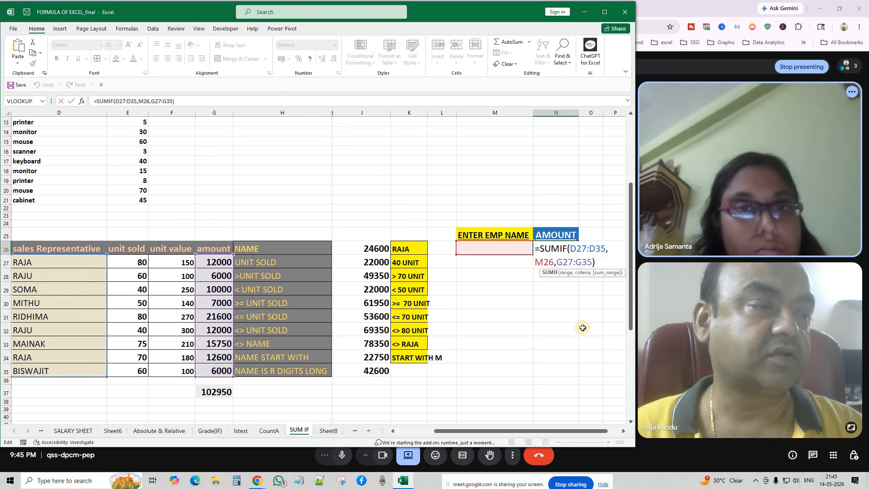
pyautogui.press('Return')
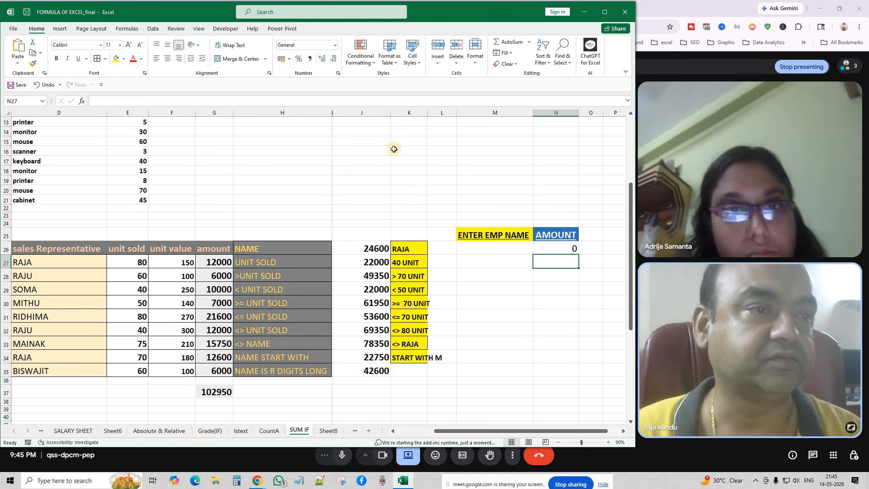
pyautogui.moveTo(377, 118); pyautogui.dragTo(370, 118)
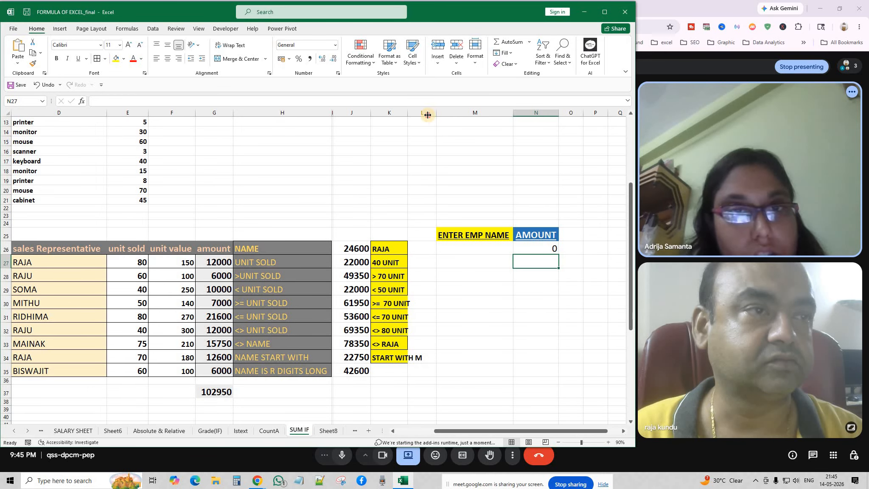
pyautogui.moveTo(436, 115); pyautogui.dragTo(411, 118)
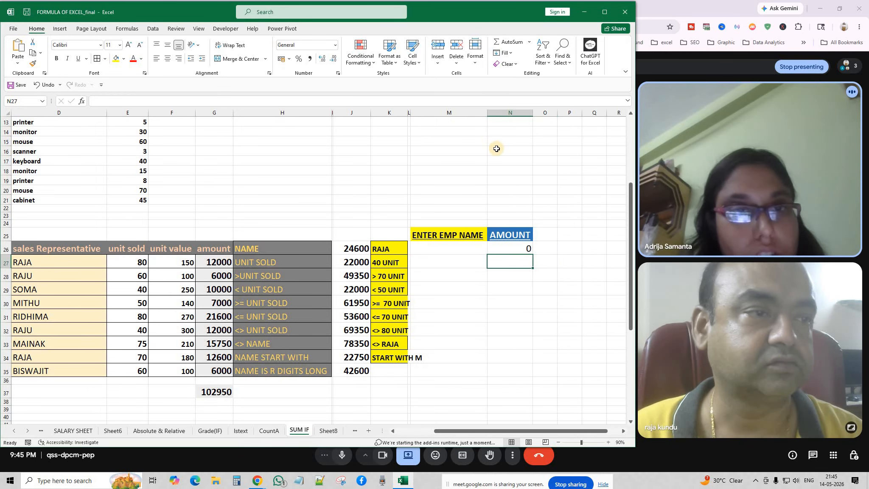
# Step: Examine the N26 SUMIF formula's range D27:D35, criterion M26 and sum range G27:G35
pyautogui.doubleClick(523, 247)
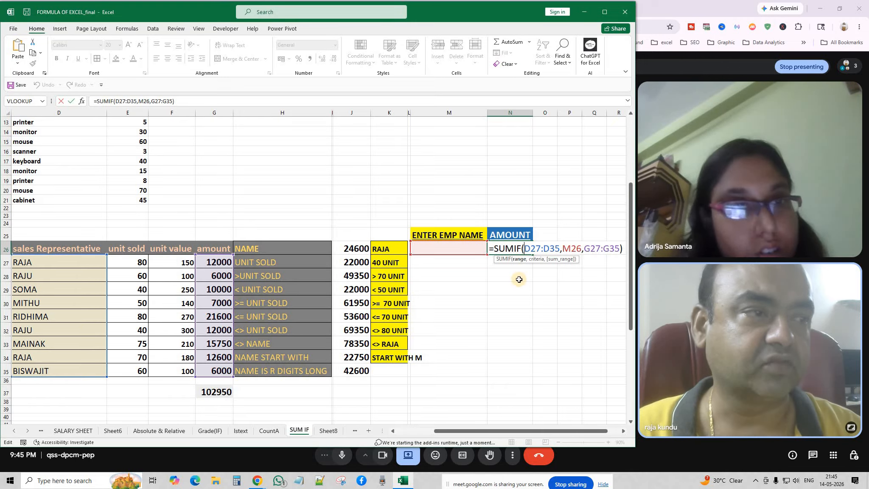
pyautogui.press('Right')
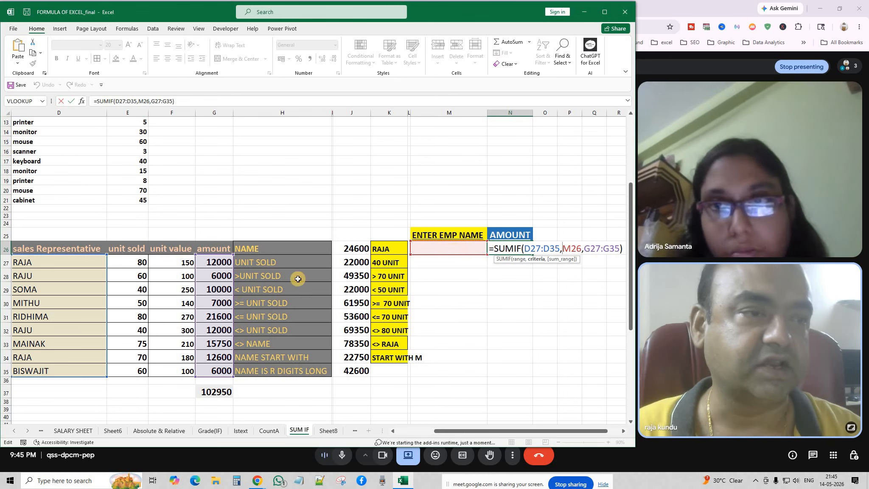
pyautogui.click(584, 249)
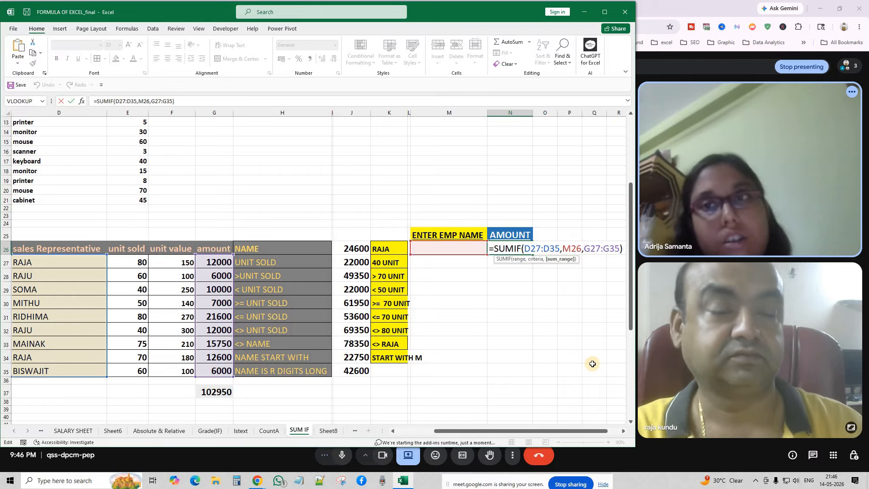
pyautogui.press('Return')
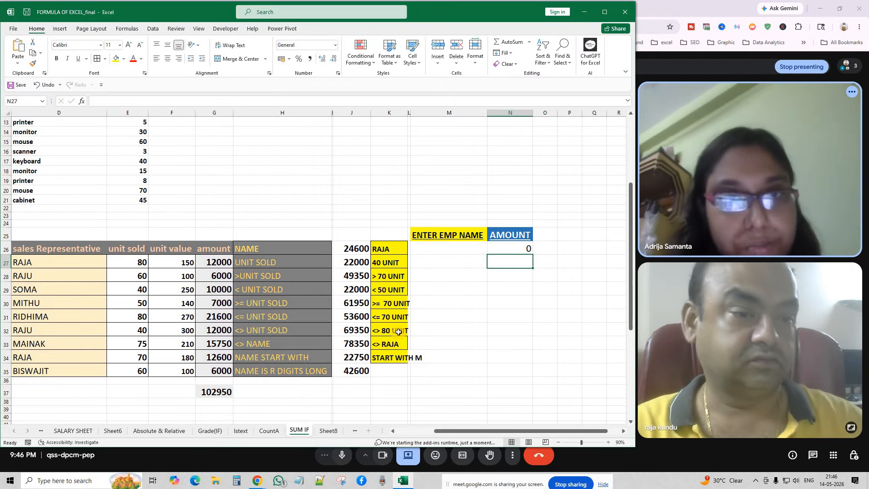
# Step: Browse through the sheets after SUM IF and bring up the rating table on the CHOOSE sheet
pyautogui.click(323, 433)
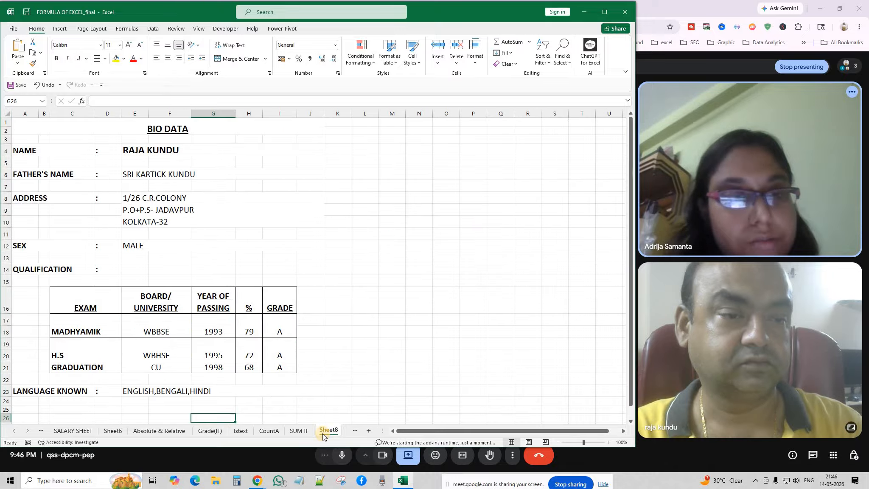
pyautogui.click(279, 480)
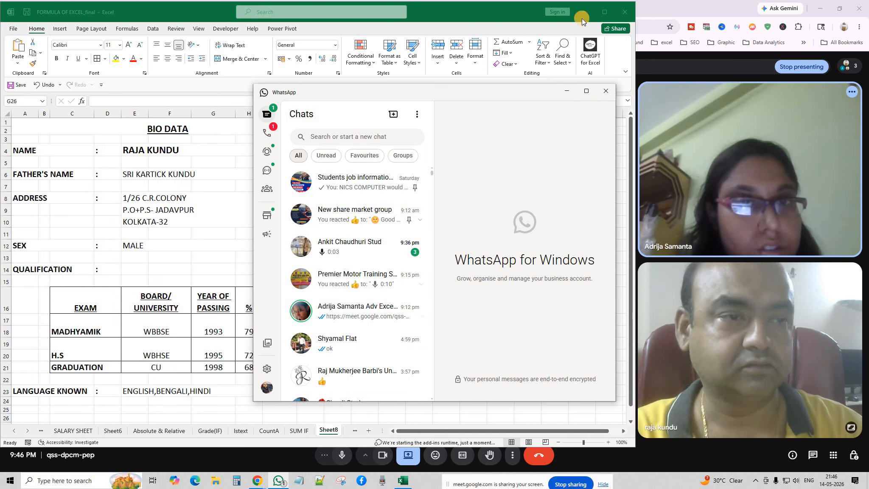
pyautogui.click(605, 92)
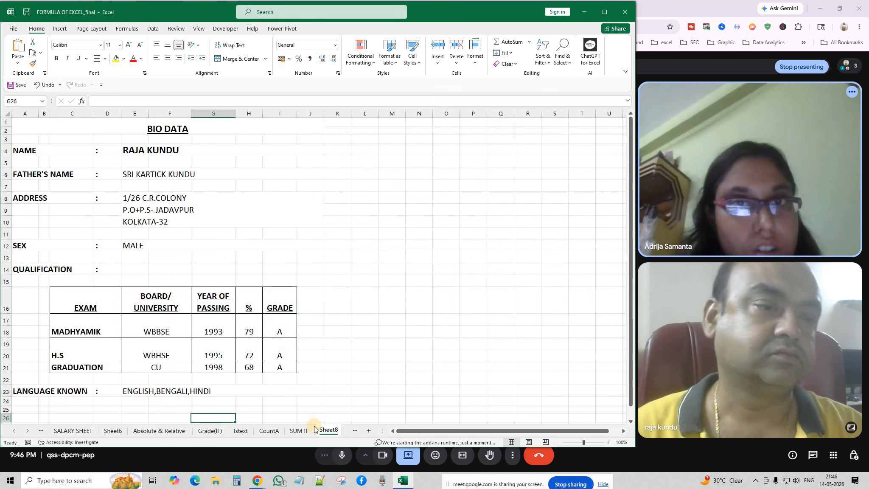
pyautogui.click(346, 432)
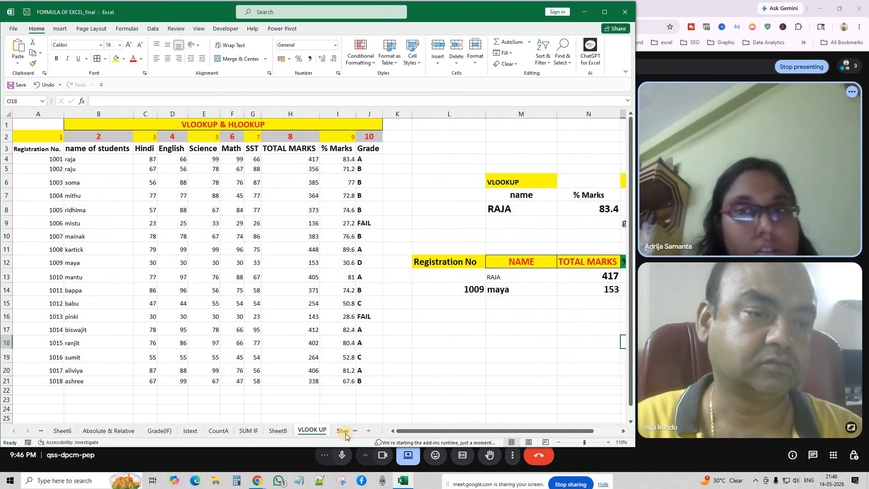
pyautogui.click(340, 431)
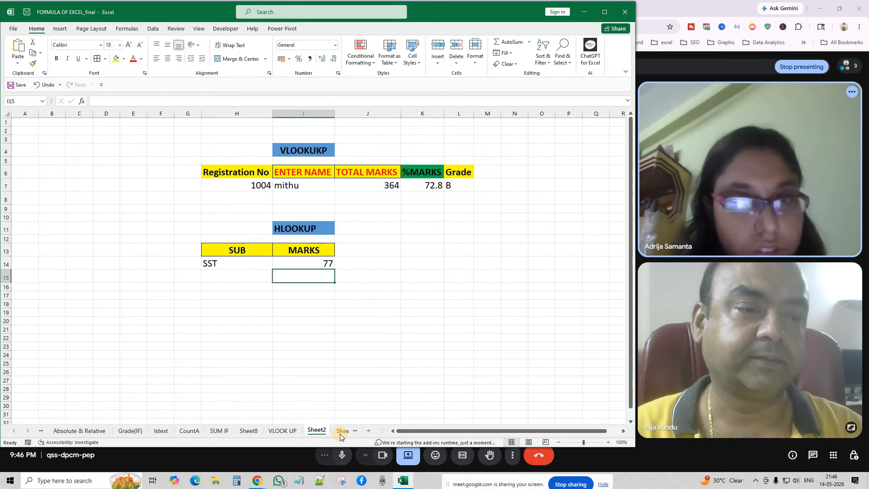
pyautogui.click(341, 431)
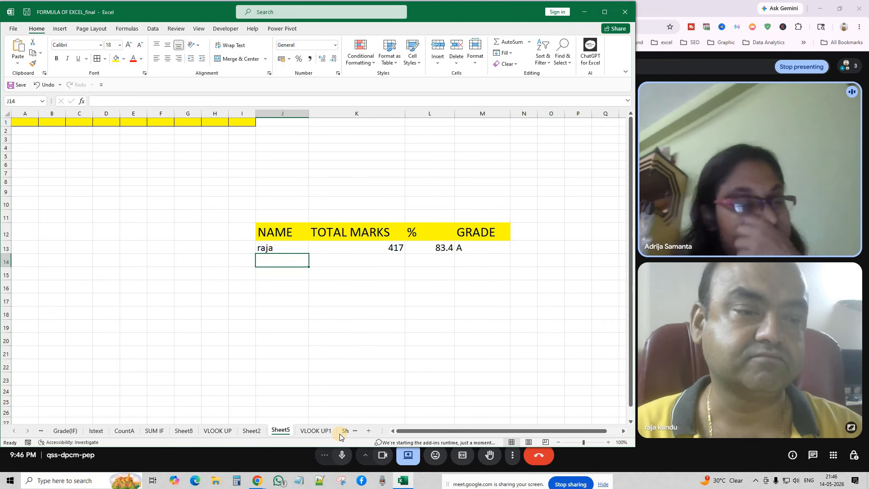
pyautogui.click(340, 431)
pyautogui.click(341, 431)
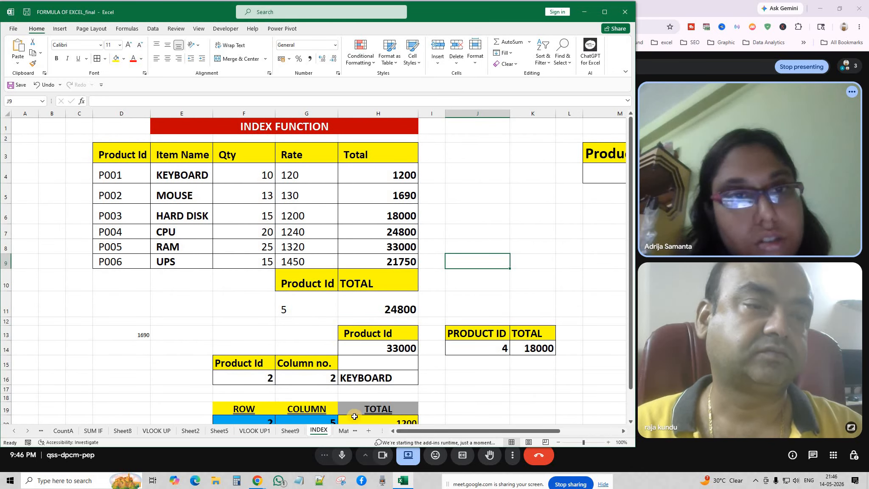
pyautogui.click(342, 431)
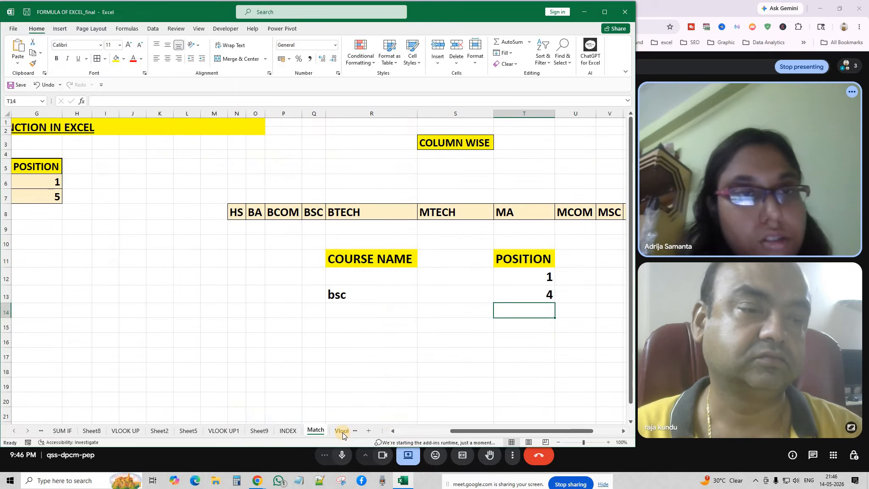
pyautogui.click(342, 430)
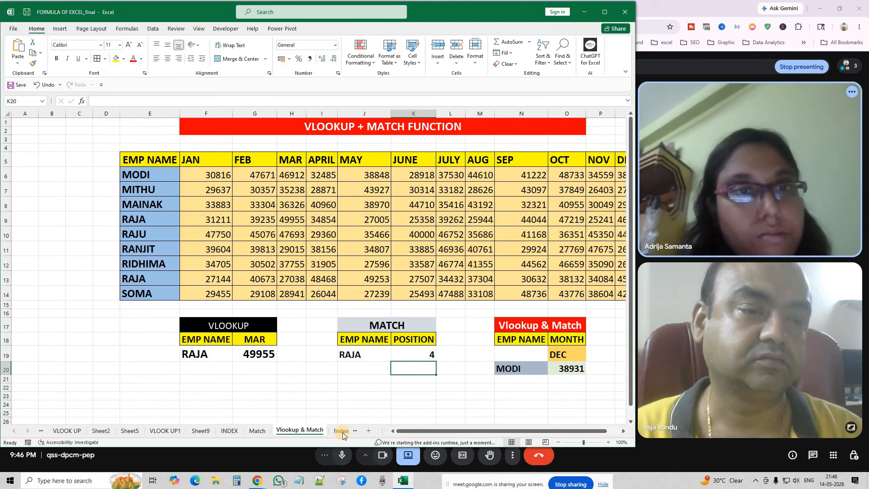
pyautogui.click(342, 431)
pyautogui.click(343, 431)
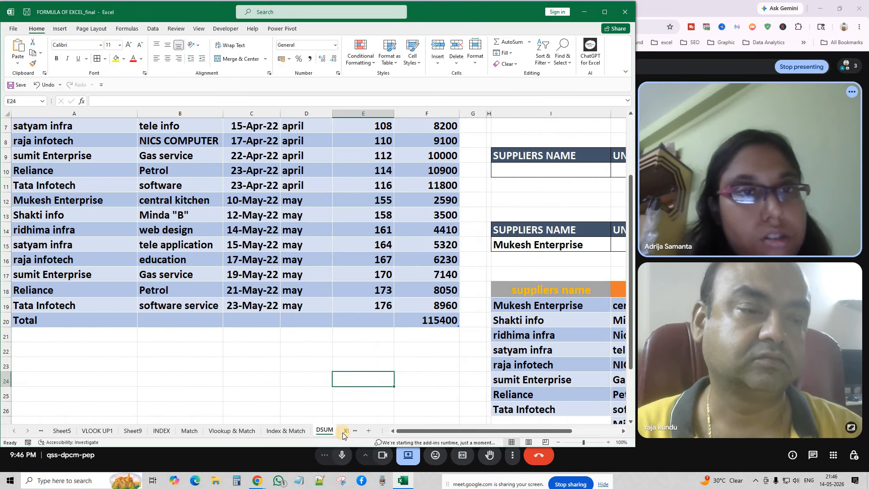
pyautogui.click(343, 431)
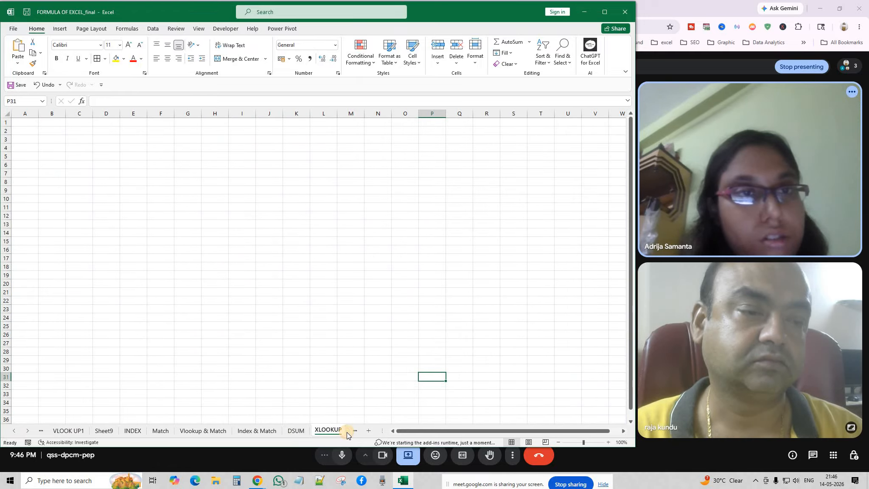
pyautogui.click(351, 433)
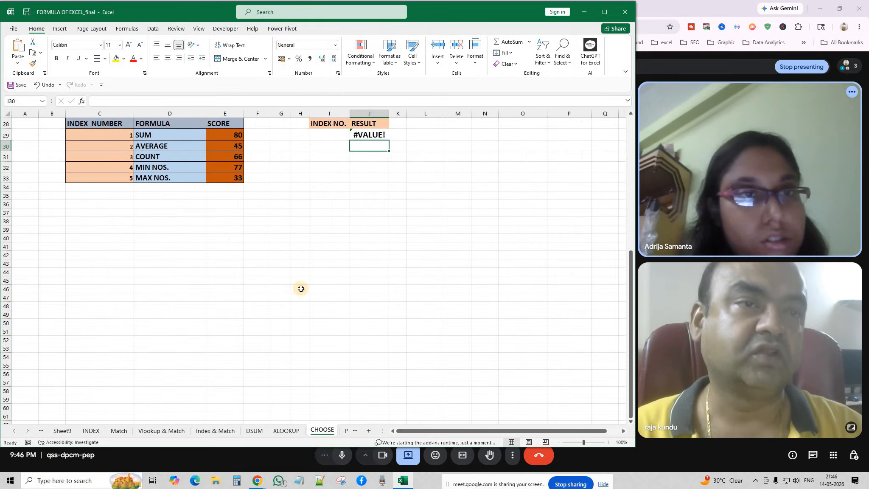
pyautogui.scroll(9, 300, 288)
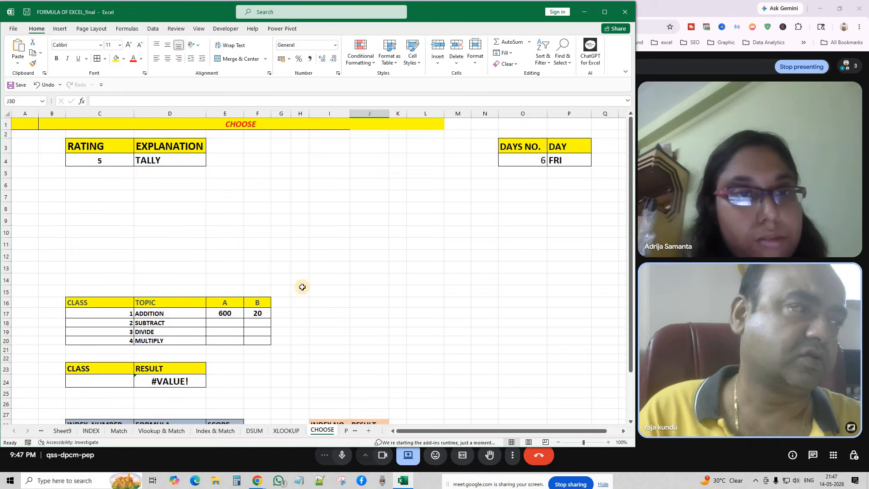
# Step: Try ratings 1 and 2 in C4 to demonstrate the CHOOSE result in the EXPLANATION cell
pyautogui.click(93, 161)
pyautogui.click(122, 188)
pyautogui.click(104, 161)
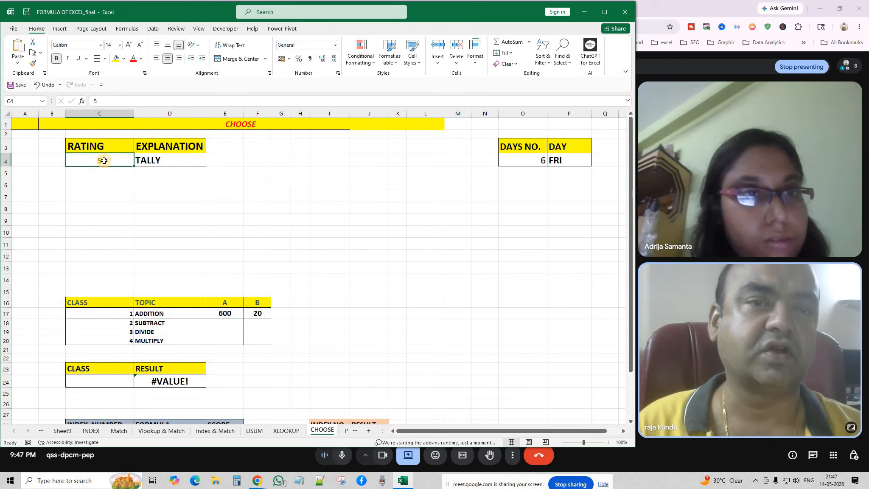
pyautogui.write('1')
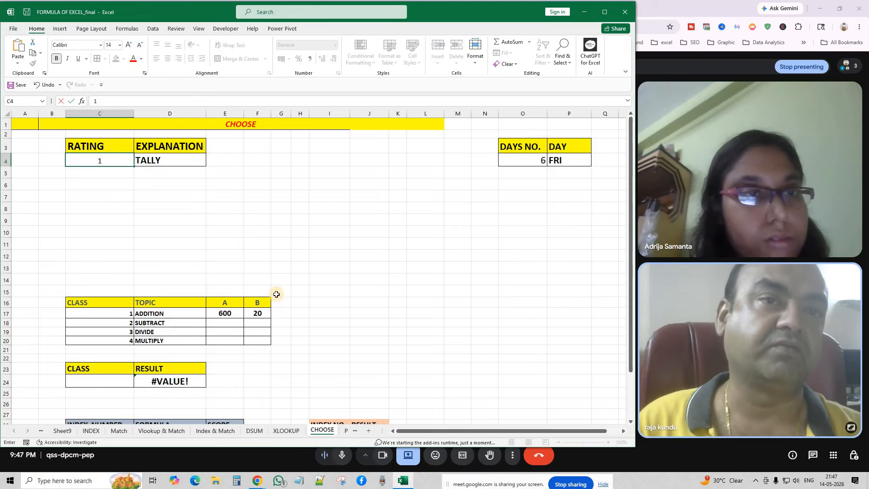
pyautogui.click(287, 232)
pyautogui.click(99, 158)
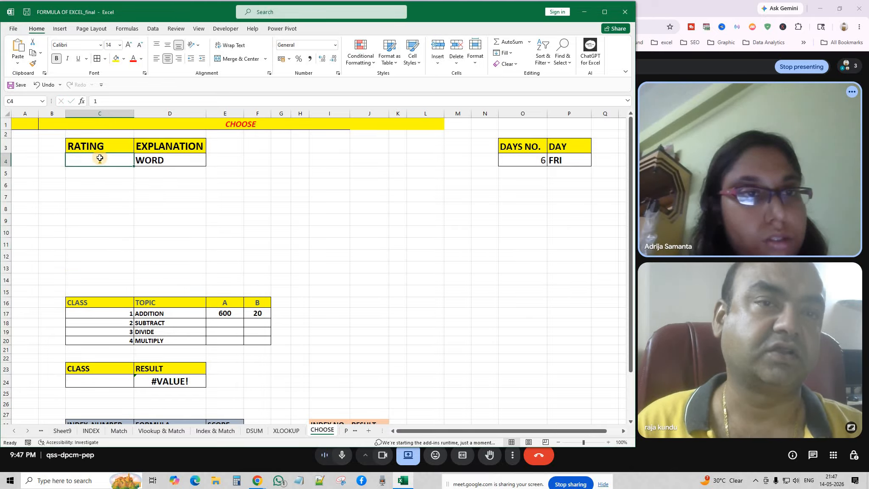
pyautogui.write('2')
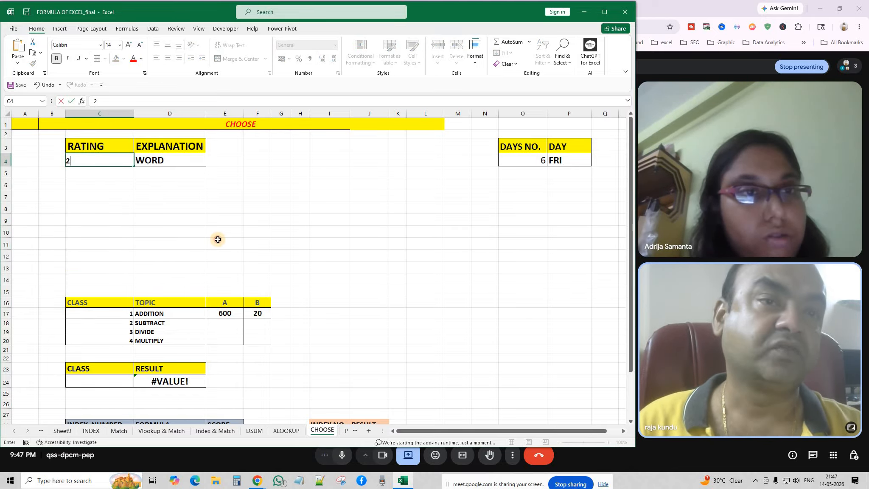
pyautogui.click(217, 240)
# Step: Try ratings 4 and 7 in C4 and compare the resulting explanations in D4
pyautogui.click(114, 163)
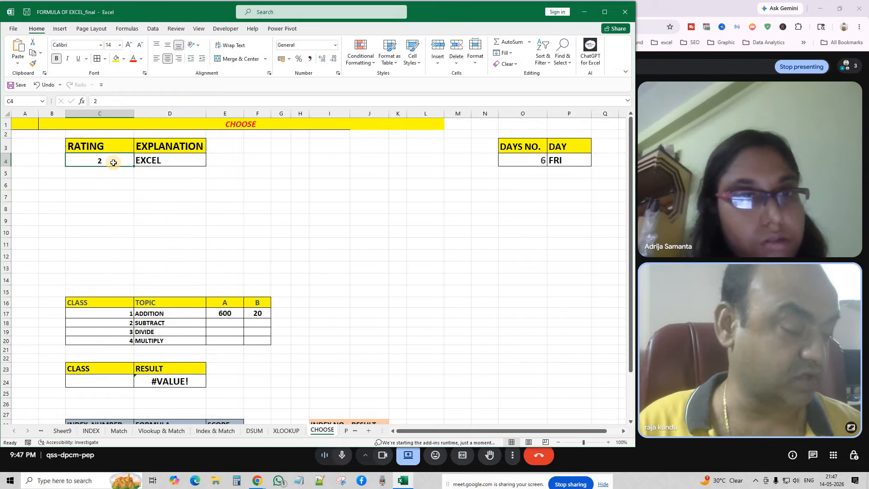
pyautogui.write('4')
pyautogui.click(150, 209)
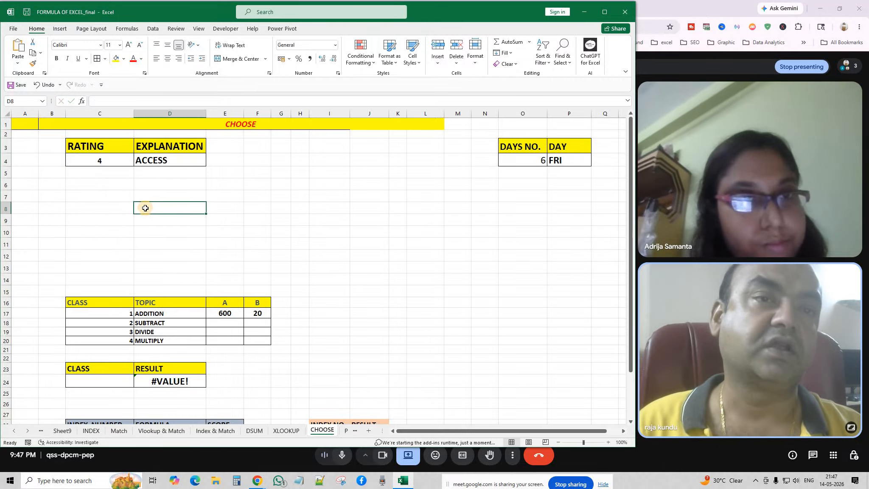
pyautogui.click(93, 157)
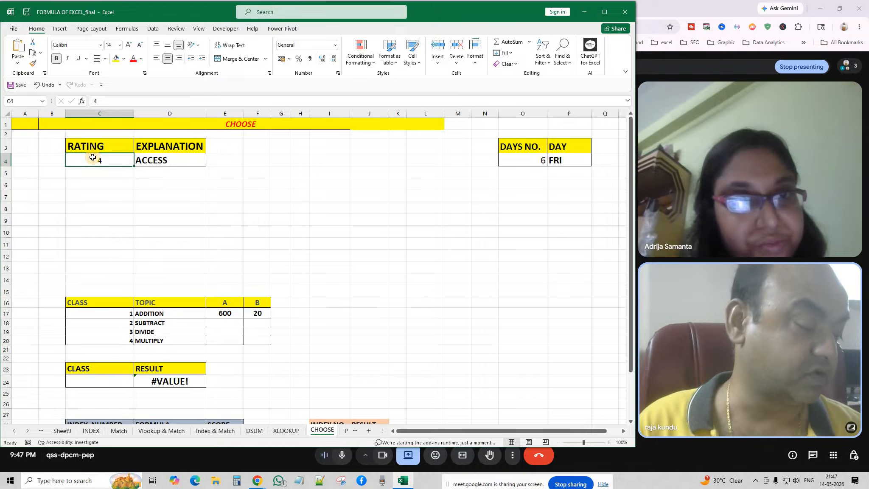
pyautogui.write('7')
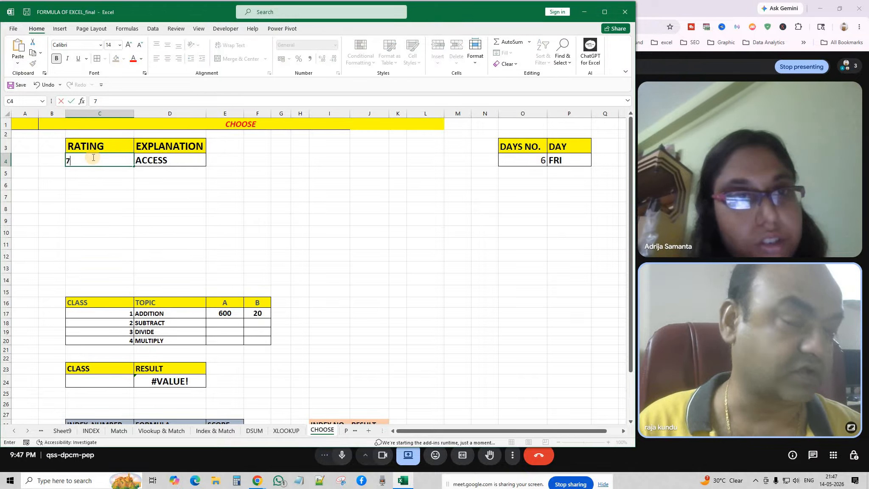
pyautogui.click(140, 216)
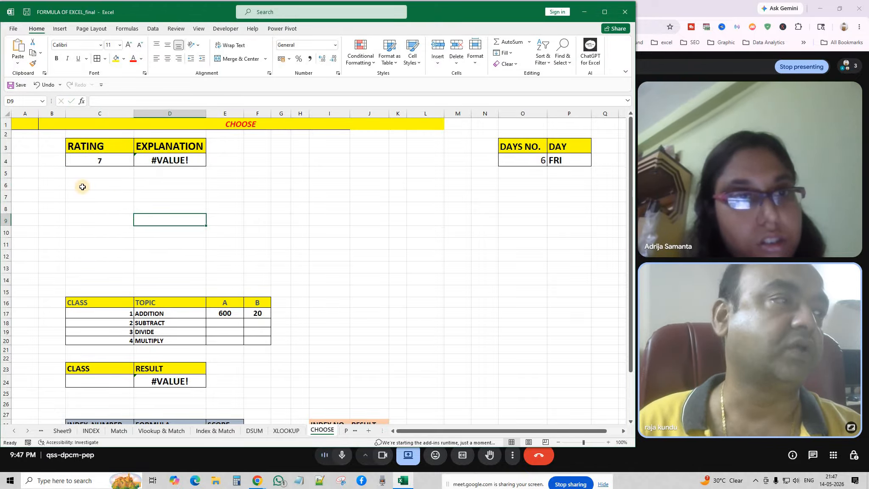
# Step: Set the rating in C4 to 6 and check its explanation in D4
pyautogui.click(97, 159)
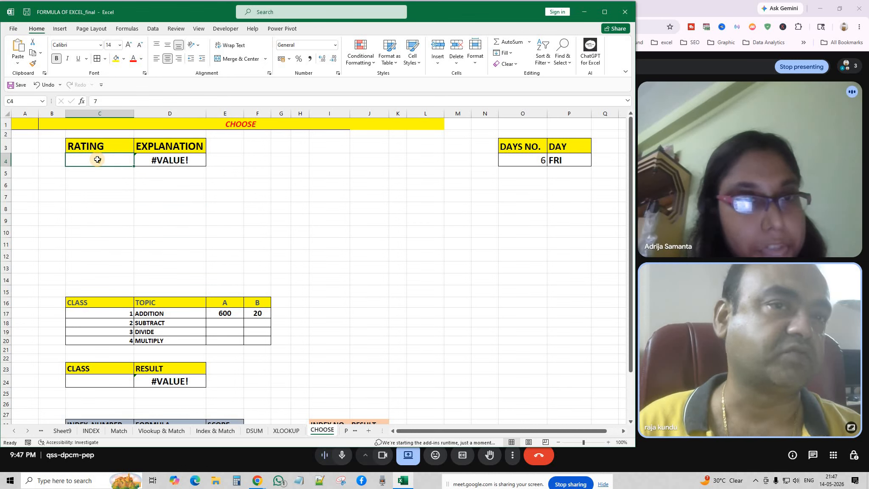
pyautogui.write('6')
pyautogui.press('Return')
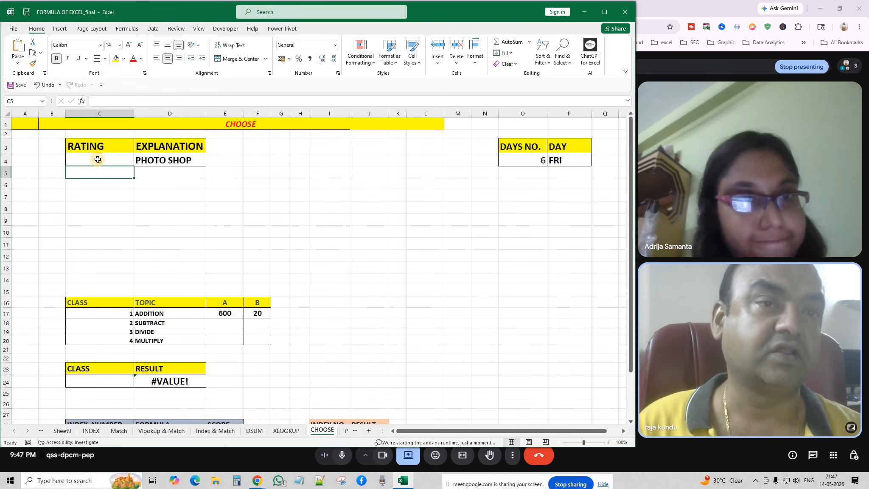
pyautogui.click(204, 209)
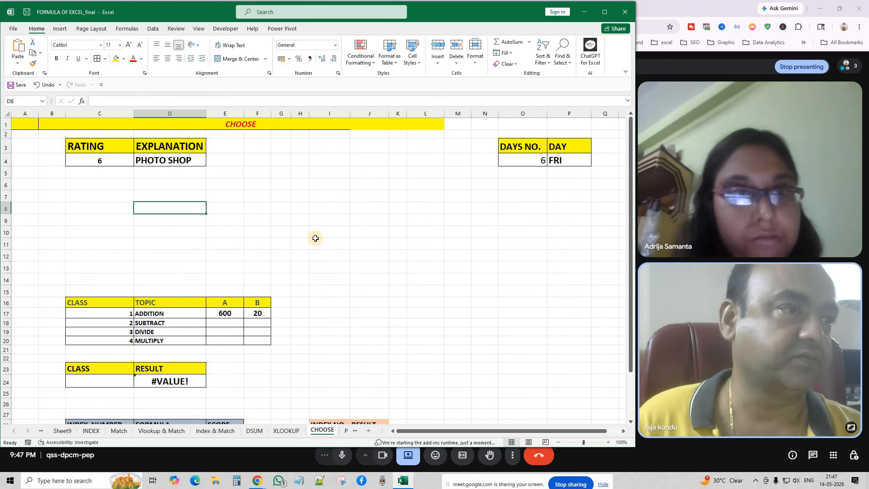
# Step: Set the day number in O4 to 1 to look up its weekday in P4
pyautogui.click(531, 161)
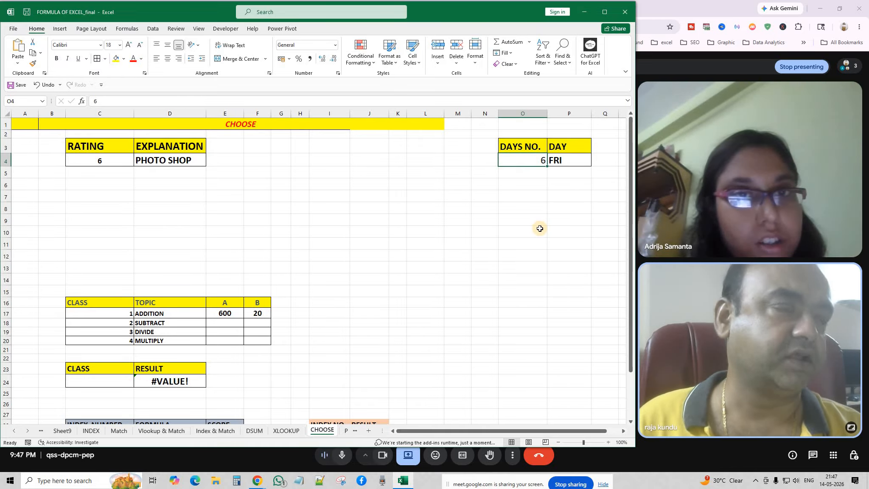
pyautogui.write('1')
pyautogui.press('Return')
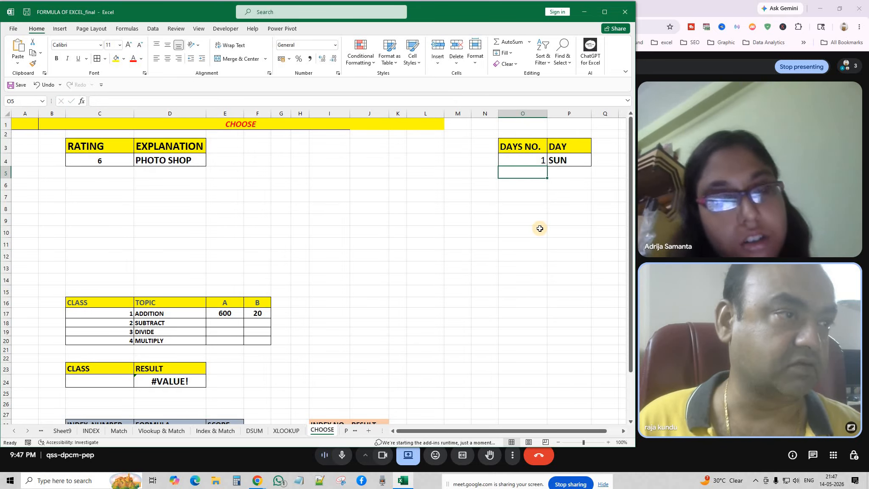
# Step: Try day numbers 2 and 3 in O4 to compare the weekdays returned in P4
pyautogui.press('Up')
pyautogui.write('2')
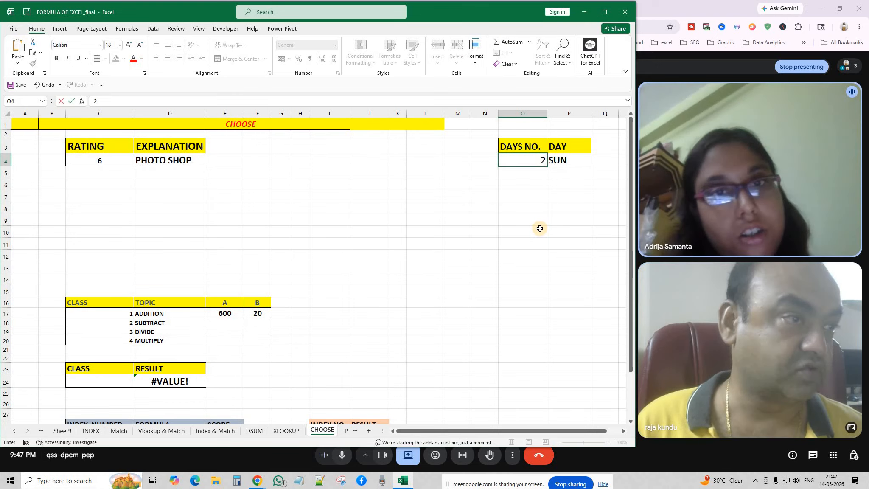
pyautogui.press('Return')
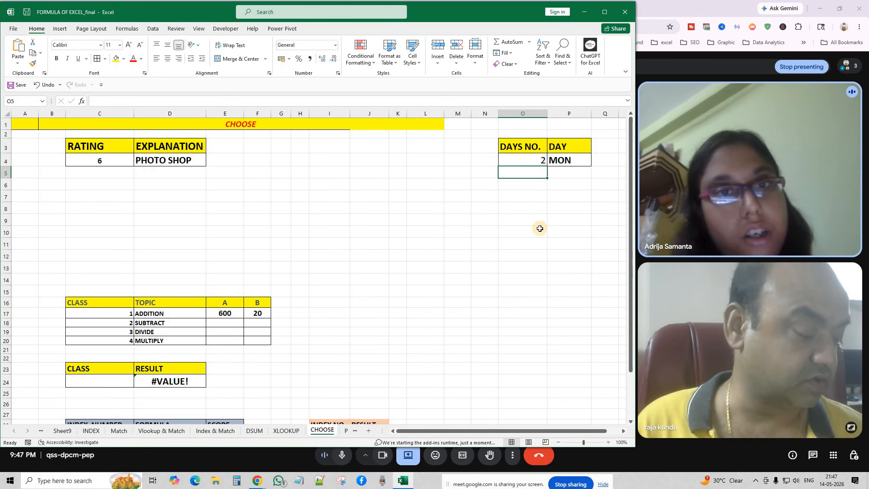
pyautogui.press('Up')
pyautogui.write('3')
pyautogui.press('Return')
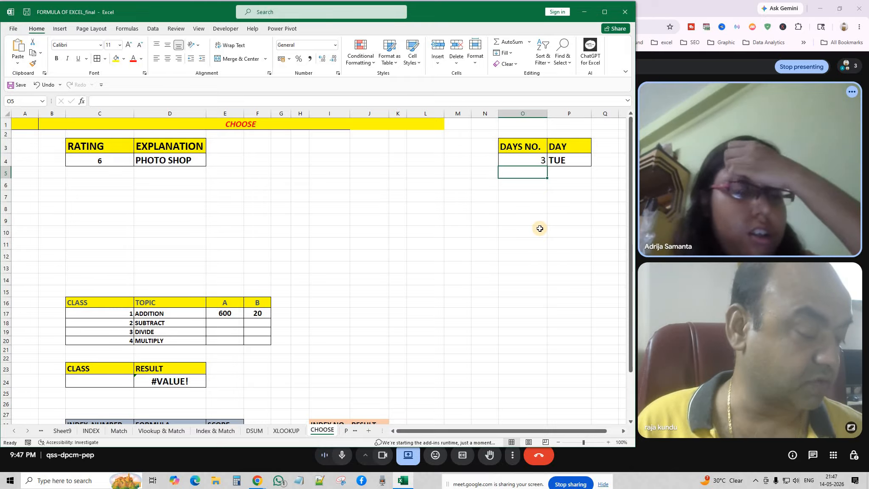
# Step: Try the out-of-range day number 8 in O4 to test the weekday lookup in P4
pyautogui.press('Up')
pyautogui.write('8')
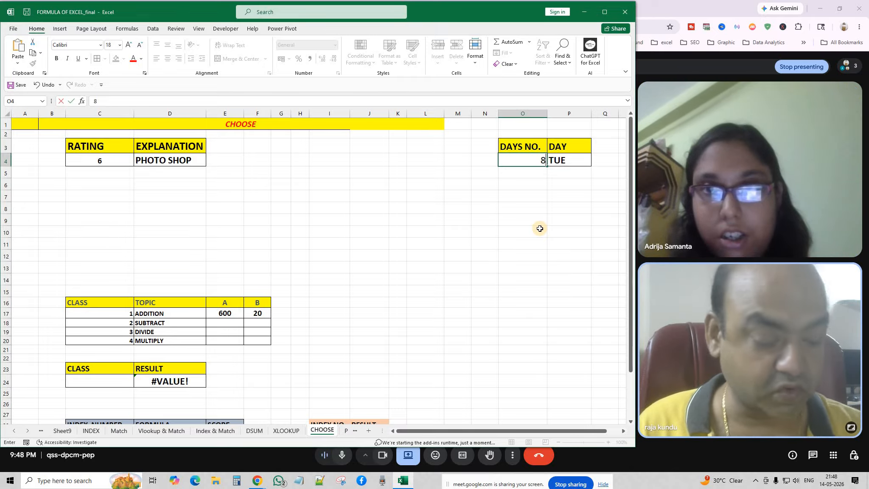
pyautogui.press('Return')
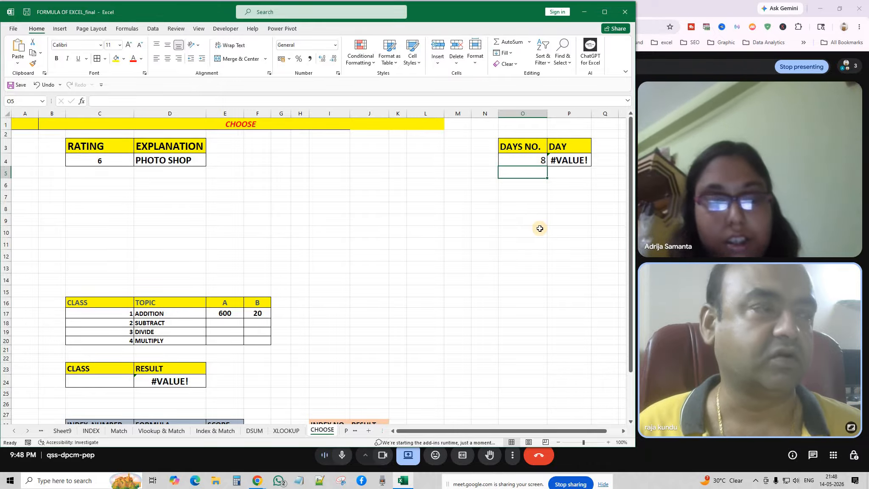
# Step: Set the day number in O4 to 2 to look up a valid weekday again
pyautogui.press('Up')
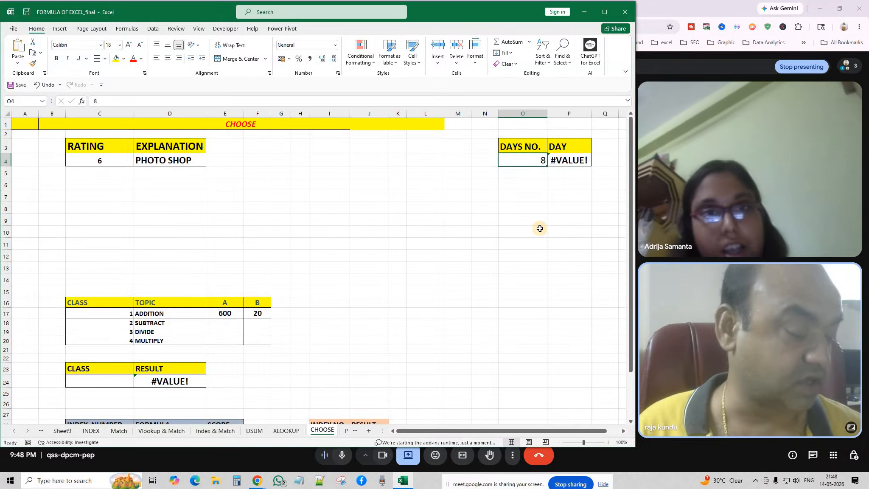
pyautogui.write('2')
pyautogui.press('Return')
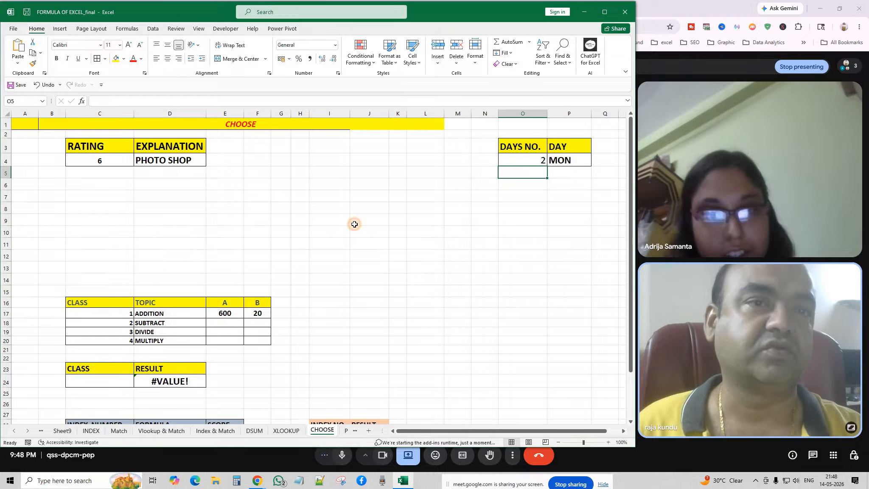
# Step: Clear the rating in C4 and inspect the CHOOSE formula behind the explanation in D4
pyautogui.click(110, 163)
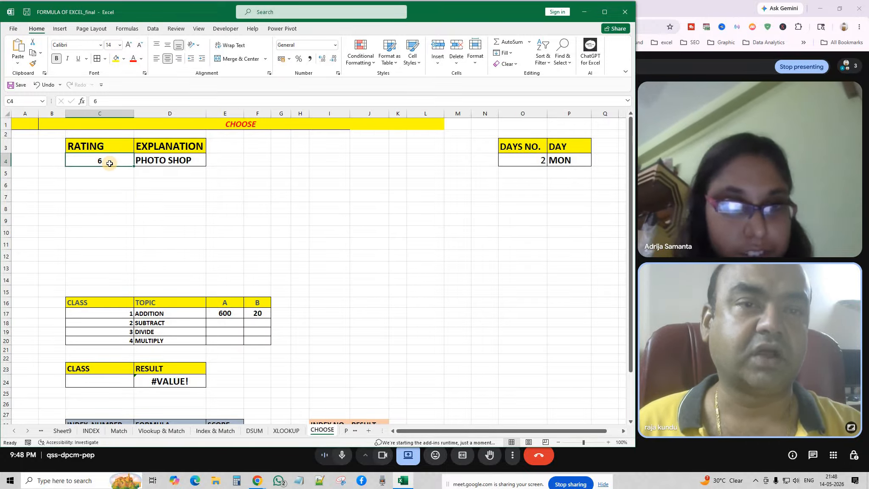
pyautogui.press('Delete')
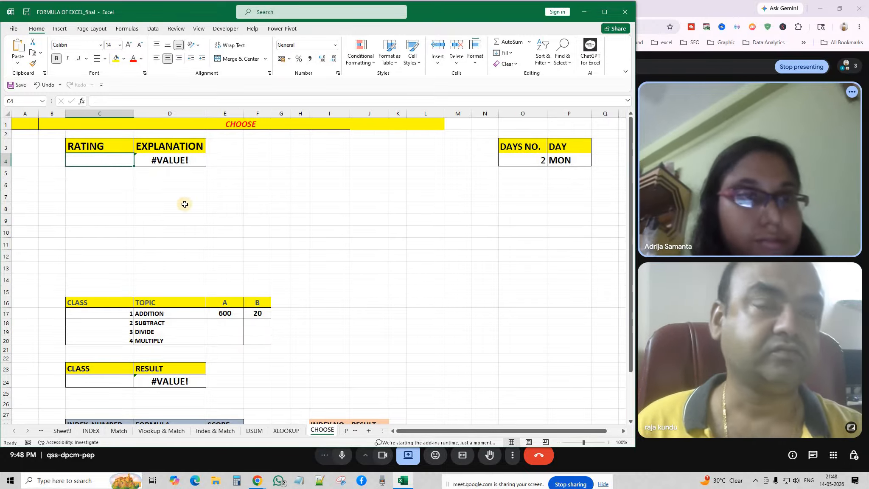
pyautogui.click(195, 205)
pyautogui.click(160, 162)
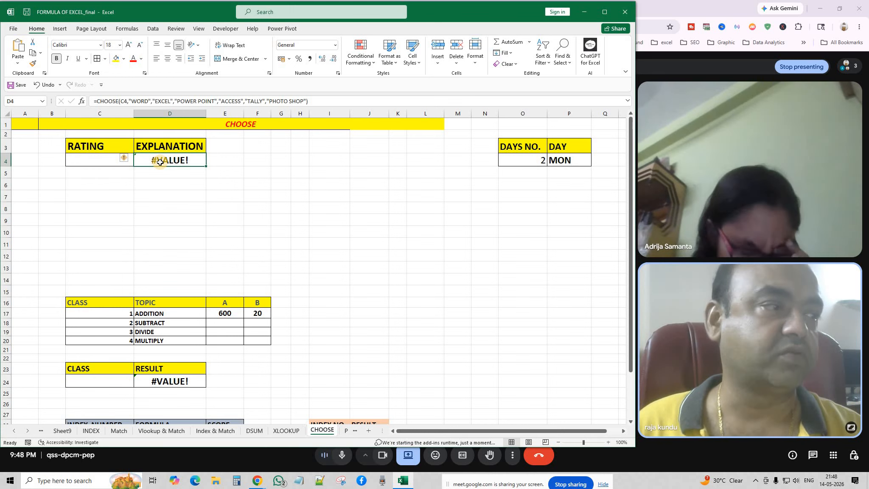
pyautogui.click(182, 195)
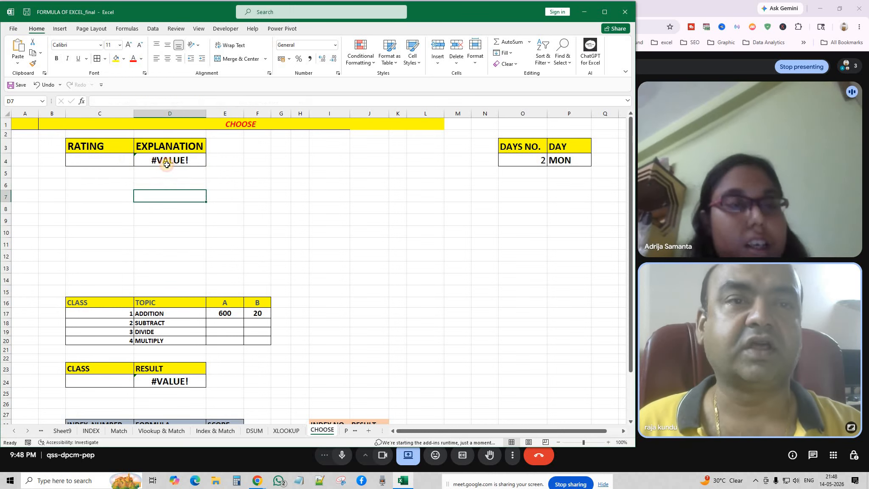
# Step: Add "C" as the seventh value, after "PHOTO SHOP", in the CHOOSE formula in cell D4
pyautogui.click(165, 160)
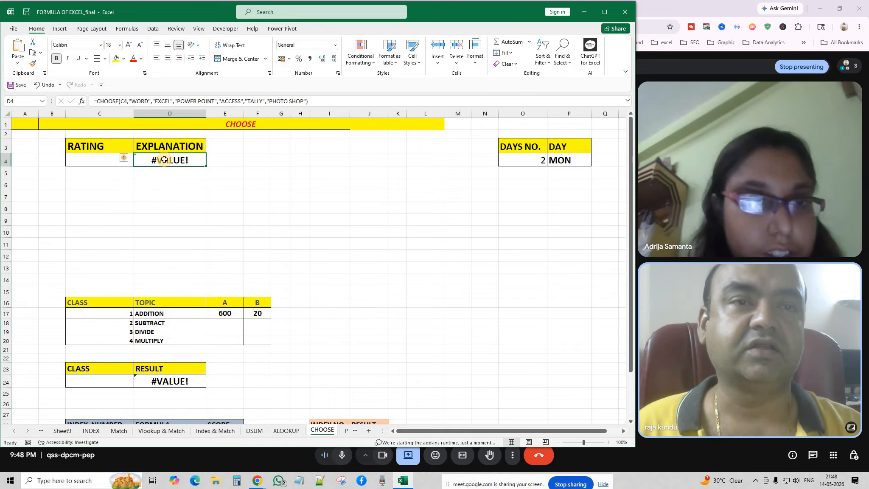
pyautogui.doubleClick(165, 160)
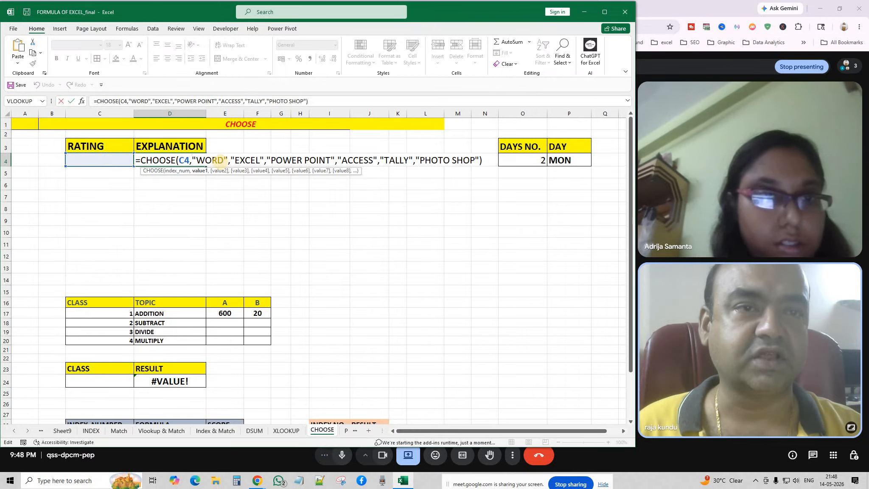
pyautogui.click(231, 160)
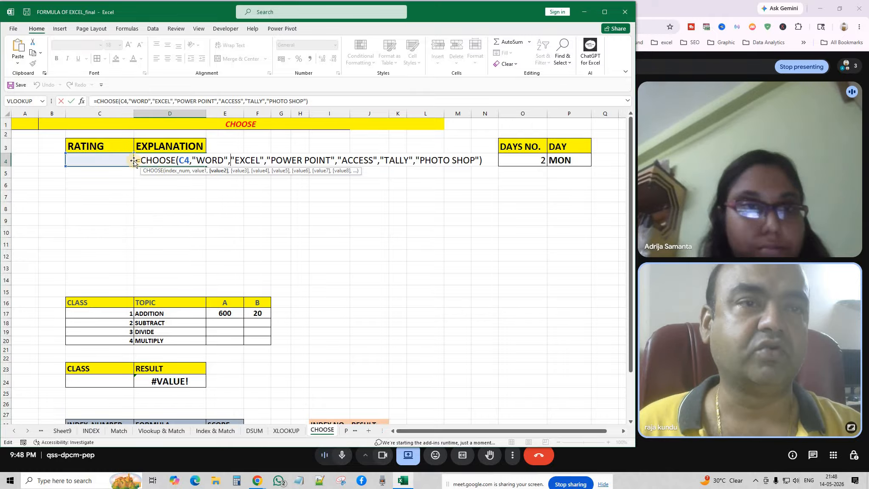
pyautogui.click(268, 161)
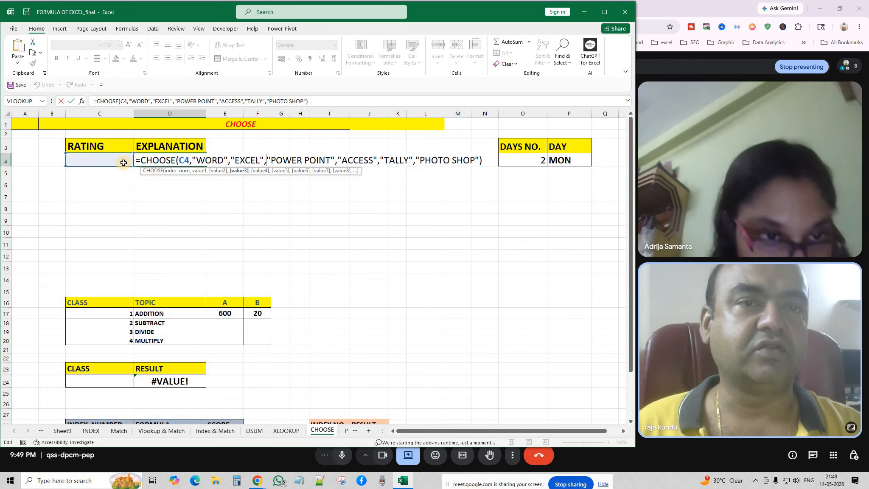
pyautogui.click(337, 161)
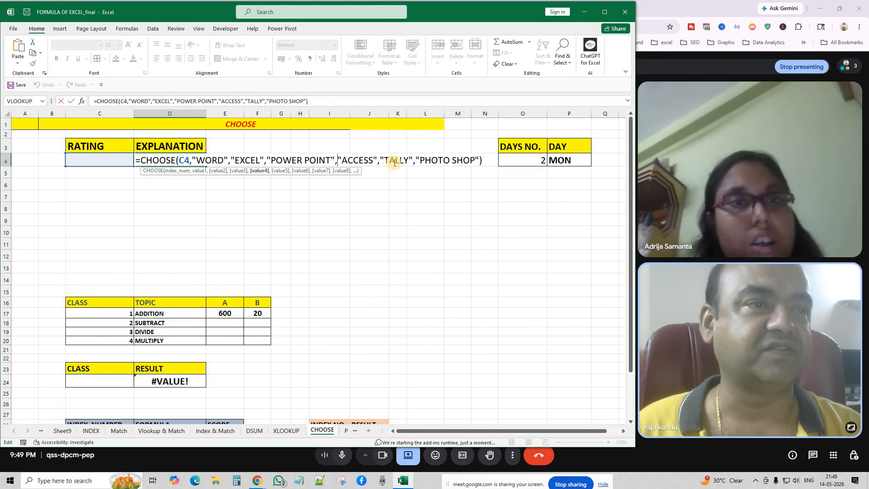
pyautogui.click(445, 159)
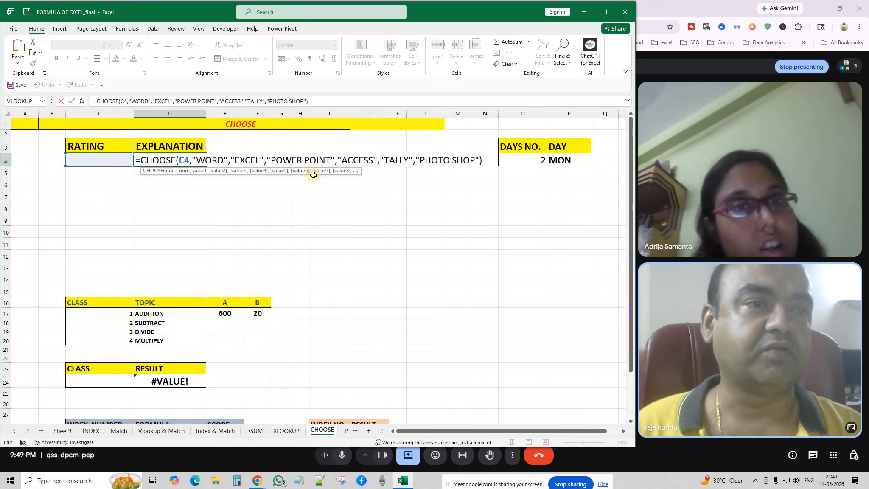
pyautogui.click(478, 160)
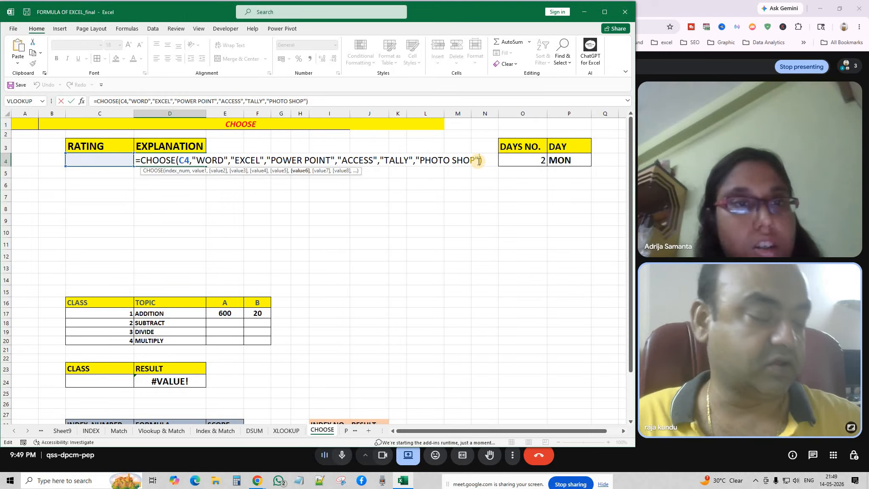
pyautogui.write(',')
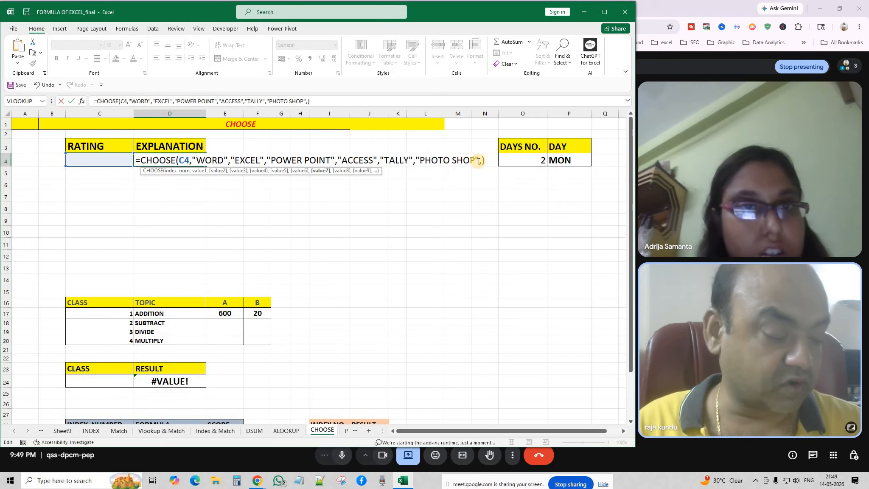
pyautogui.write('"')
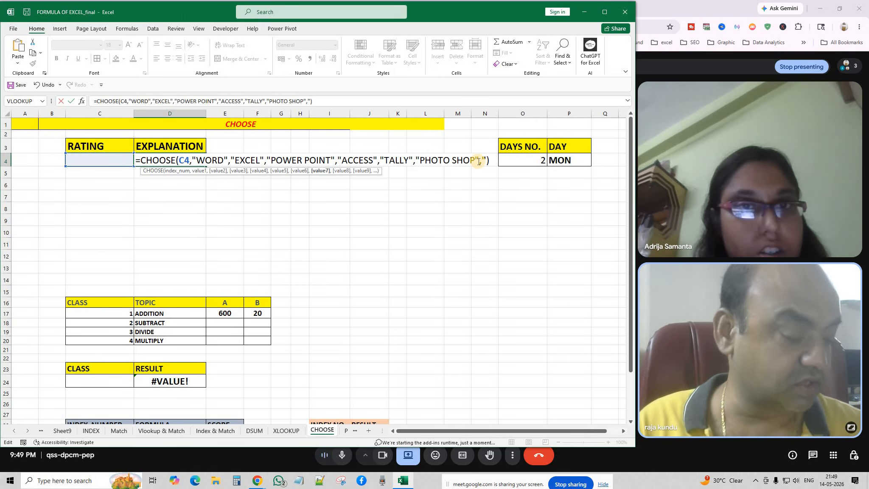
pyautogui.write('C')
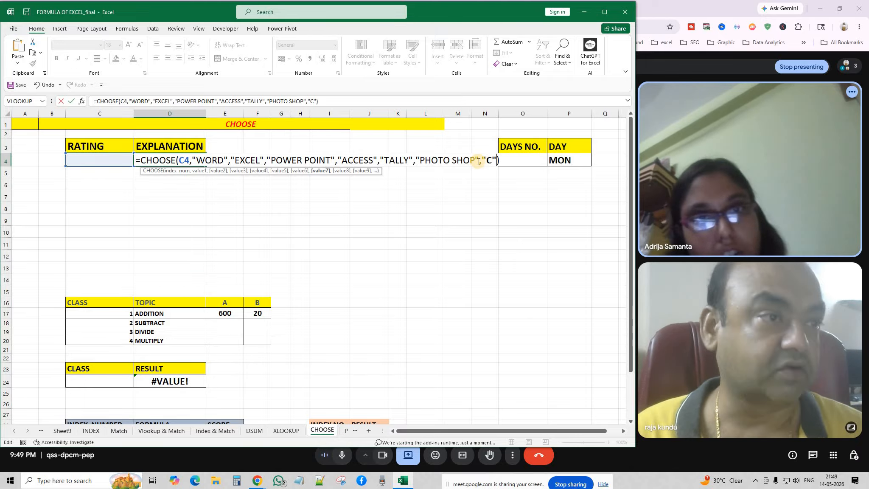
pyautogui.write('"')
pyautogui.press('Return')
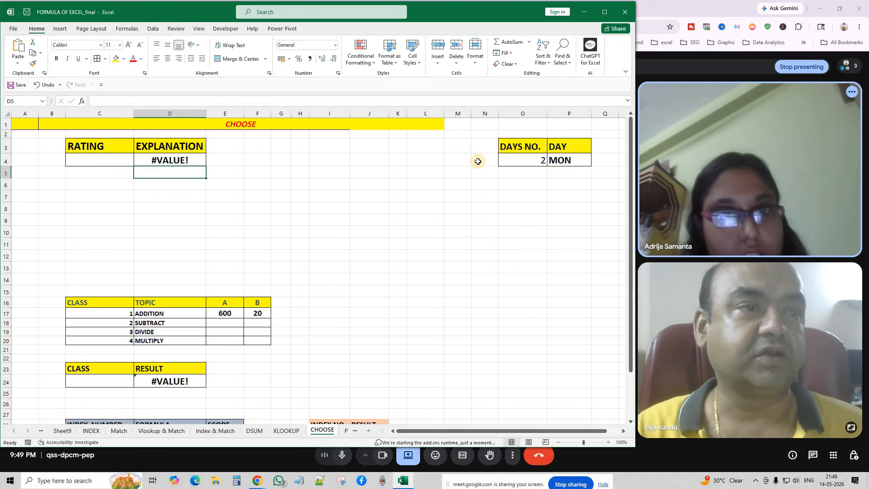
# Step: Test the CHOOSE formula by entering ratings 6, 7 and 8 in C4, and clear the cell
pyautogui.click(111, 158)
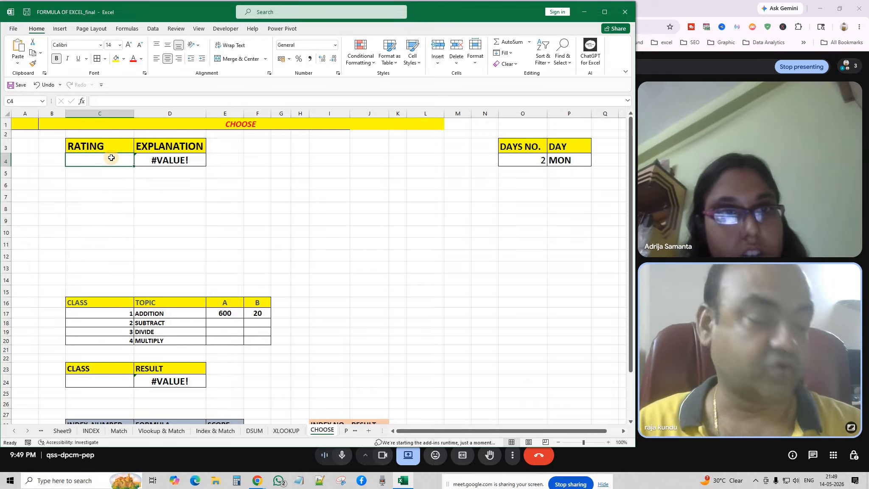
pyautogui.write('6')
pyautogui.press('Return')
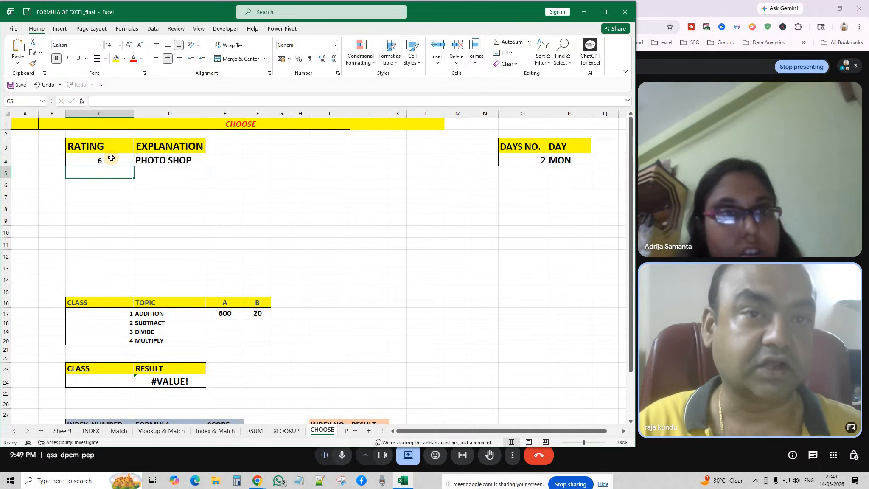
pyautogui.click(111, 158)
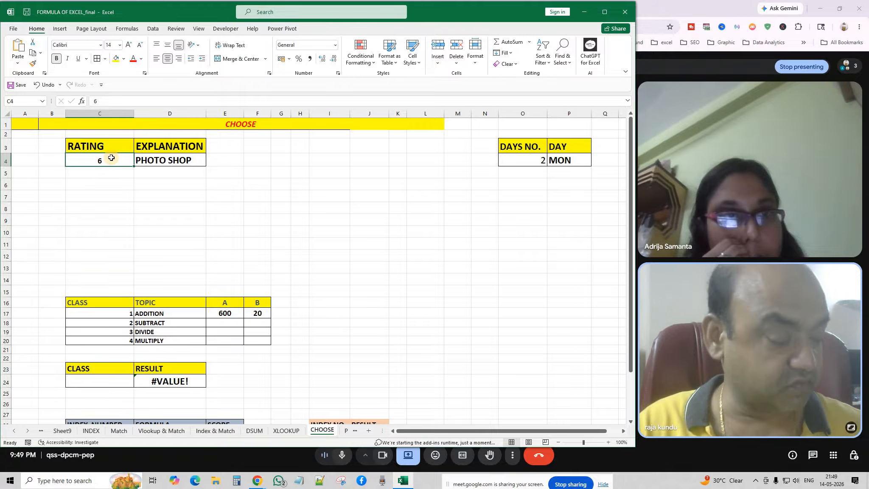
pyautogui.write('7')
pyautogui.press('Return')
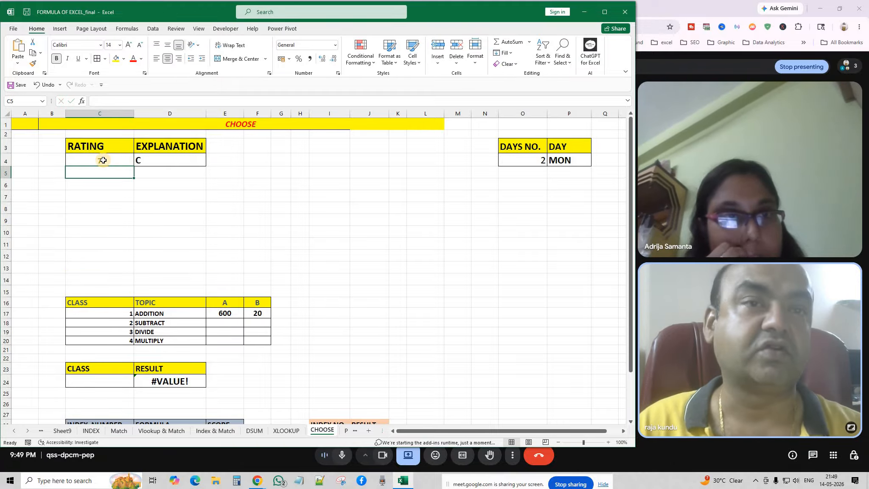
pyautogui.click(103, 160)
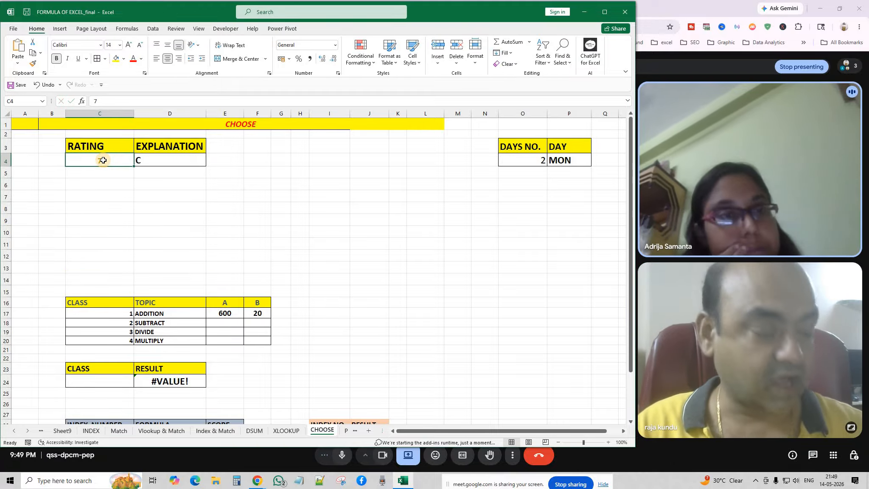
pyautogui.write('8')
pyautogui.press('Return')
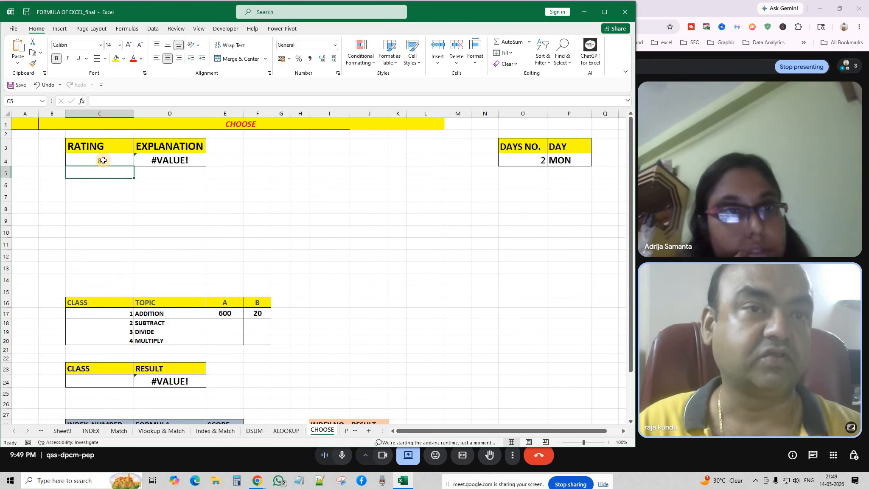
pyautogui.click(104, 160)
pyautogui.press('Delete')
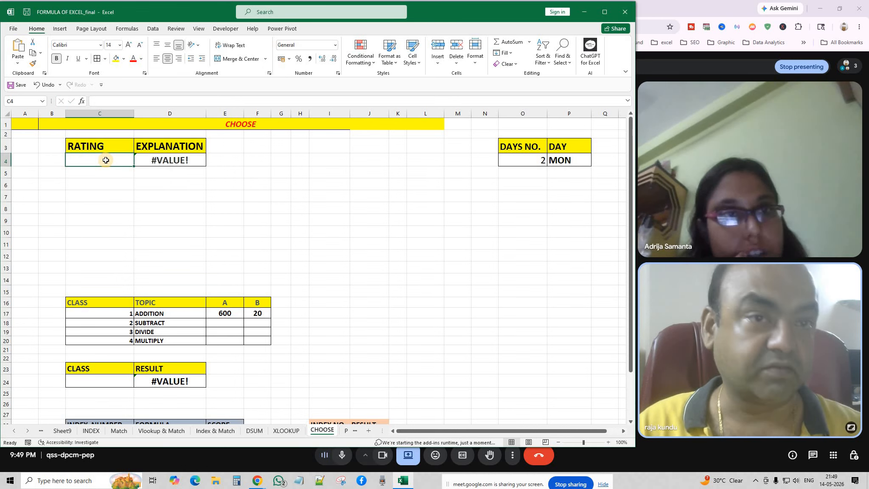
# Step: Narrow column B and slightly widen column N so the full formula in D4 fits beside the days table
pyautogui.moveTo(38, 113); pyautogui.dragTo(35, 122)
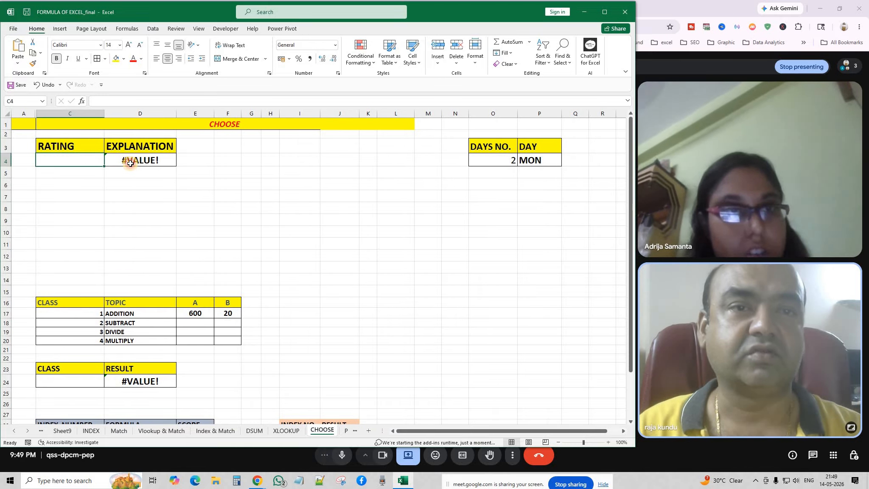
pyautogui.doubleClick(130, 163)
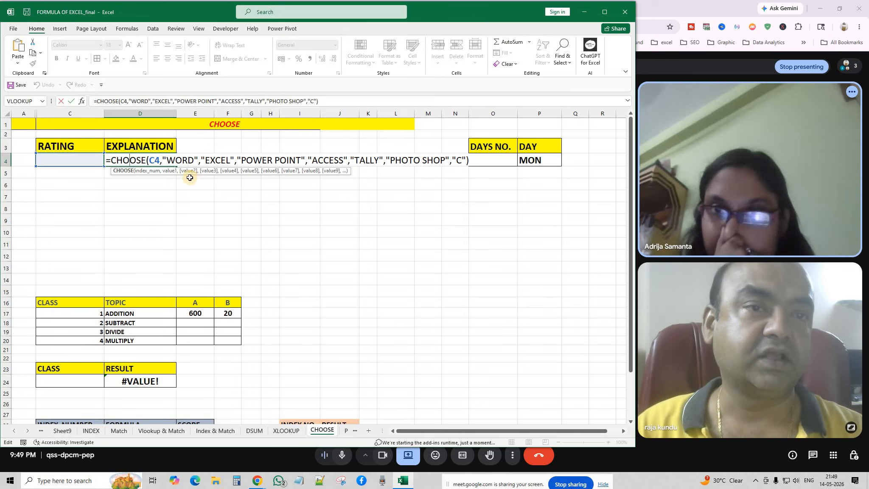
pyautogui.press('Return')
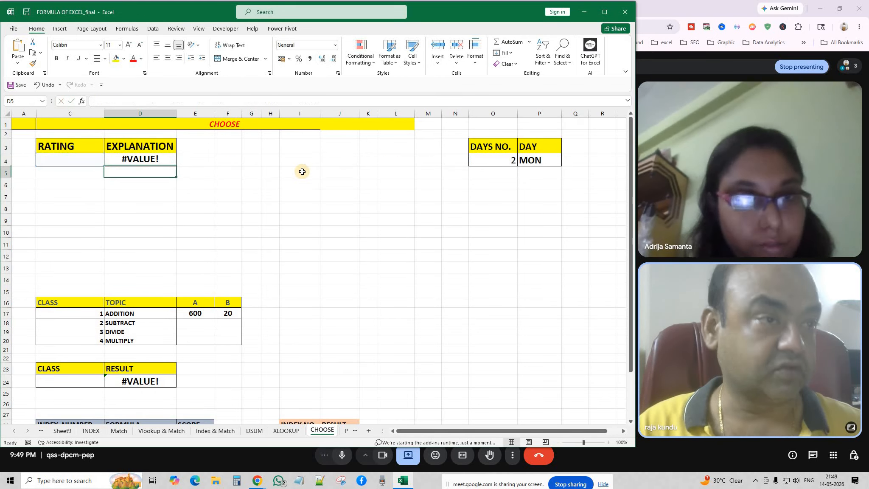
pyautogui.moveTo(482, 117); pyautogui.dragTo(494, 117)
pyautogui.doubleClick(140, 160)
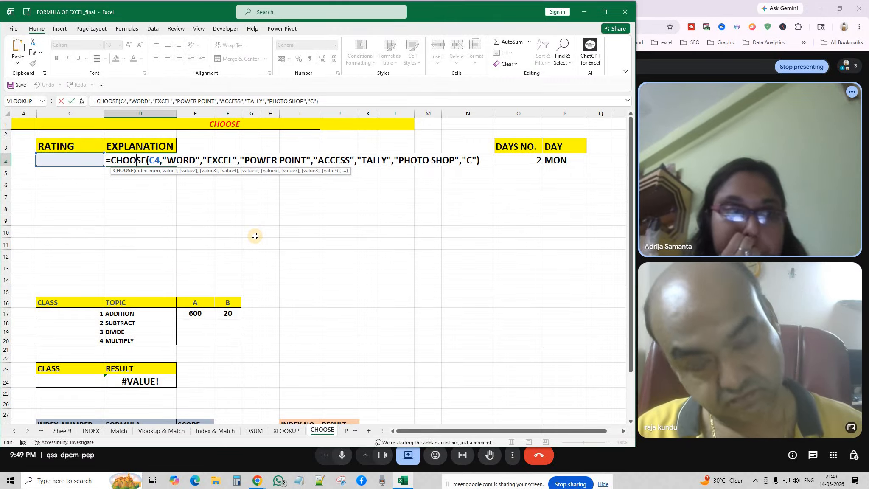
pyautogui.press('Return')
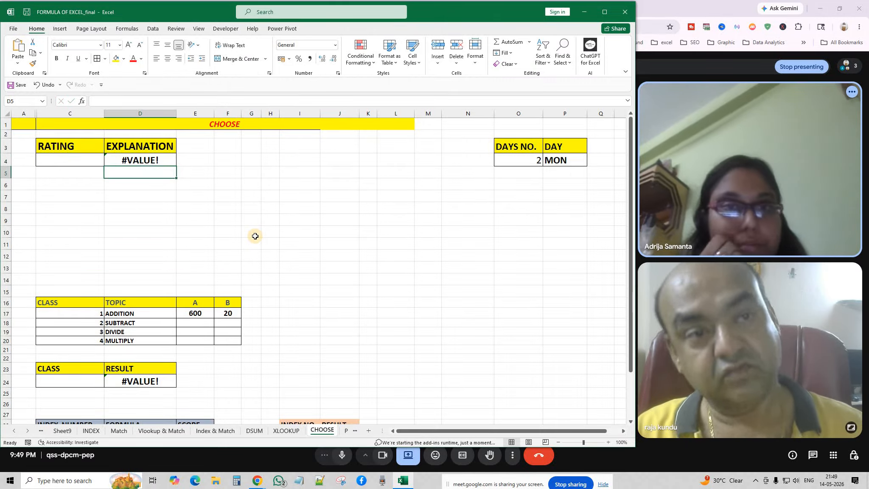
# Step: Examine the values of the CHOOSE formula in P4 that turns the day number in O4 into a weekday
pyautogui.click(623, 430)
pyautogui.click(622, 431)
pyautogui.click(622, 431)
pyautogui.click(623, 431)
pyautogui.click(623, 431)
pyautogui.click(623, 431)
pyautogui.click(622, 431)
pyautogui.click(623, 431)
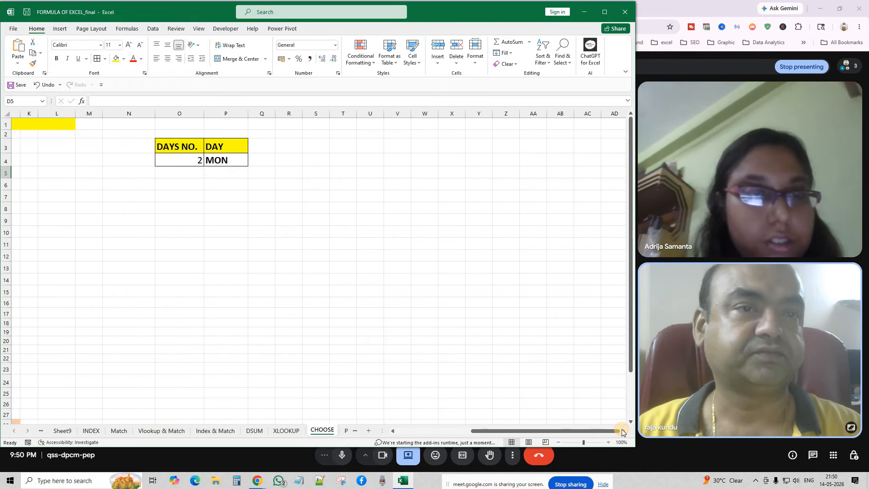
pyautogui.click(226, 218)
pyautogui.doubleClick(213, 160)
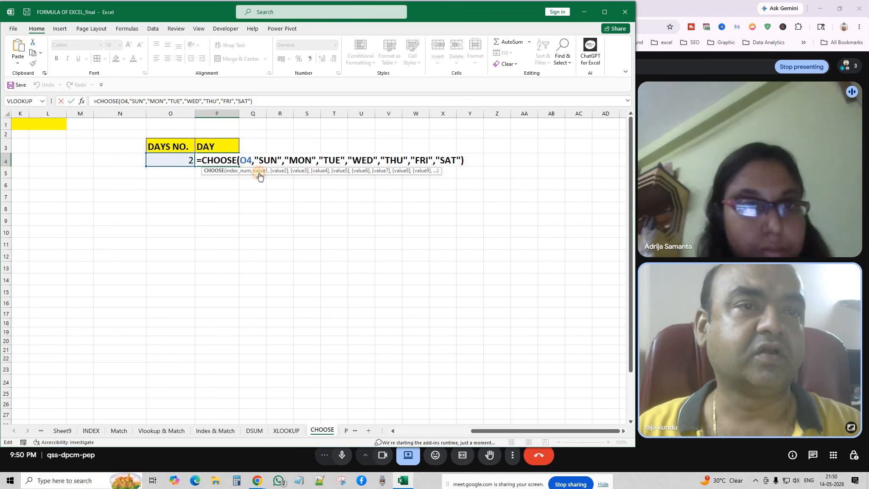
pyautogui.click(269, 161)
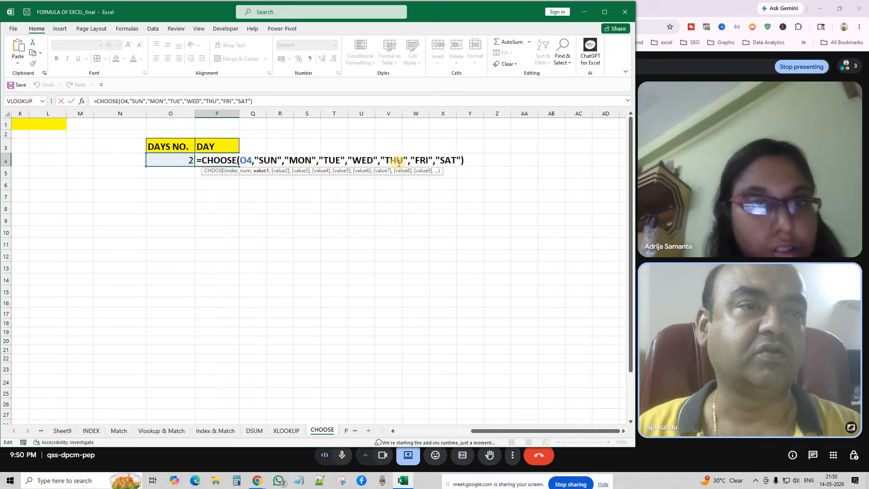
pyautogui.click(309, 160)
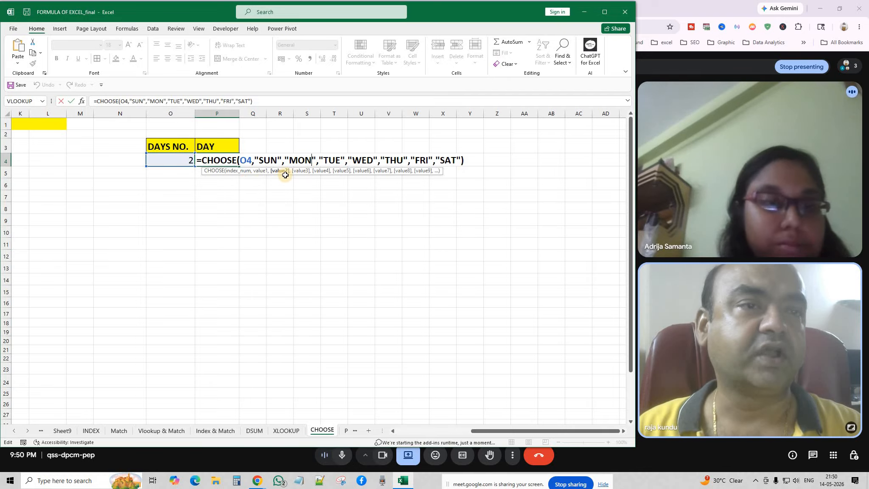
pyautogui.click(451, 160)
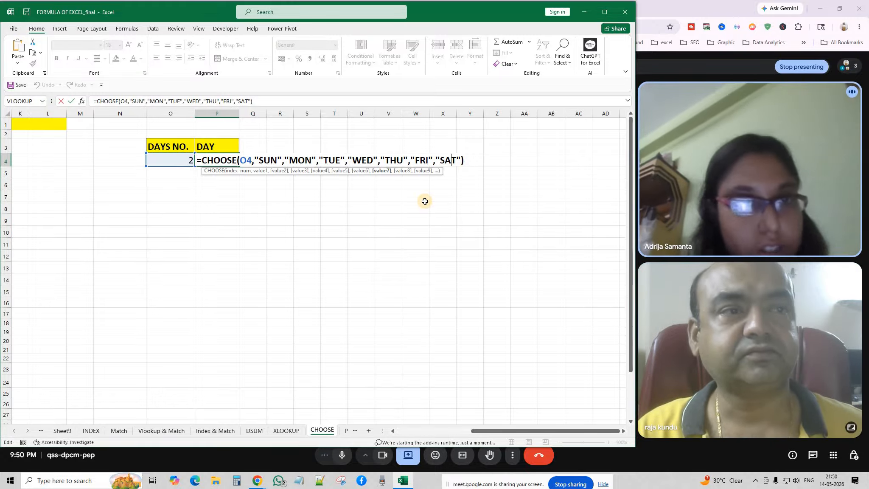
pyautogui.press('Return')
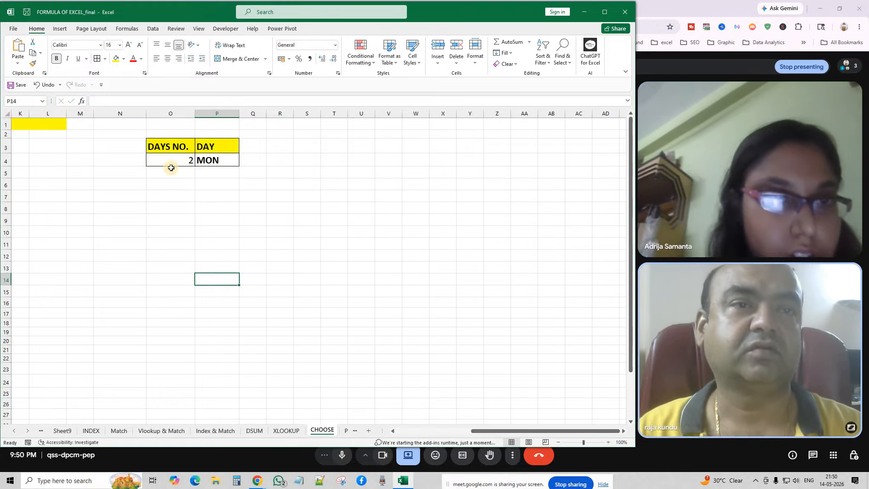
# Step: Clear the day number in cell O4 of the days table
pyautogui.click(173, 161)
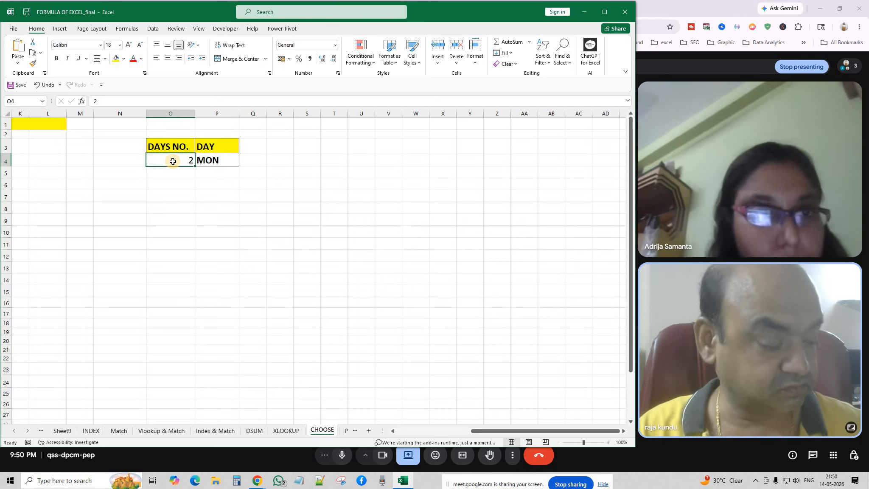
pyautogui.press('Delete')
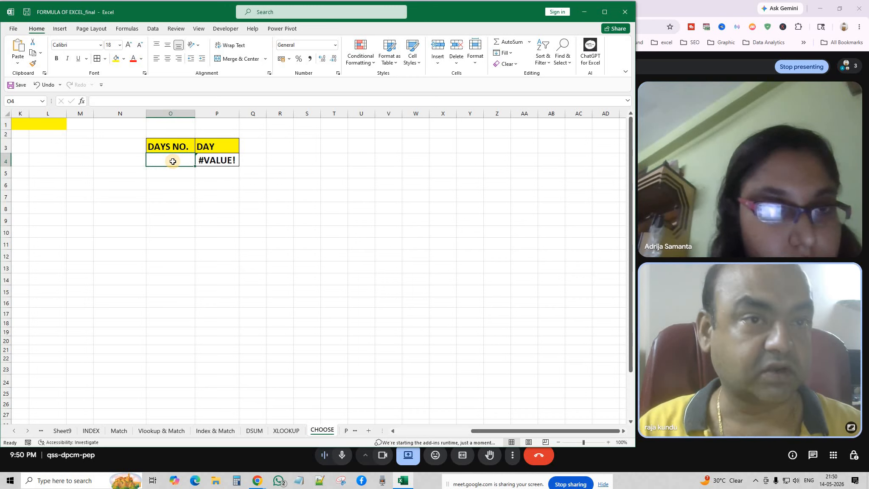
# Step: Show the Class and Index Number tables lower on the CHOOSE sheet at 120% zoom
pyautogui.click(431, 431)
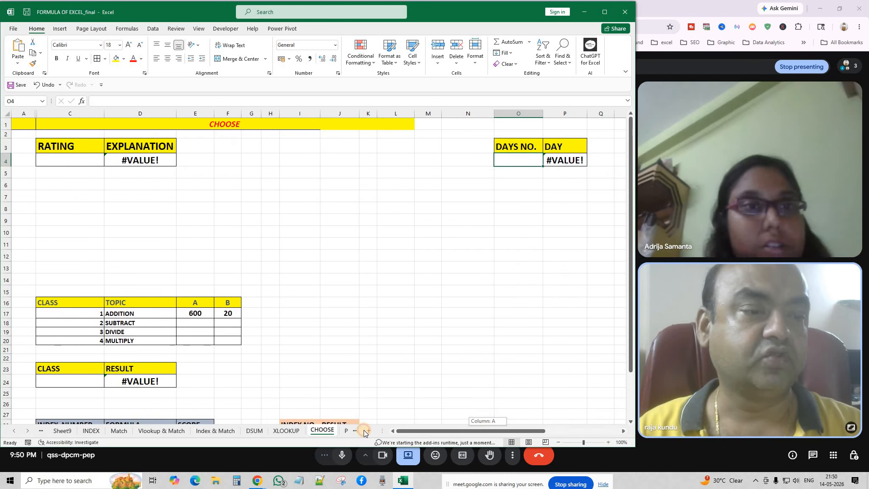
pyautogui.scroll(-1, 315, 343)
pyautogui.scroll(-2, 315, 344)
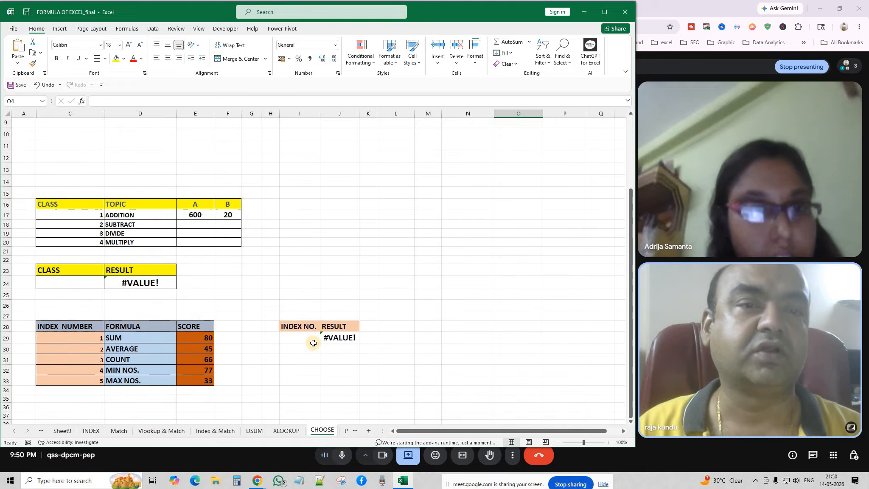
pyautogui.click(608, 442)
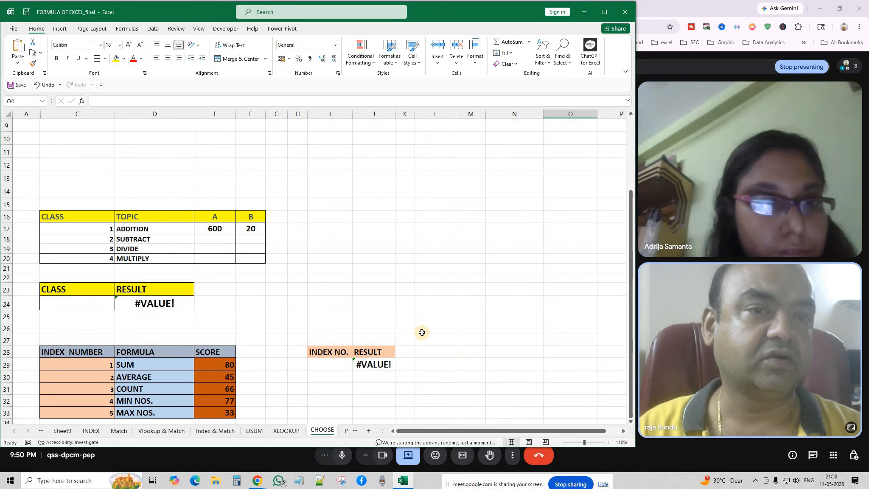
pyautogui.click(608, 442)
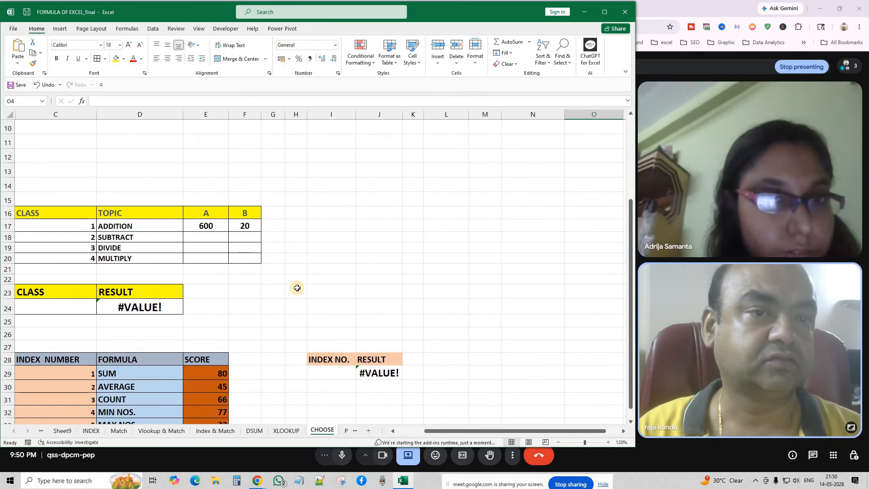
# Step: Examine the first class entry in C17, the CHOOSE formula in D24 and its class input cell C24
pyautogui.scroll(-2, 297, 287)
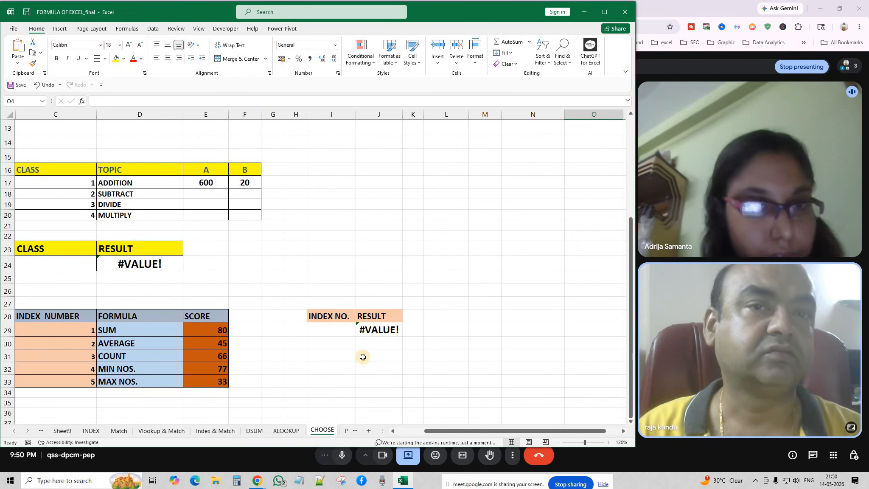
pyautogui.click(393, 431)
pyautogui.click(363, 247)
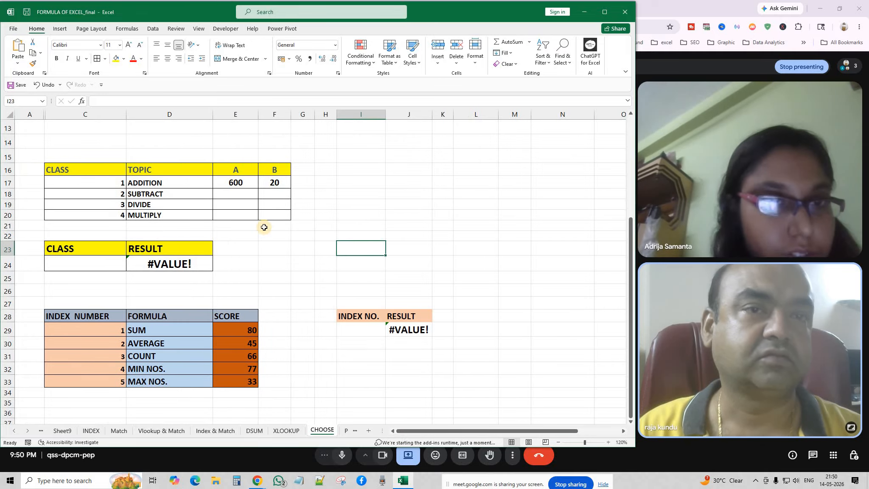
pyautogui.click(109, 182)
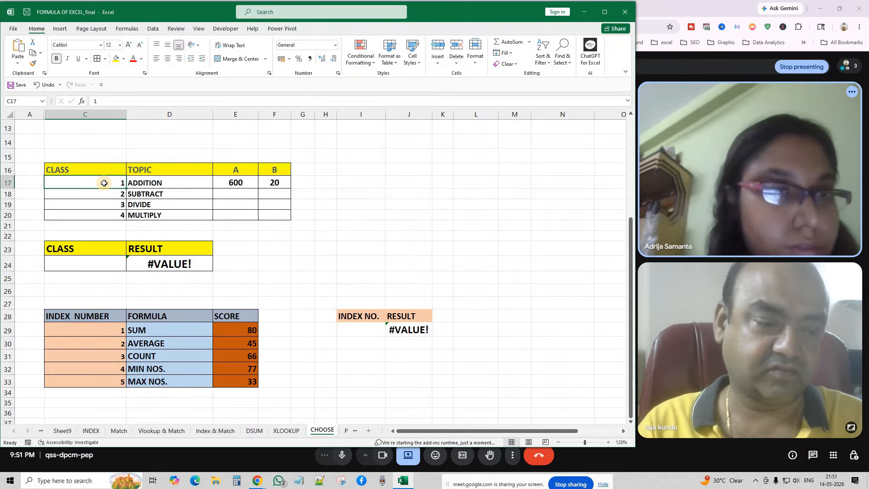
pyautogui.click(259, 262)
pyautogui.click(169, 264)
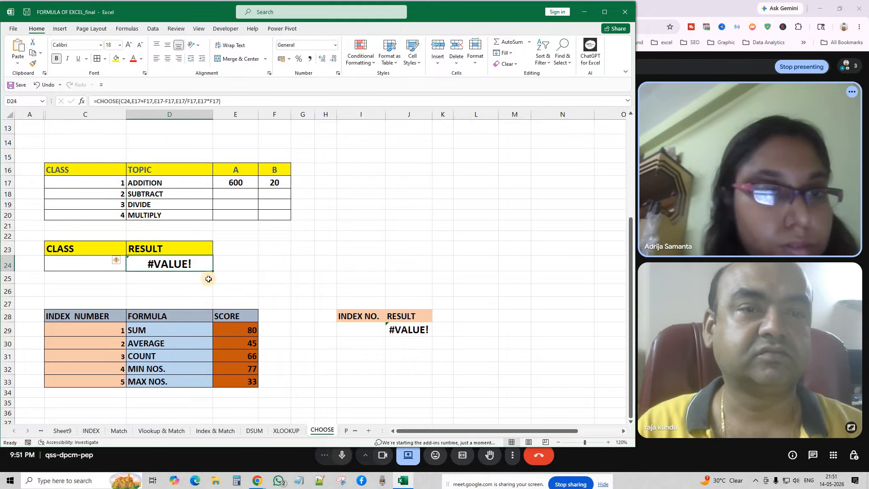
pyautogui.click(99, 265)
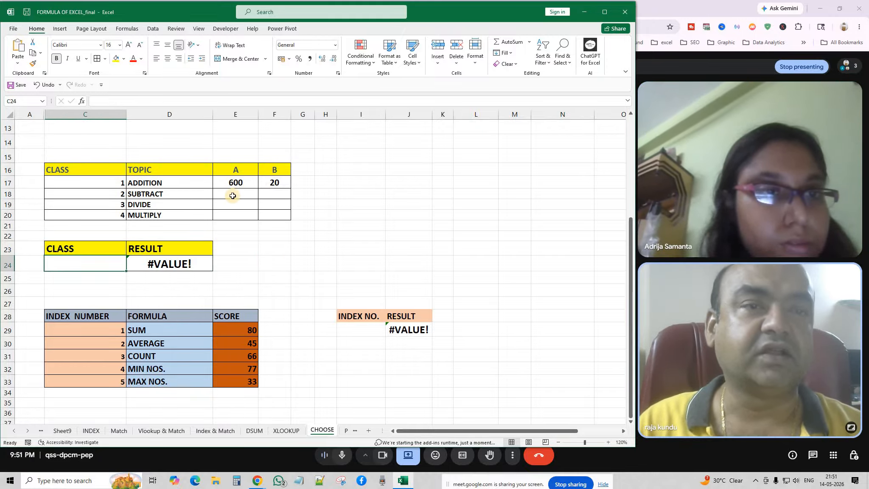
# Step: Examine the class numbers, the four topics and the A and B values in the table at C16:F20
pyautogui.click(235, 182)
pyautogui.click(274, 182)
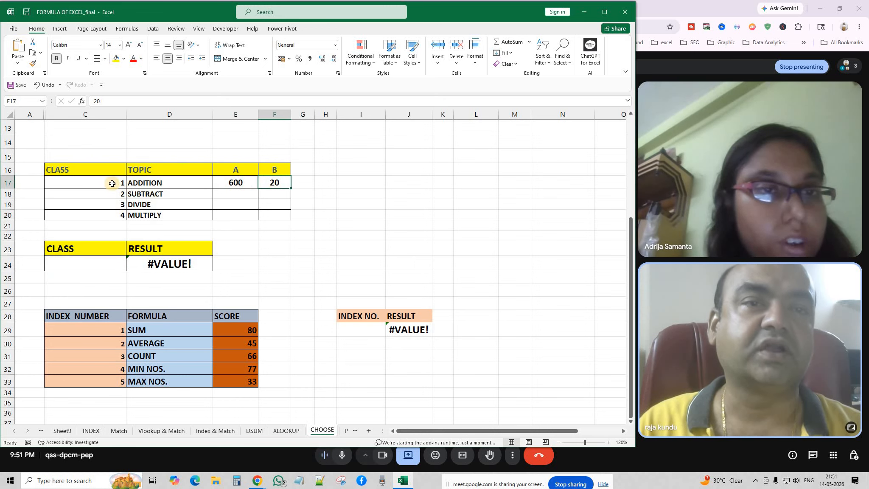
pyautogui.moveTo(111, 183); pyautogui.dragTo(111, 215)
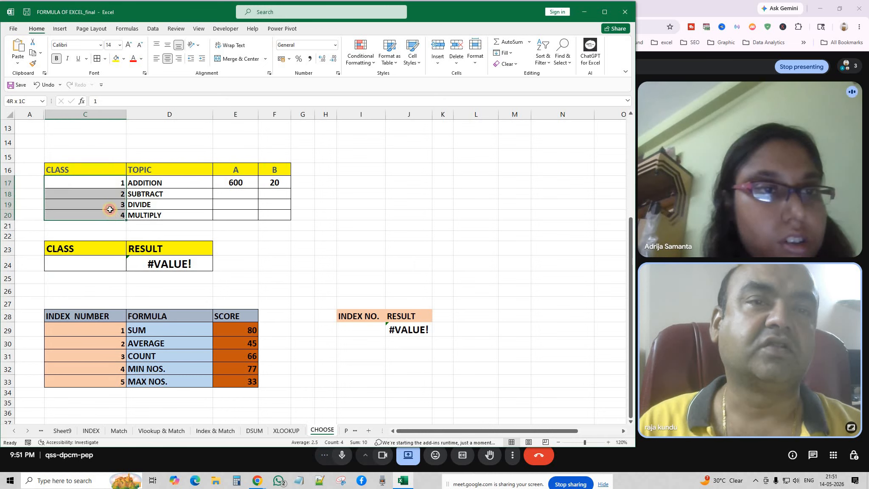
pyautogui.click(158, 183)
pyautogui.click(157, 195)
pyautogui.click(155, 204)
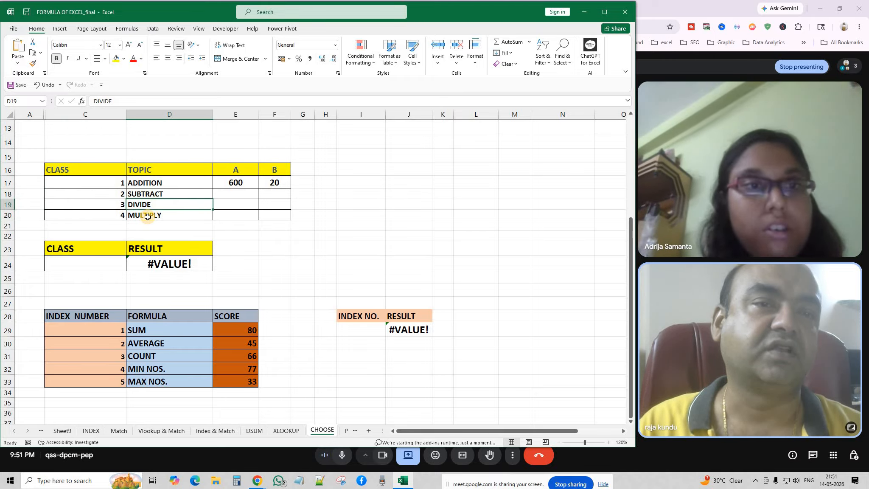
pyautogui.click(148, 215)
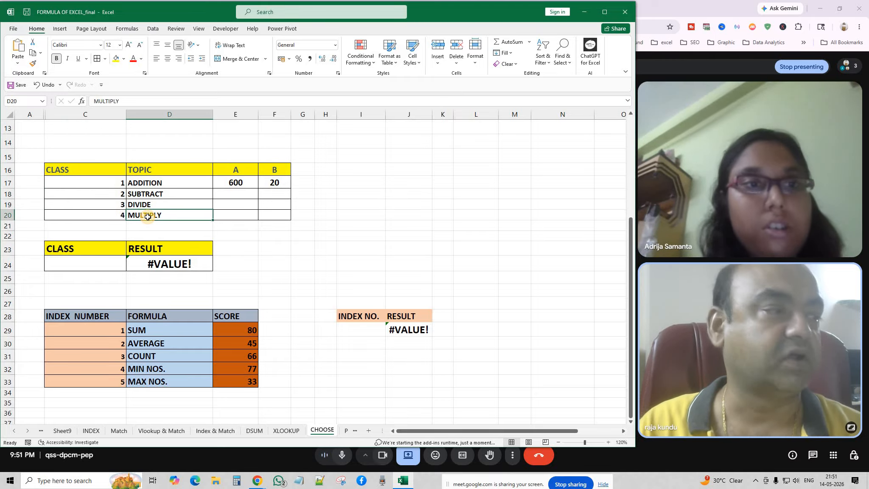
pyautogui.click(235, 183)
pyautogui.click(237, 184)
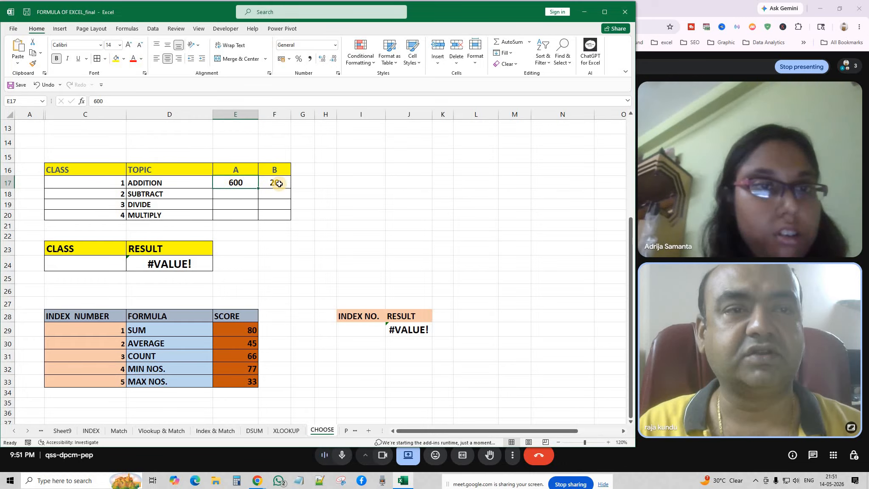
pyautogui.click(277, 184)
pyautogui.click(238, 184)
pyautogui.click(278, 185)
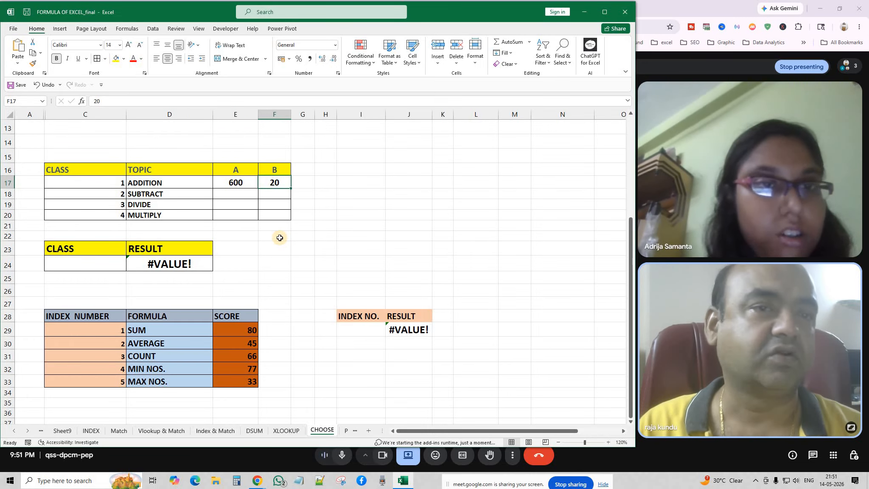
# Step: Test the RESULT formula in D24 by entering class numbers 1 and 2 in cell C24
pyautogui.click(65, 267)
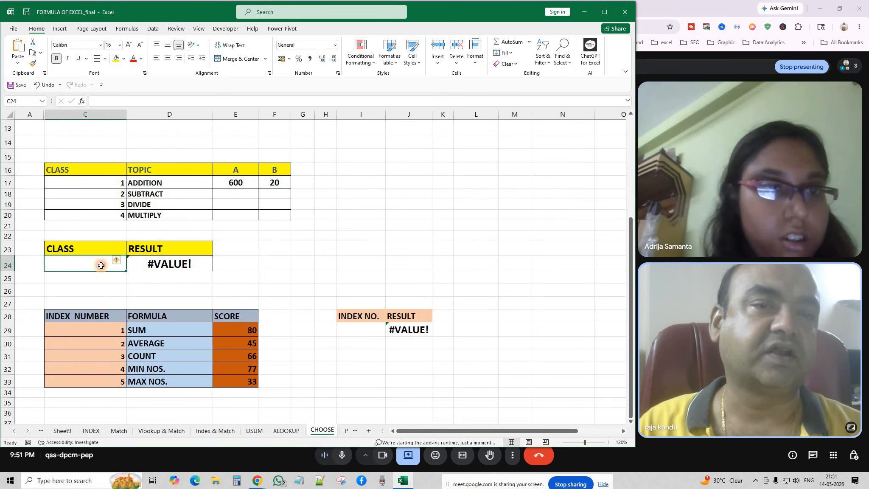
pyautogui.write('1')
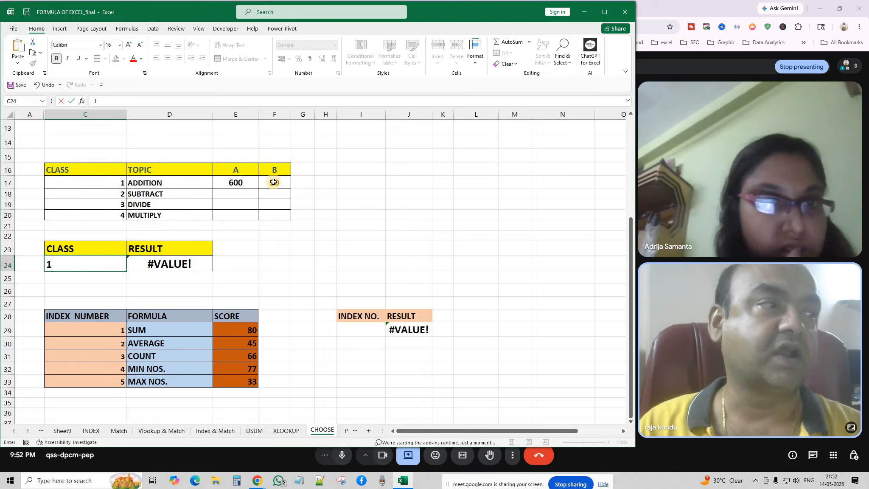
pyautogui.click(287, 266)
pyautogui.click(194, 263)
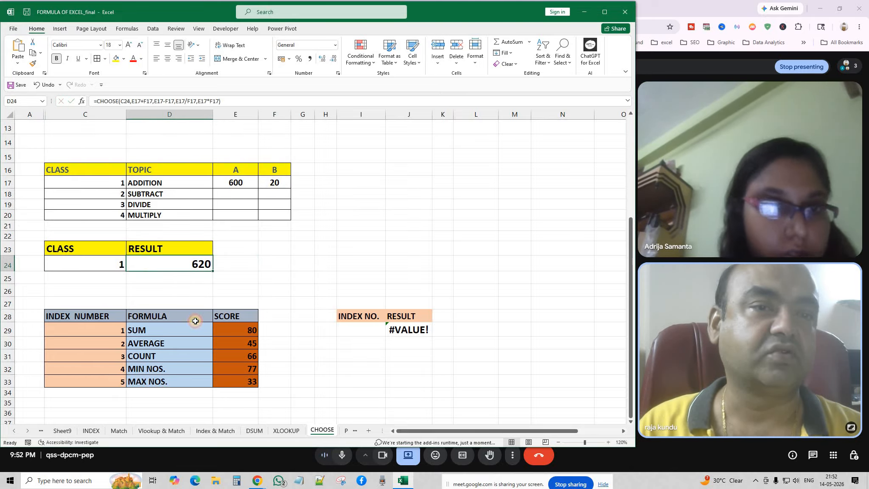
pyautogui.click(113, 260)
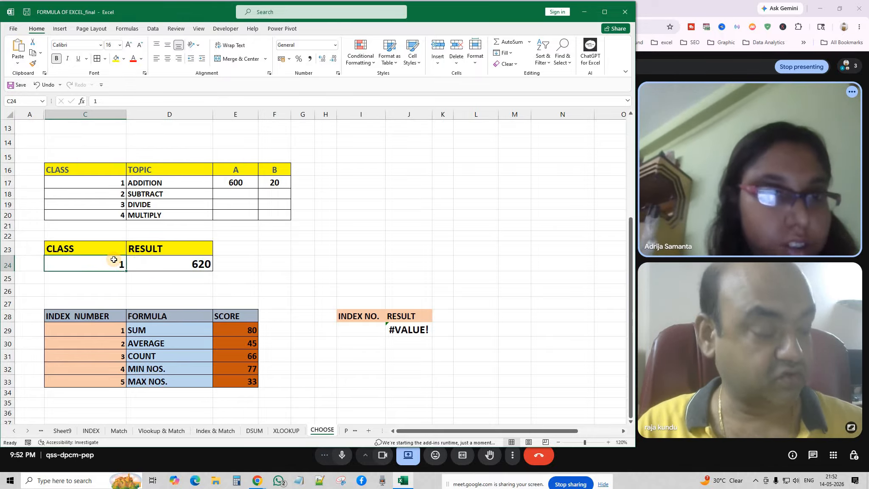
pyautogui.write('2')
pyautogui.click(286, 264)
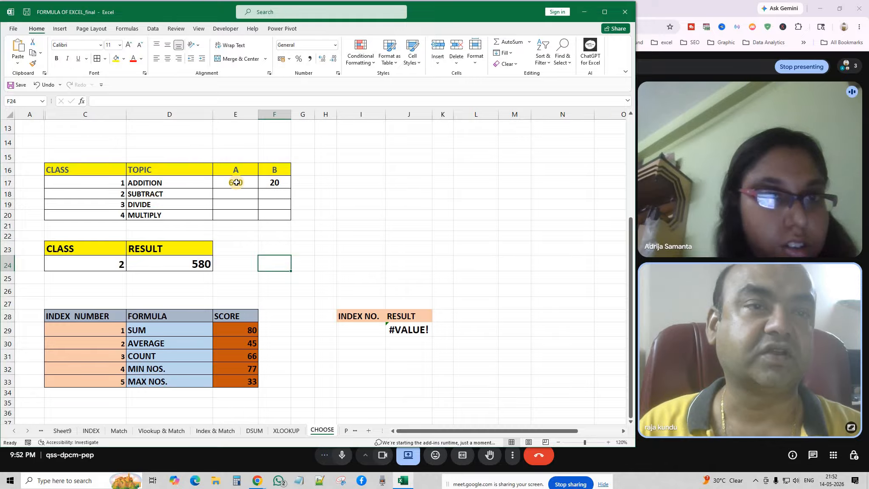
# Step: Test the RESULT formula in D24 with class numbers 3 and 4 in cell C24, and inspect the formula
pyautogui.click(103, 265)
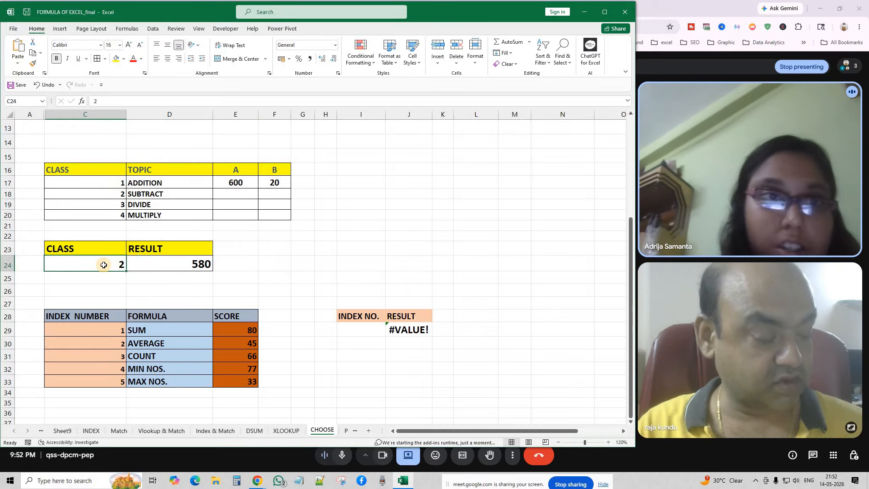
pyautogui.write('3')
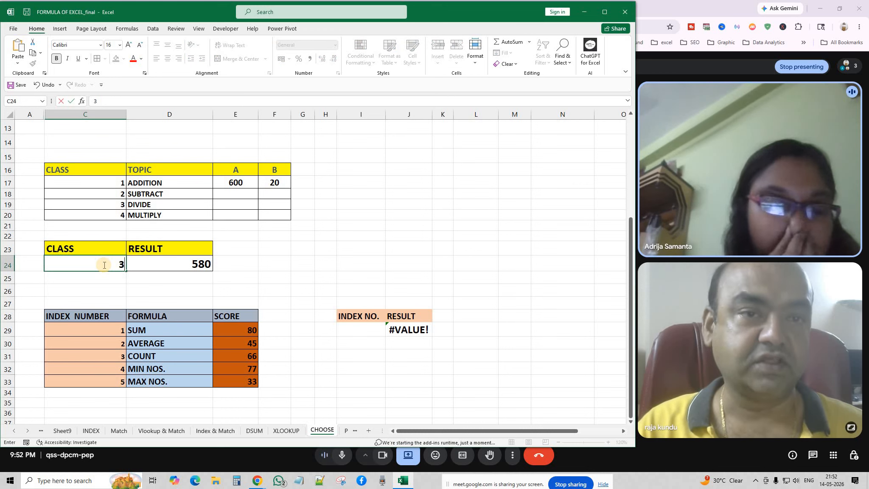
pyautogui.click(268, 256)
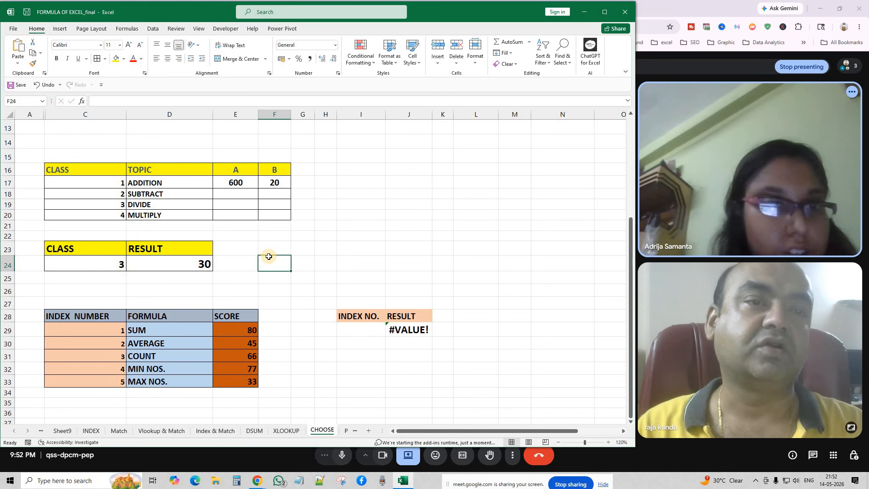
pyautogui.click(120, 265)
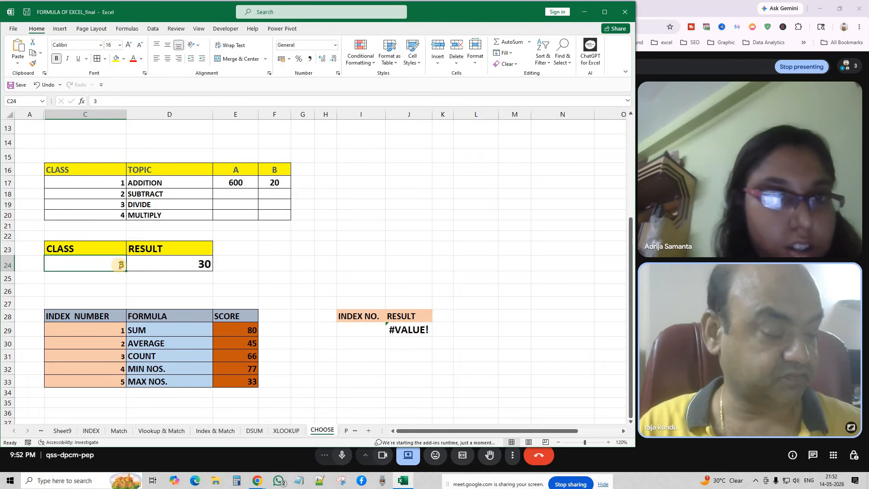
pyautogui.write('4')
pyautogui.click(268, 261)
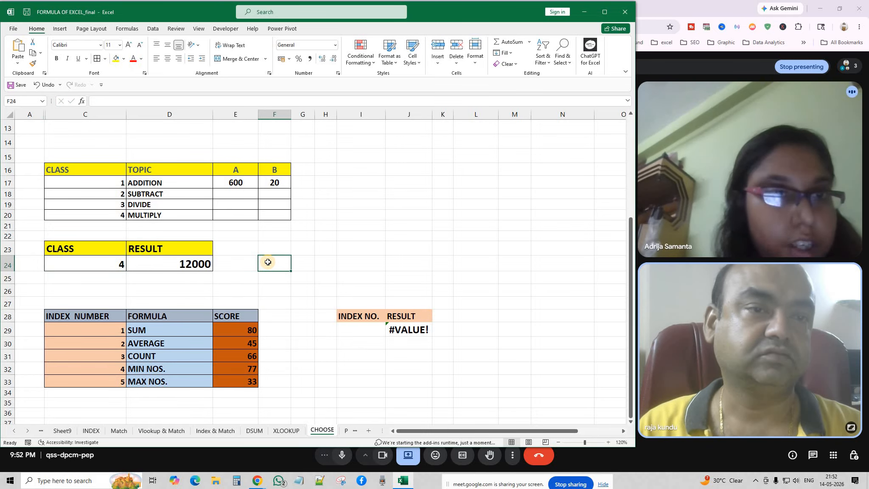
pyautogui.click(184, 262)
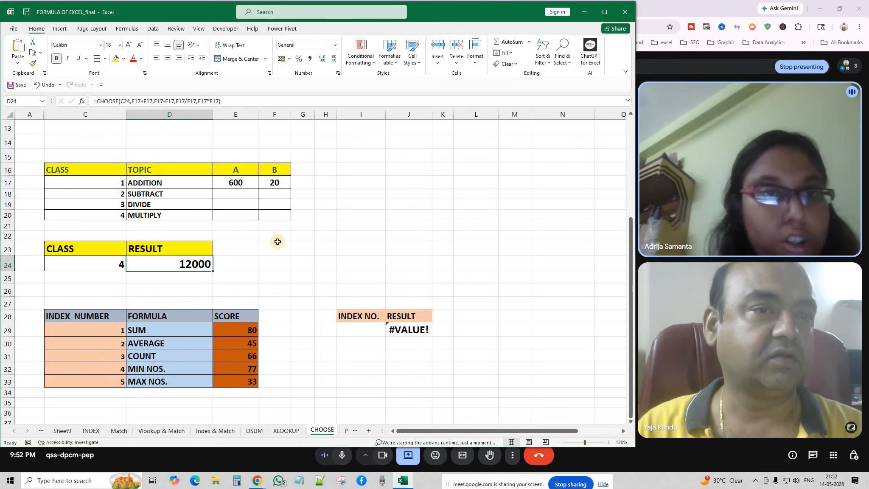
# Step: Test the RESULT formula with class number 5 in cell C24, which is outside the listed classes
pyautogui.click(115, 262)
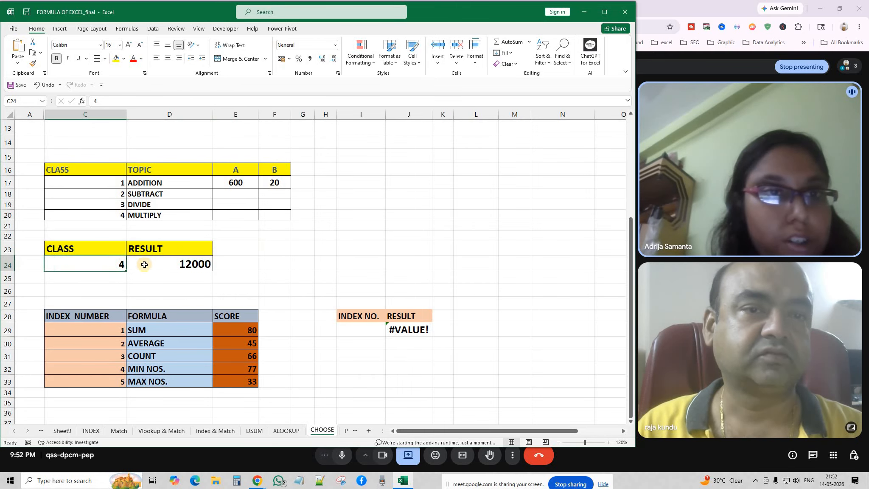
pyautogui.write('5')
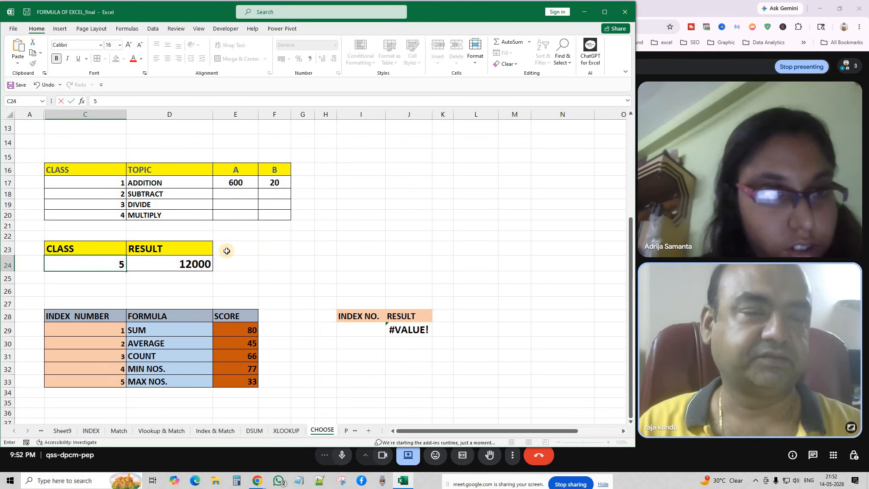
pyautogui.click(271, 273)
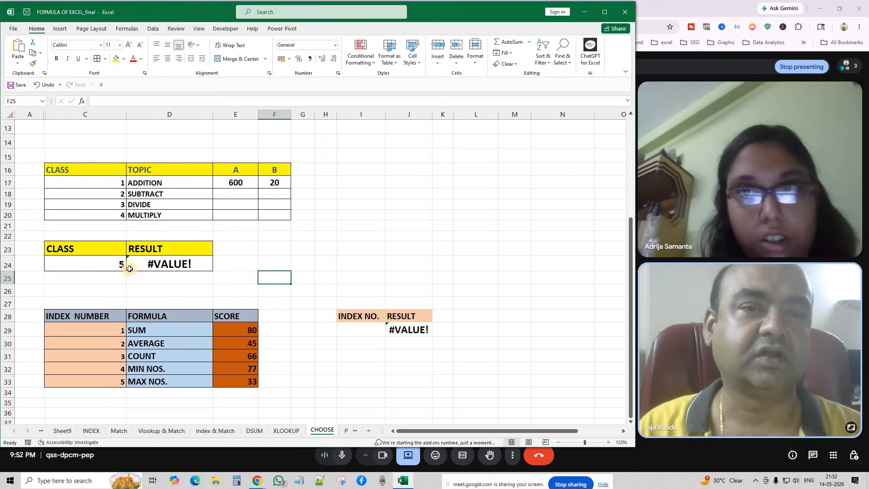
pyautogui.click(109, 260)
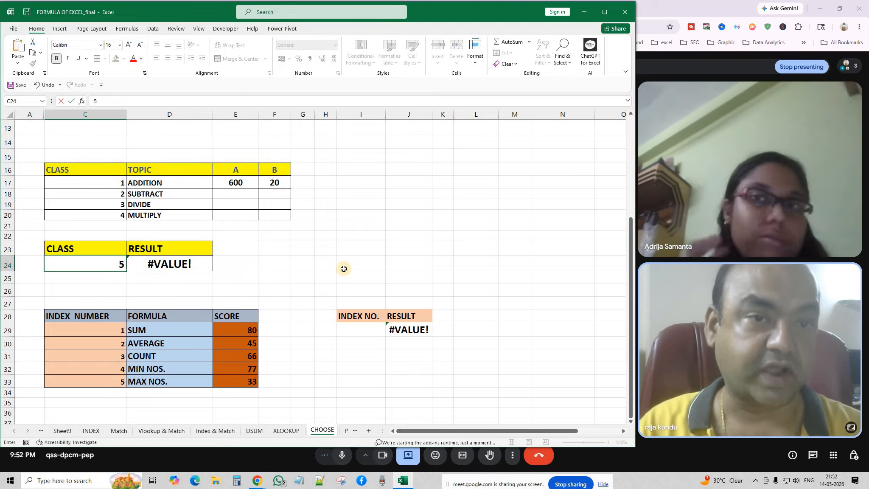
pyautogui.moveTo(344, 267); pyautogui.dragTo(332, 268)
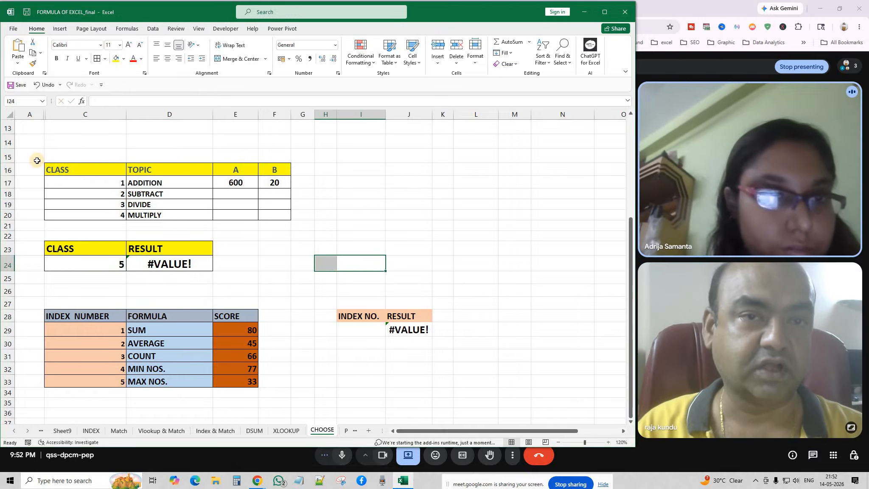
# Step: Highlight the class tables in A15:H25, and clear the class number in cell C24
pyautogui.moveTo(38, 158); pyautogui.dragTo(317, 271)
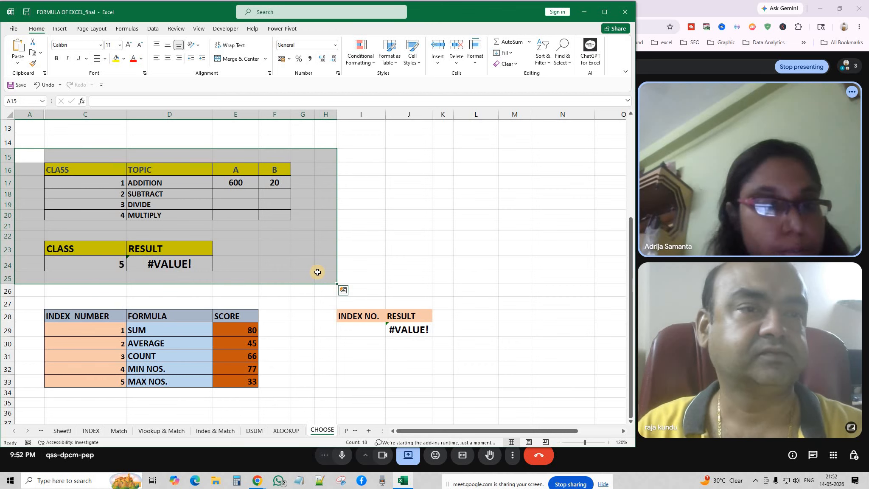
pyautogui.click(379, 246)
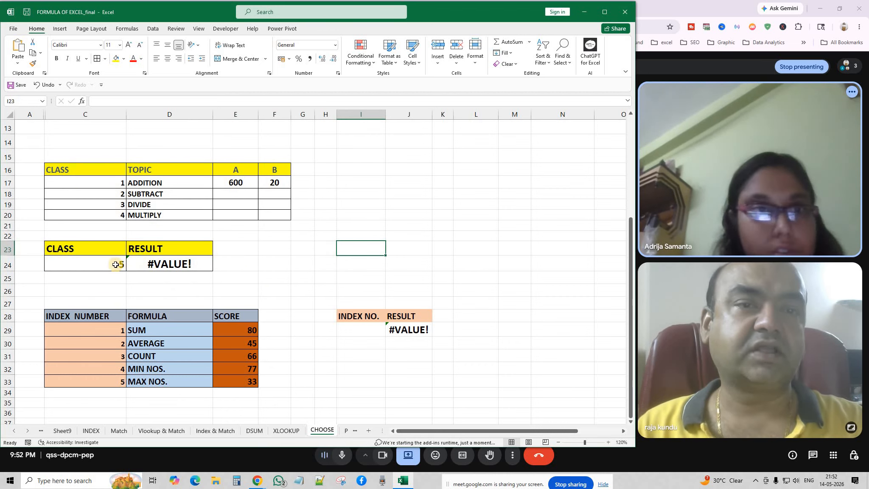
pyautogui.click(114, 264)
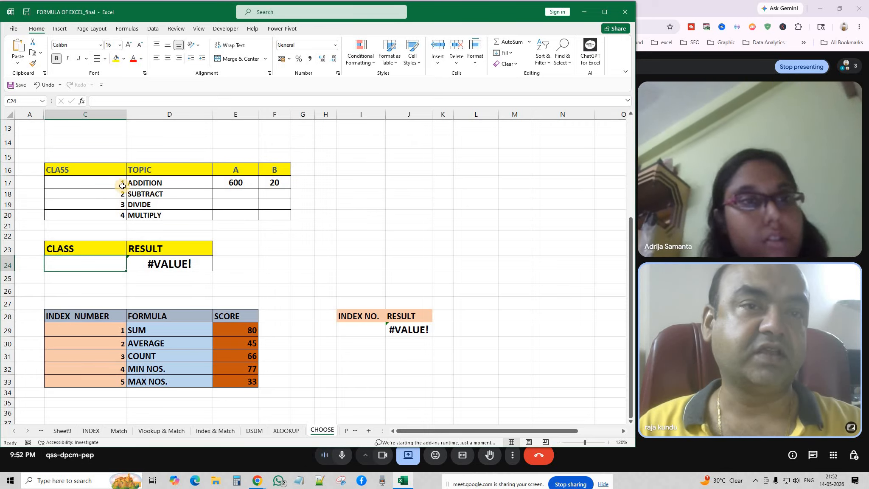
# Step: Review how the class numbers in C17:C20 correspond to the topics in D17:D20
pyautogui.moveTo(116, 188); pyautogui.dragTo(116, 213)
pyautogui.moveTo(163, 182); pyautogui.dragTo(158, 215)
pyautogui.click(335, 182)
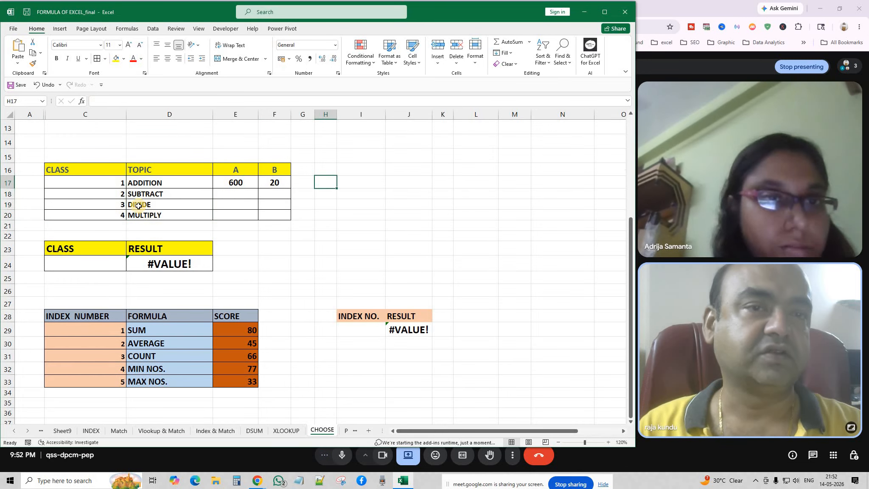
pyautogui.moveTo(115, 186); pyautogui.dragTo(116, 215)
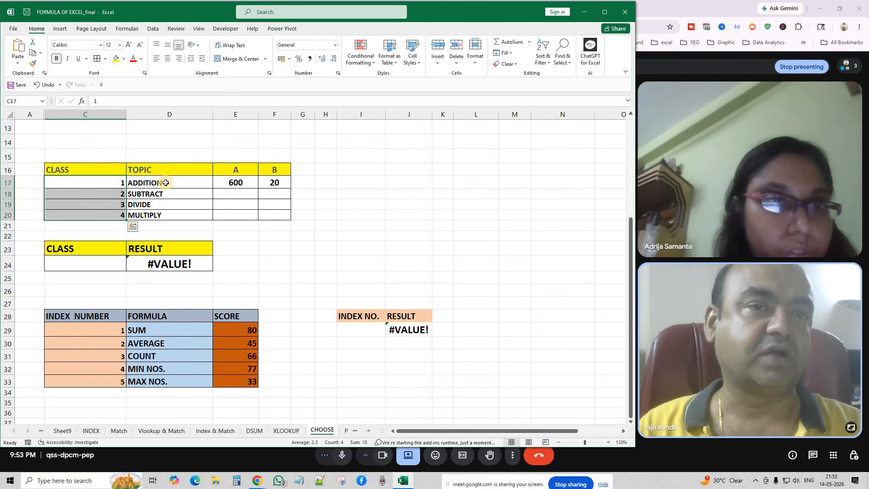
pyautogui.click(151, 185)
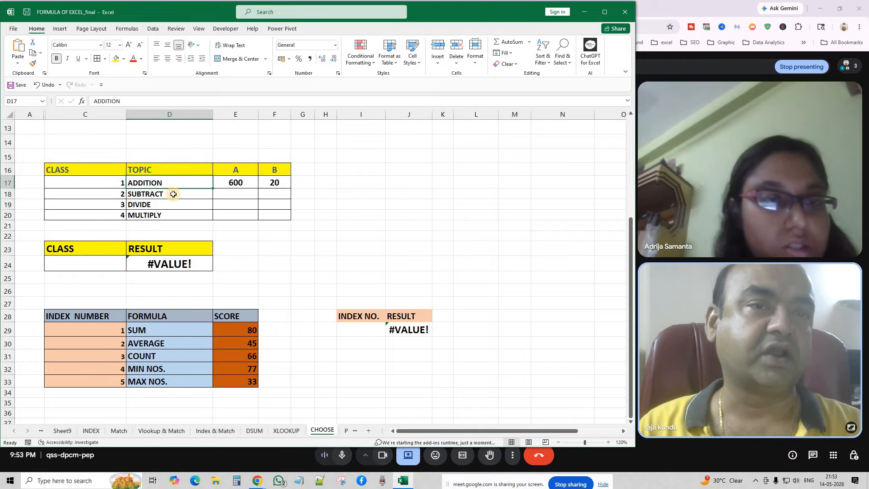
pyautogui.click(168, 193)
pyautogui.click(158, 206)
pyautogui.click(156, 215)
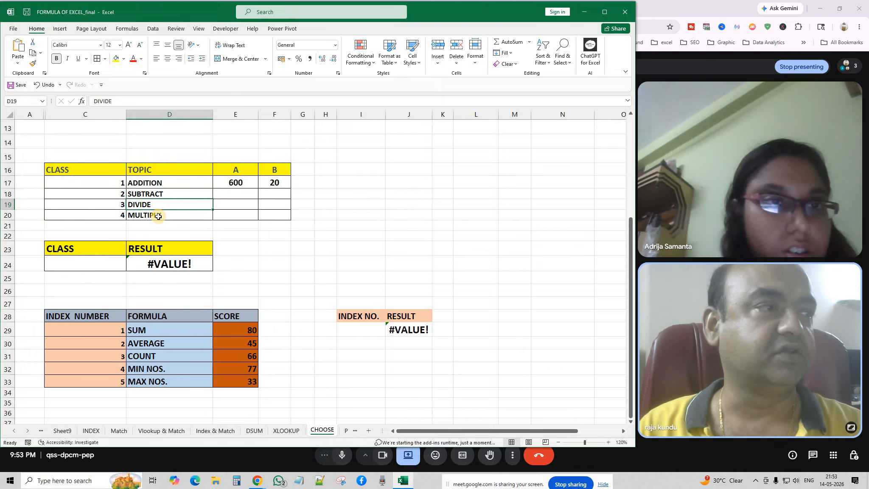
pyautogui.moveTo(100, 185); pyautogui.dragTo(111, 214)
pyautogui.click(340, 251)
pyautogui.click(243, 262)
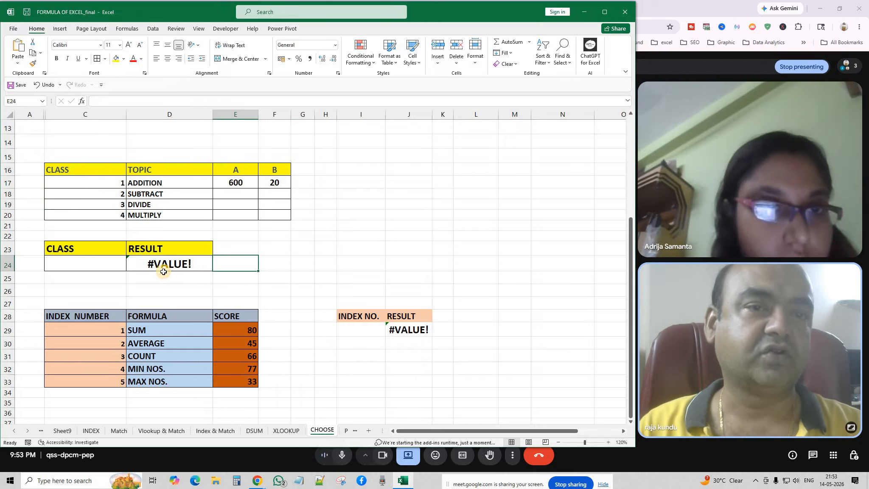
# Step: Inspect the CHOOSE formula in D24, and make row 24 slightly taller
pyautogui.doubleClick(169, 263)
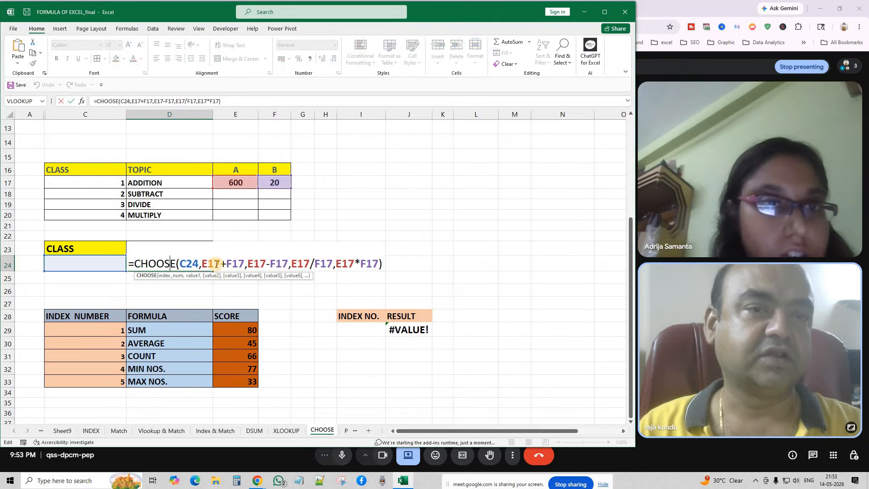
pyautogui.press('Return')
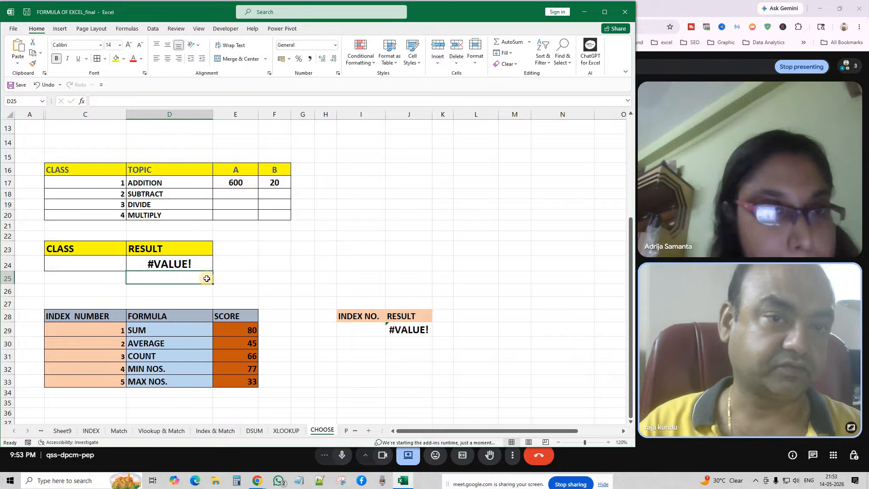
pyautogui.moveTo(12, 271); pyautogui.dragTo(12, 278)
# Step: Review each argument of the CHOOSE formula in D24, from the addition and subtraction values through division and multiplication
pyautogui.click(178, 269)
pyautogui.doubleClick(179, 270)
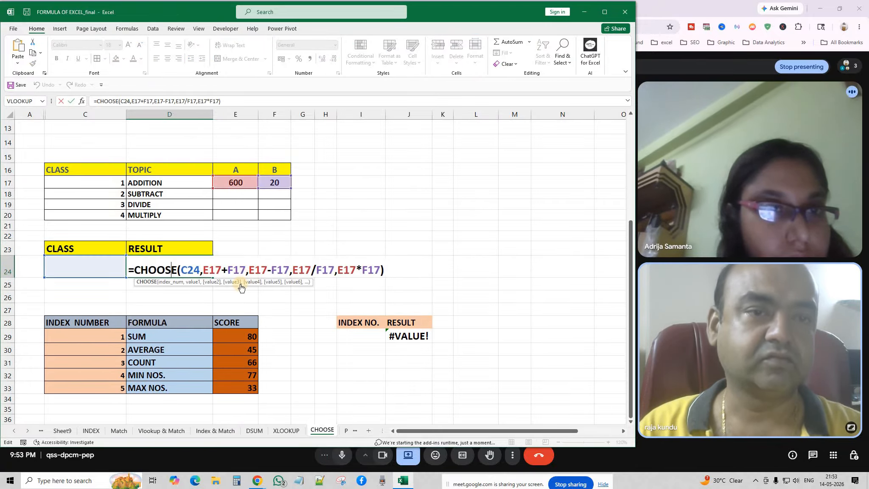
pyautogui.click(185, 273)
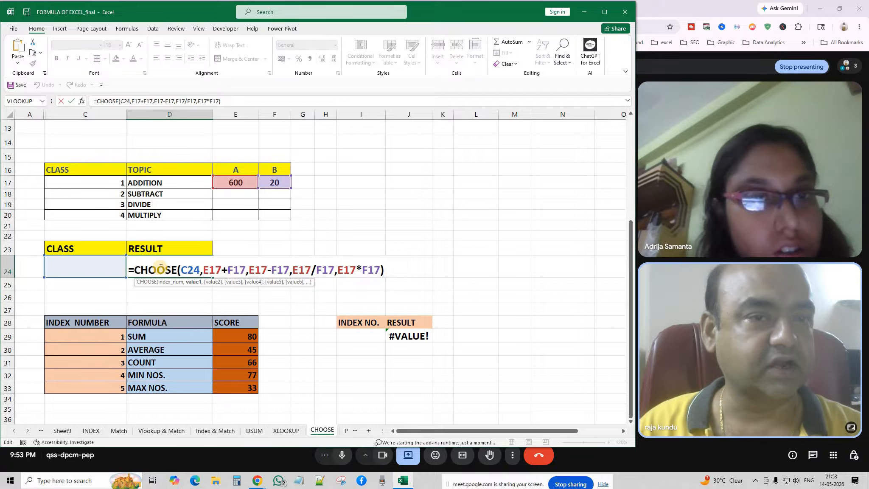
pyautogui.click(249, 270)
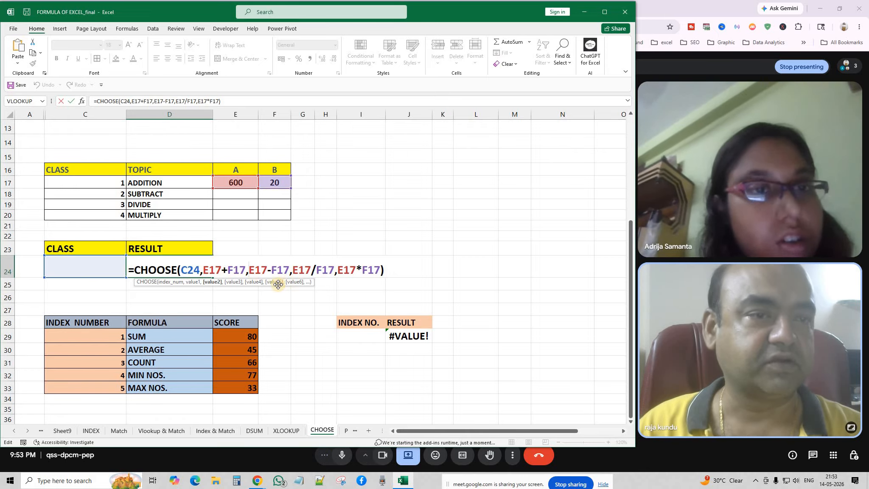
pyautogui.click(292, 270)
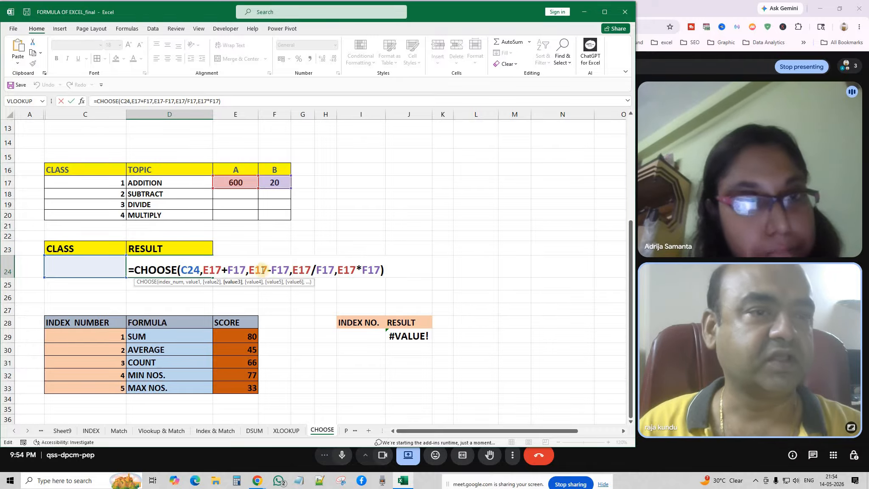
pyautogui.click(348, 270)
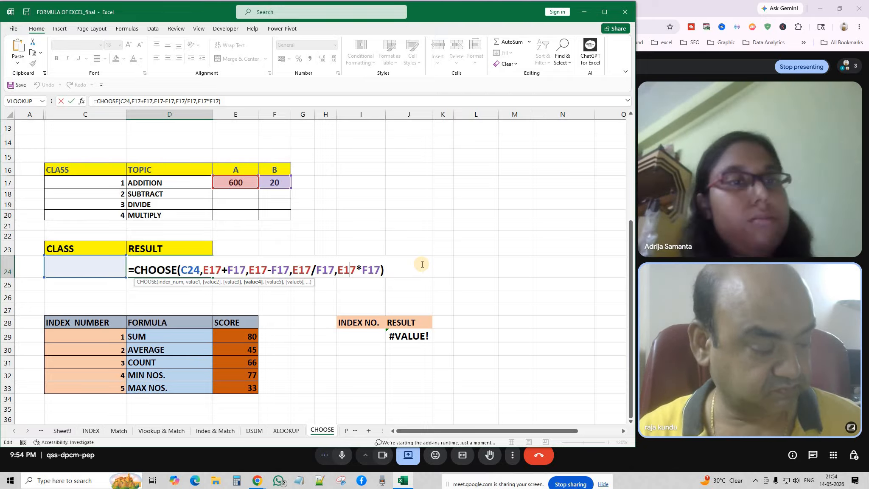
pyautogui.press('Return')
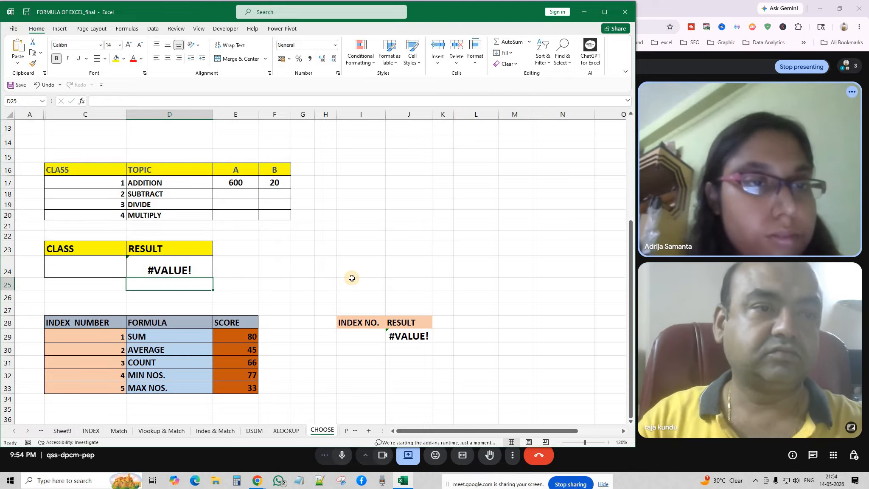
pyautogui.click(380, 265)
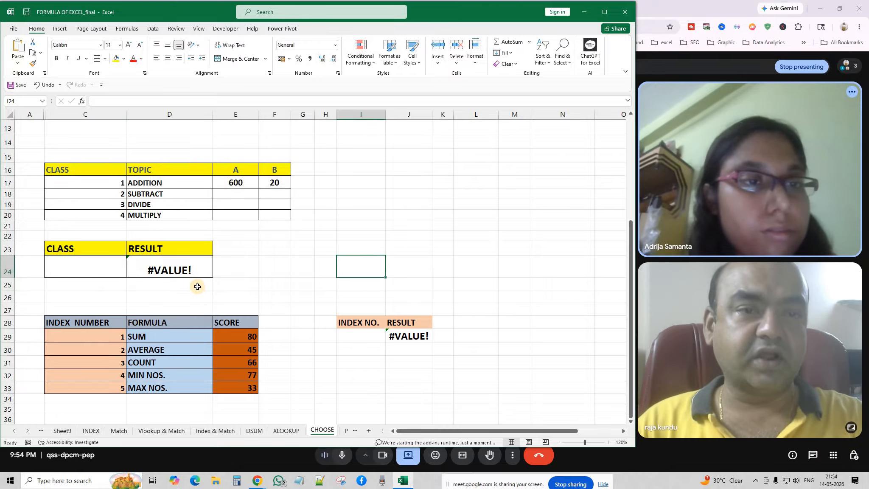
# Step: Compare the class tables with the index table, and review the formula names in D29:D33
pyautogui.scroll(-2, 251, 315)
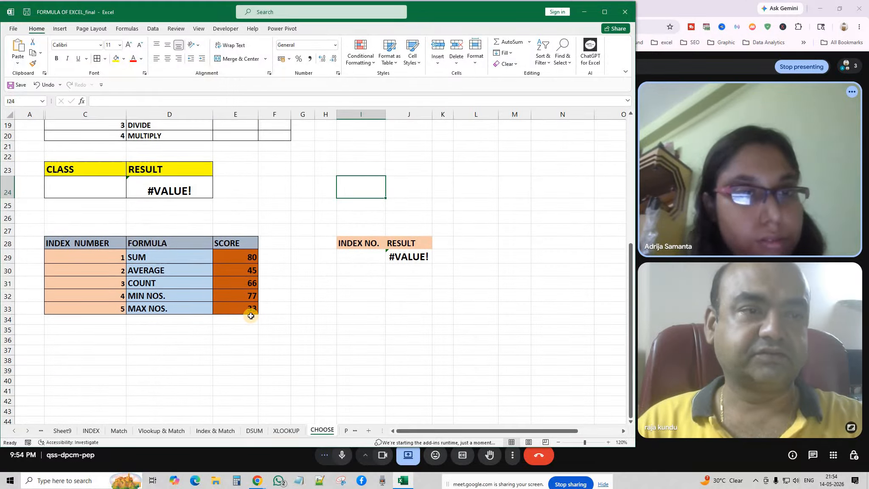
pyautogui.scroll(-1, 251, 316)
pyautogui.click(329, 307)
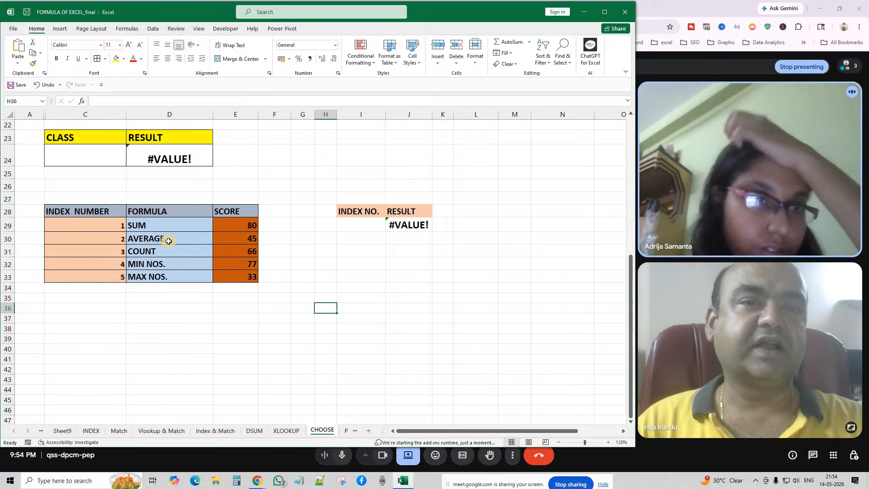
pyautogui.scroll(5, 180, 228)
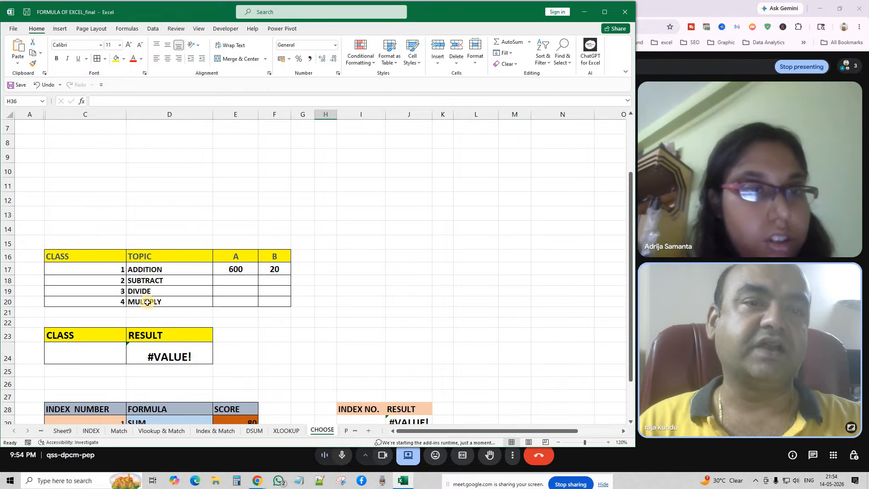
pyautogui.scroll(-4, 147, 302)
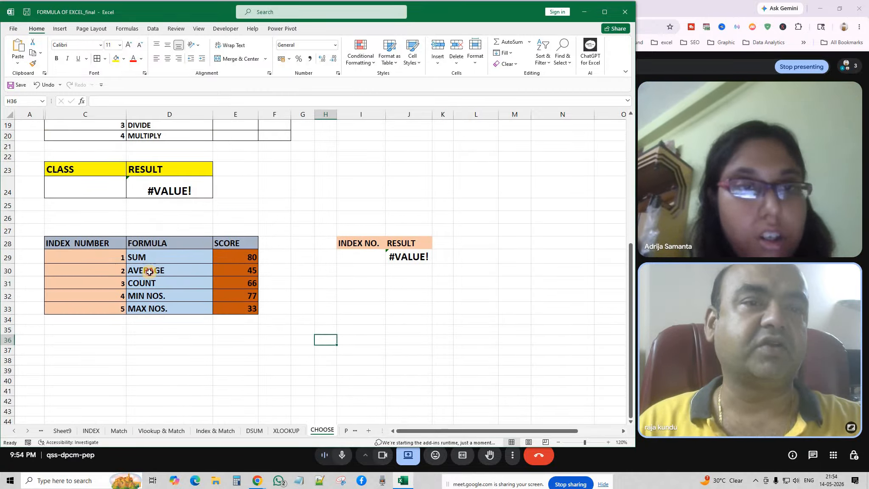
pyautogui.click(149, 259)
pyautogui.click(147, 285)
pyautogui.click(146, 299)
pyautogui.moveTo(146, 302); pyautogui.dragTo(146, 311)
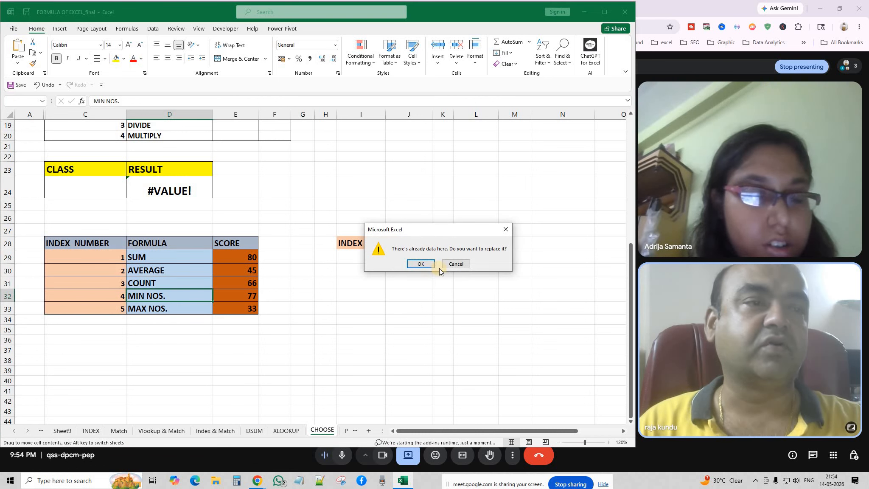
pyautogui.click(460, 260)
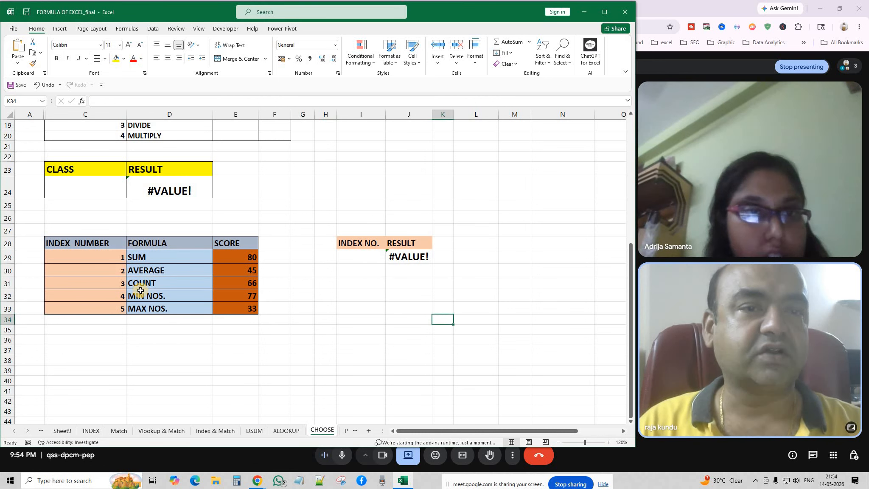
# Step: Review the scores in E29:E33 and how the index numbers in column C correspond to the formula names in column D
pyautogui.moveTo(244, 255); pyautogui.dragTo(248, 306)
pyautogui.click(359, 296)
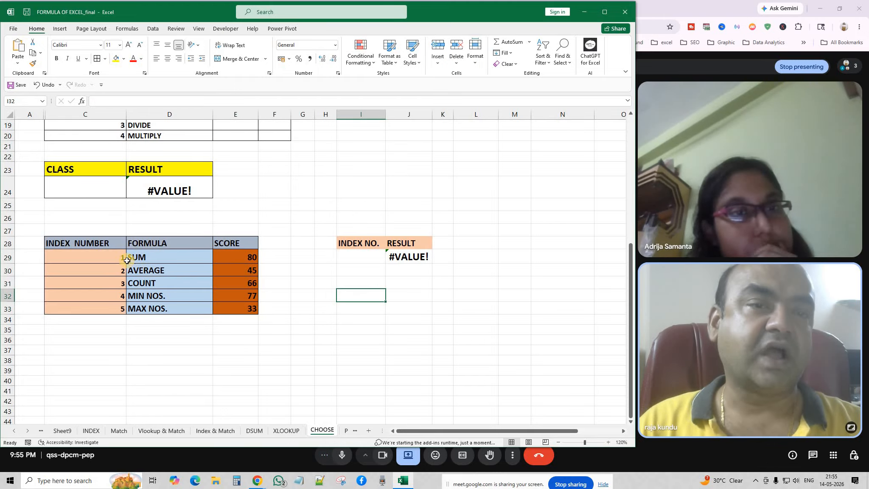
pyautogui.moveTo(123, 256); pyautogui.dragTo(137, 255)
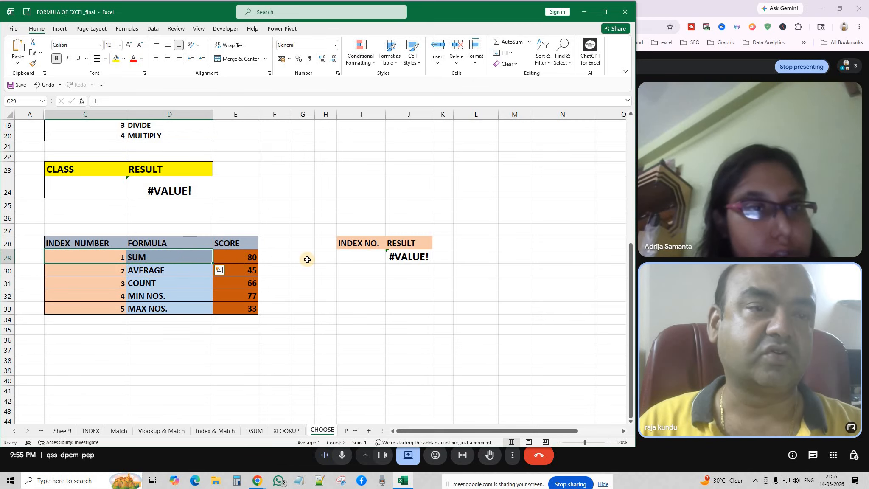
pyautogui.click(366, 256)
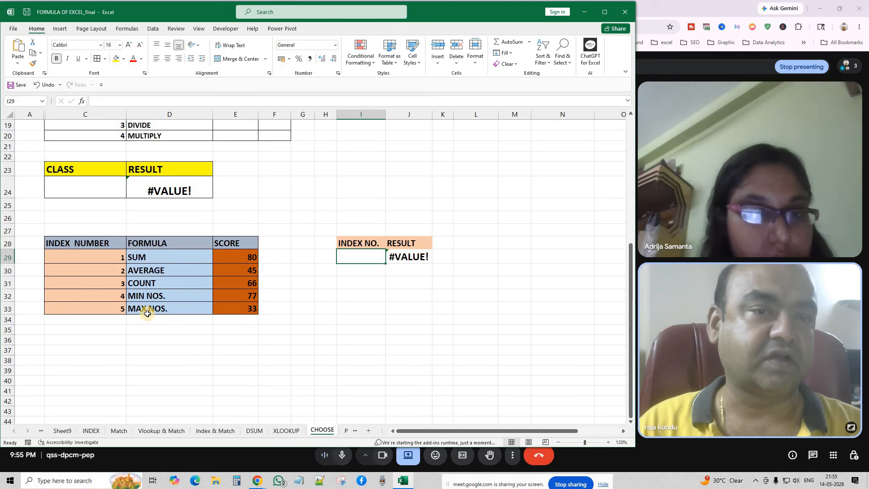
pyautogui.click(157, 270)
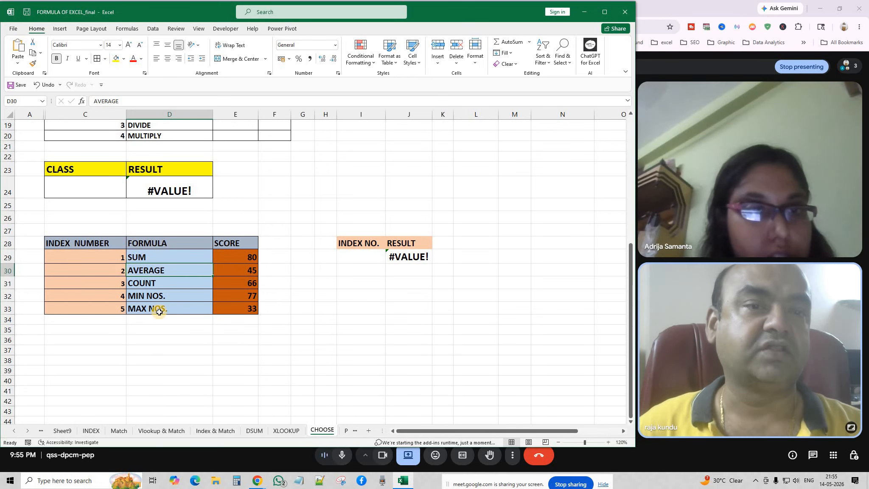
# Step: Collapse columns G and H beside the index table, and test the RESULT formula in J29 with index number 1 in I29
pyautogui.moveTo(336, 115); pyautogui.dragTo(277, 126)
pyautogui.click(330, 291)
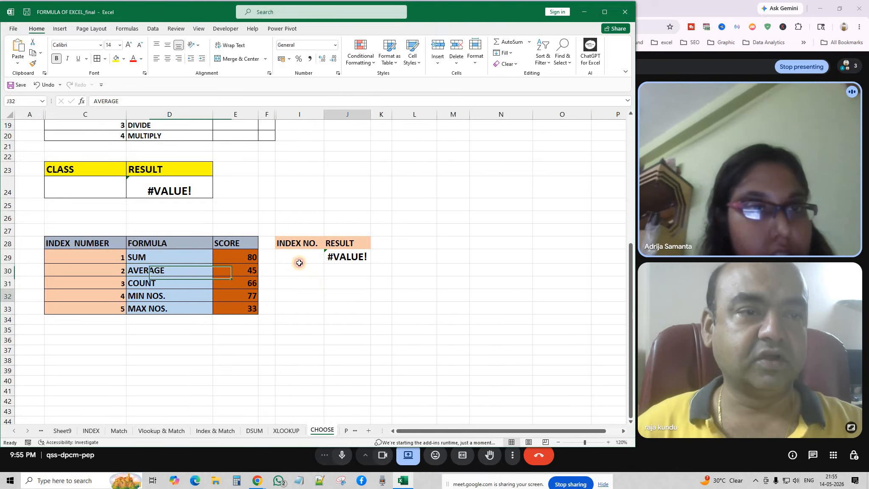
pyautogui.click(297, 250)
pyautogui.write('1')
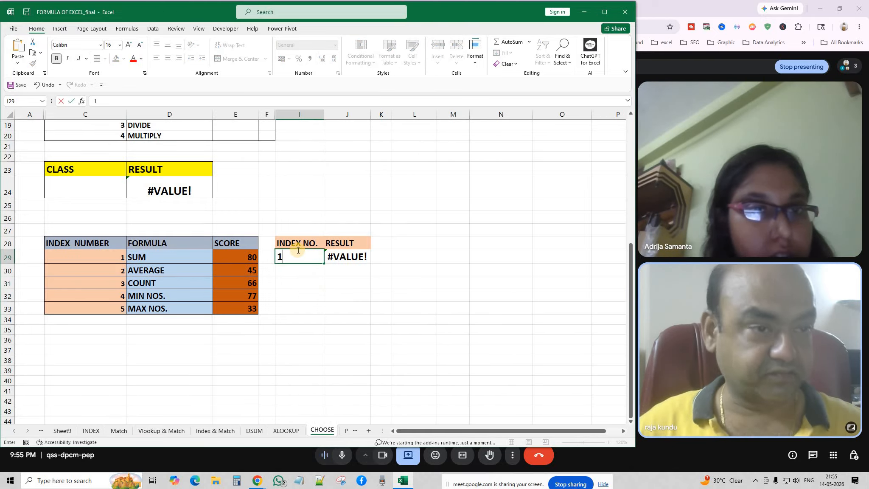
pyautogui.click(418, 320)
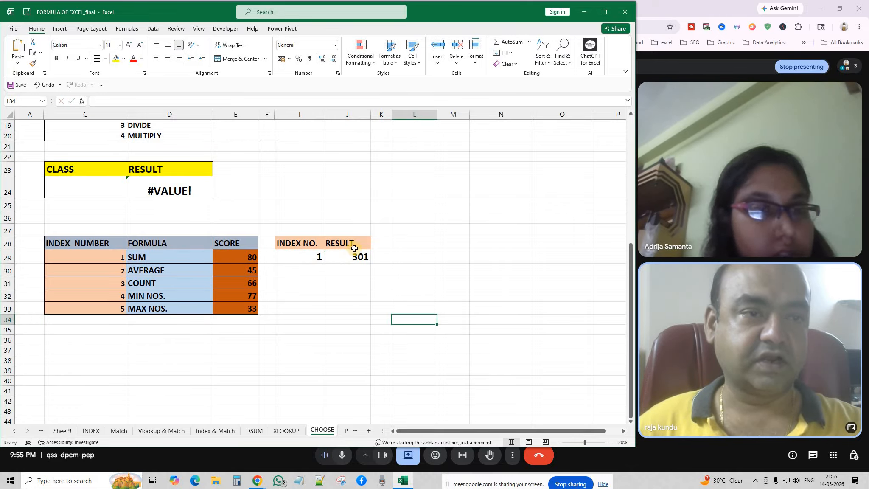
pyautogui.click(355, 255)
# Step: Test the RESULT formula in J29 with index numbers 2, 3, 4 and 5 in cell I29
pyautogui.click(308, 260)
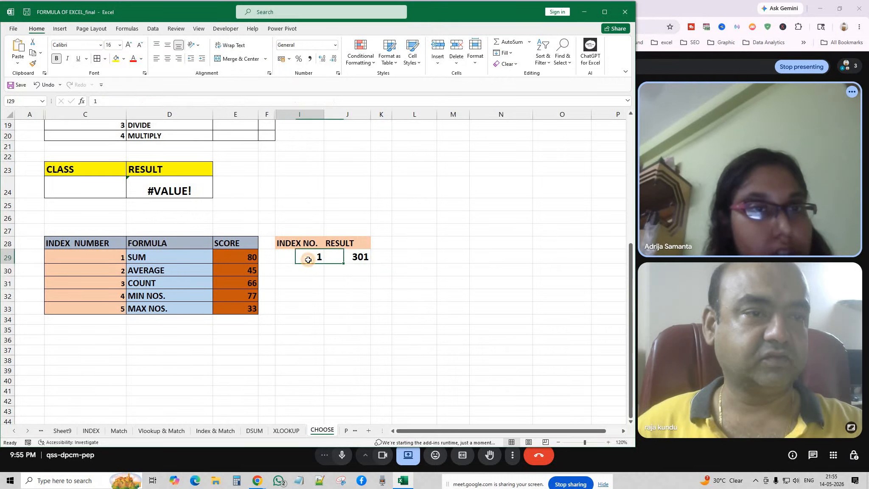
pyautogui.write('2')
pyautogui.press('Return')
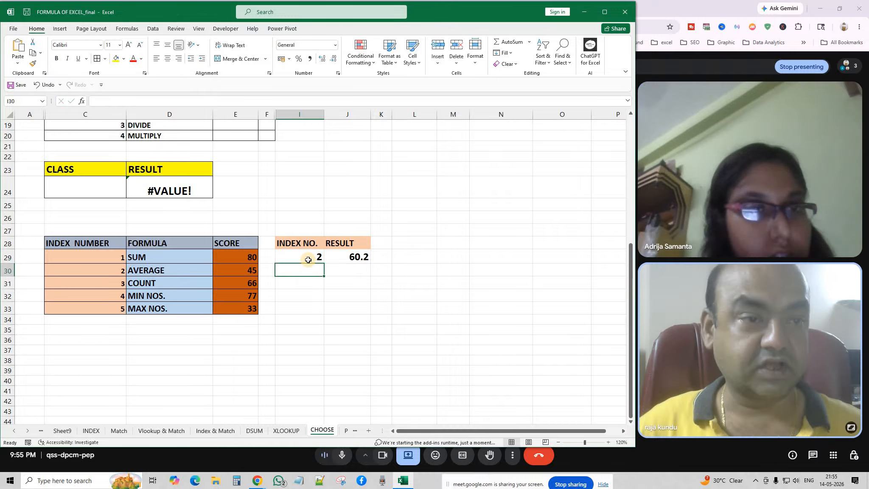
pyautogui.click(307, 259)
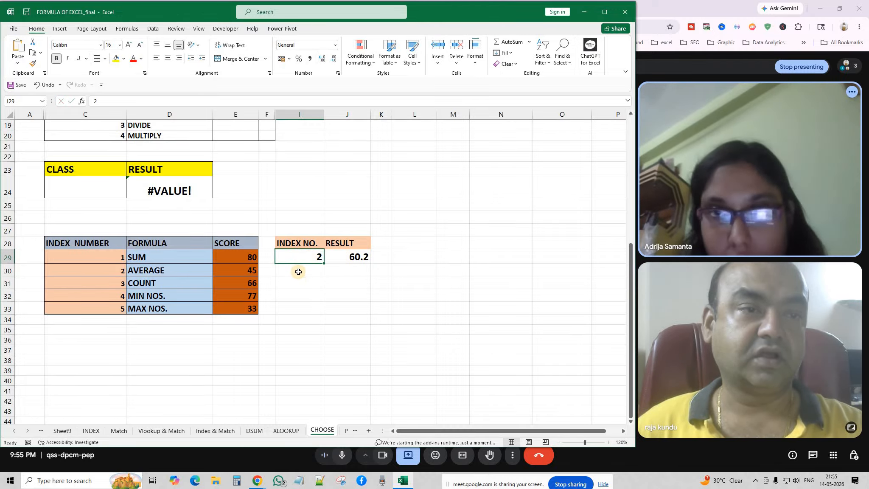
pyautogui.write('3')
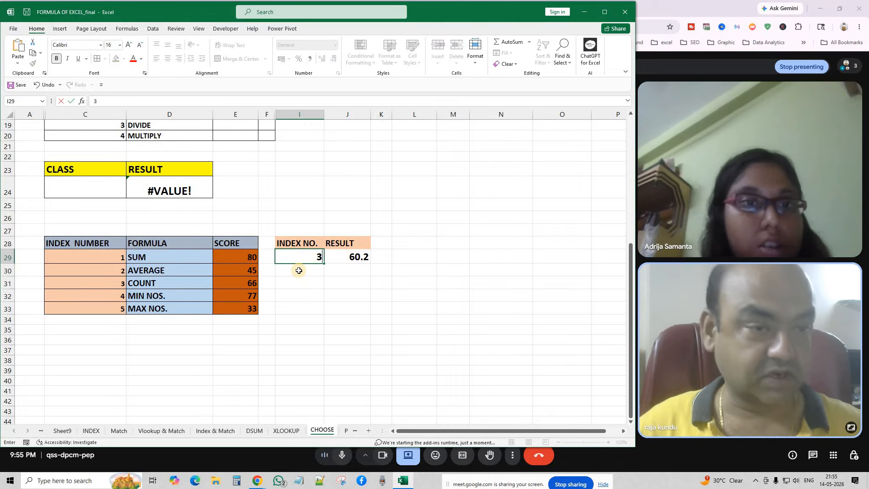
pyautogui.press('Return')
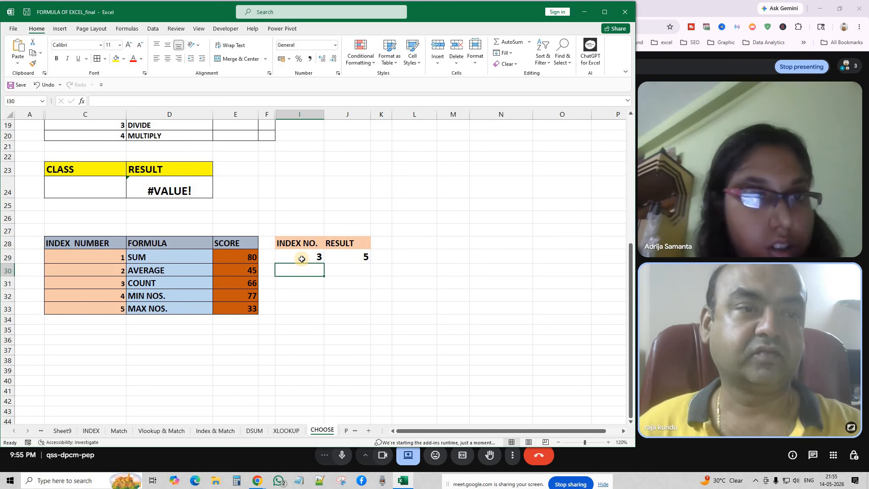
pyautogui.click(304, 255)
pyautogui.write('4')
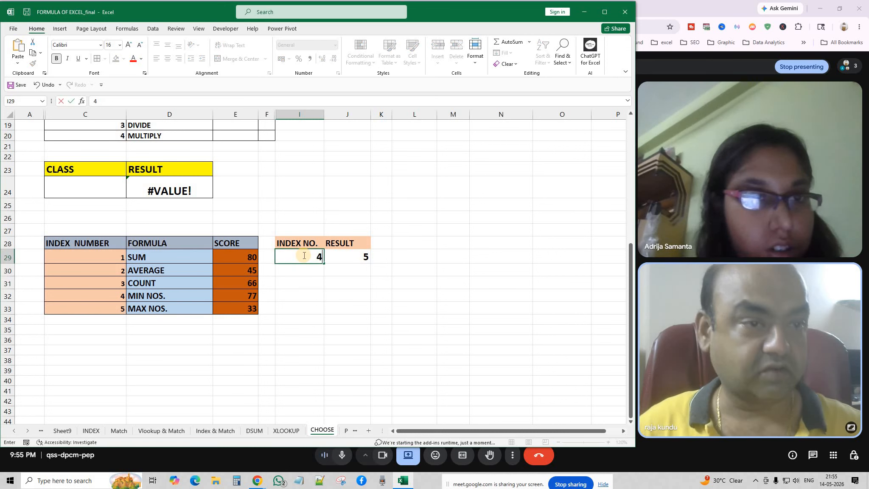
pyautogui.click(387, 338)
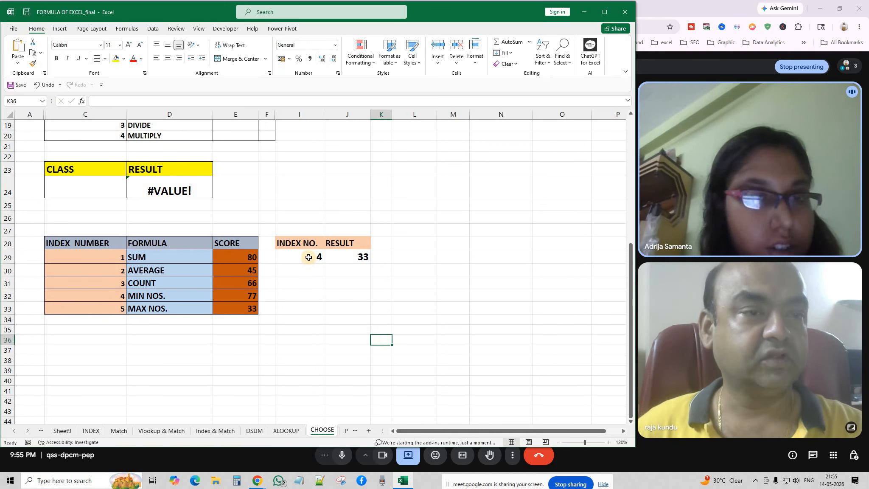
pyautogui.click(309, 257)
pyautogui.write('5')
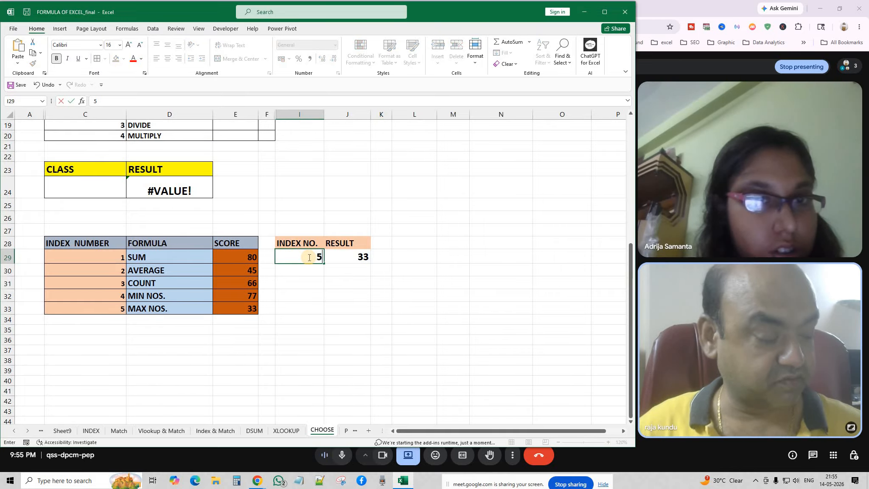
pyautogui.press('Return')
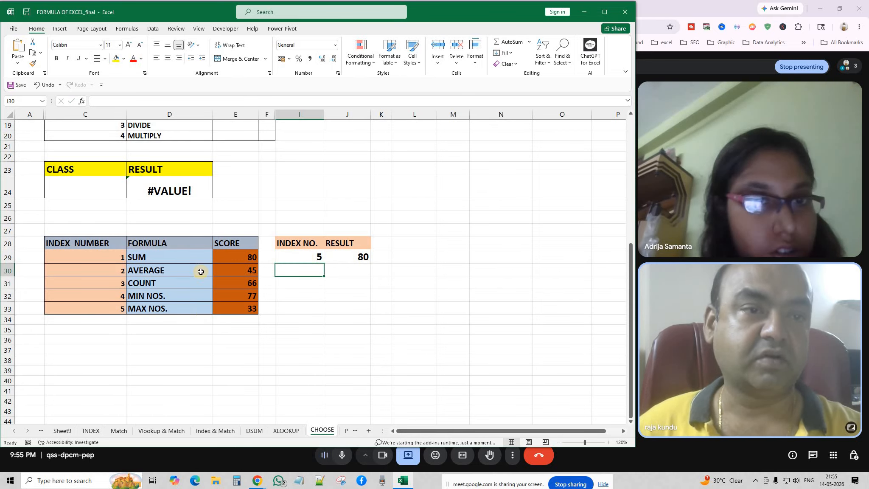
# Step: Change the SUM row's score in E29 to 95 to test how the RESULT formula responds
pyautogui.click(253, 257)
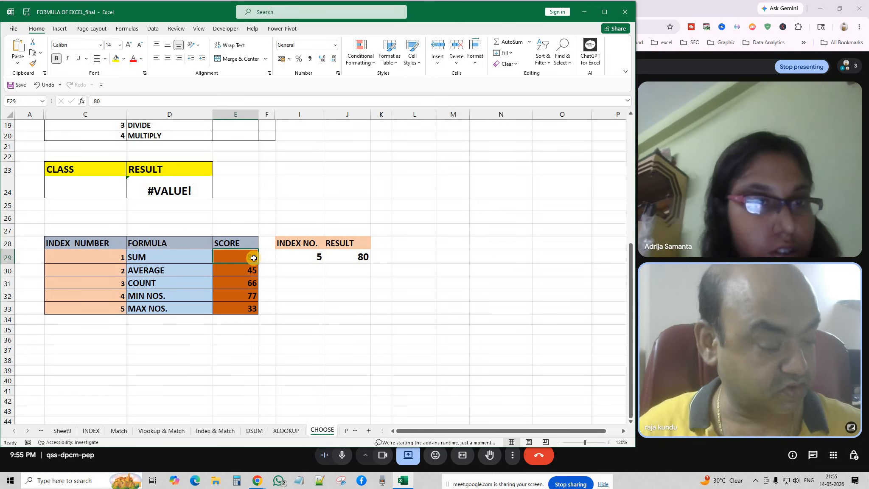
pyautogui.write('95')
pyautogui.press('Return')
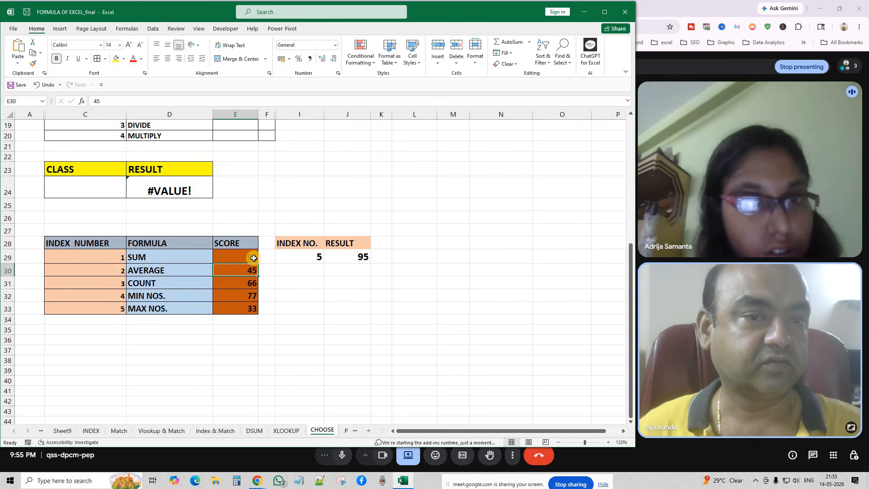
pyautogui.click(342, 272)
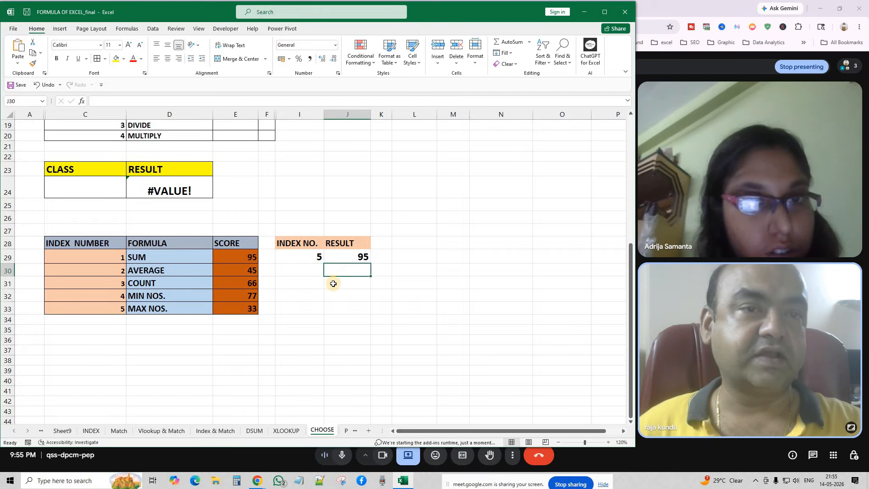
pyautogui.scroll(-1, 334, 283)
pyautogui.scroll(-1, 102, 217)
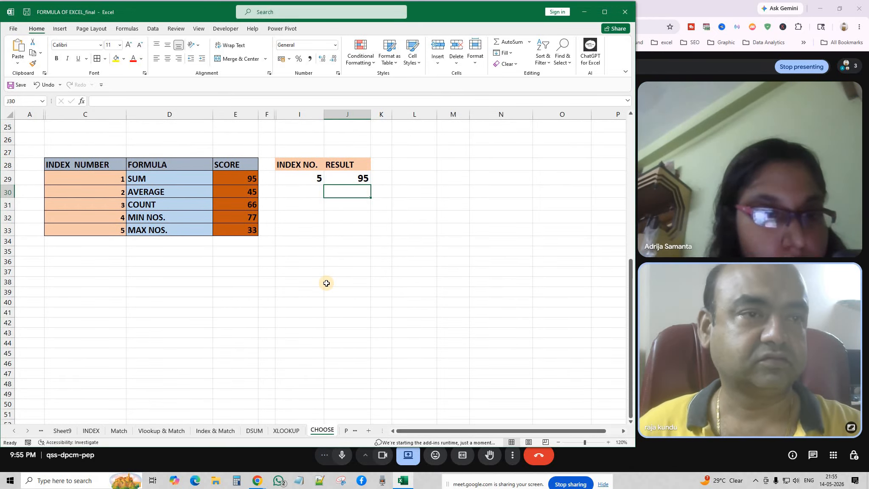
# Step: Clear the index number from cell I29 and narrow column A to a thin strip
pyautogui.click(310, 179)
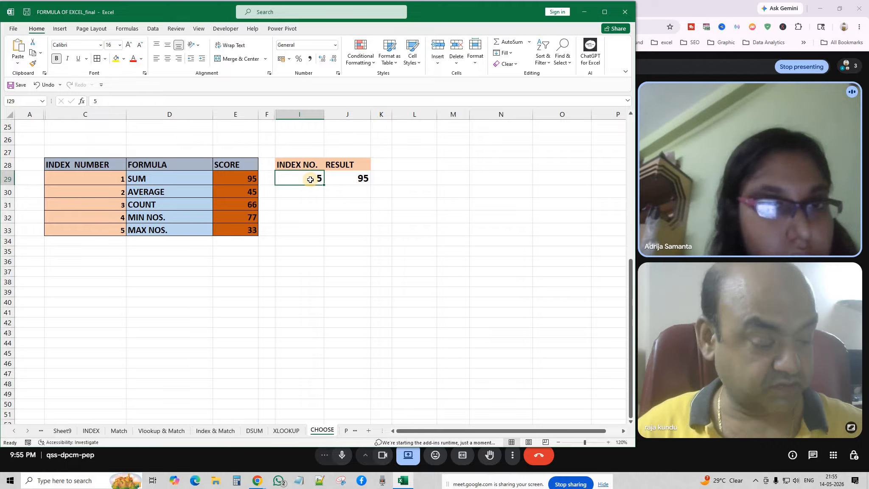
pyautogui.press('Delete')
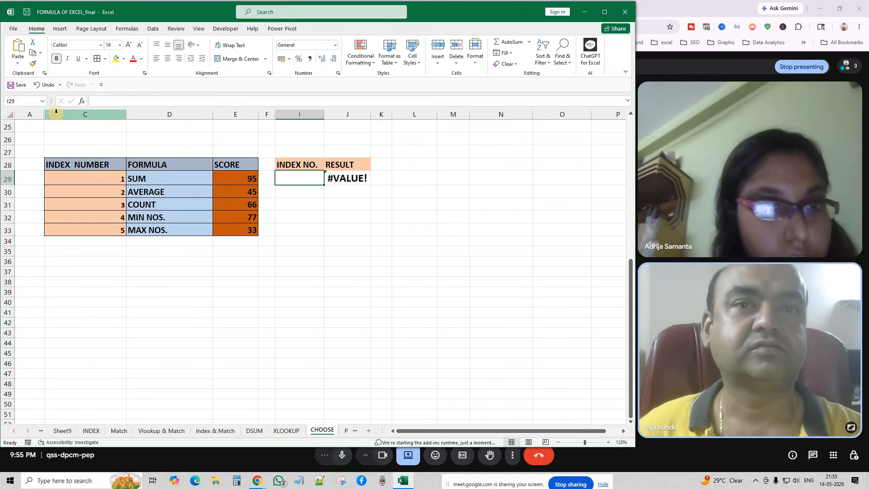
pyautogui.moveTo(45, 116); pyautogui.dragTo(20, 122)
pyautogui.click(195, 284)
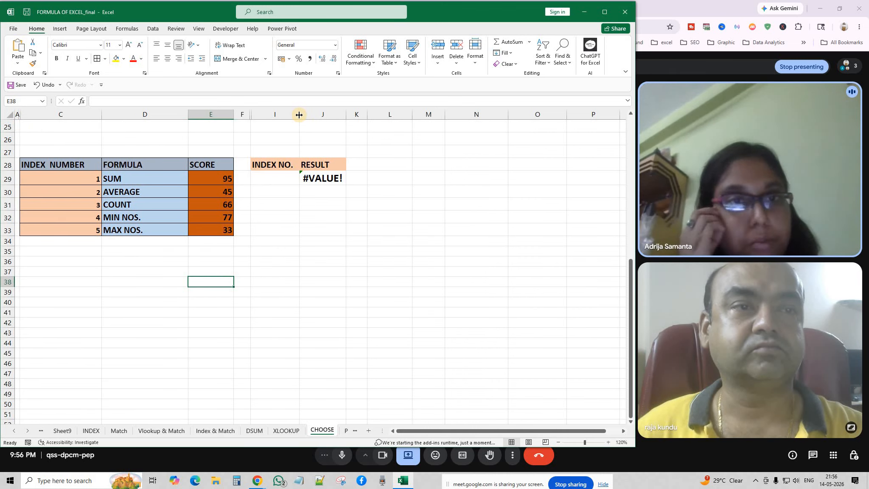
# Step: Inspect the CHOOSE formula in J29 while its index cell I29 is empty
pyautogui.click(310, 219)
pyautogui.click(271, 178)
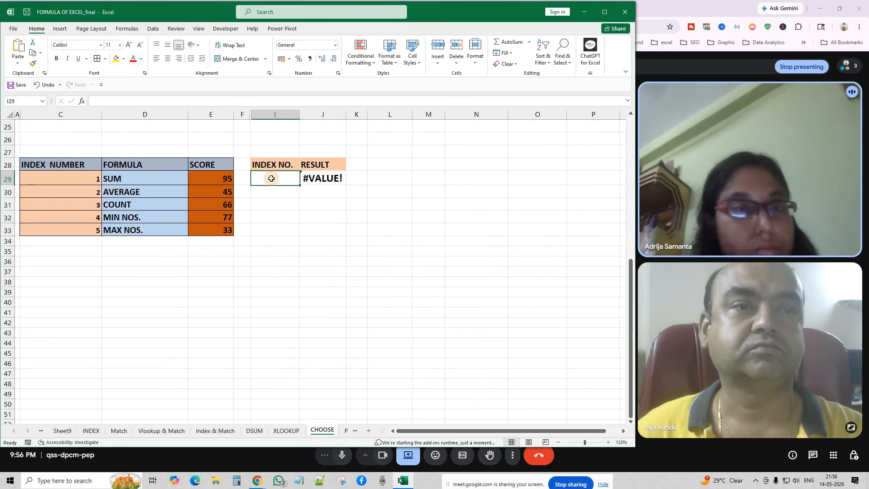
pyautogui.doubleClick(315, 177)
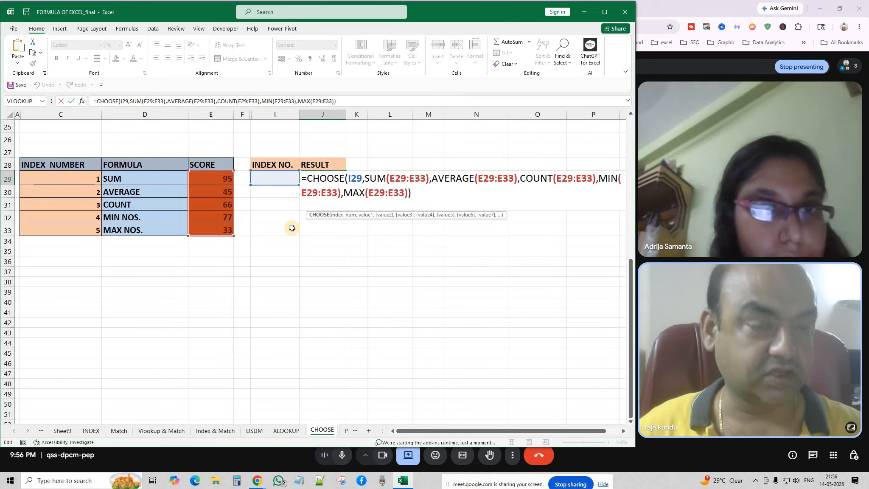
pyautogui.press('Return')
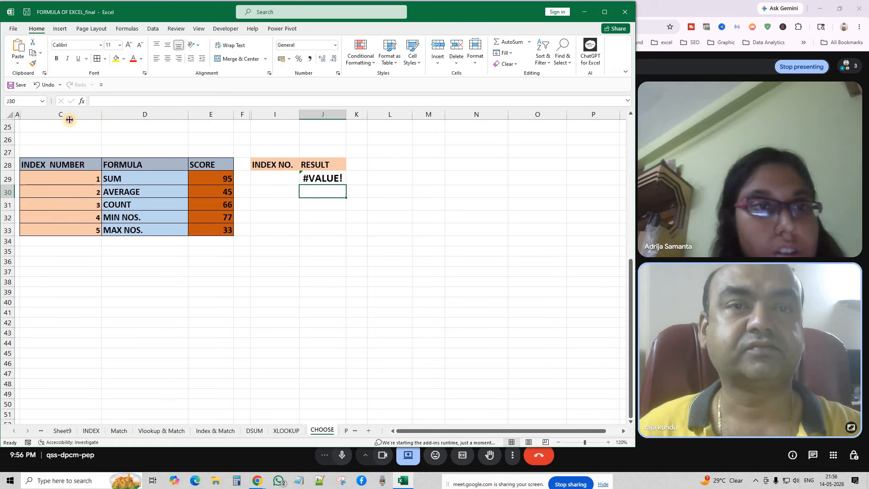
# Step: Narrow columns C and D of the index table and break the INDEX NUMBER header in C28 onto two lines
pyautogui.moveTo(70, 120); pyautogui.dragTo(65, 126)
pyautogui.moveTo(147, 117); pyautogui.dragTo(107, 121)
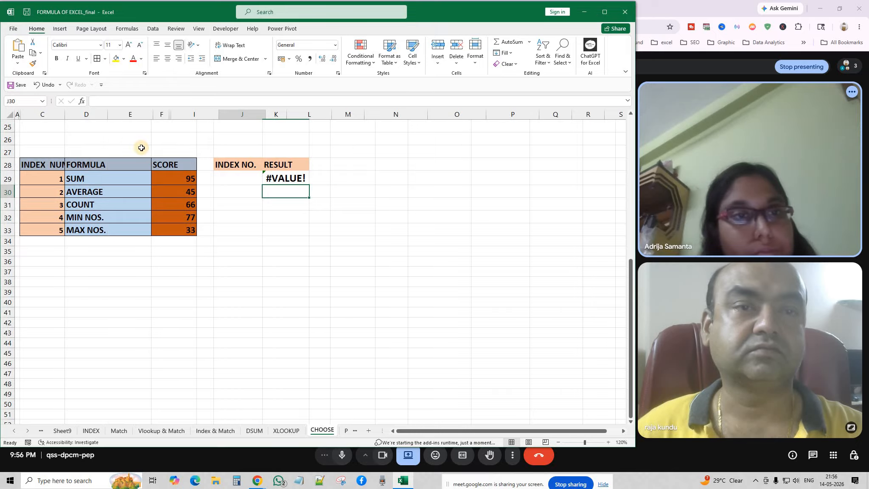
pyautogui.doubleClick(50, 166)
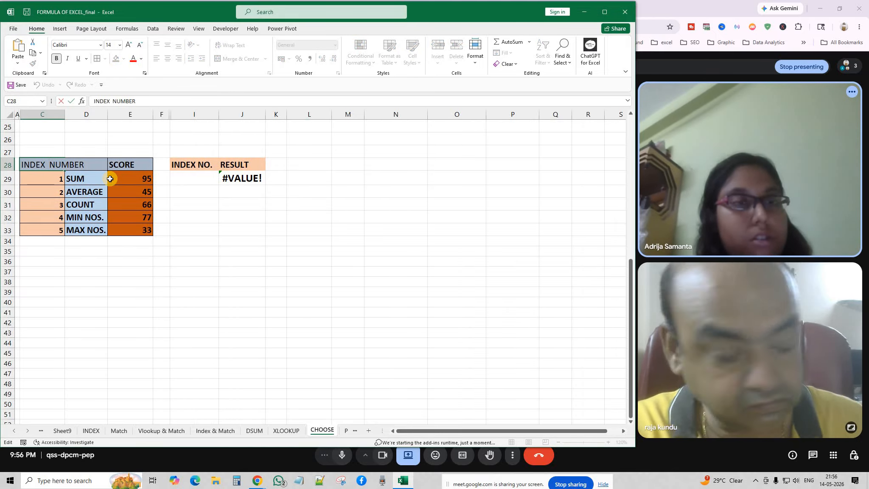
pyautogui.hotkey('alt', 'Return')
pyautogui.click(163, 295)
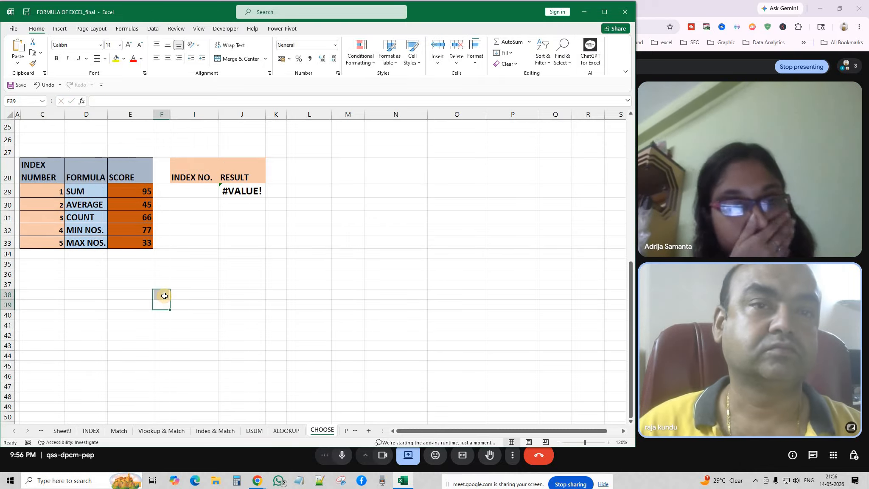
# Step: View J29's full formula and zoom the sheet out to 110% to make more room for it
pyautogui.doubleClick(240, 191)
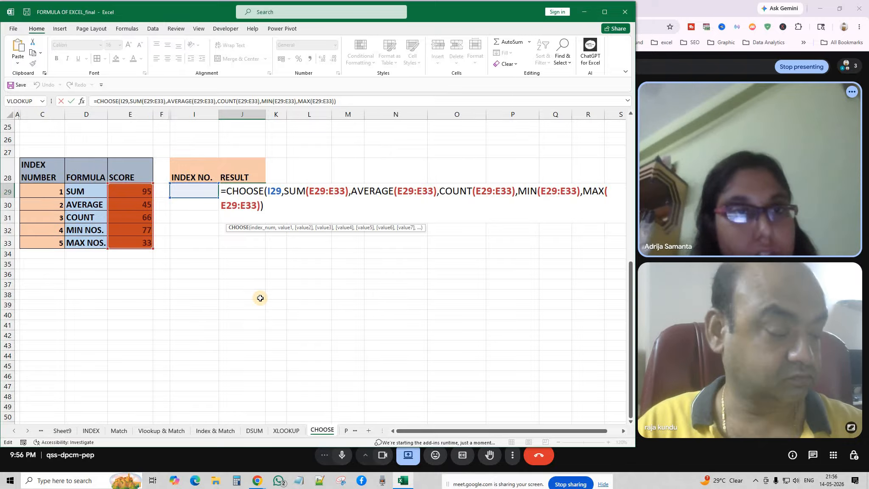
pyautogui.press('Return')
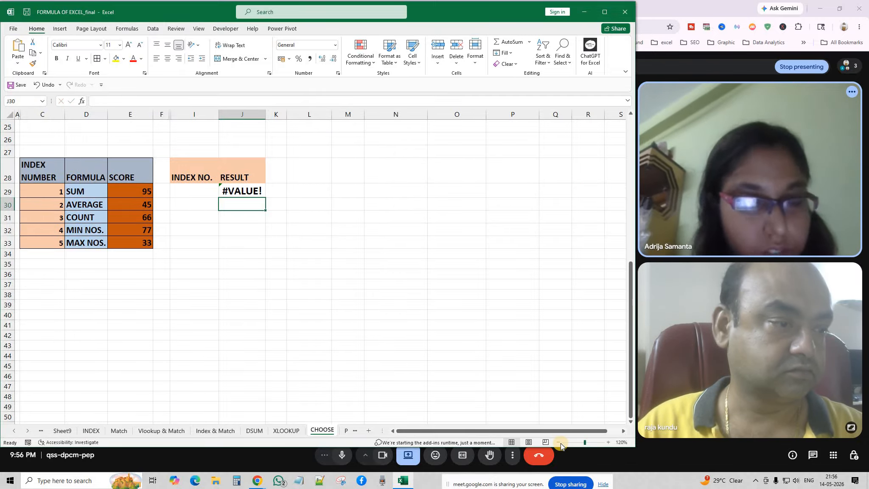
pyautogui.click(557, 442)
pyautogui.scroll(5, 531, 412)
pyautogui.scroll(-4, 348, 242)
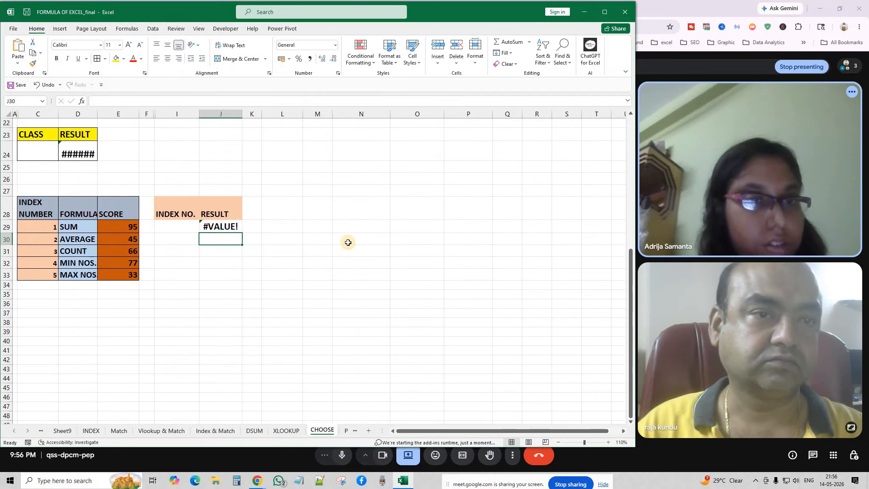
pyautogui.scroll(-1, 348, 242)
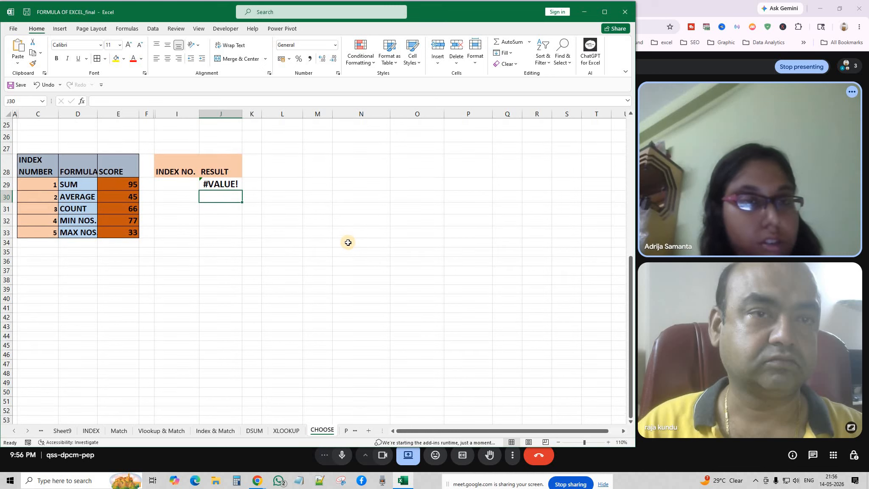
# Step: Examine the I29 index argument at the start of the CHOOSE formula in J29, together with the empty INDEX NO. cell
pyautogui.doubleClick(226, 183)
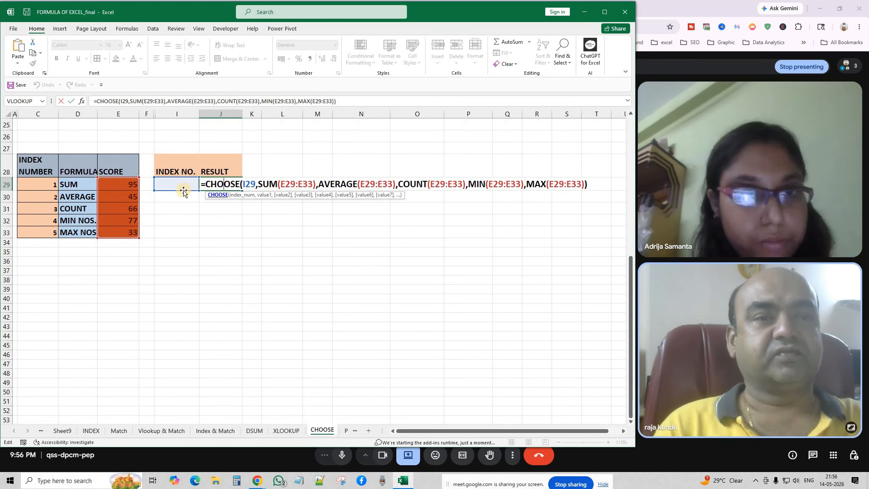
pyautogui.press('Return')
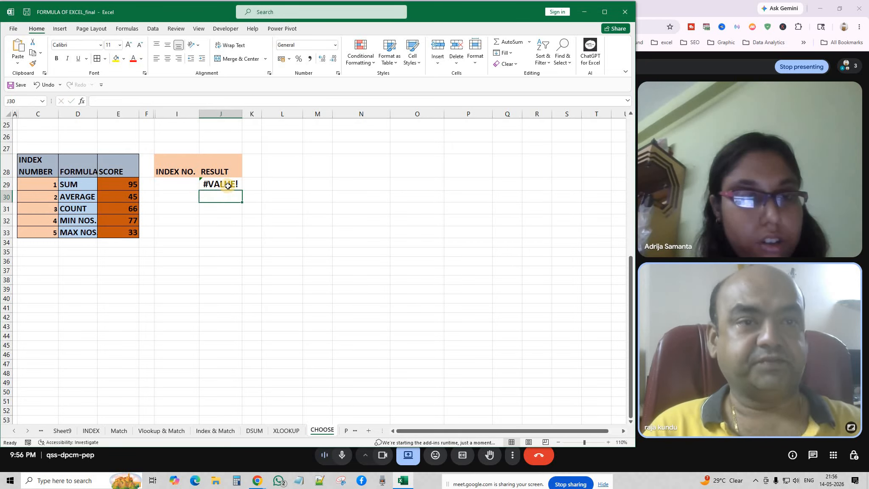
pyautogui.click(171, 185)
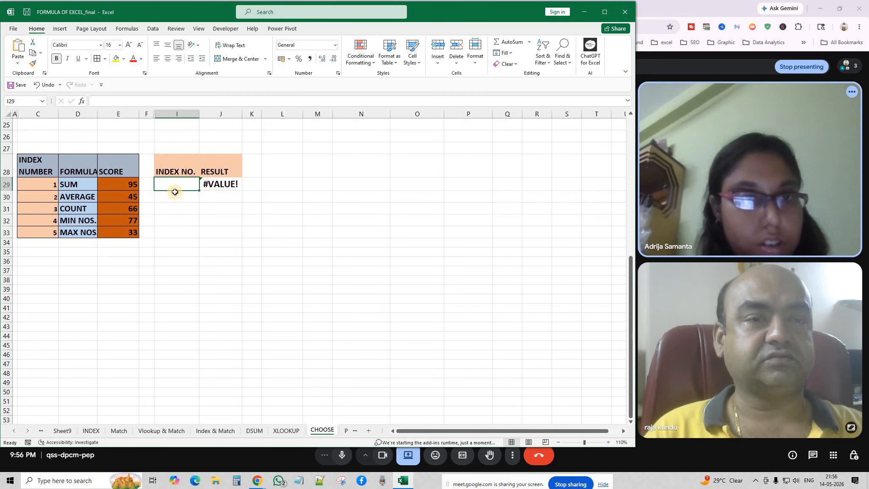
pyautogui.doubleClick(232, 184)
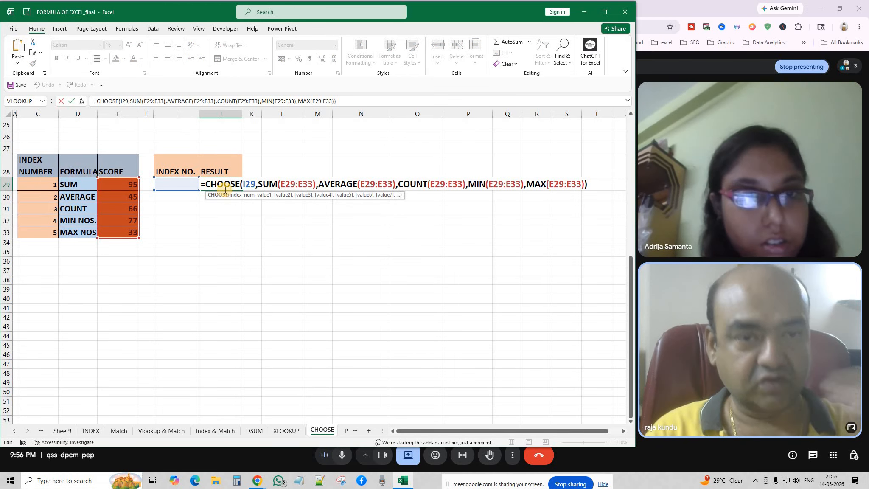
pyautogui.click(251, 185)
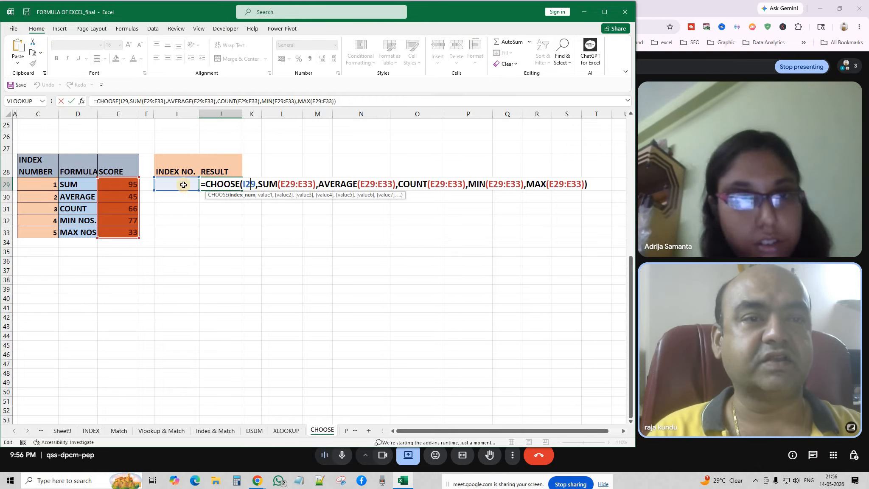
pyautogui.click(255, 185)
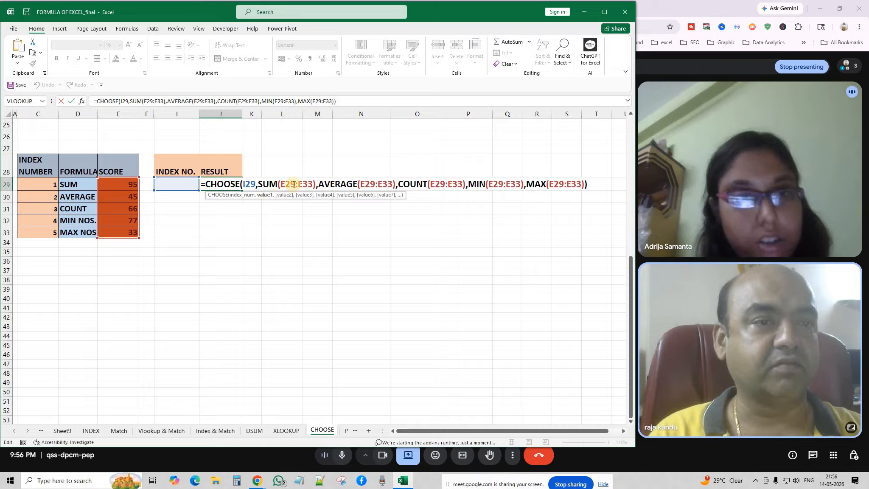
# Step: Remove the range inside SUM in the J29 formula and pick the scores E29:E33 for it again
pyautogui.moveTo(282, 184); pyautogui.dragTo(314, 184)
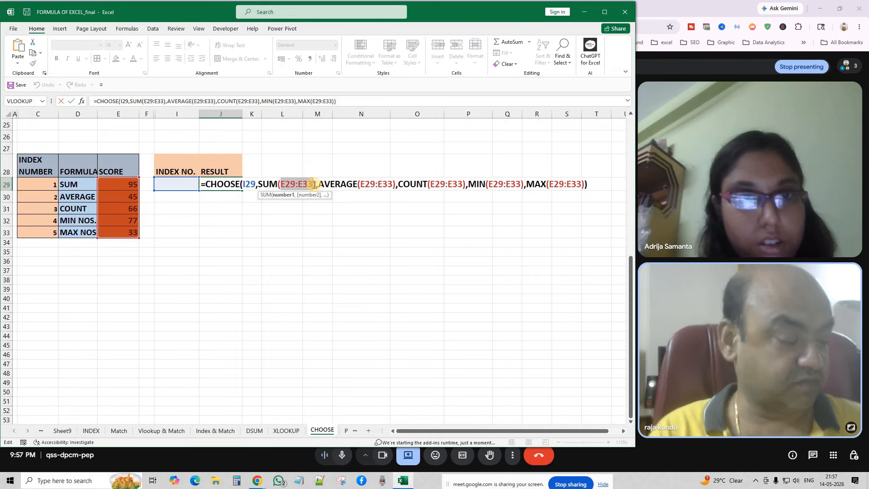
pyautogui.press('BackSpace')
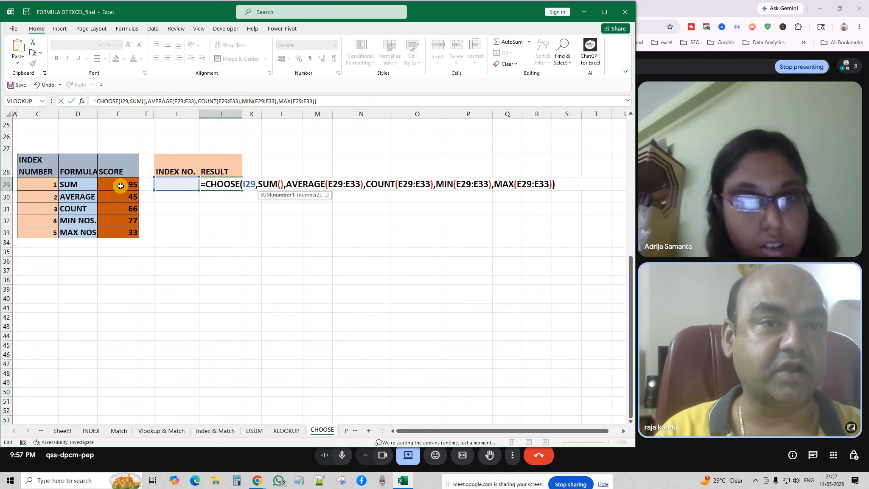
pyautogui.moveTo(121, 186); pyautogui.dragTo(123, 231)
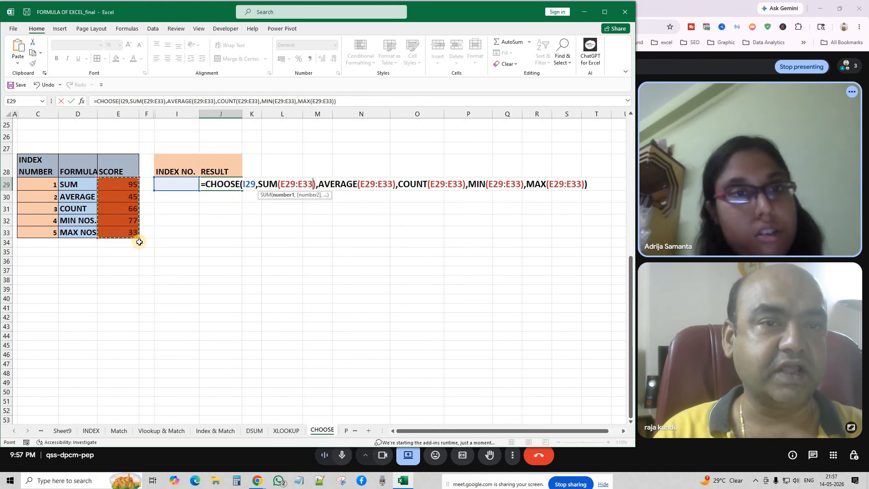
# Step: Review the AVERAGE, COUNT, MIN and MAX arguments over E29:E33 in the J29 formula and their order by index number
pyautogui.click(322, 185)
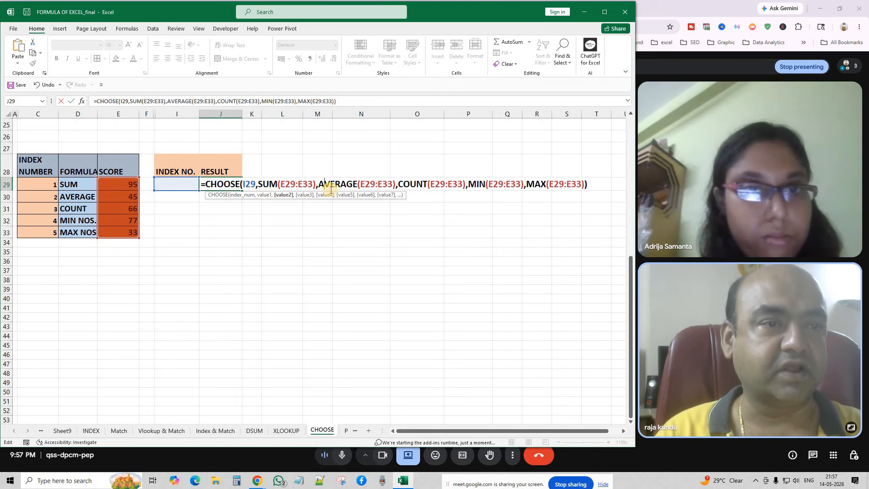
pyautogui.click(365, 184)
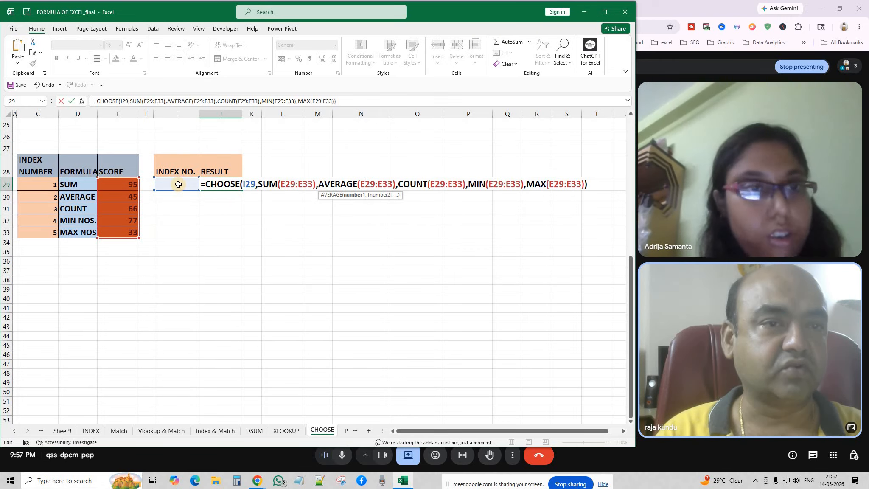
pyautogui.click(398, 183)
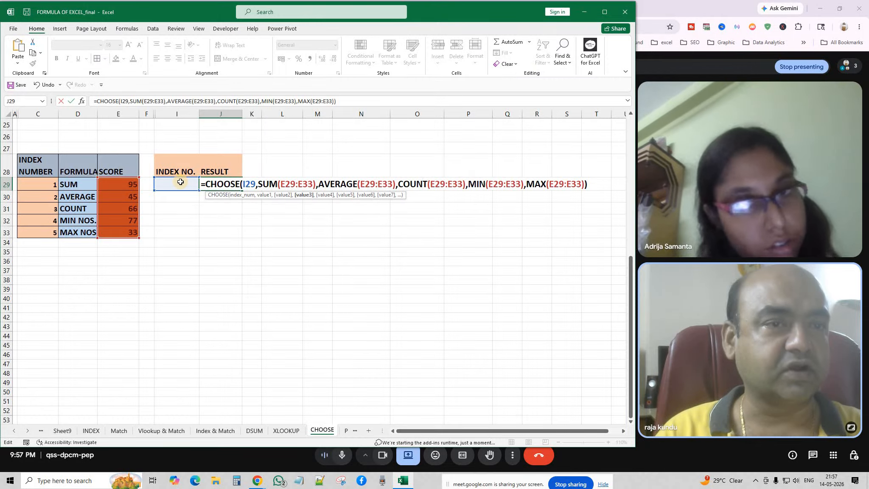
pyautogui.click(476, 185)
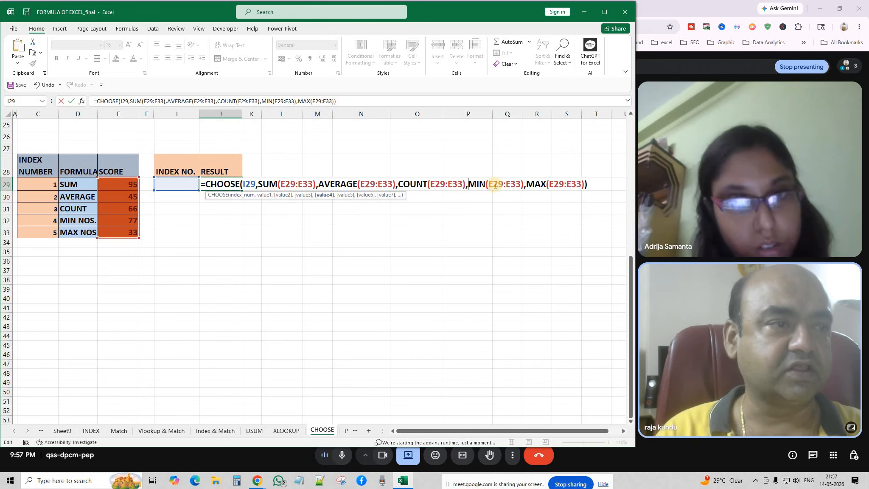
pyautogui.moveTo(488, 184); pyautogui.dragTo(516, 184)
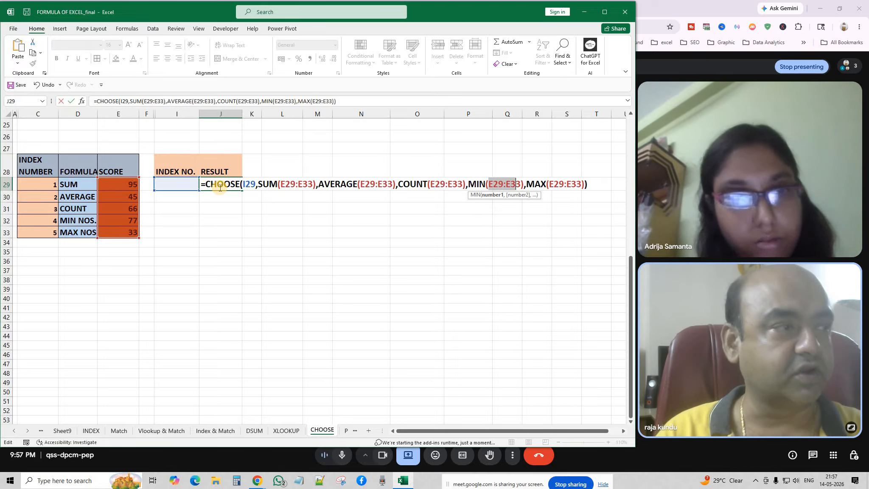
pyautogui.click(526, 185)
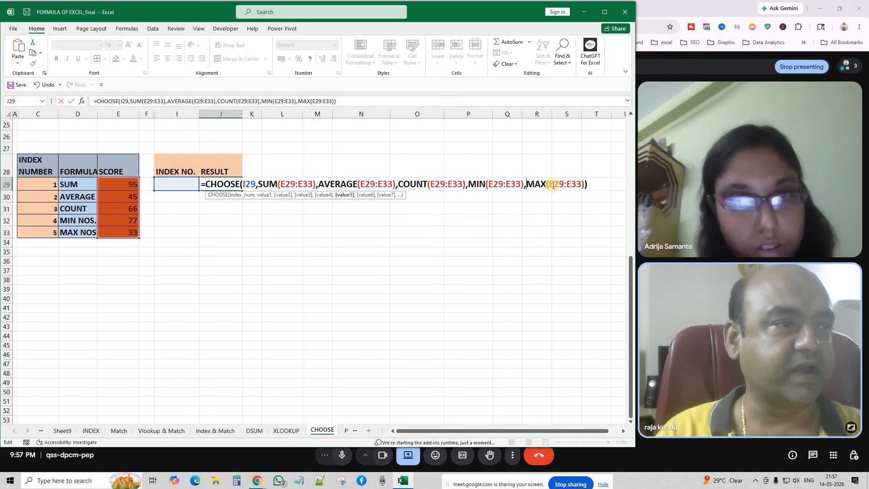
pyautogui.moveTo(553, 185); pyautogui.dragTo(576, 185)
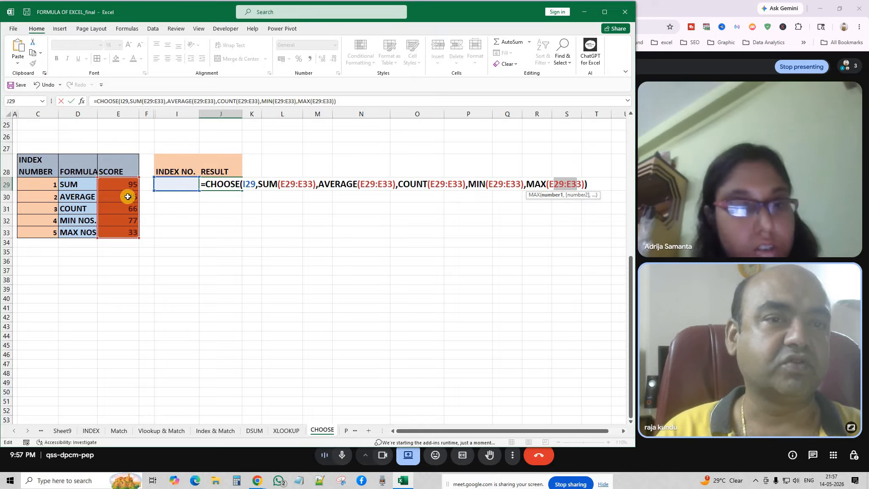
pyautogui.click(558, 184)
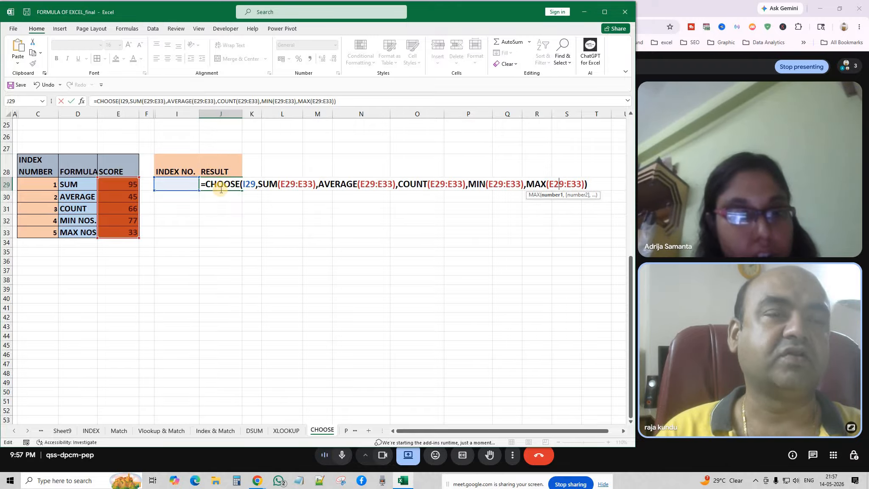
pyautogui.click(257, 187)
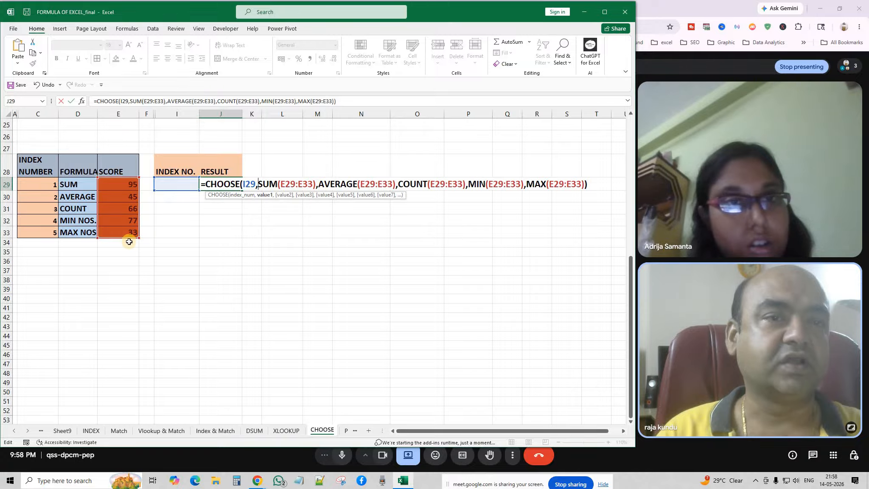
pyautogui.click(317, 187)
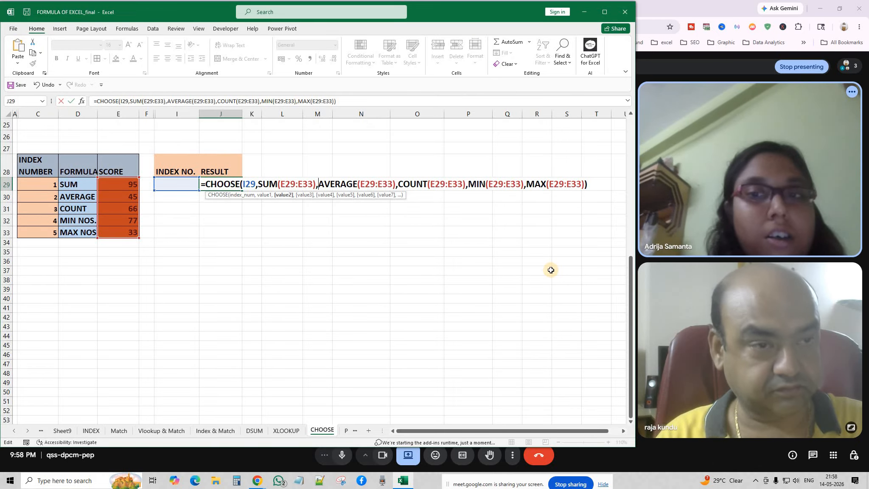
pyautogui.press('Return')
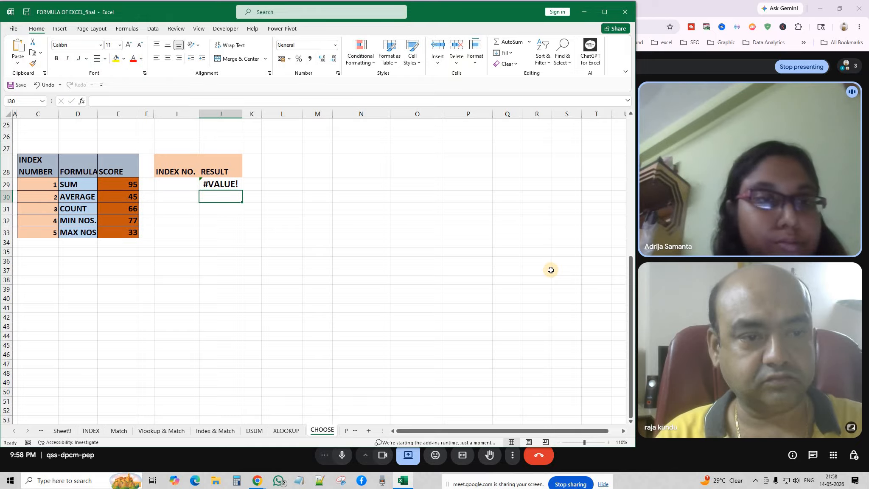
# Step: Open the PMT & FV sheet and clear the second PMT example and everything beneath it in columns B to H, from row 14 down
pyautogui.click(345, 430)
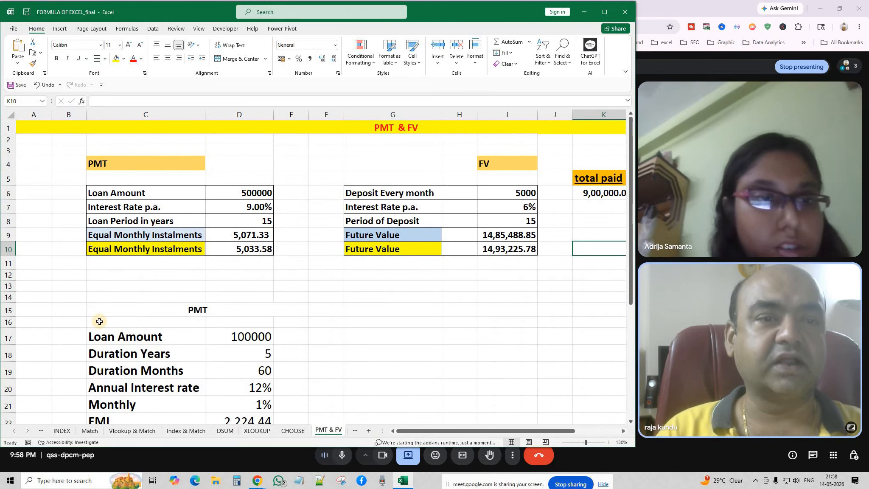
pyautogui.moveTo(57, 299); pyautogui.dragTo(481, 393)
pyautogui.scroll(6, 481, 390)
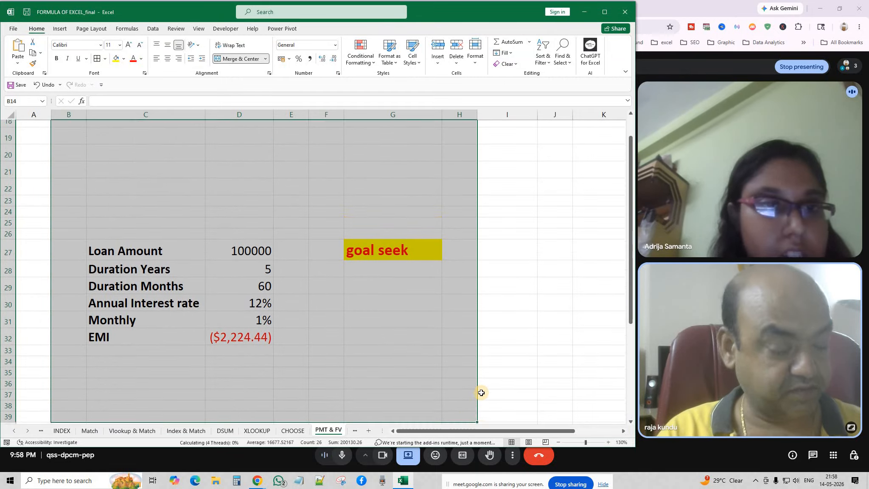
pyautogui.click(436, 260)
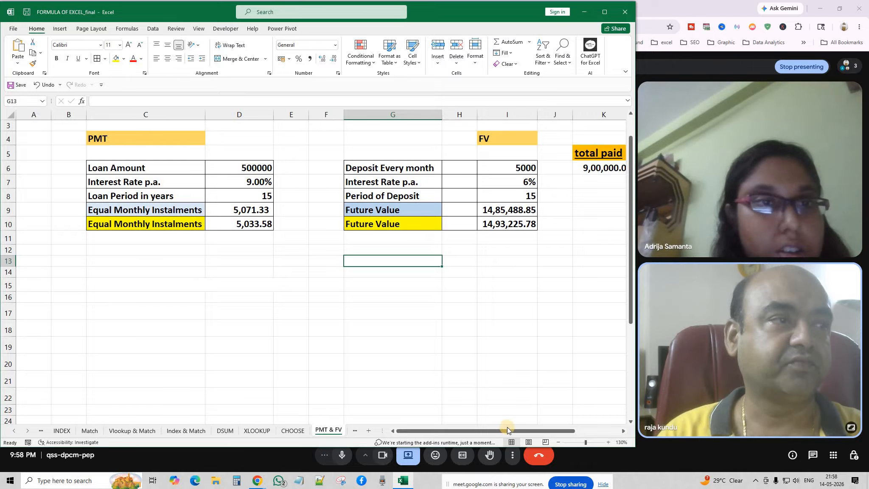
# Step: Delete the empty sheet column H between the FV table's labels and its values
pyautogui.moveTo(499, 430); pyautogui.dragTo(524, 429)
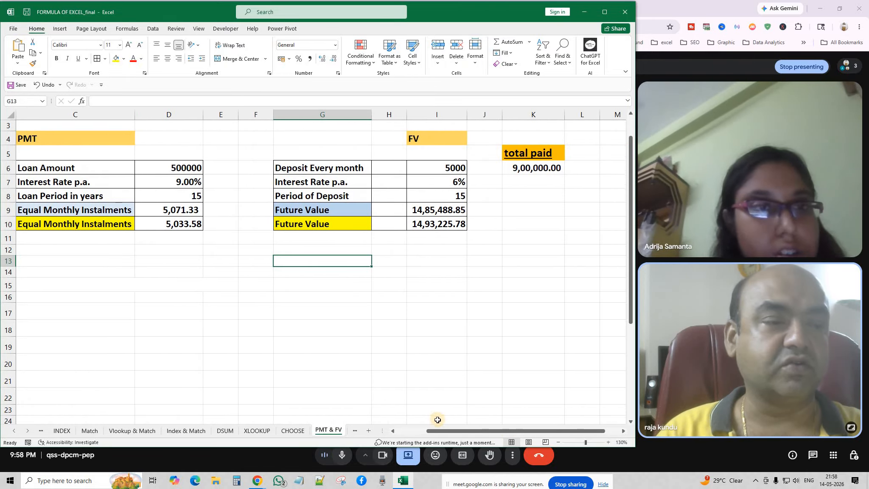
pyautogui.click(260, 305)
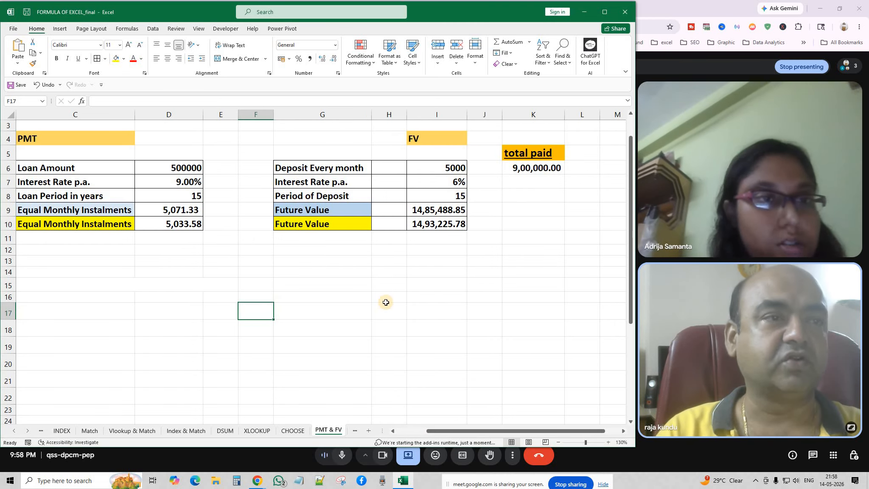
pyautogui.click(389, 115)
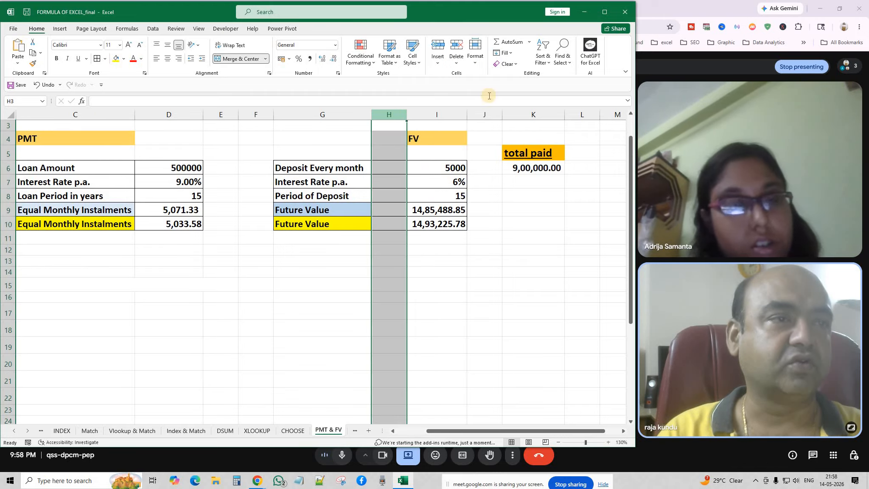
pyautogui.click(456, 62)
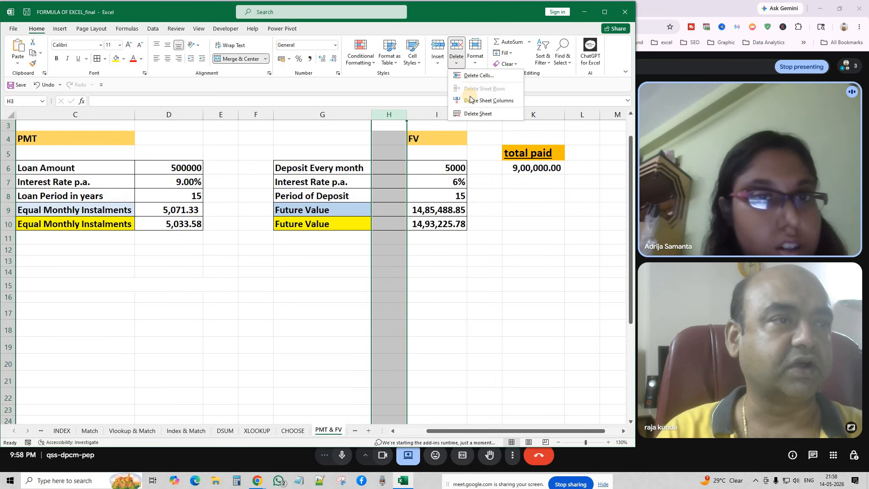
pyautogui.click(468, 100)
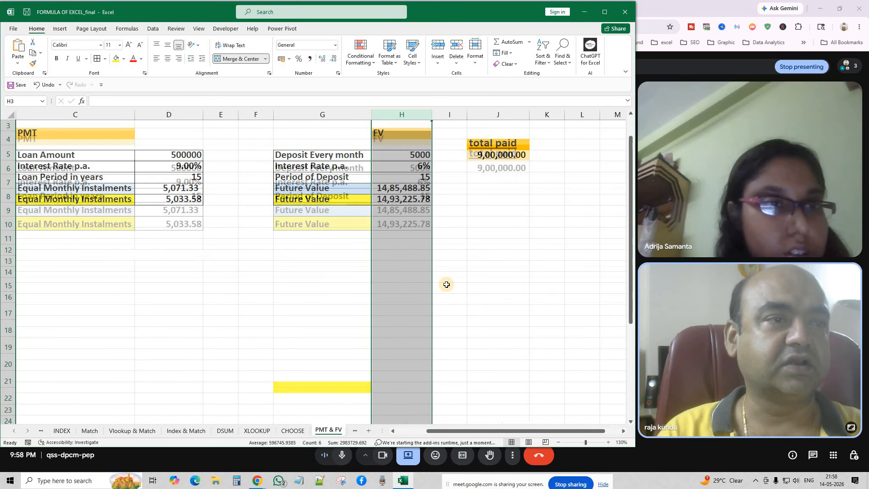
pyautogui.click(448, 284)
pyautogui.click(237, 273)
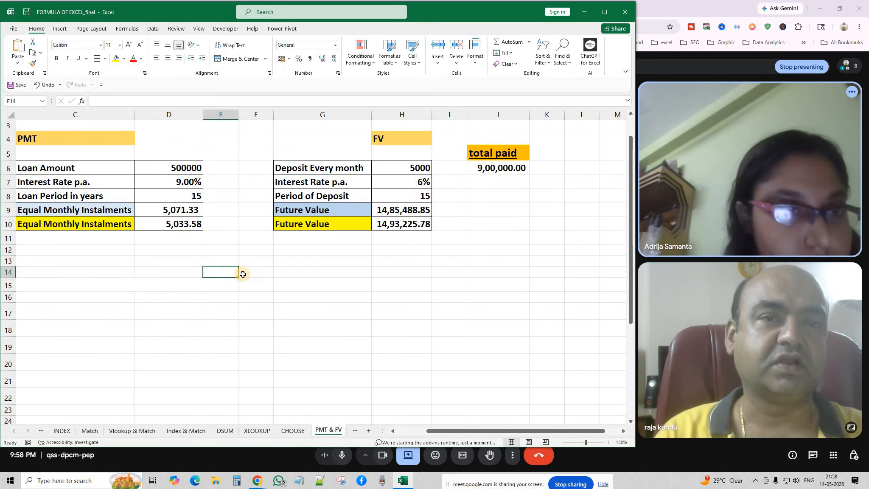
# Step: Apply the comma number style to the loan amount in D6
pyautogui.click(168, 168)
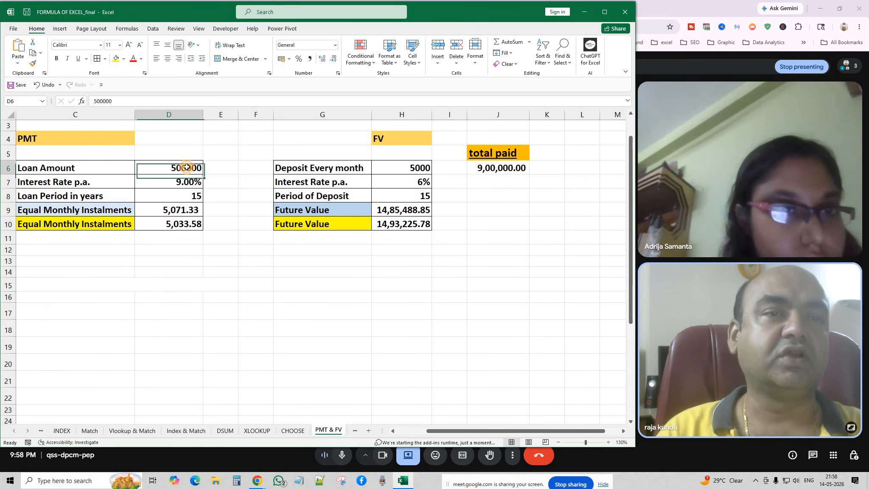
pyautogui.click(309, 62)
pyautogui.click(219, 345)
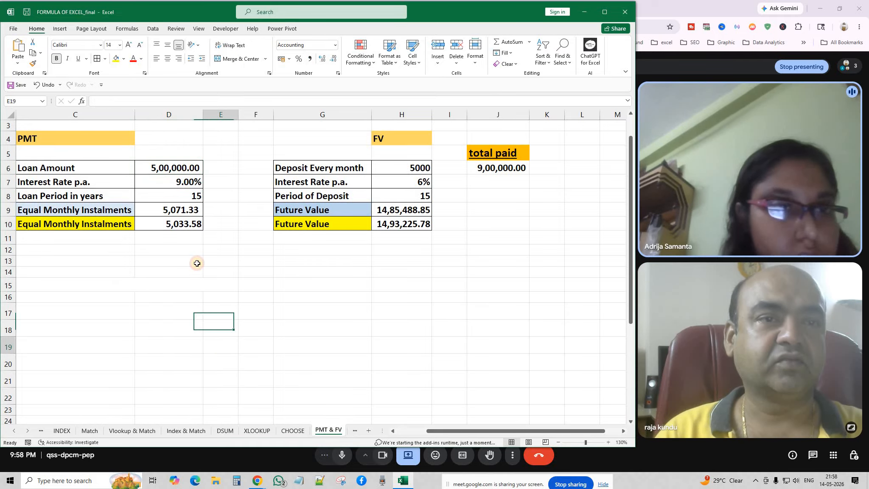
# Step: Review the loan period in D8, the interest rate in D7 and the PMT formula in D9 that uses them
pyautogui.click(183, 192)
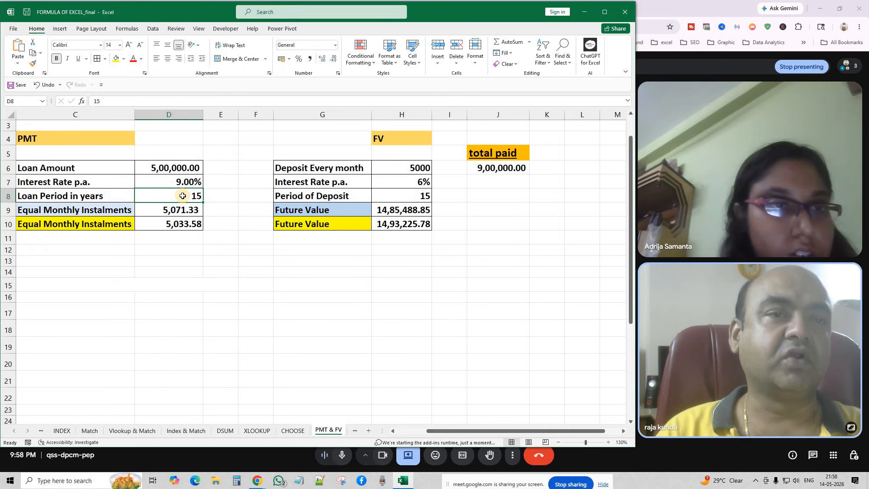
pyautogui.click(200, 284)
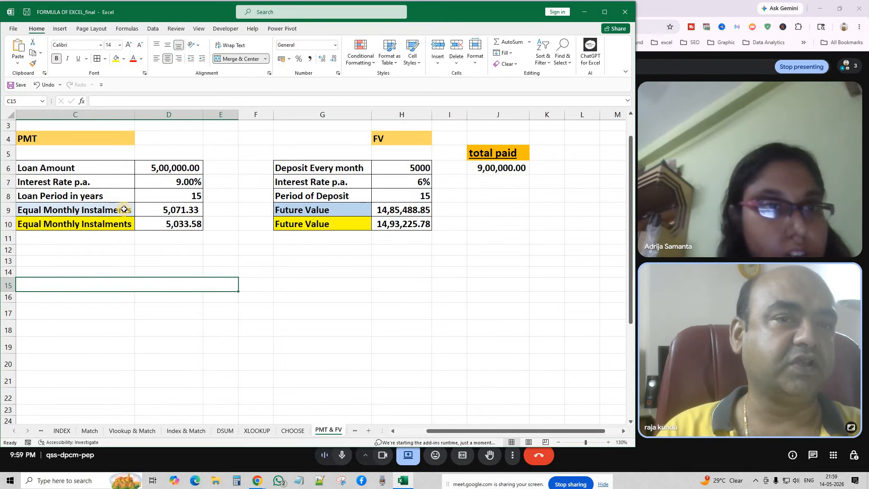
pyautogui.click(180, 206)
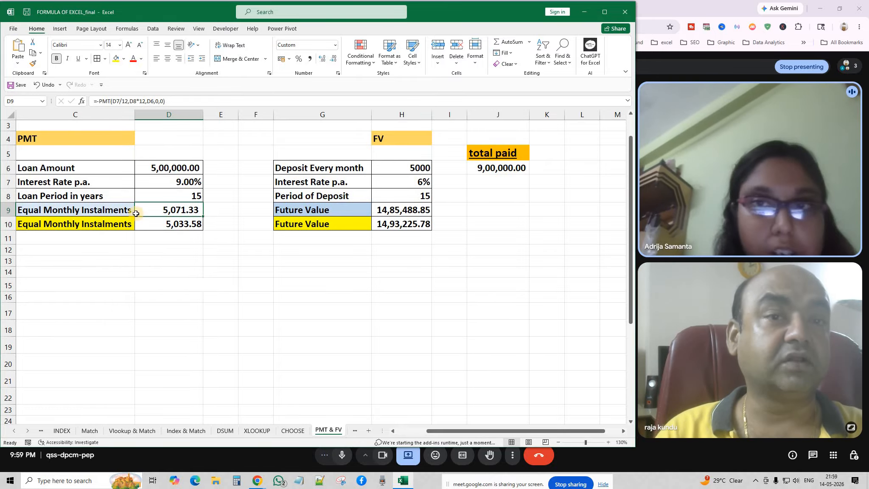
pyautogui.click(183, 182)
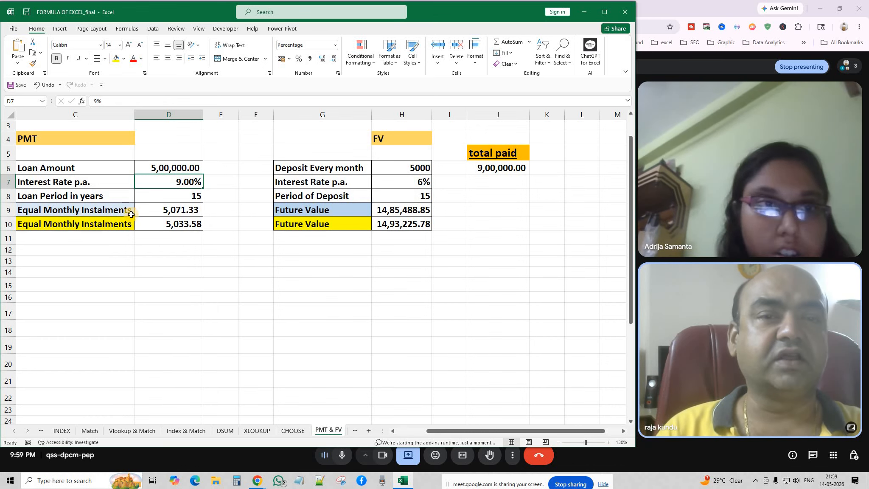
pyautogui.click(161, 211)
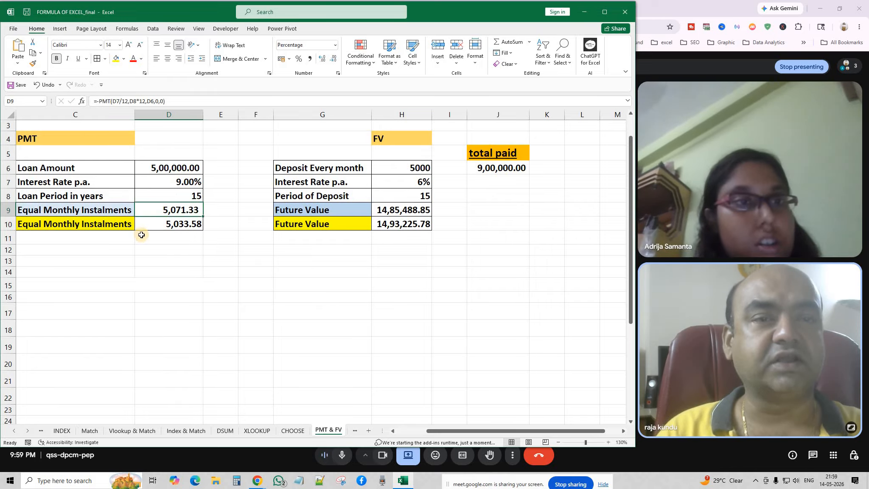
# Step: Compare the PMT formulas in D9 and D10, focusing on the final payment-timing argument and the resulting instalments
pyautogui.click(153, 222)
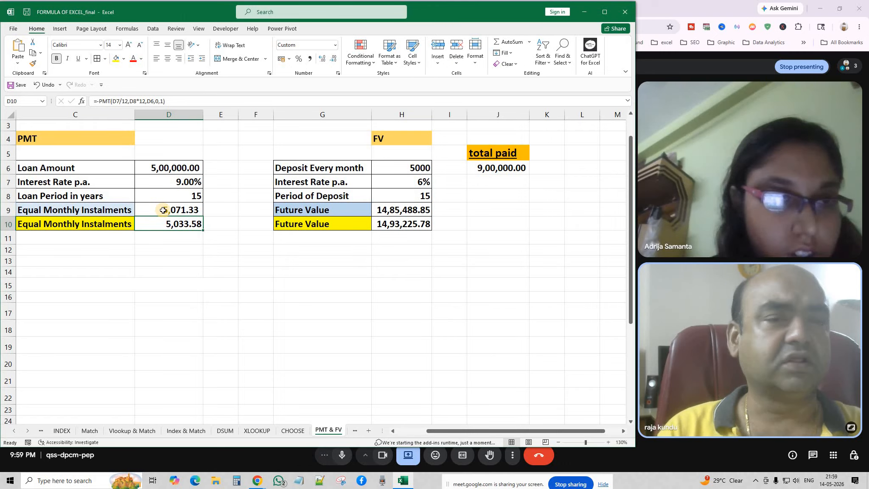
pyautogui.click(176, 210)
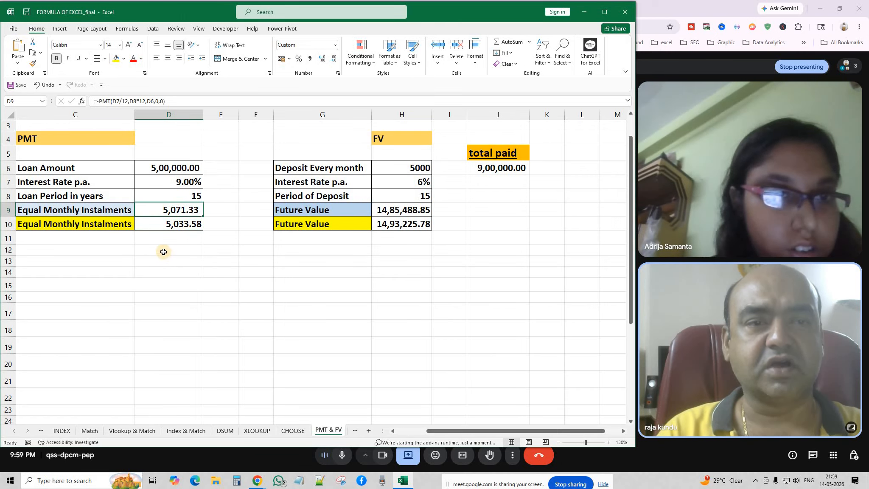
pyautogui.click(178, 224)
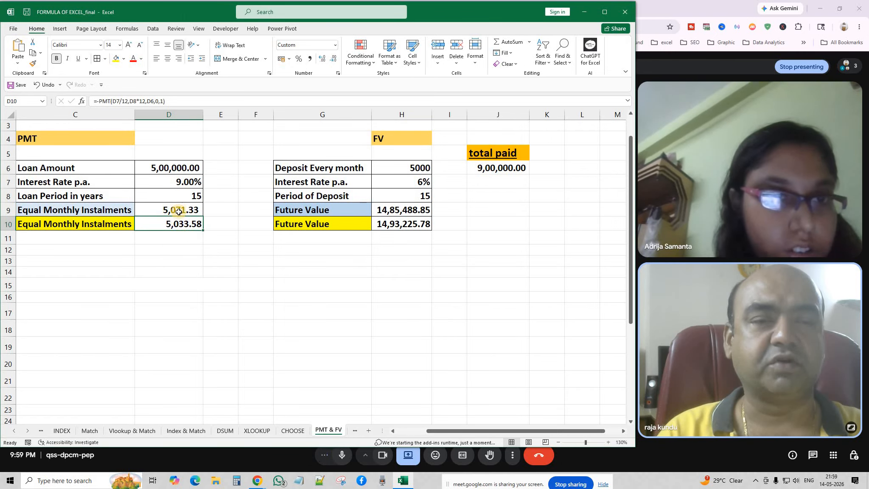
pyautogui.click(176, 211)
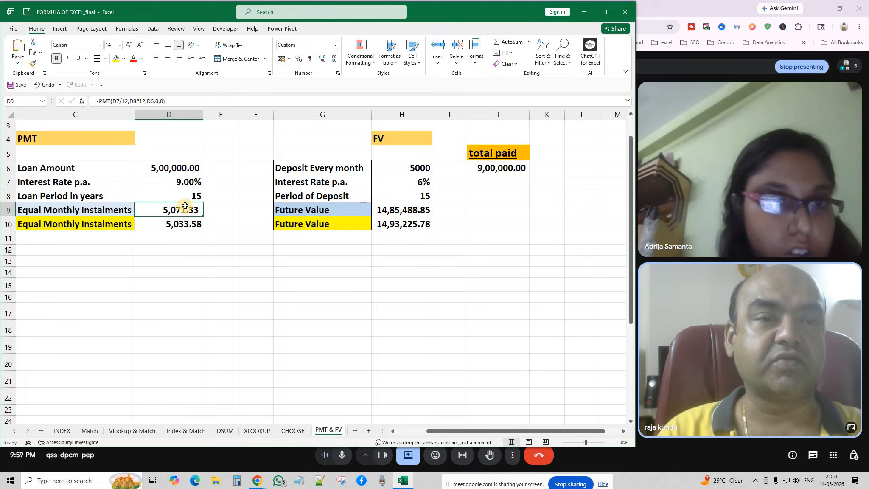
pyautogui.click(171, 227)
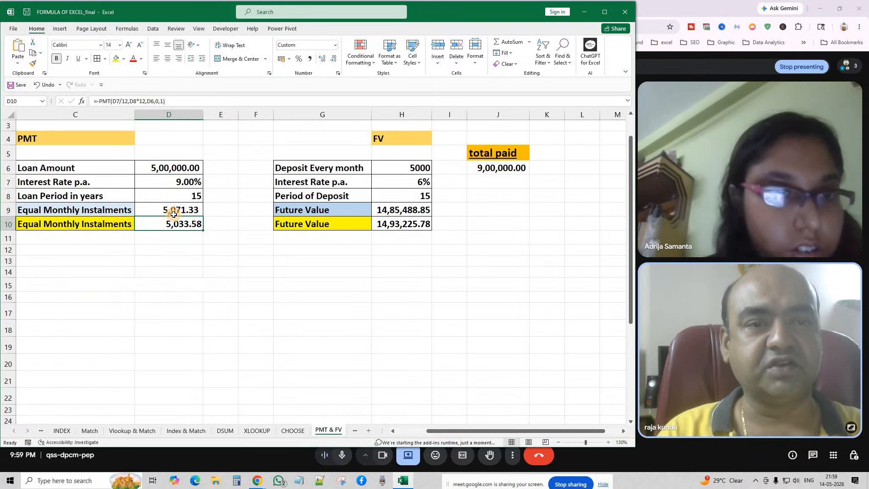
pyautogui.click(175, 214)
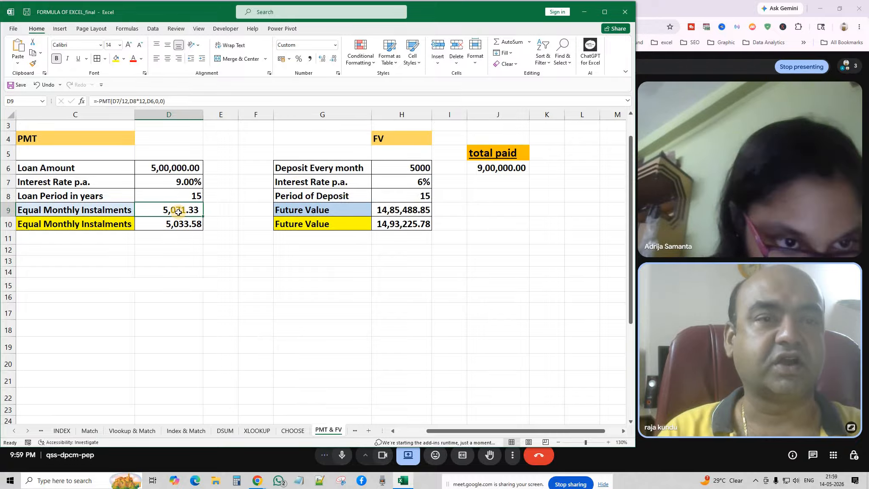
pyautogui.click(197, 274)
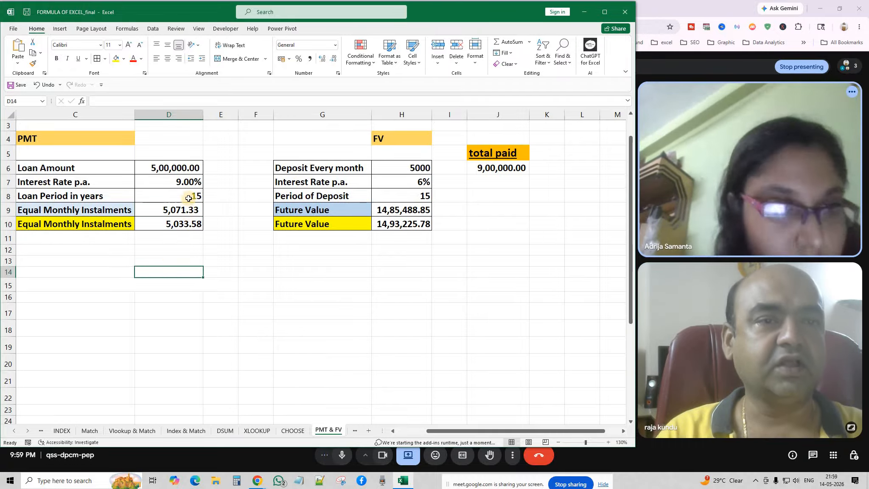
# Step: Set the loan period in D8 to 20 years and check both Equal Monthly Instalments cells
pyautogui.click(194, 196)
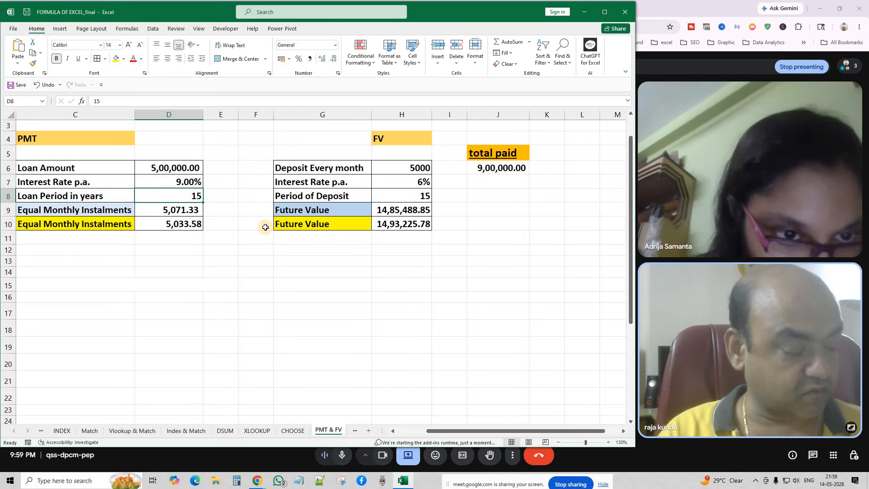
pyautogui.write('20')
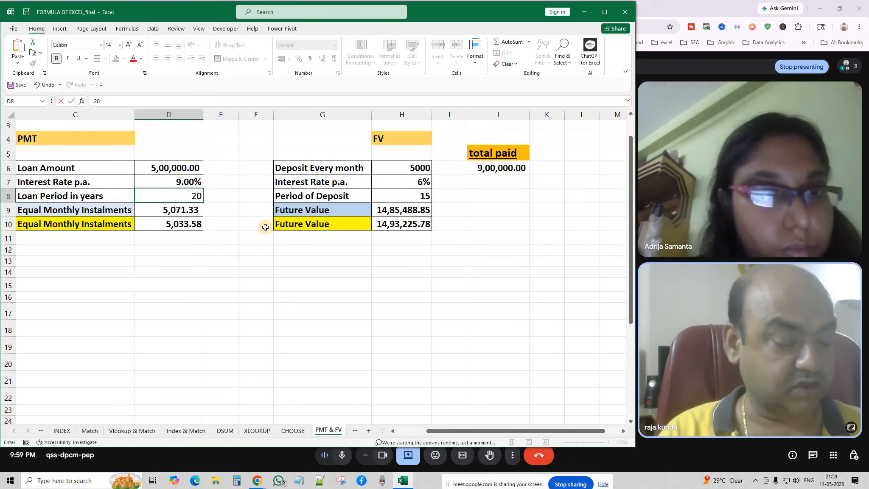
pyautogui.press('Return')
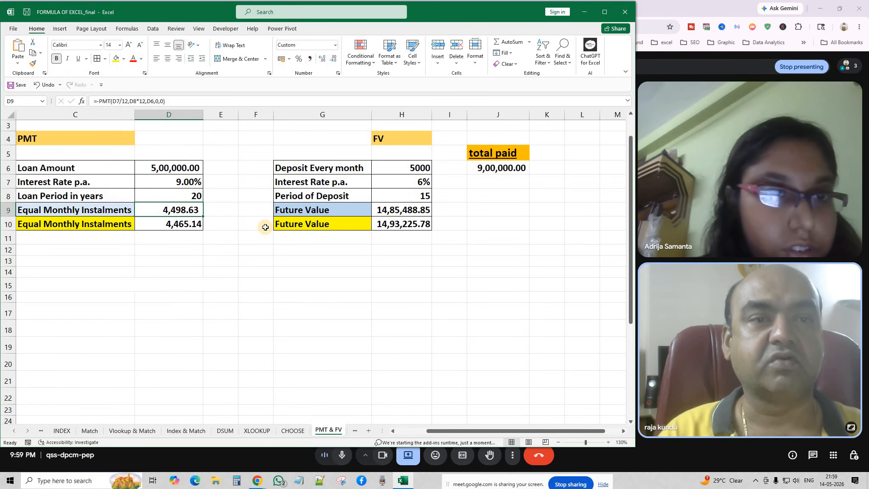
pyautogui.click(181, 197)
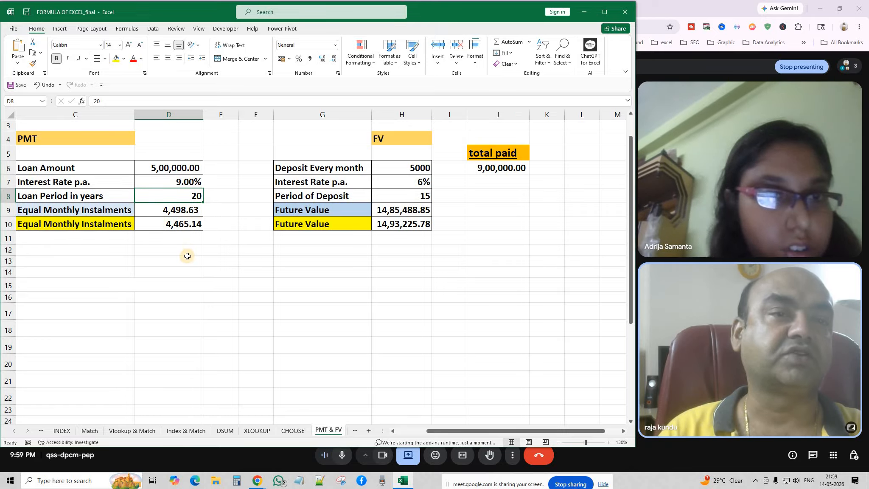
pyautogui.click(184, 224)
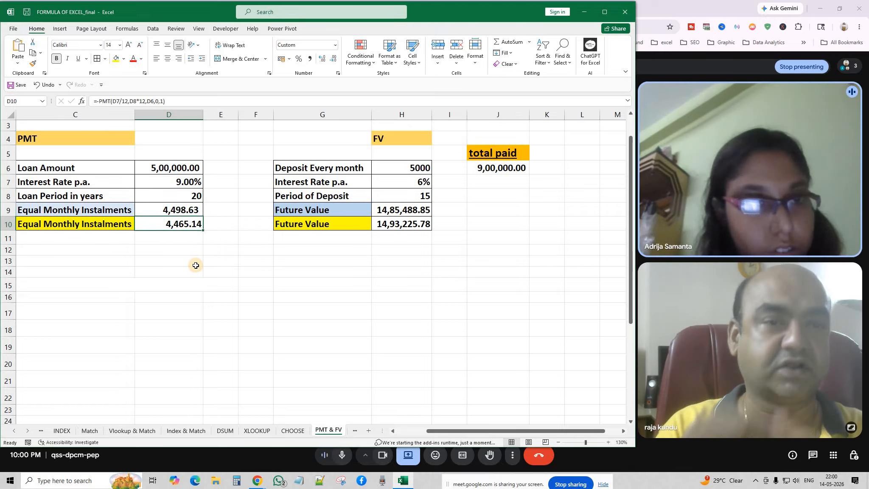
pyautogui.click(184, 211)
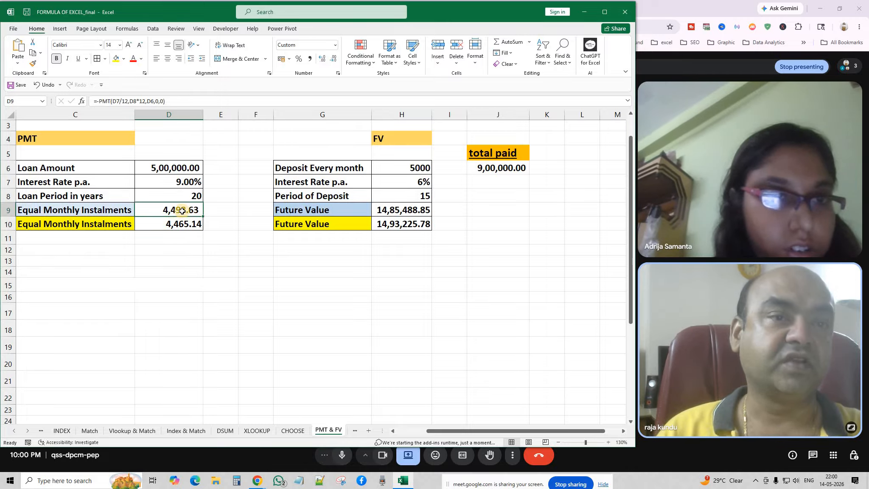
pyautogui.click(225, 317)
# Step: Set the PMT table's annual interest rate to 12% and its loan amount to 600000
pyautogui.click(189, 184)
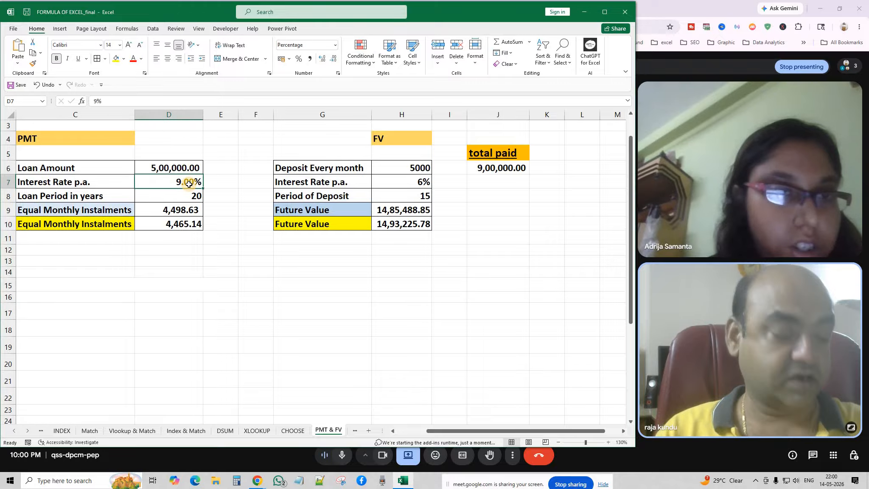
pyautogui.write('12')
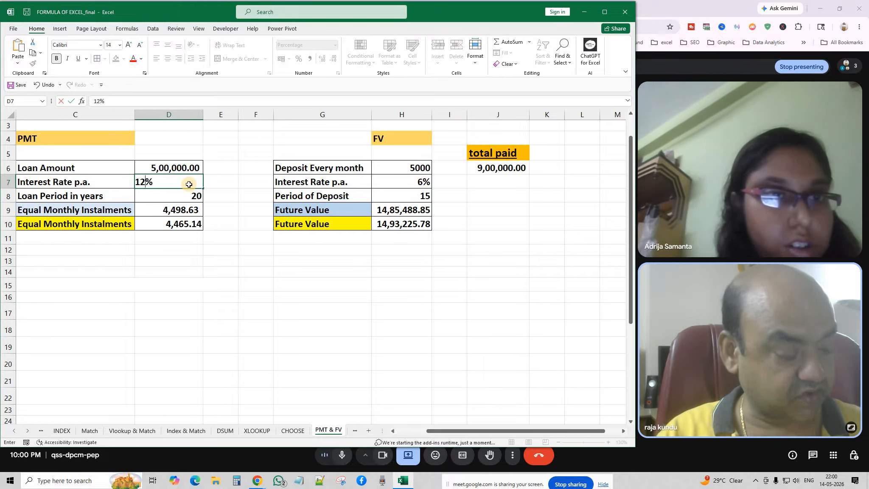
pyautogui.press('Return')
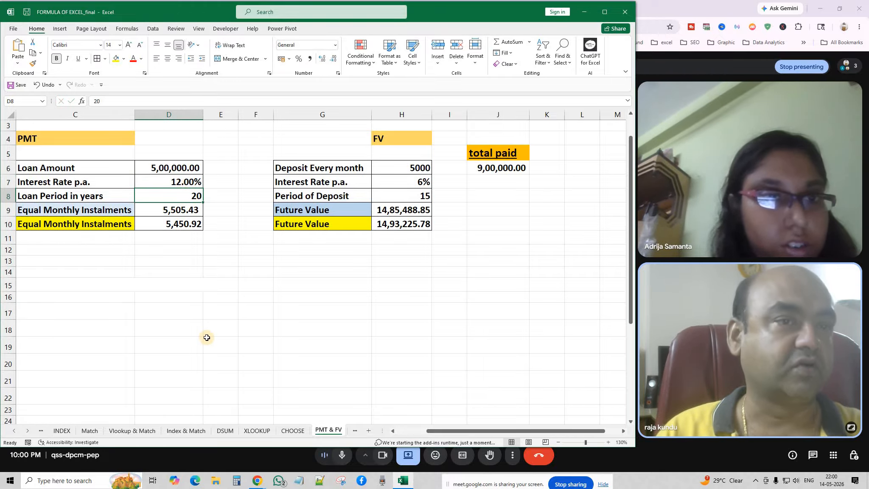
pyautogui.click(158, 165)
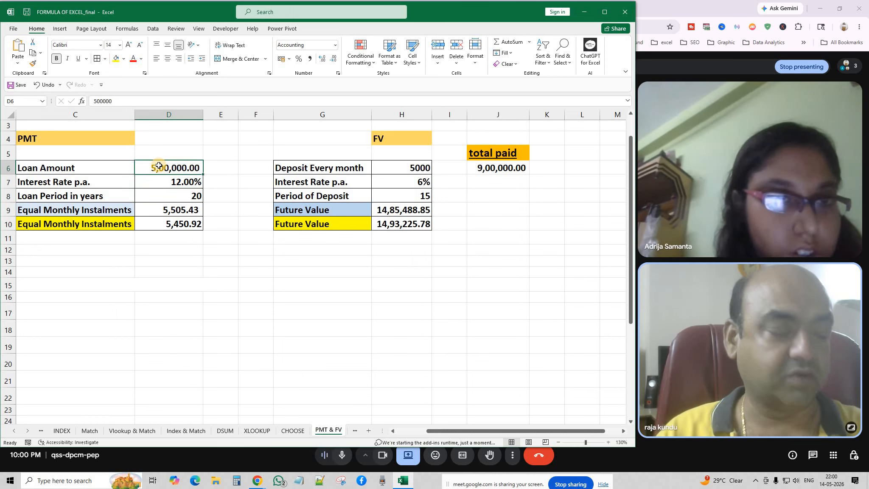
pyautogui.write('600000')
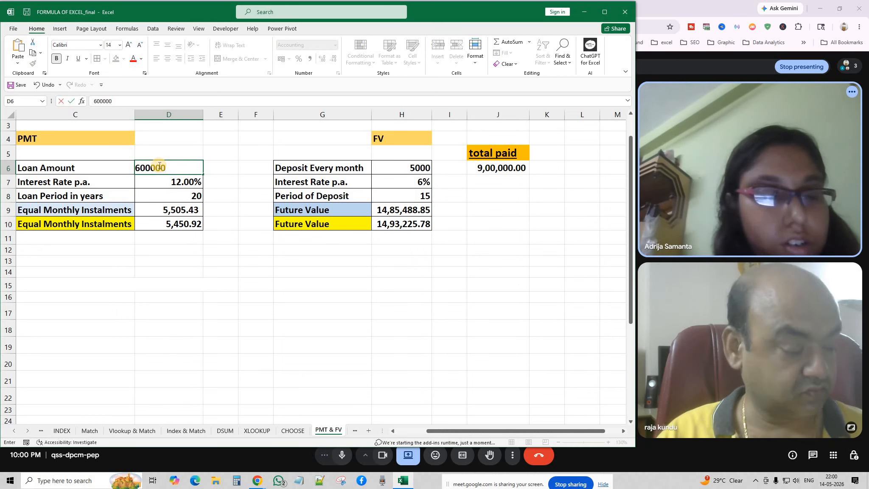
pyautogui.press('Return')
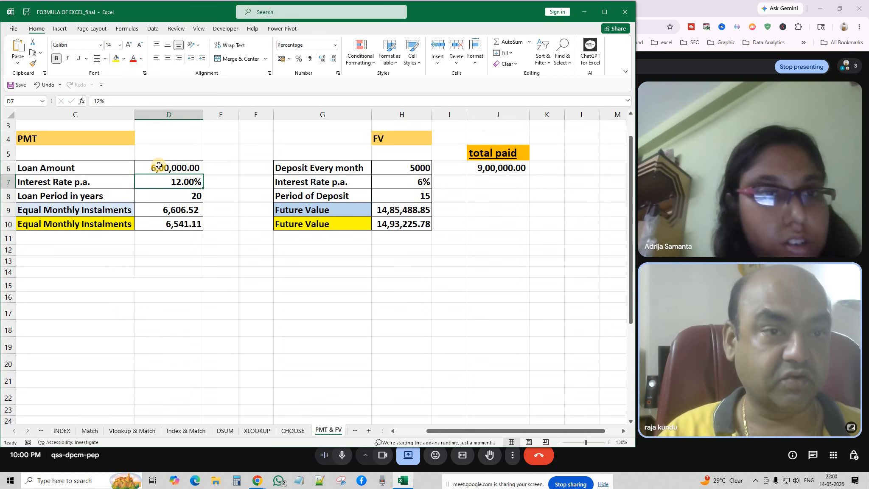
# Step: Remove the minus sign before PMT in the D9 formula and check the Equal Monthly Instalments value
pyautogui.click(214, 339)
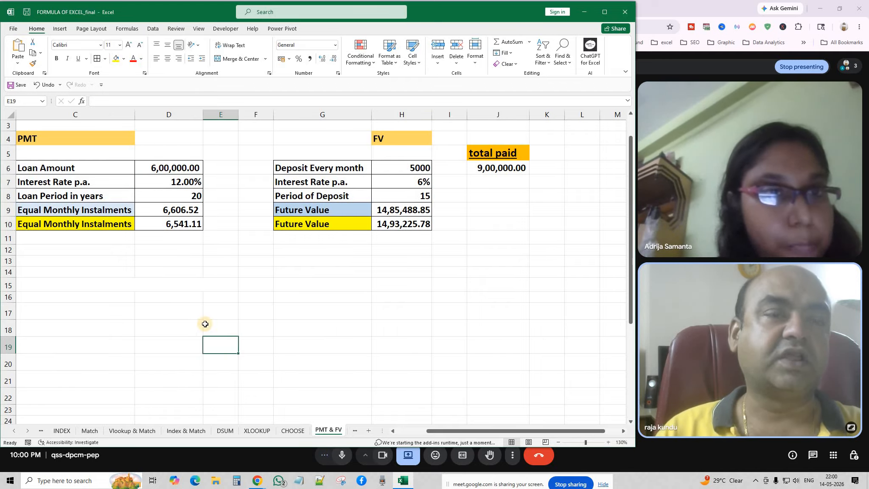
pyautogui.click(177, 209)
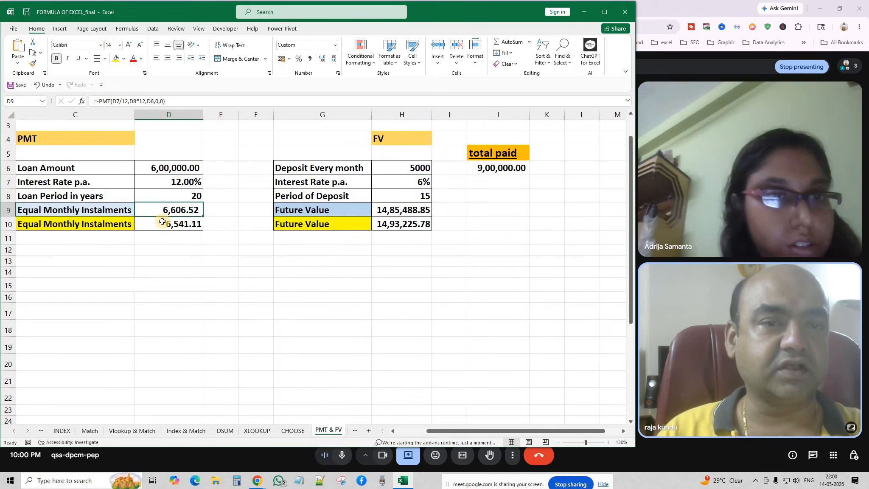
pyautogui.moveTo(9, 224); pyautogui.dragTo(159, 224)
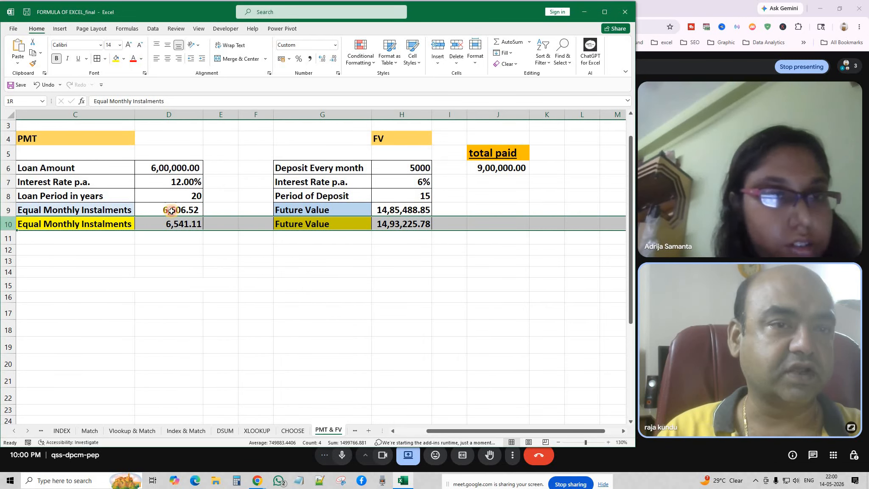
pyautogui.click(174, 210)
pyautogui.doubleClick(174, 209)
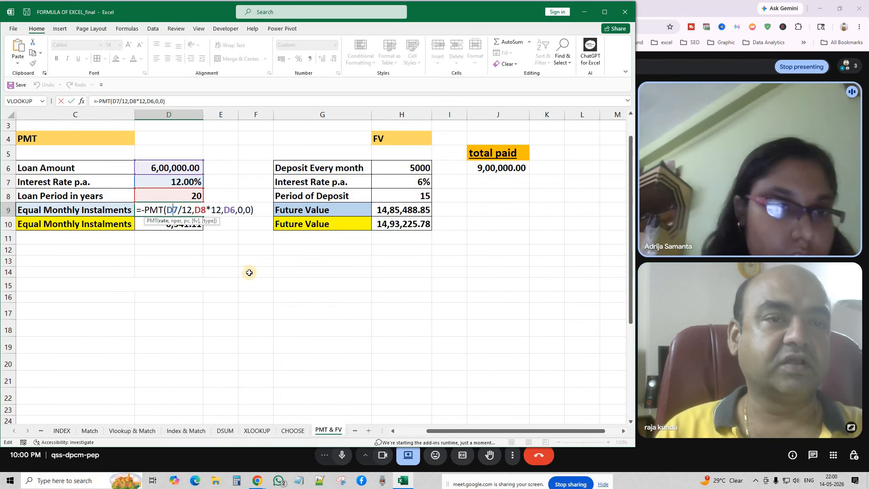
pyautogui.click(145, 210)
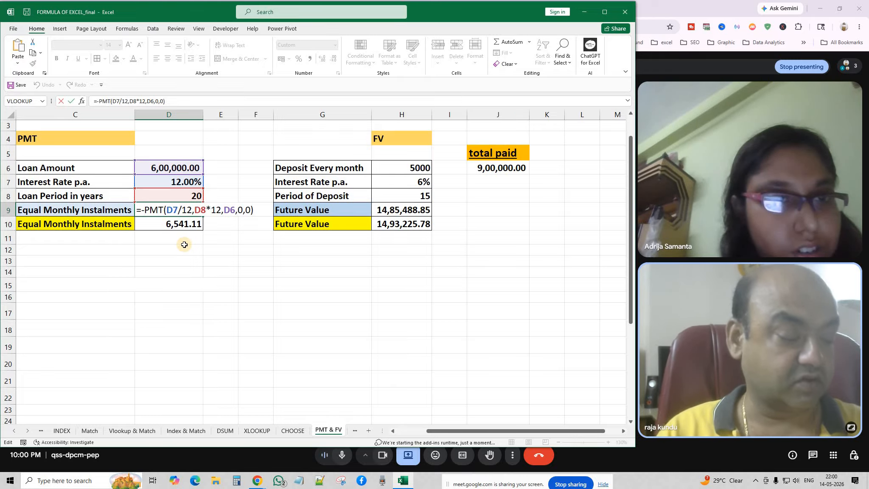
pyautogui.press('BackSpace')
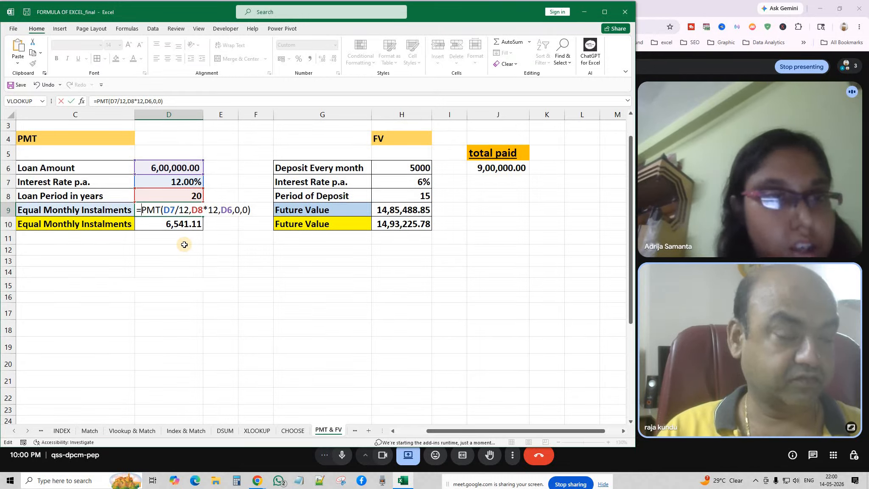
pyautogui.press('Return')
pyautogui.click(193, 271)
pyautogui.click(163, 213)
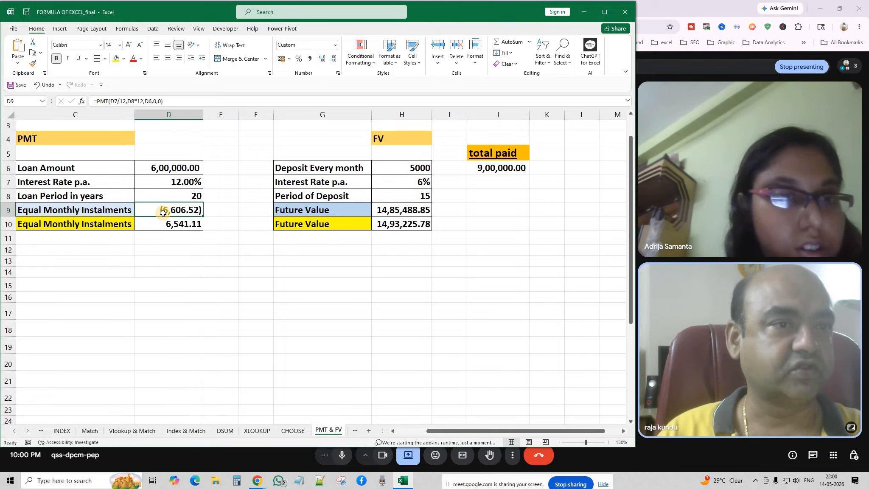
pyautogui.click(214, 271)
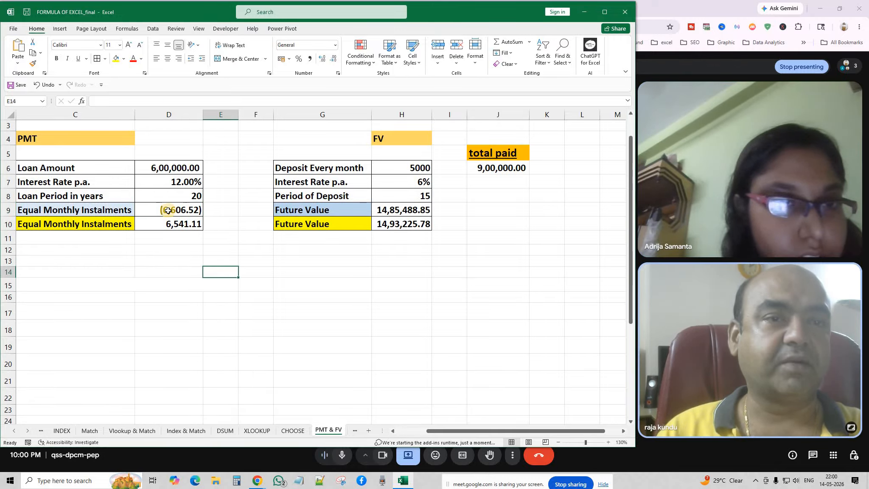
# Step: Restore the minus sign before PMT in the D9 formula
pyautogui.click(171, 212)
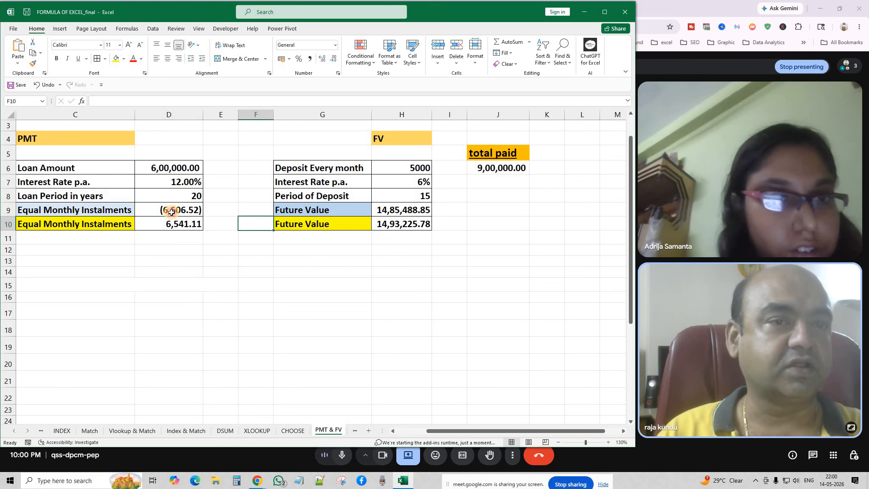
pyautogui.doubleClick(172, 212)
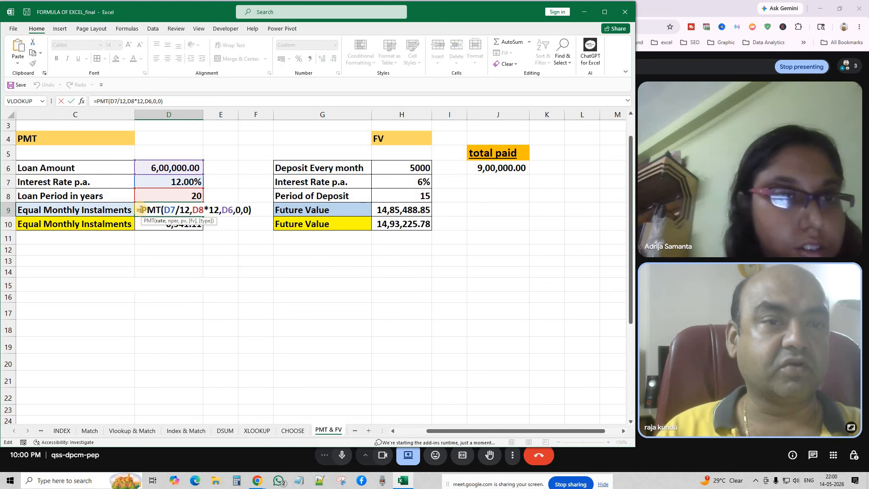
pyautogui.click(140, 209)
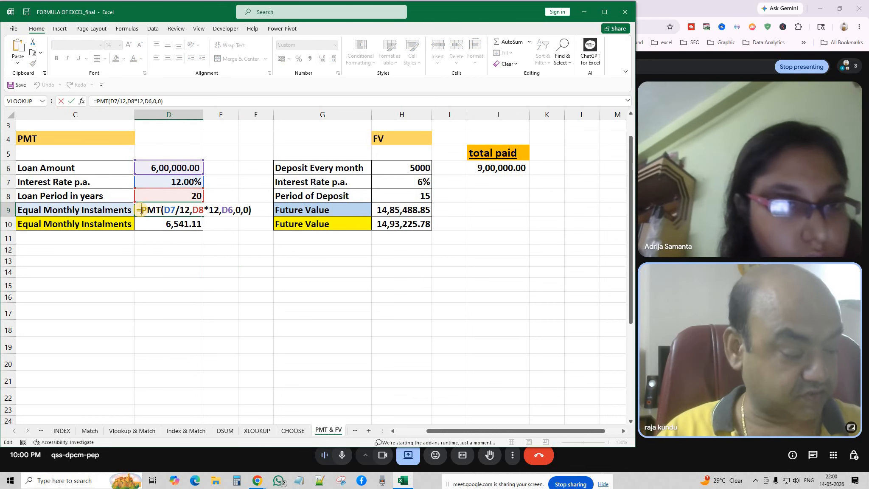
pyautogui.write('-')
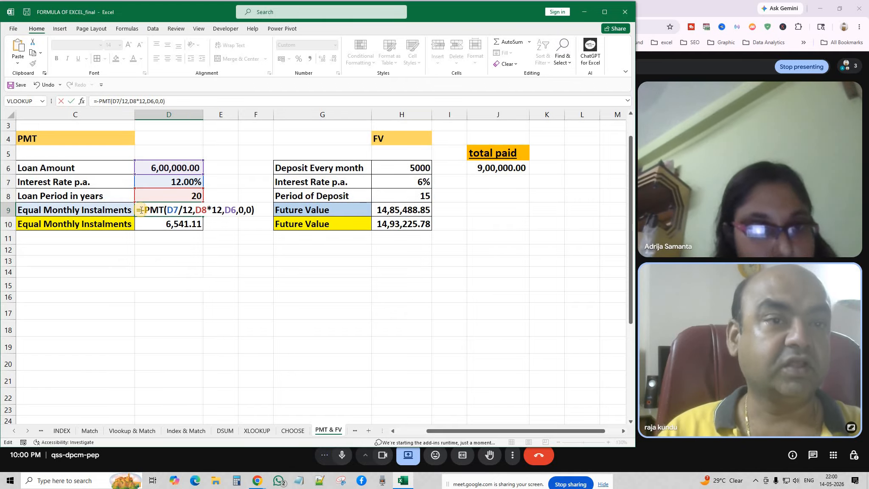
# Step: Review the rate, nper and pv arguments of the D9 PMT formula and re-enter both fv and type as 0
pyautogui.click(173, 209)
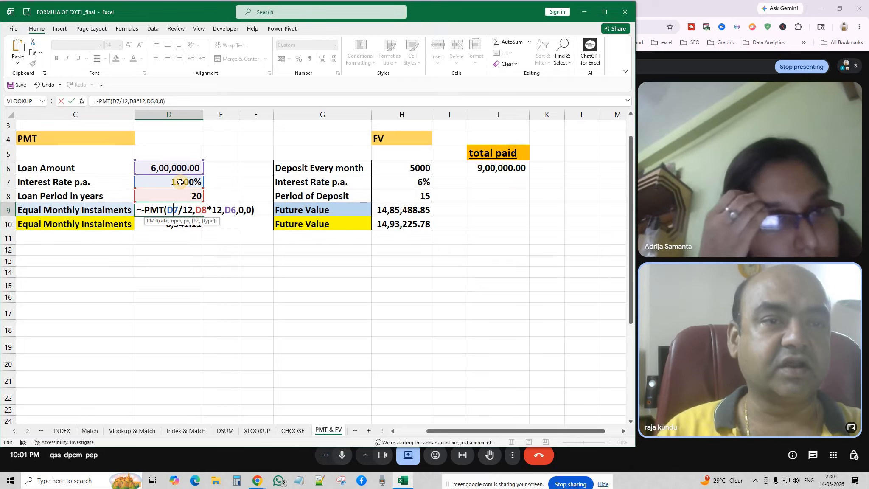
pyautogui.click(195, 210)
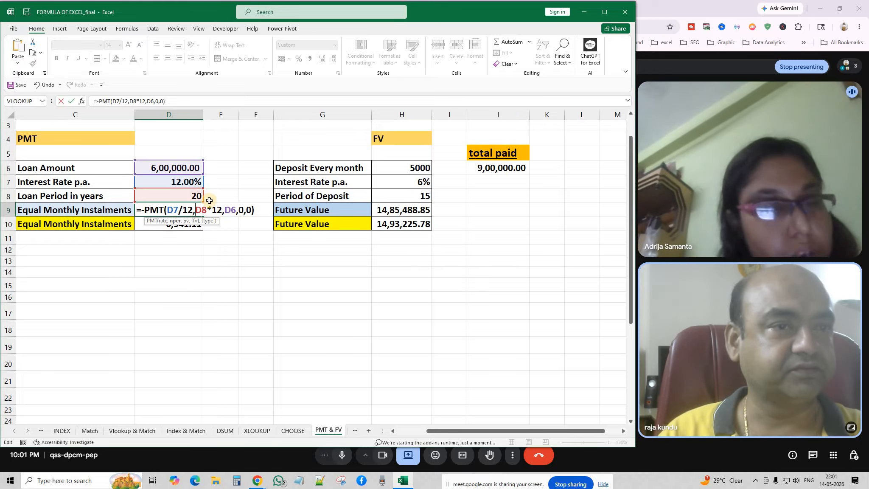
pyautogui.click(224, 209)
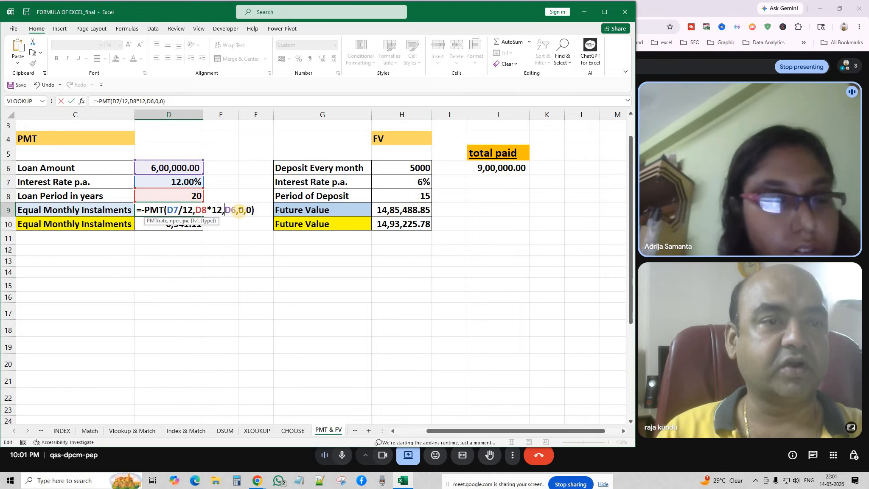
pyautogui.click(239, 211)
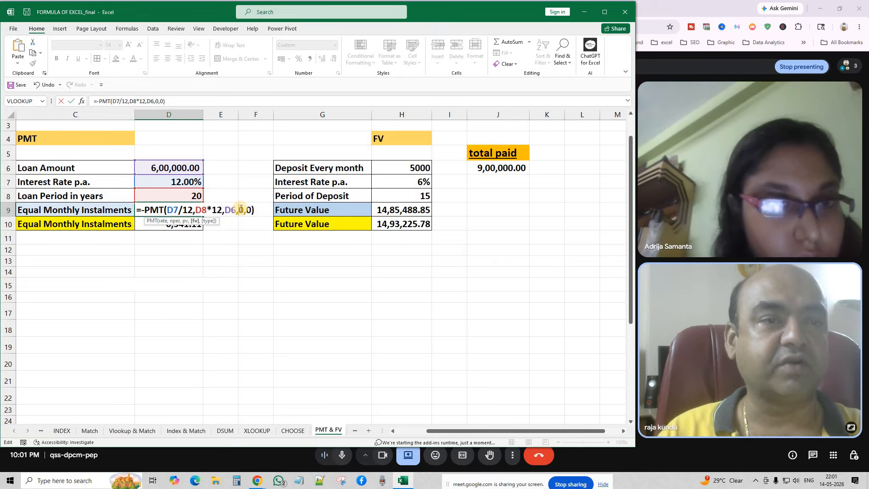
pyautogui.press('BackSpace')
pyautogui.press('BackSpace')
pyautogui.press('BackSpace')
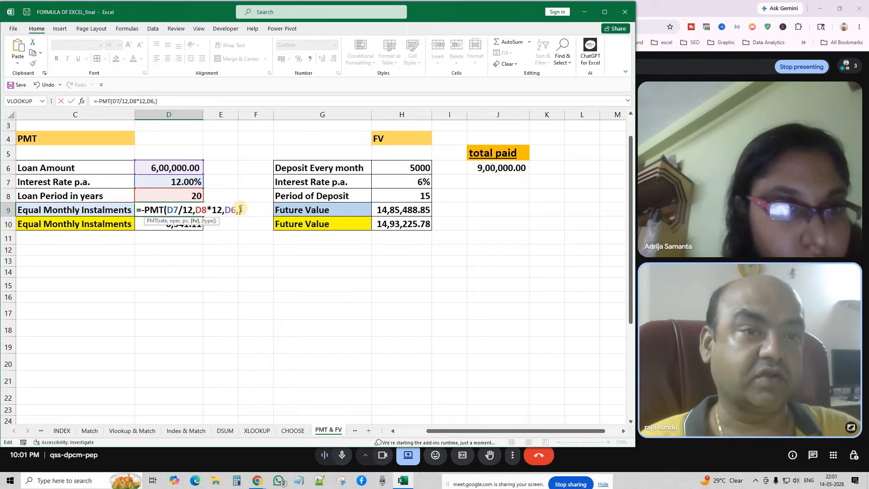
pyautogui.write('0')
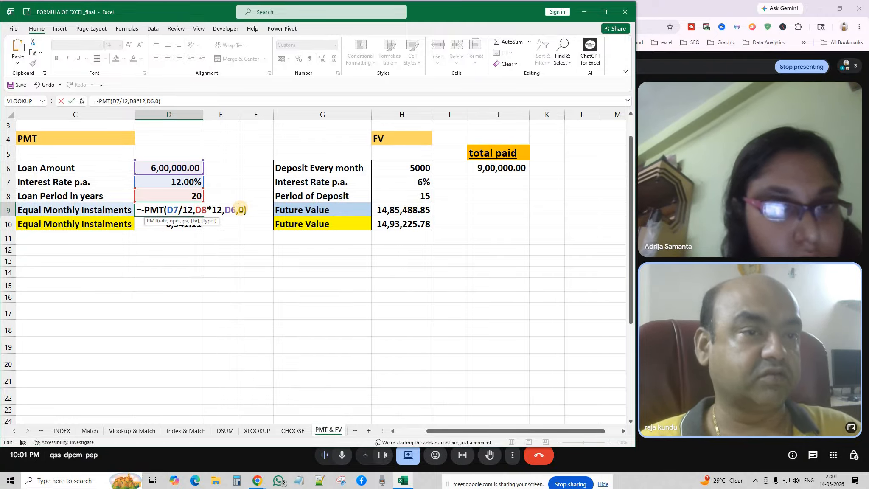
pyautogui.write(',')
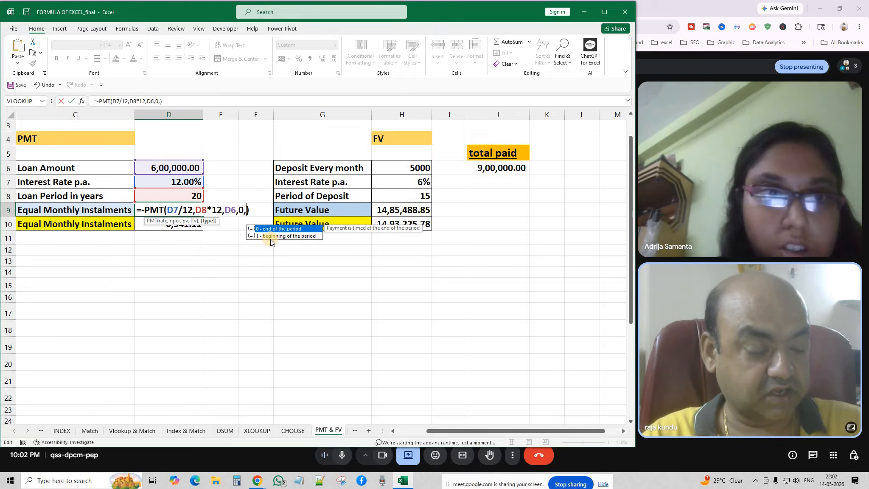
pyautogui.write('0')
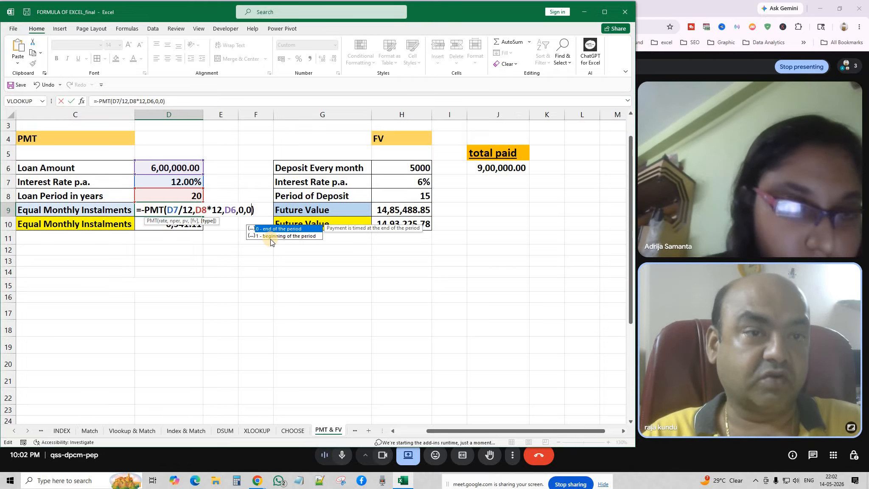
pyautogui.press('Return')
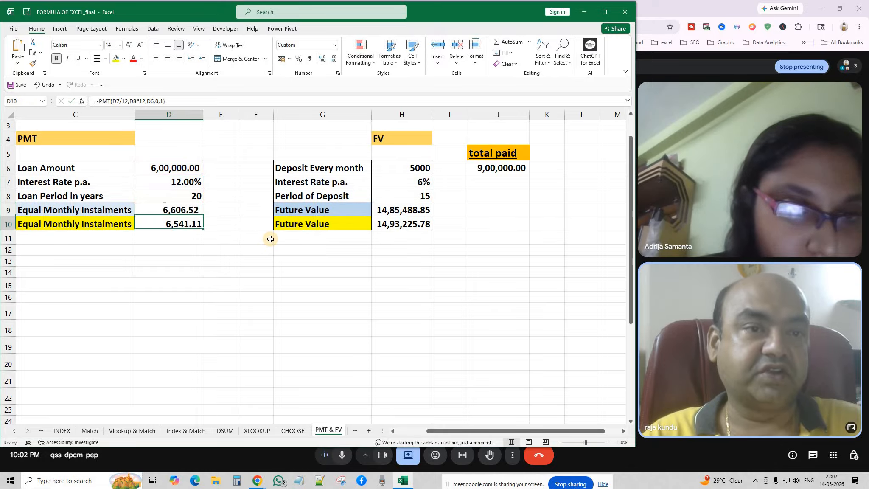
# Step: Compare the PMT formulas in D9 and D10, examining the type argument at the end of each
pyautogui.click(186, 211)
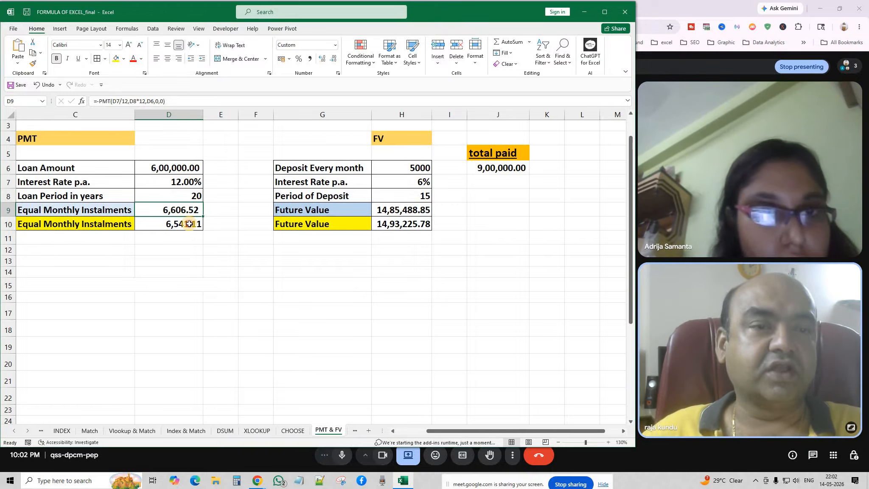
pyautogui.click(189, 223)
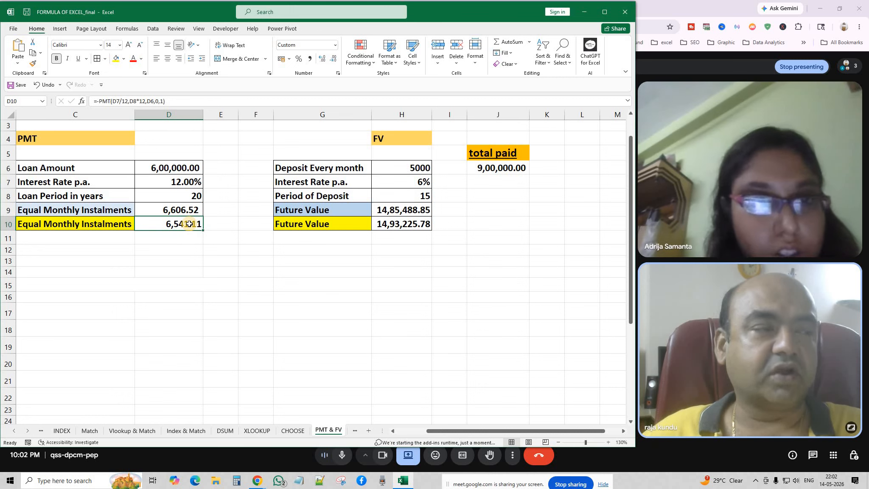
pyautogui.doubleClick(189, 223)
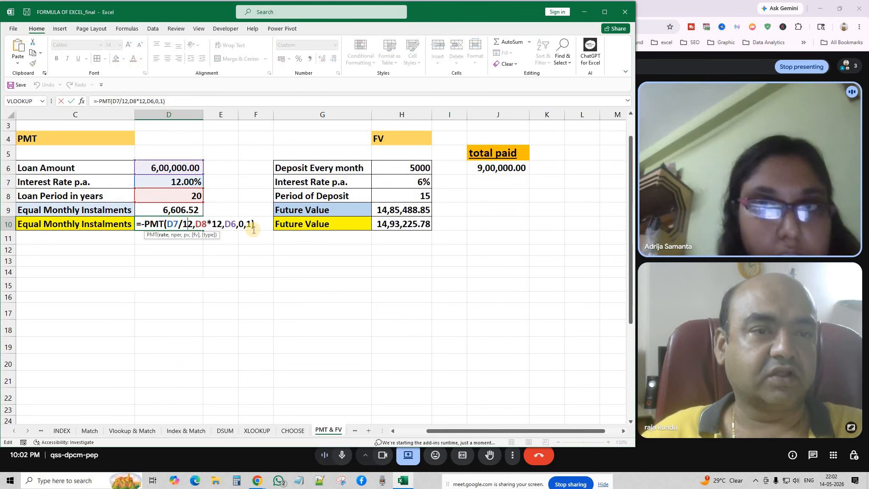
pyautogui.click(248, 225)
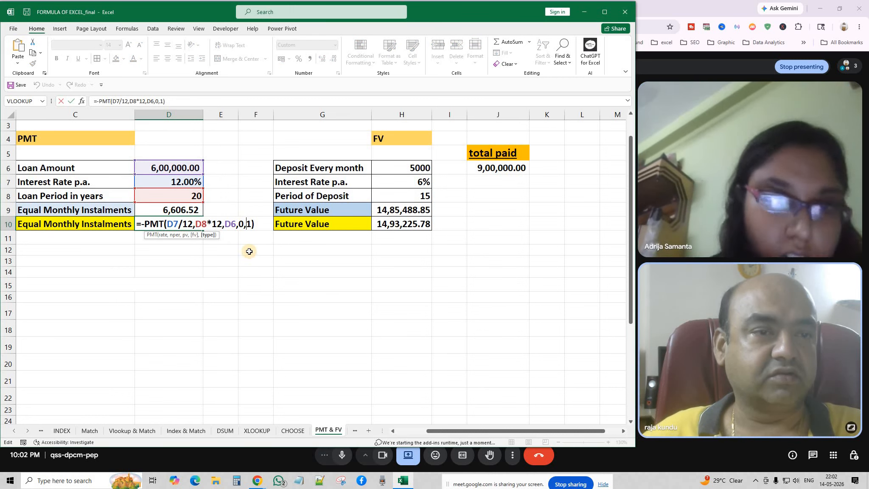
pyautogui.click(181, 209)
pyautogui.doubleClick(179, 214)
pyautogui.click(247, 210)
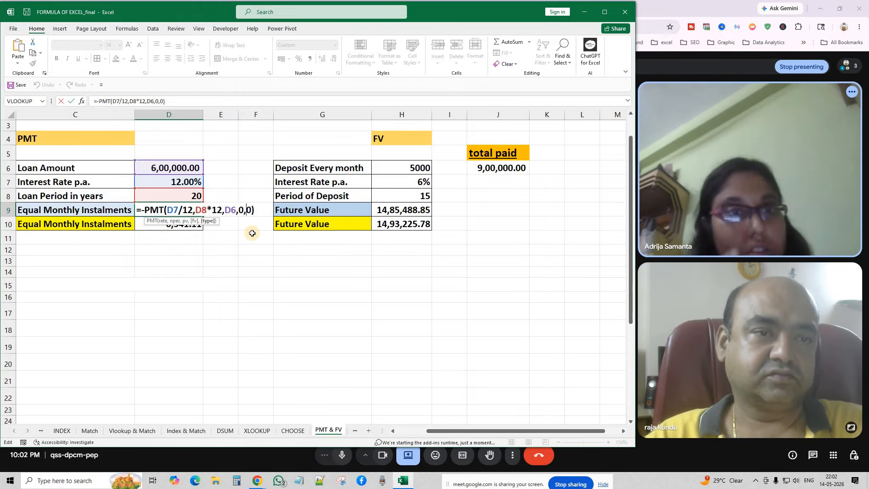
pyautogui.press('Return')
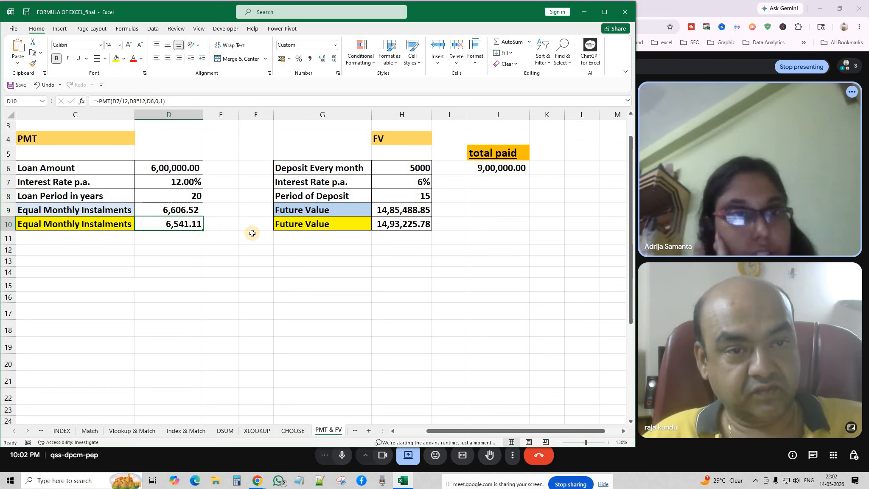
# Step: Re-enter the type argument of the D10 PMT formula as 1, for payment at the beginning of the period
pyautogui.doubleClick(181, 225)
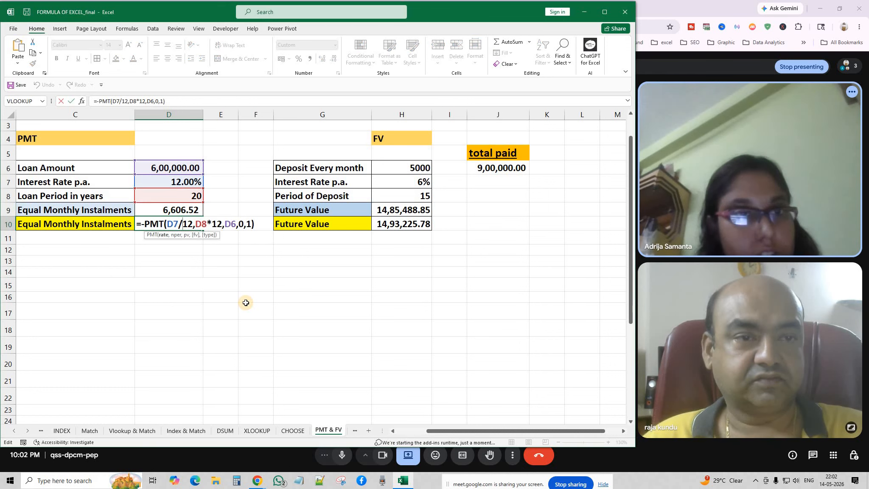
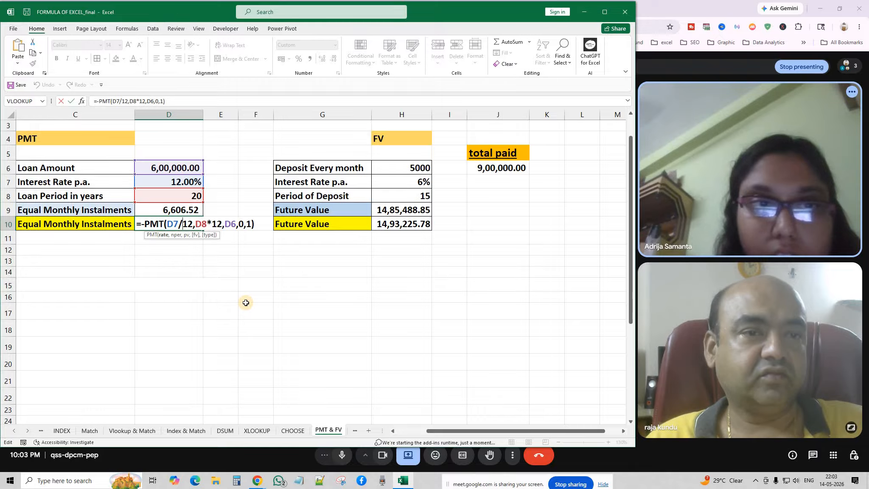
pyautogui.click(251, 224)
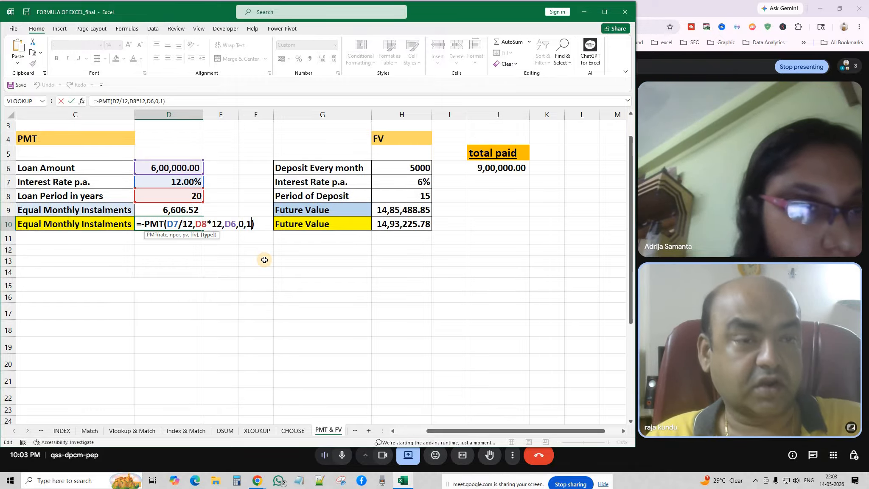
pyautogui.press('BackSpace')
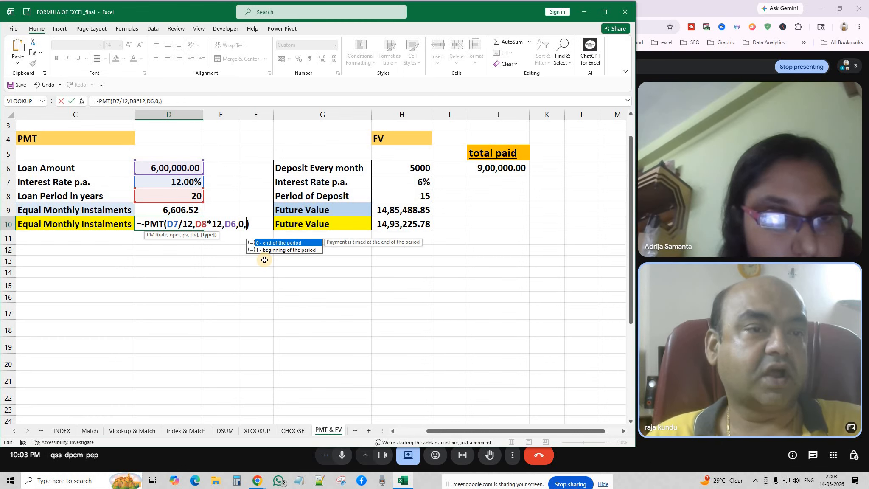
pyautogui.write('1')
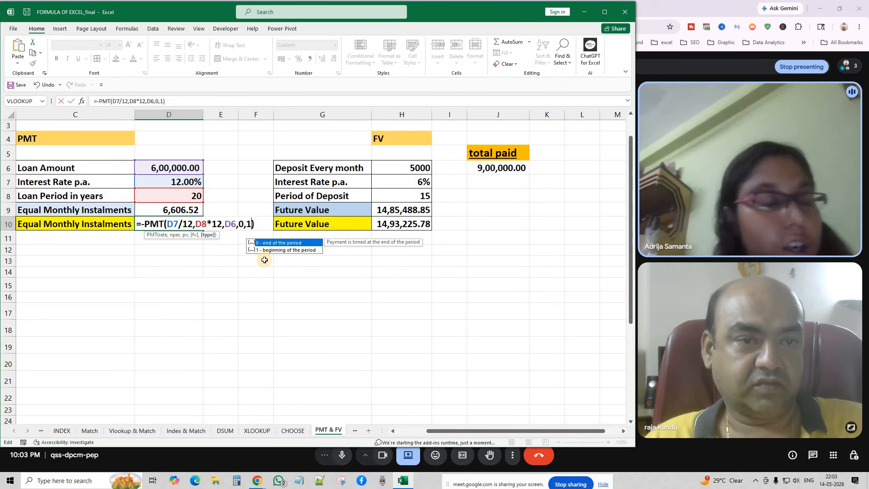
pyautogui.press('Return')
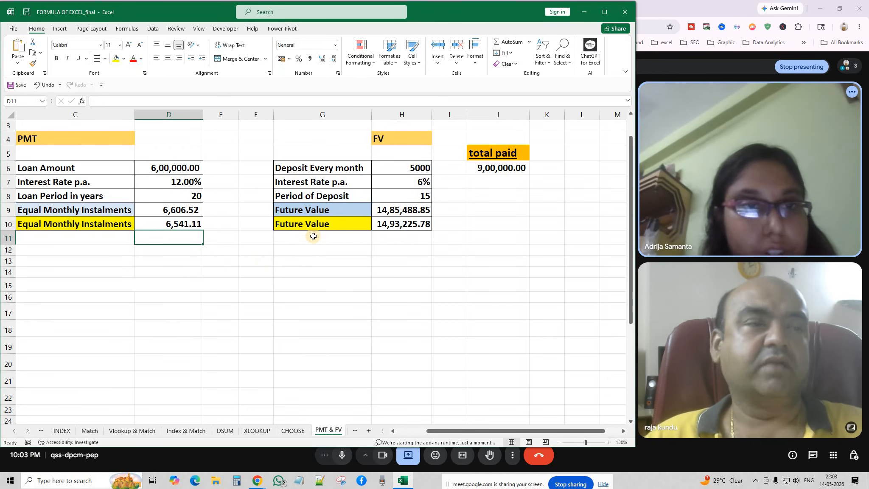
pyautogui.click(413, 169)
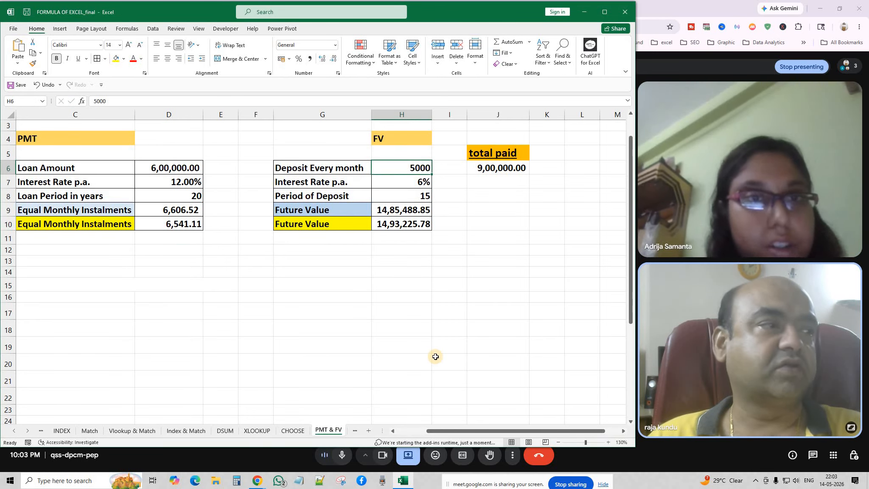
pyautogui.click(434, 263)
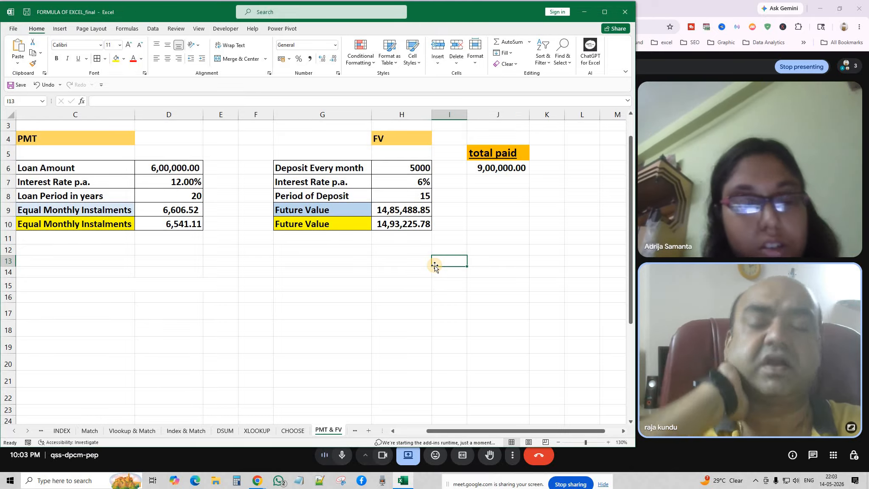
# Step: Apply the comma number style to the monthly deposit in H6
pyautogui.click(419, 168)
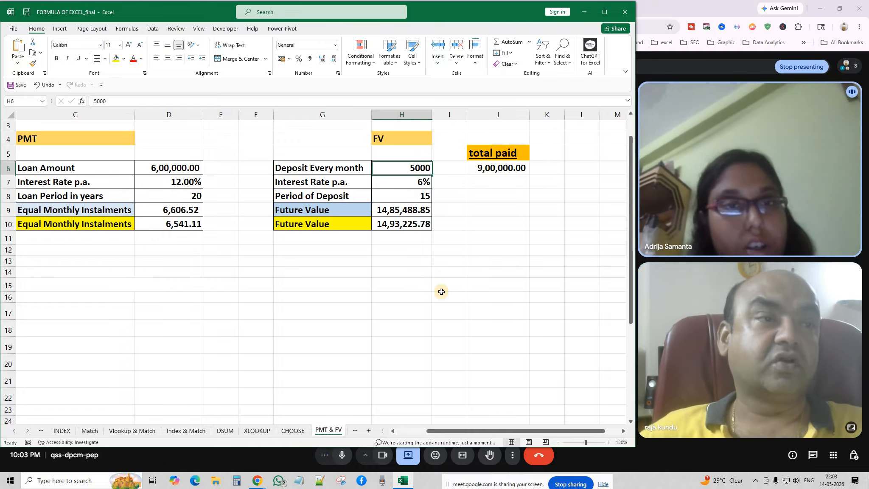
pyautogui.click(311, 57)
pyautogui.click(437, 220)
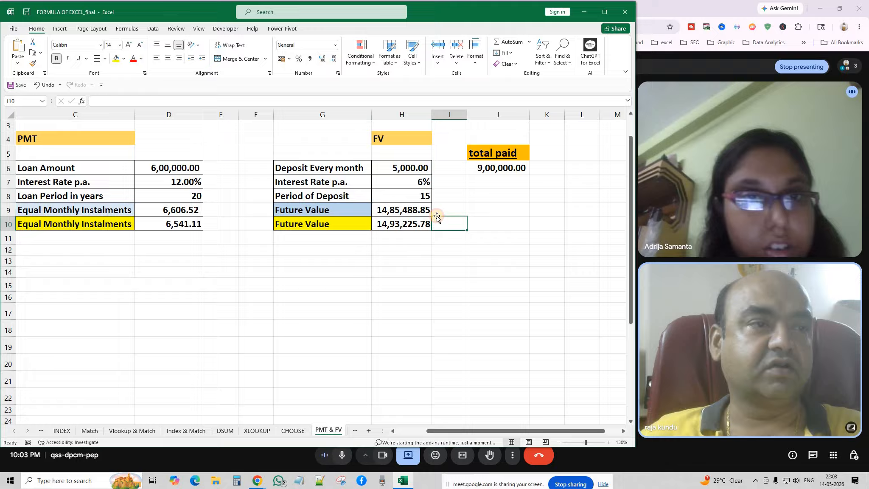
# Step: Check the exact interest rate stored in H7 and set the Period of Deposit in H8 to 20
pyautogui.click(420, 183)
pyautogui.doubleClick(420, 182)
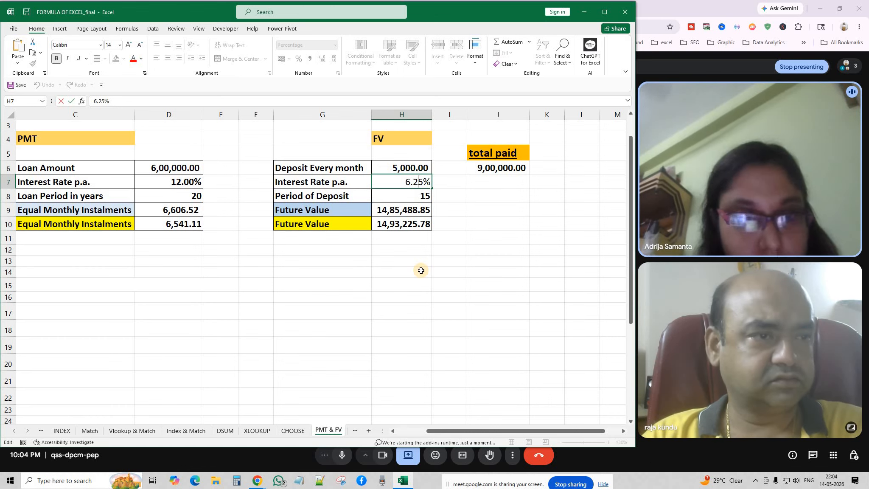
pyautogui.press('Return')
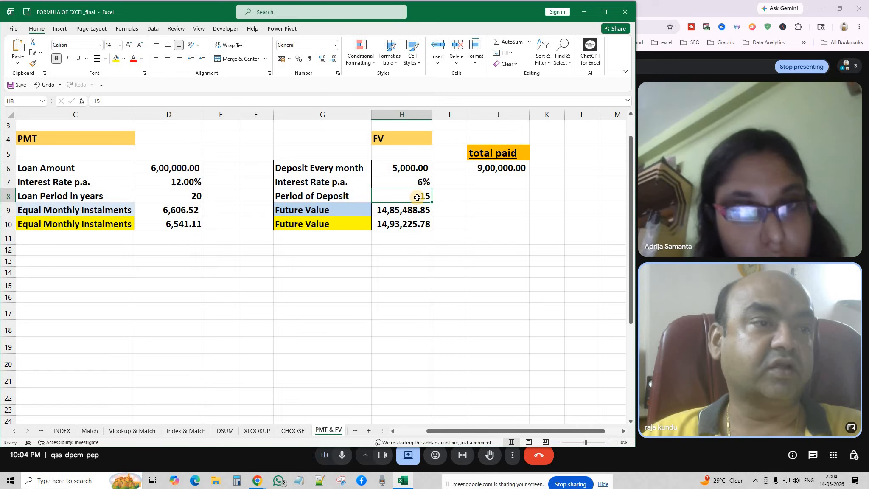
pyautogui.write('20')
pyautogui.click(486, 210)
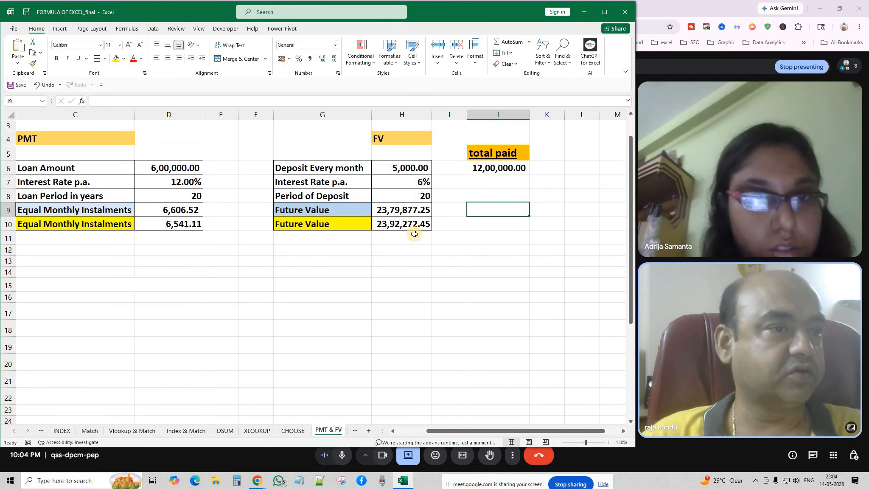
# Step: Inspect the two Future Value results in H9 and H10 for the new deposit period
pyautogui.click(397, 214)
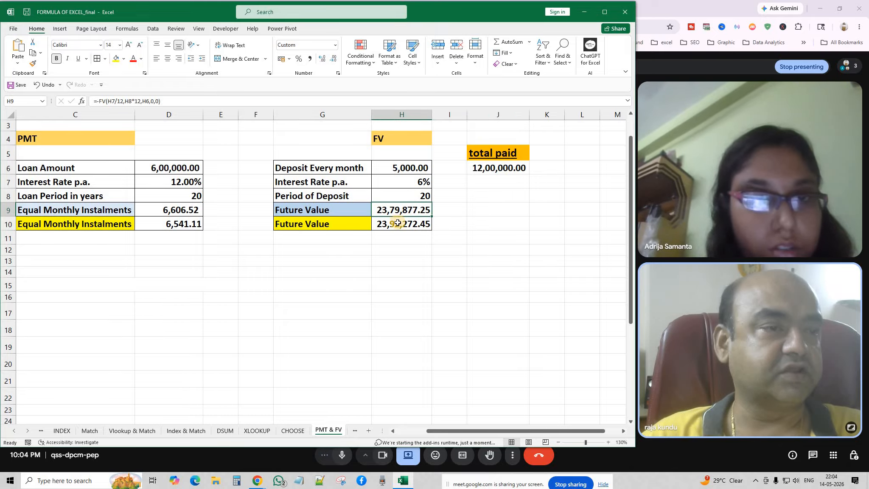
pyautogui.click(397, 223)
pyautogui.click(450, 222)
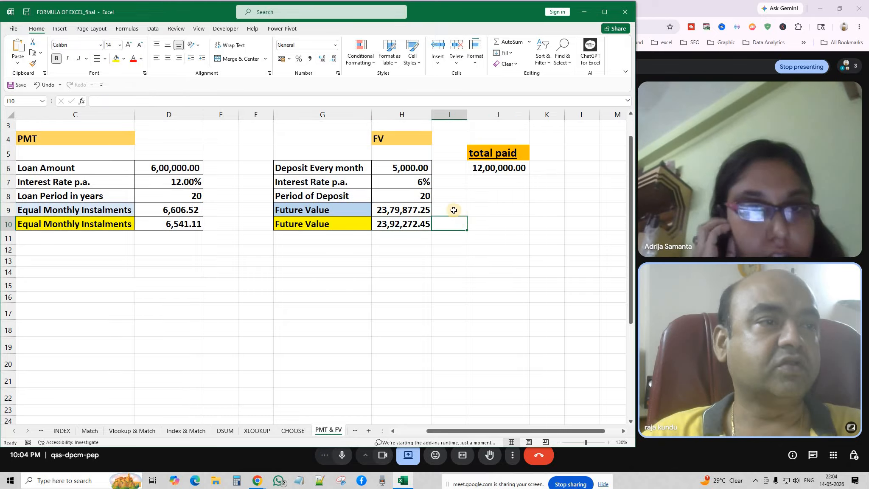
# Step: Set the FV interest rate per annum in H7 to 8.25%
pyautogui.click(418, 182)
pyautogui.doubleClick(417, 182)
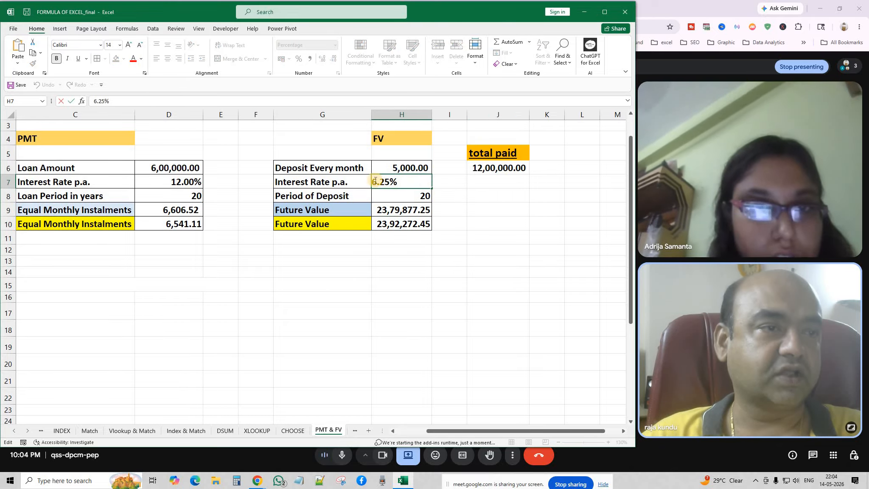
pyautogui.moveTo(360, 182); pyautogui.dragTo(359, 182)
pyautogui.write('8')
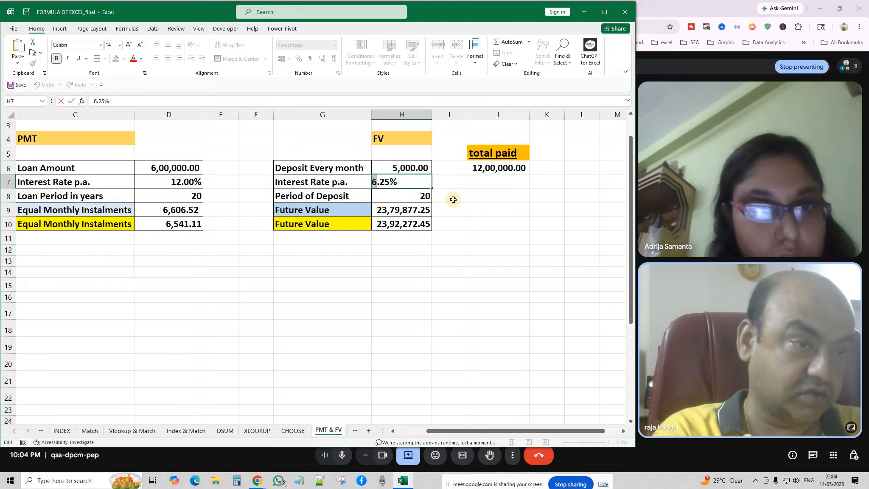
pyautogui.click(458, 200)
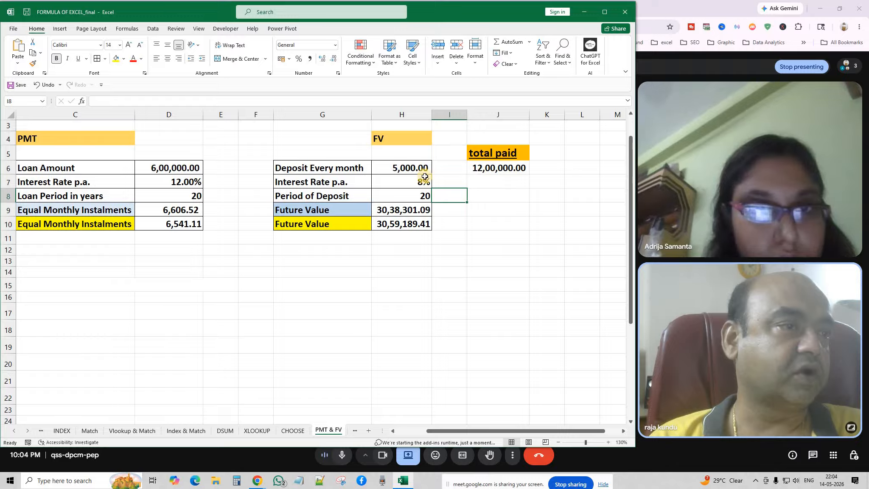
# Step: Set the monthly deposit in H6 to 6000 and check the exact interest rate in H7
pyautogui.click(409, 167)
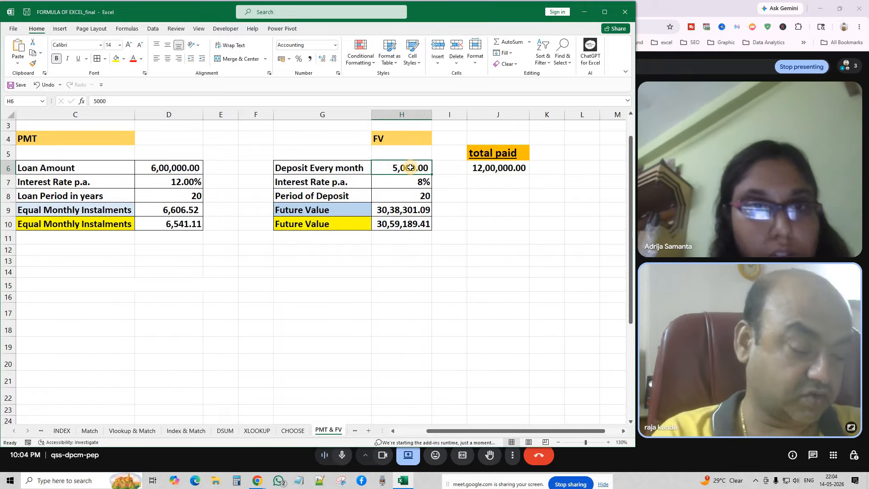
pyautogui.write('6000')
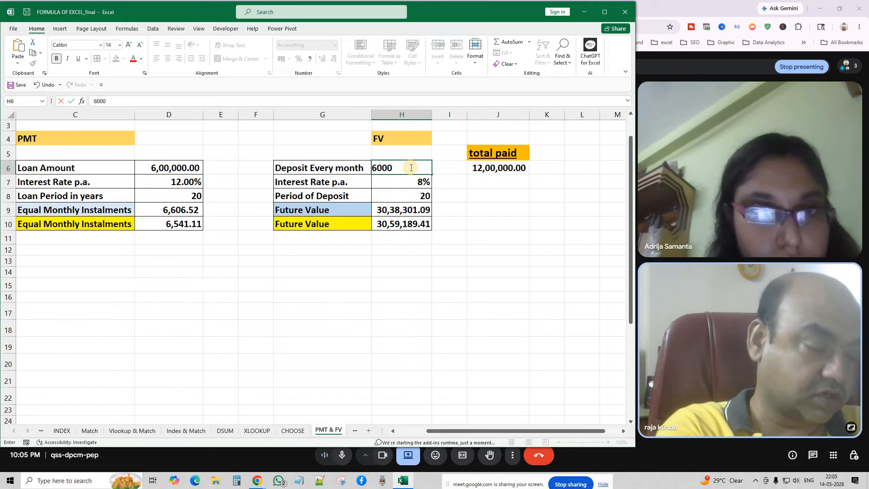
pyautogui.press('Return')
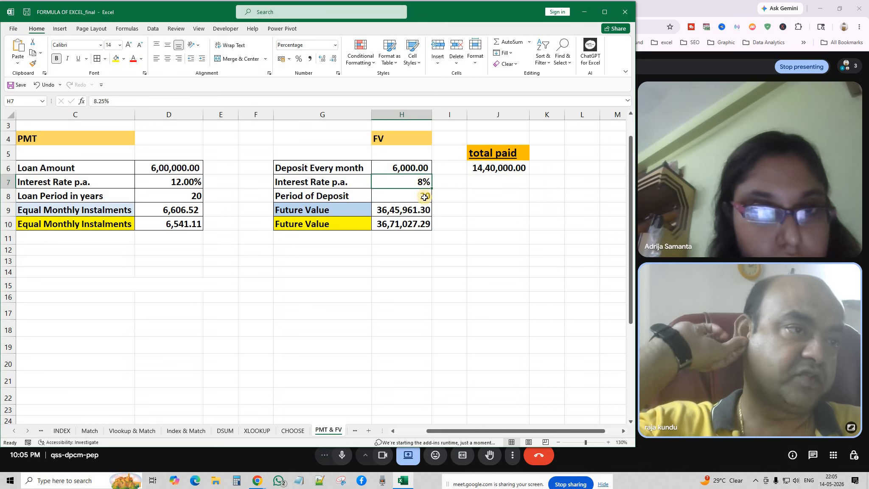
pyautogui.doubleClick(422, 183)
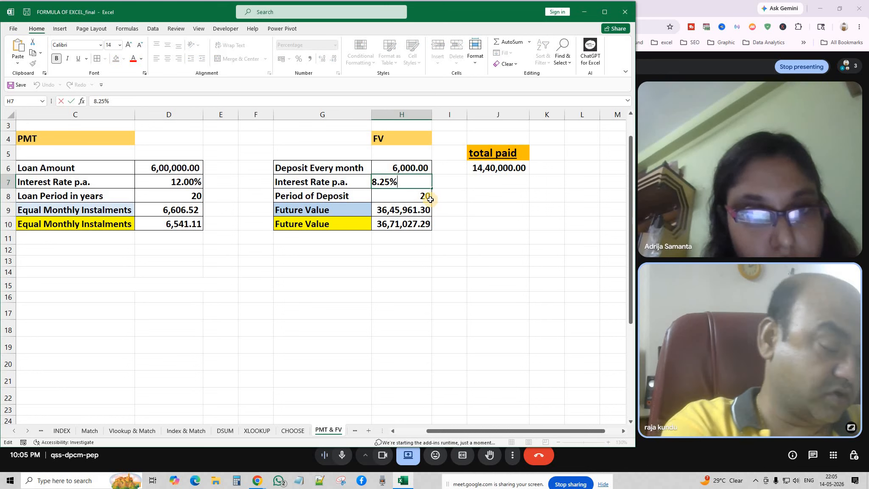
pyautogui.press('Return')
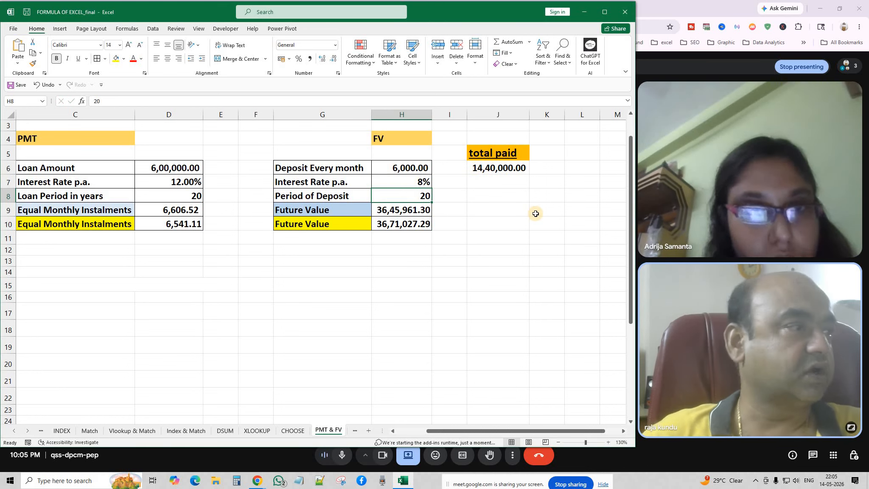
# Step: Review the rate, nper, pmt and pv arguments of the H9 FV formula and re-enter its type argument as 0
pyautogui.click(456, 211)
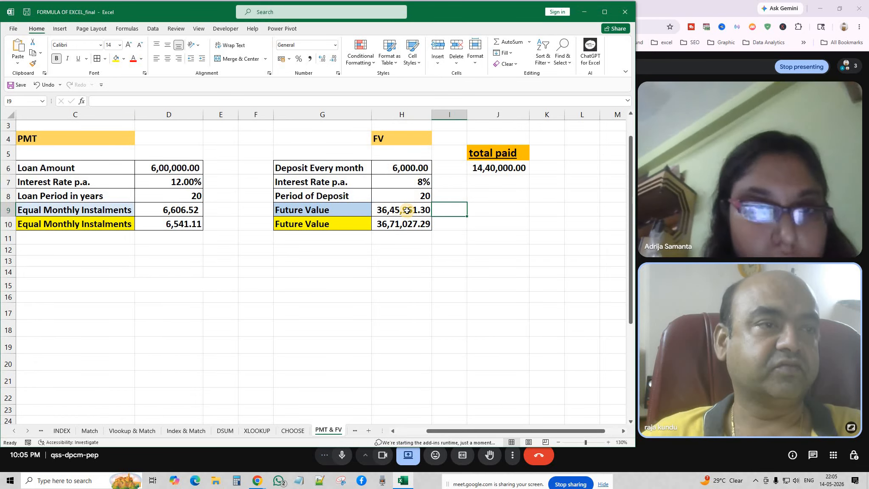
pyautogui.doubleClick(407, 210)
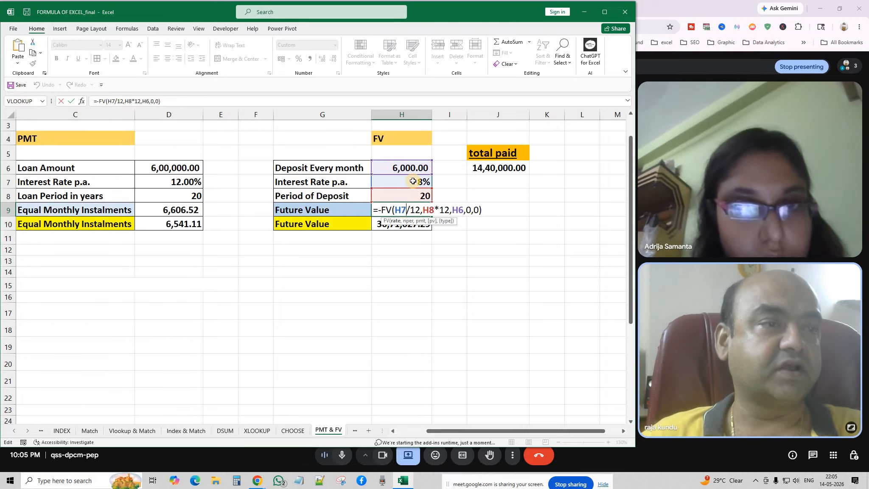
pyautogui.click(422, 211)
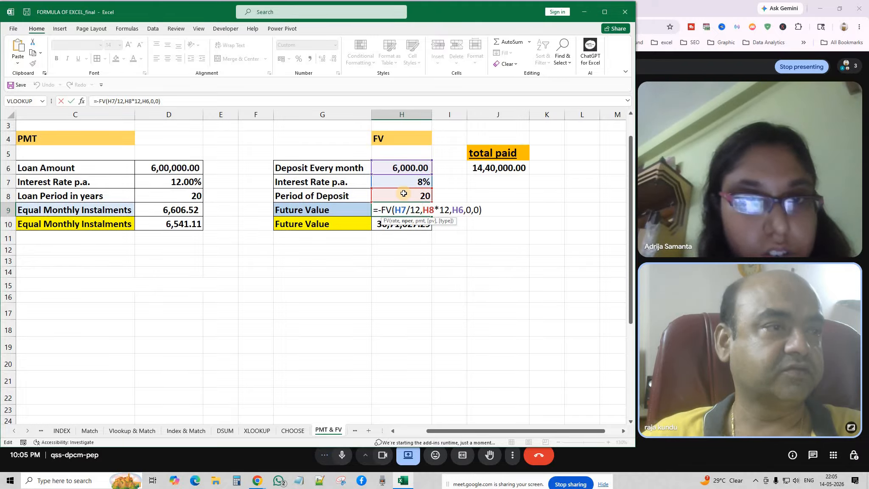
pyautogui.click(452, 210)
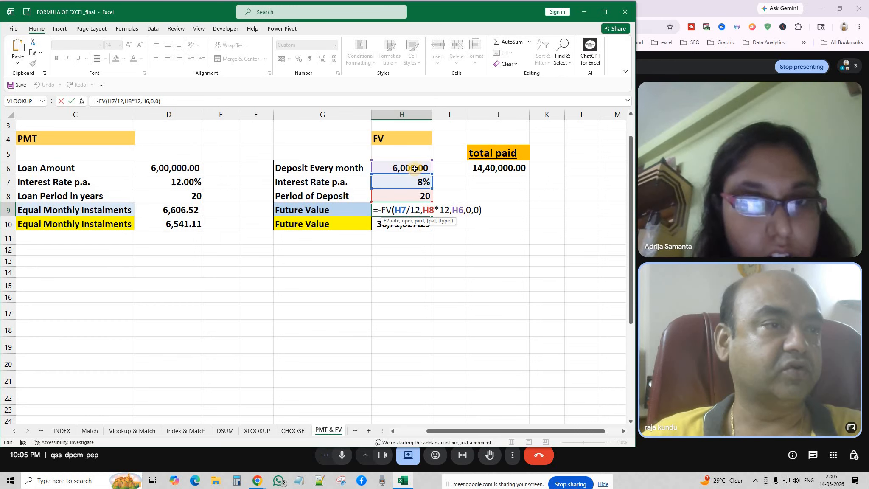
pyautogui.click(467, 209)
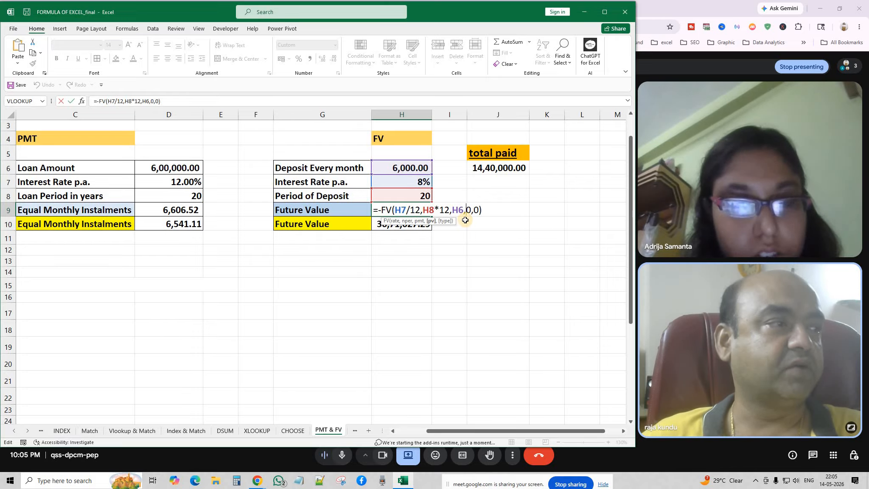
pyautogui.click(472, 210)
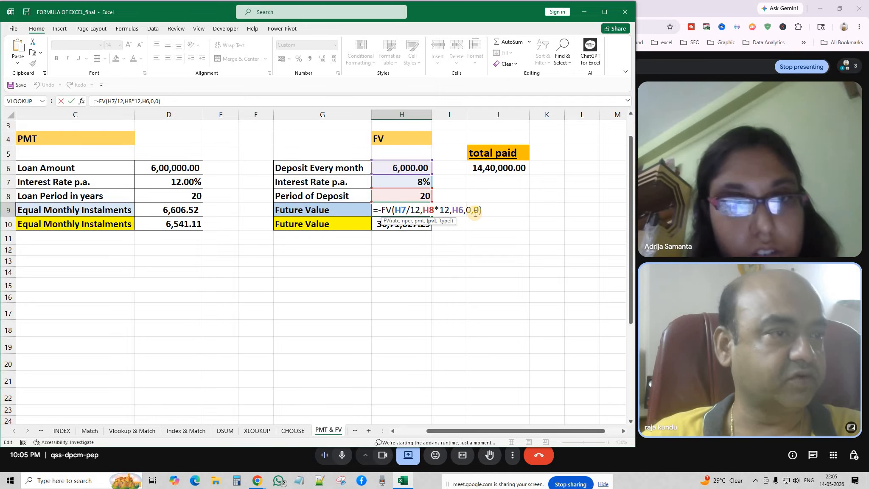
pyautogui.press('BackSpace')
pyautogui.press('BackSpace')
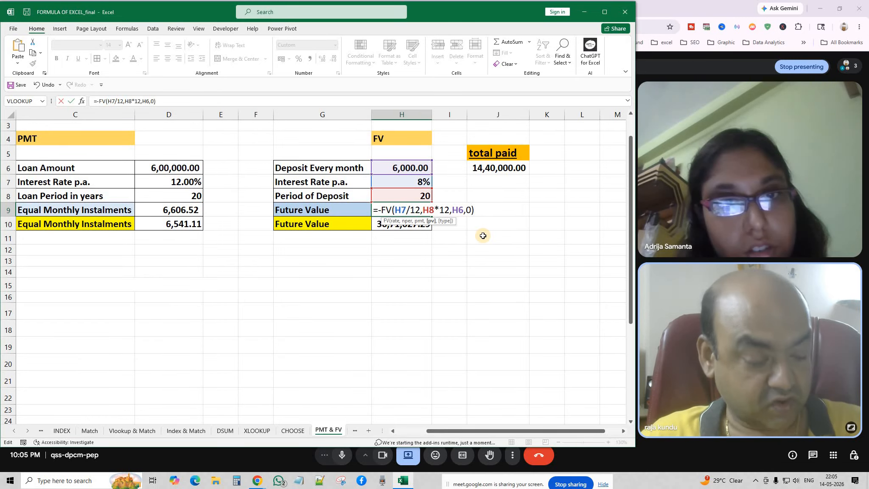
pyautogui.write(',0')
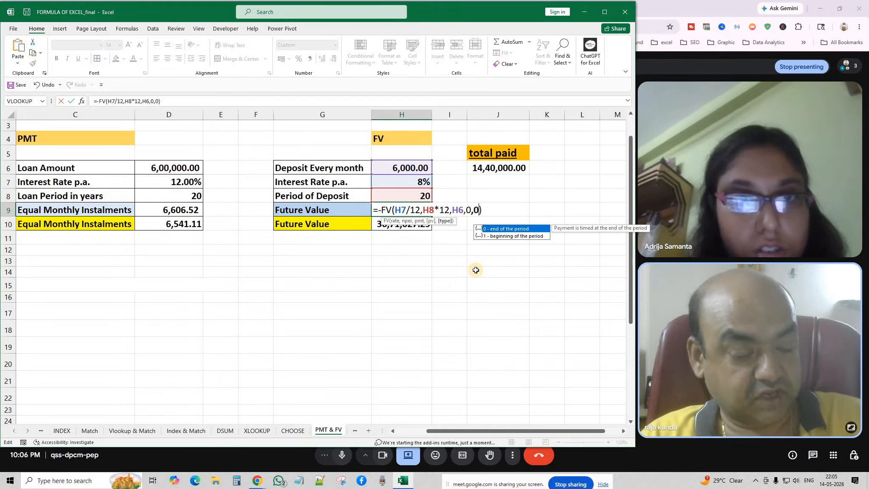
pyautogui.press('Return')
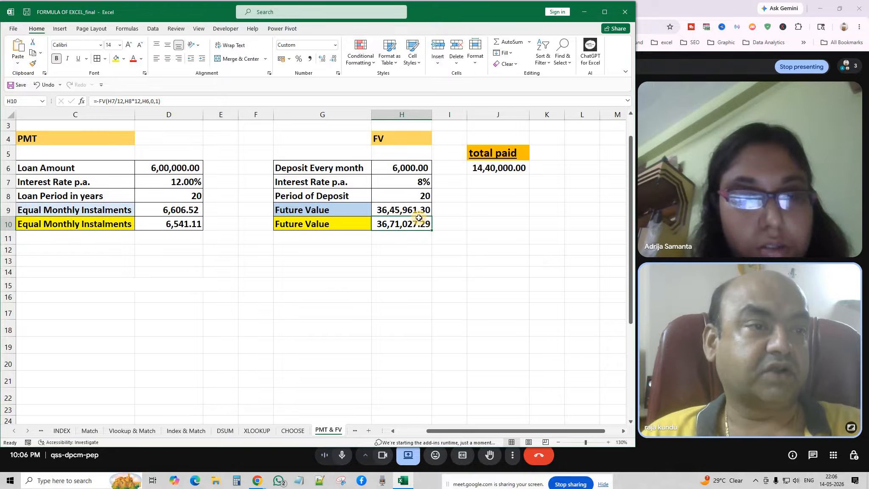
# Step: Compare the FV formulas in H9 and H10, examining the leading minus sign, the arguments and the final type value
pyautogui.click(394, 209)
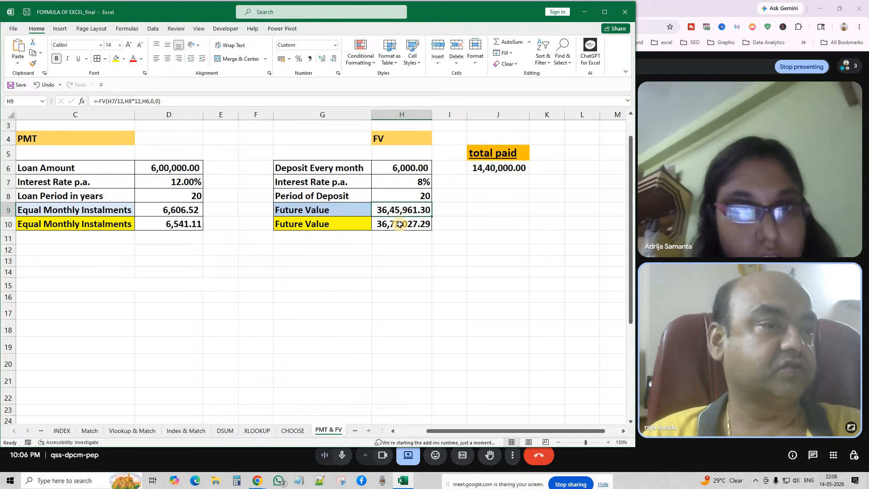
pyautogui.click(399, 223)
pyautogui.click(398, 212)
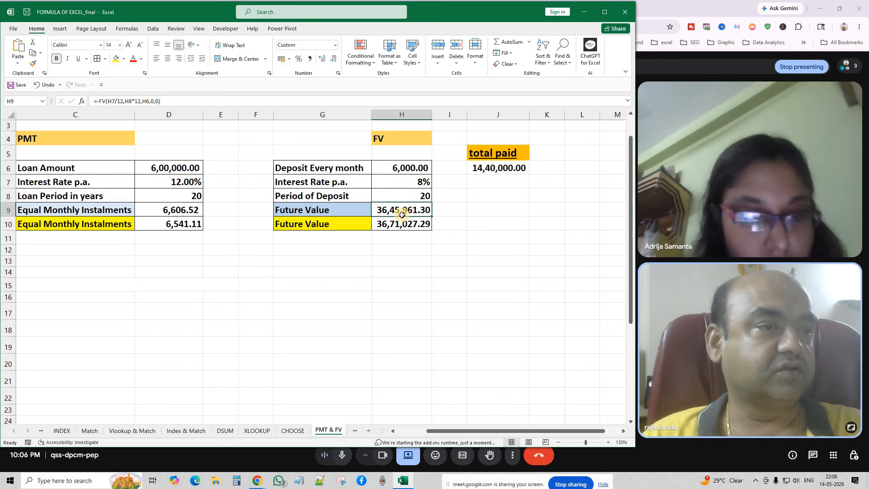
pyautogui.doubleClick(401, 224)
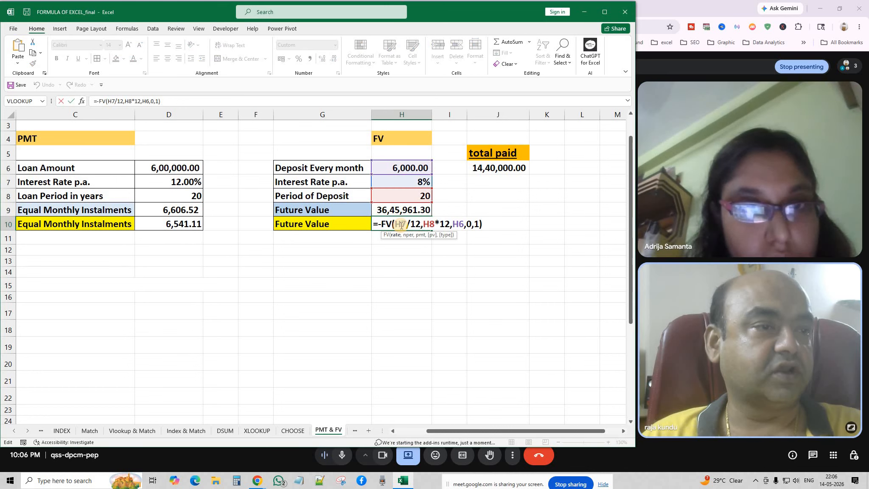
pyautogui.press('Return')
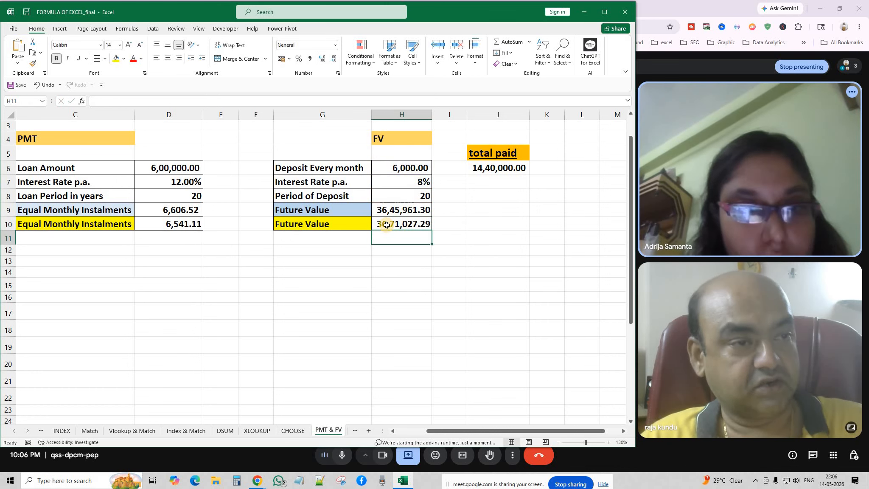
pyautogui.doubleClick(388, 210)
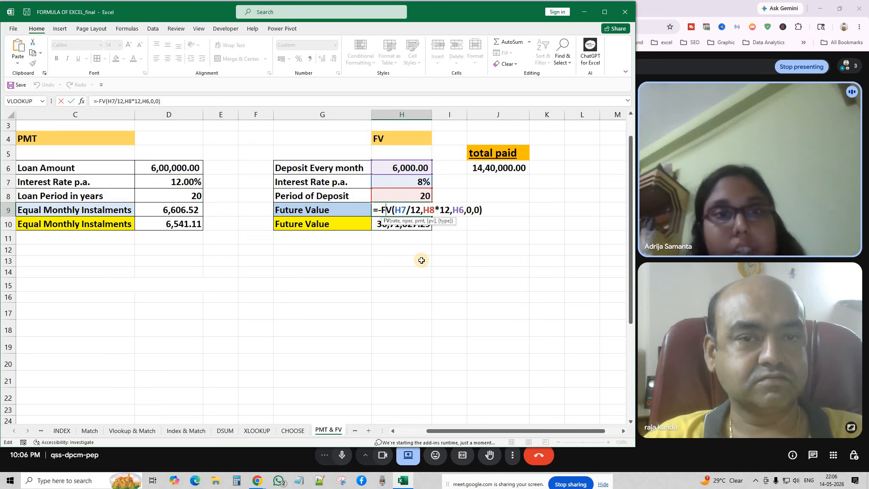
pyautogui.press('Return')
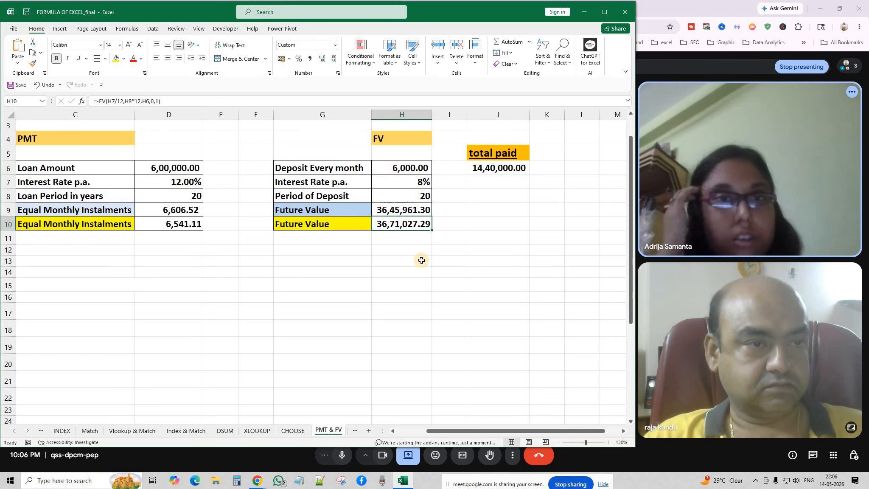
pyautogui.click(418, 250)
pyautogui.doubleClick(405, 222)
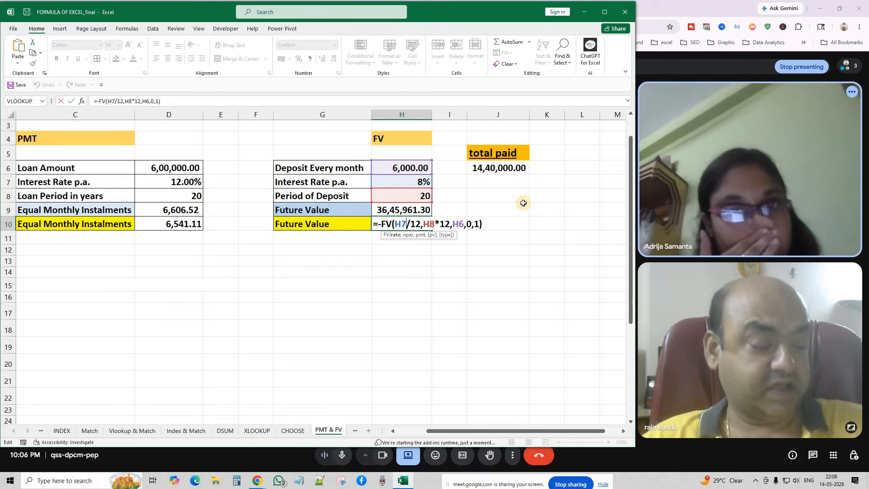
pyautogui.press('Return')
# Step: Check the total paid formula in J6 and set the monthly deposit in H6 to 5000
pyautogui.click(500, 167)
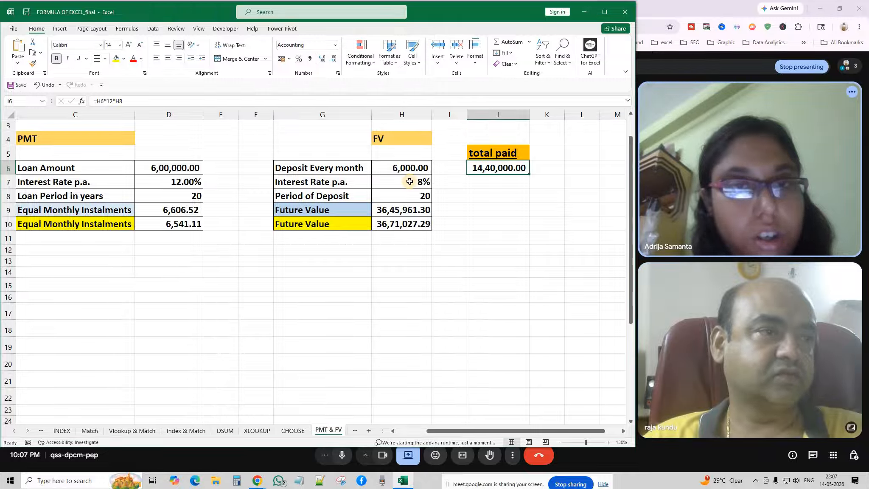
pyautogui.click(400, 169)
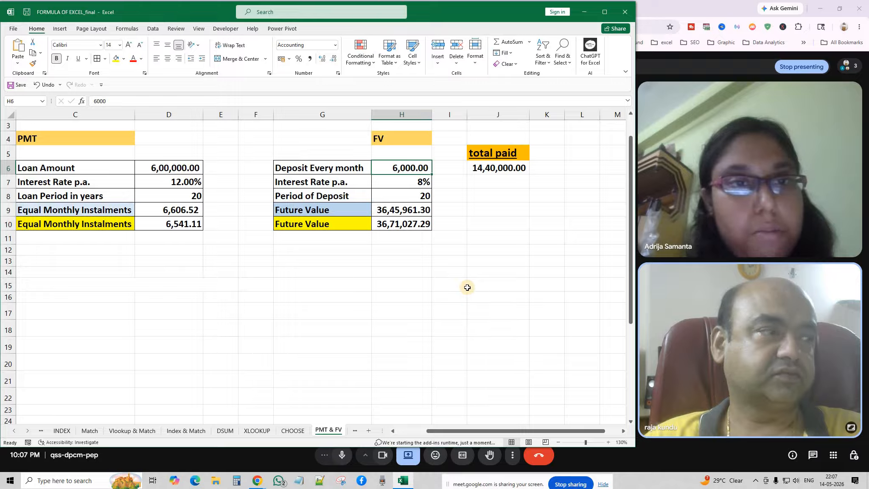
pyautogui.write('5000')
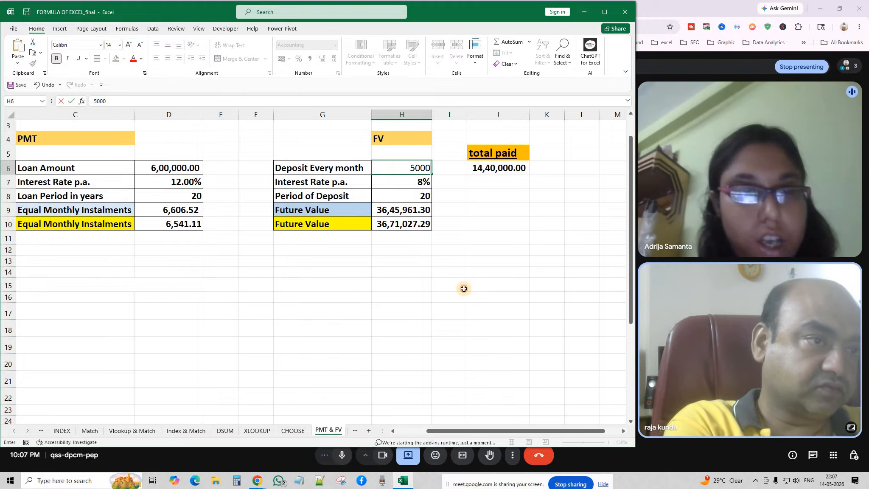
pyautogui.click(464, 288)
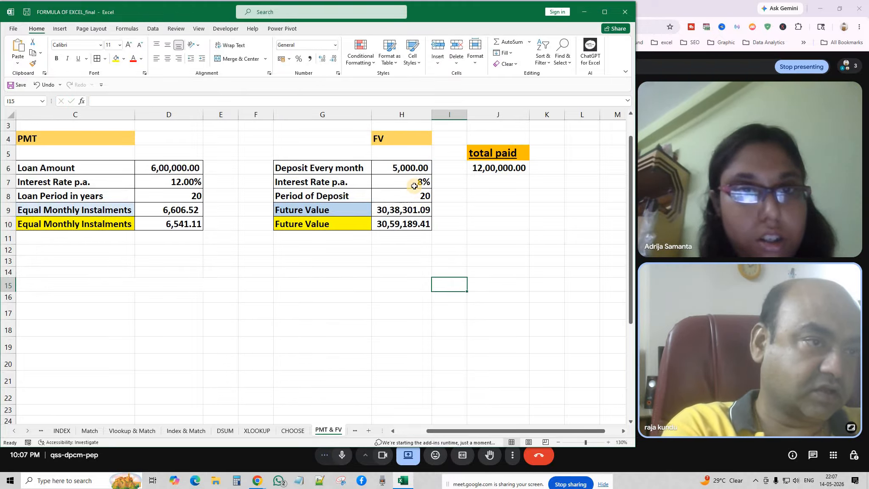
# Step: Set the FV interest rate in H7 to 6% and the period of deposit in H8 to 15
pyautogui.click(414, 186)
pyautogui.doubleClick(413, 185)
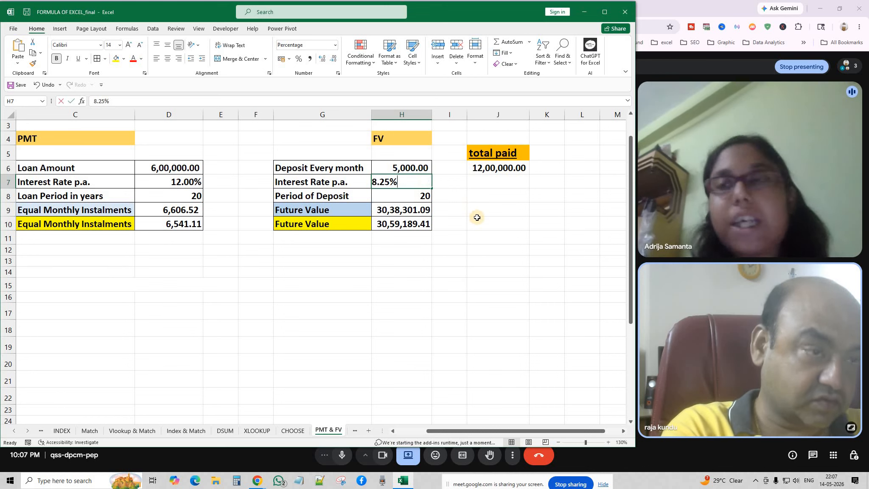
pyautogui.write('6%')
pyautogui.press('Return')
pyautogui.moveTo(429, 207); pyautogui.dragTo(438, 213)
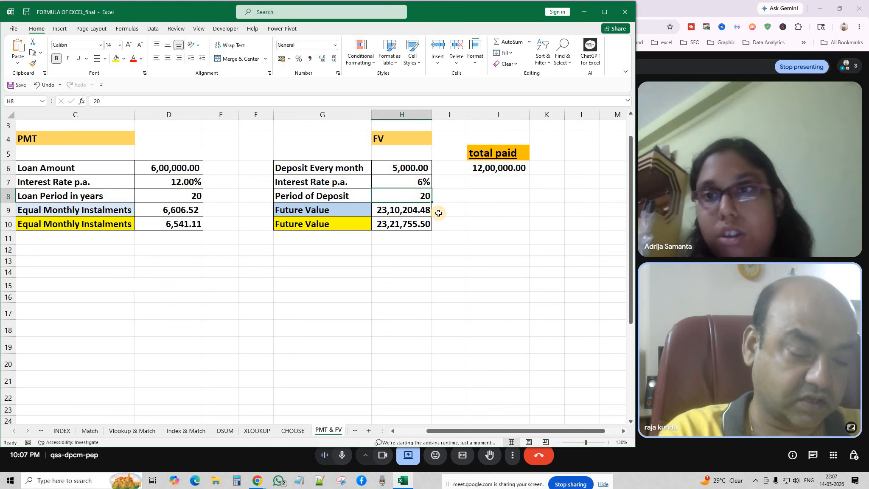
pyautogui.write('15')
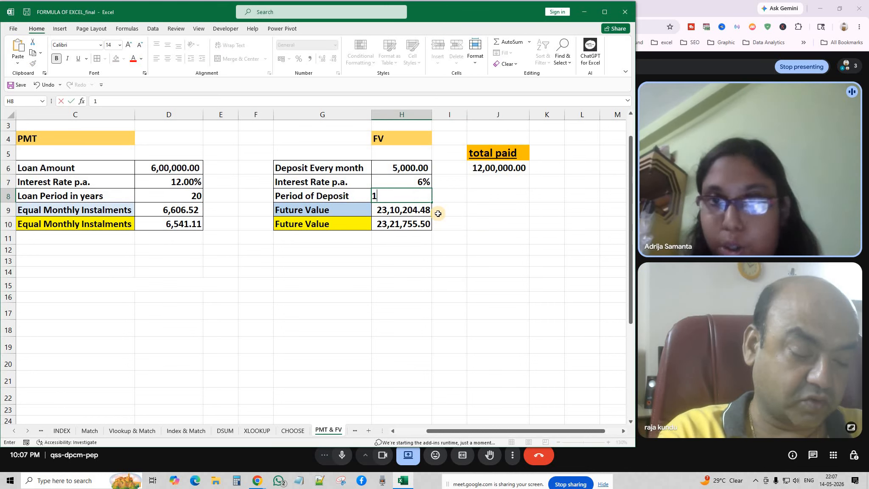
pyautogui.click(470, 228)
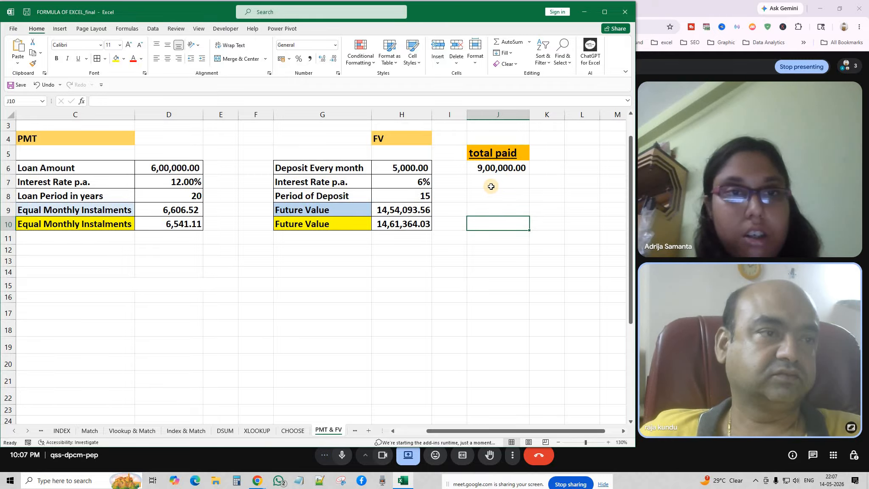
# Step: Compare the total paid formula in J6 with the future value formula in H9, examining the cells J6 refers to
pyautogui.click(483, 168)
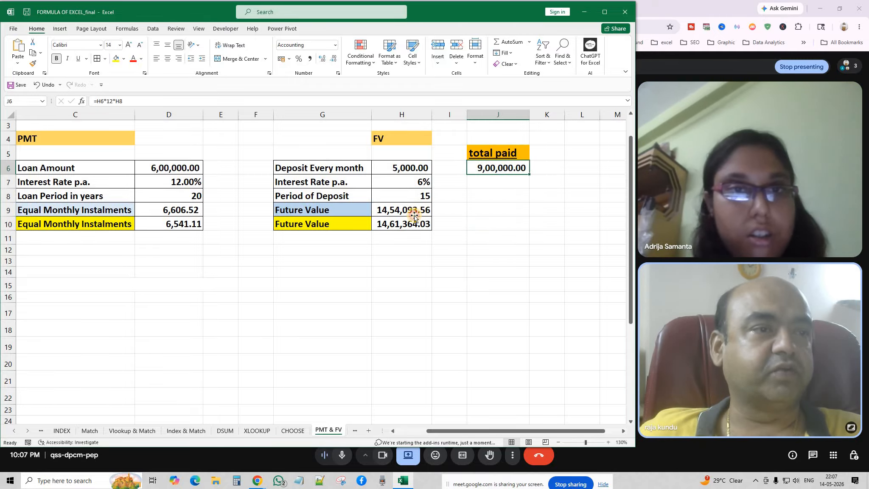
pyautogui.click(414, 213)
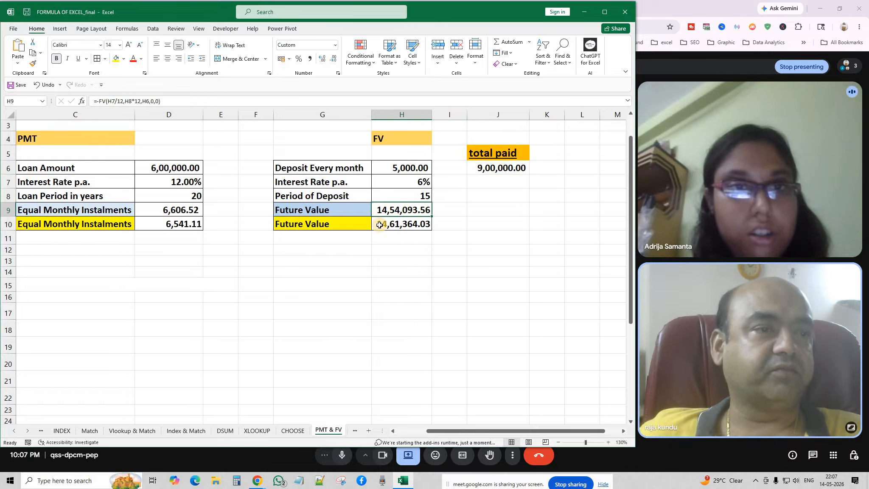
pyautogui.click(484, 166)
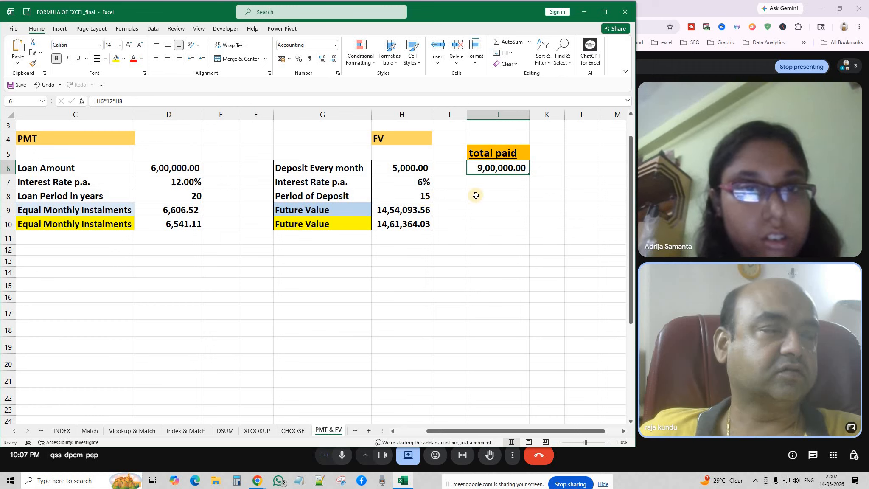
pyautogui.doubleClick(505, 168)
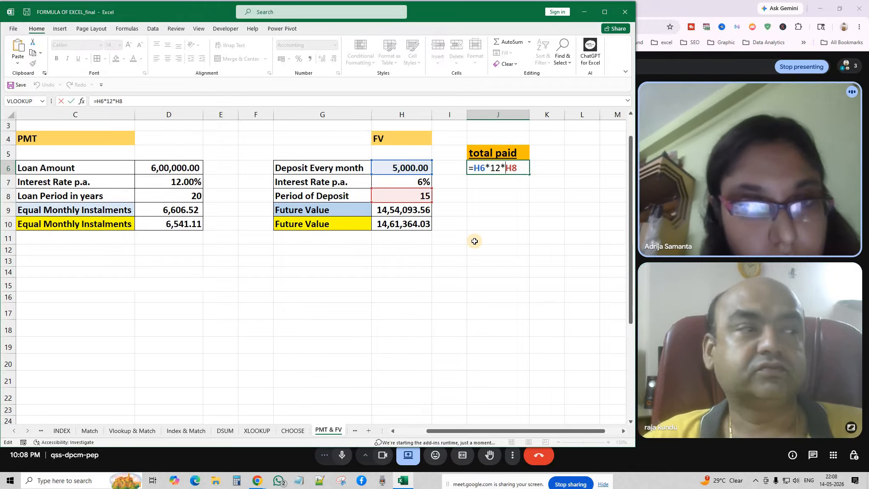
pyautogui.press('Return')
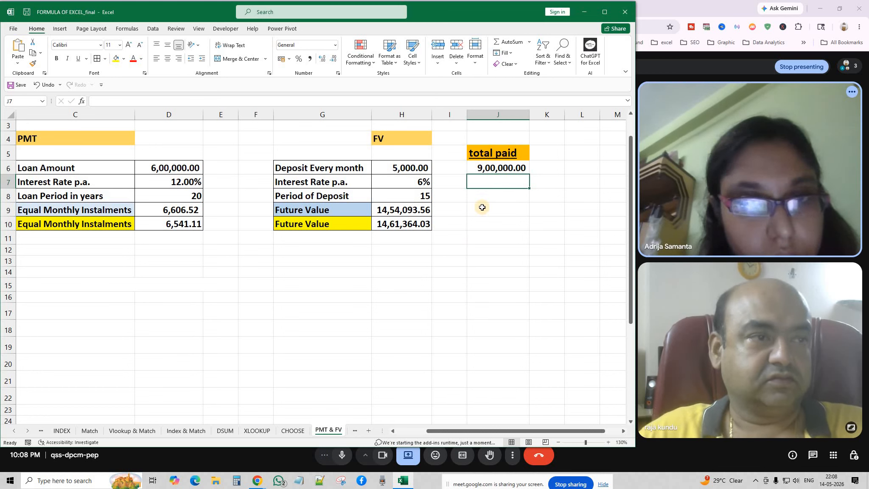
pyautogui.click(501, 238)
# Step: Open the IPMT & PPMT sheet at 90% zoom and widen column G to fit its PPMT value
pyautogui.click(354, 431)
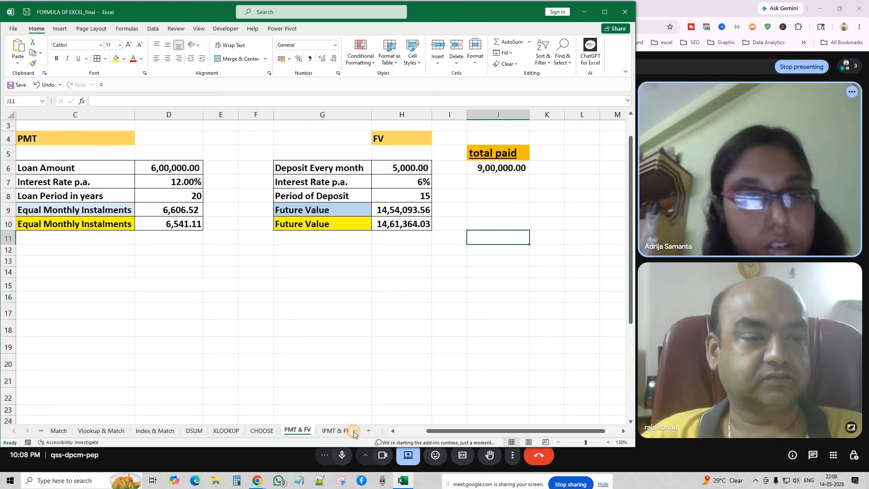
pyautogui.click(354, 430)
pyautogui.scroll(2, 352, 352)
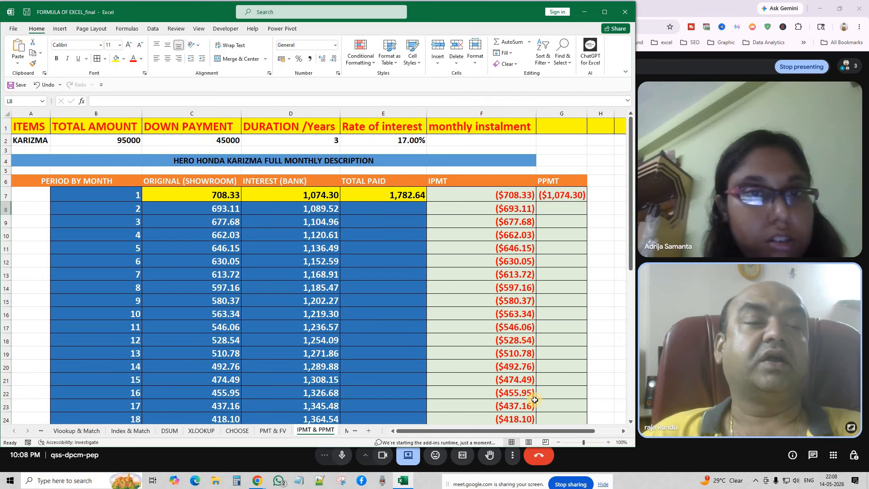
pyautogui.click(558, 442)
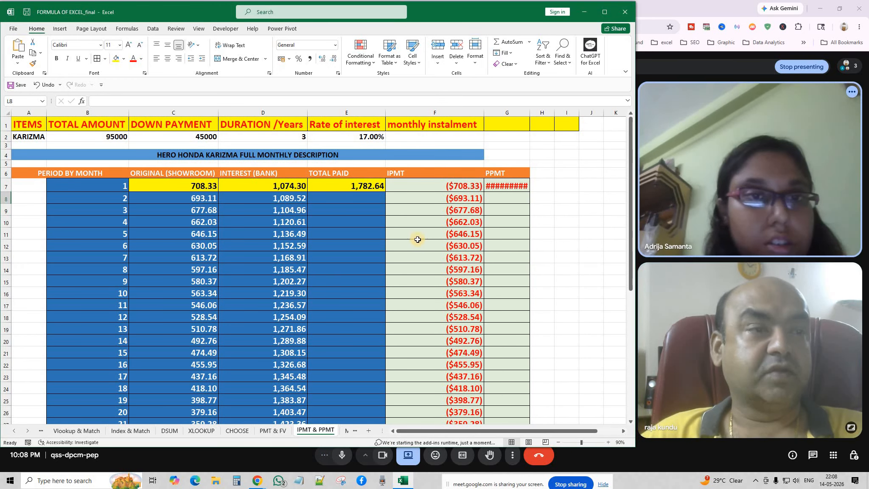
pyautogui.click(424, 174)
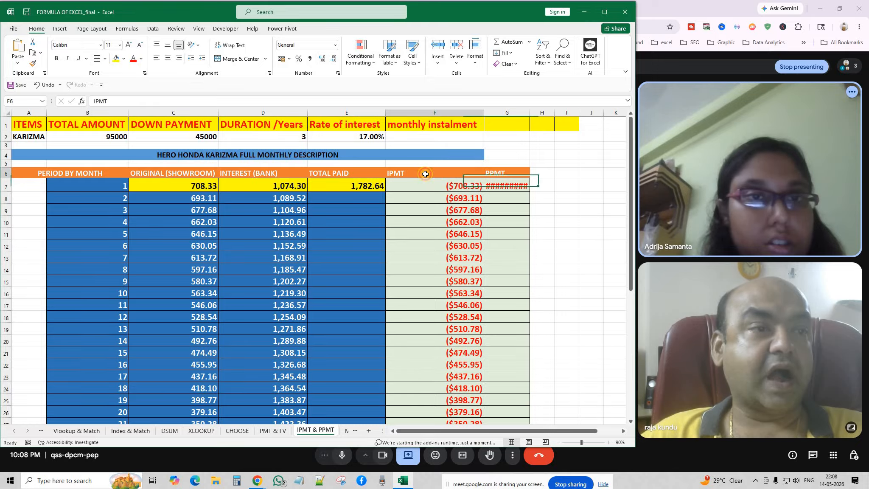
pyautogui.click(504, 173)
pyautogui.doubleClick(529, 112)
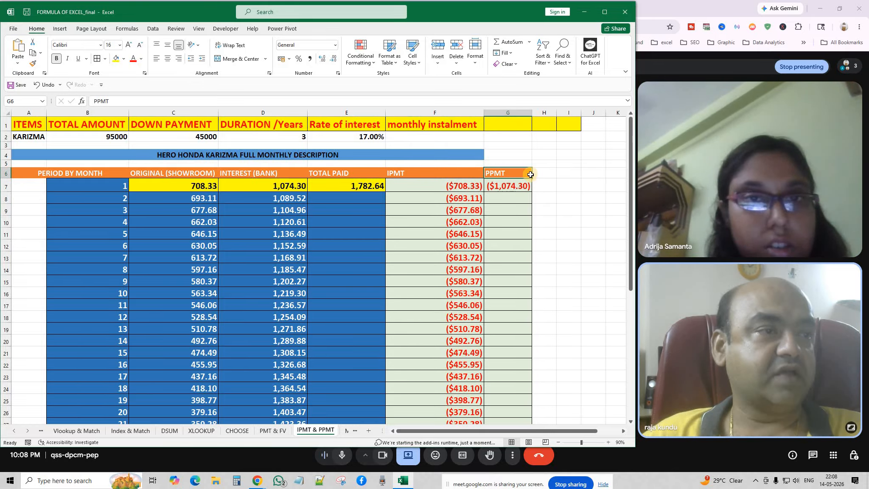
pyautogui.click(520, 209)
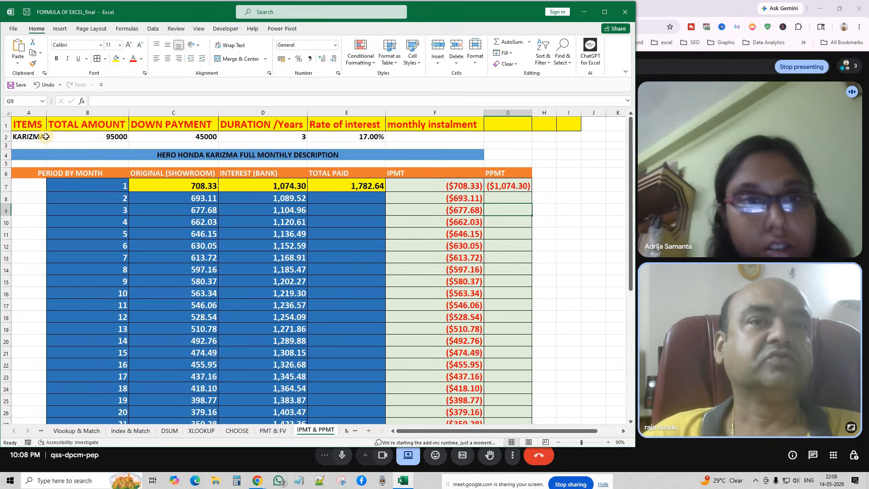
# Step: Set the total amount in B2 to 200000 and apply the comma number style to it
pyautogui.click(110, 137)
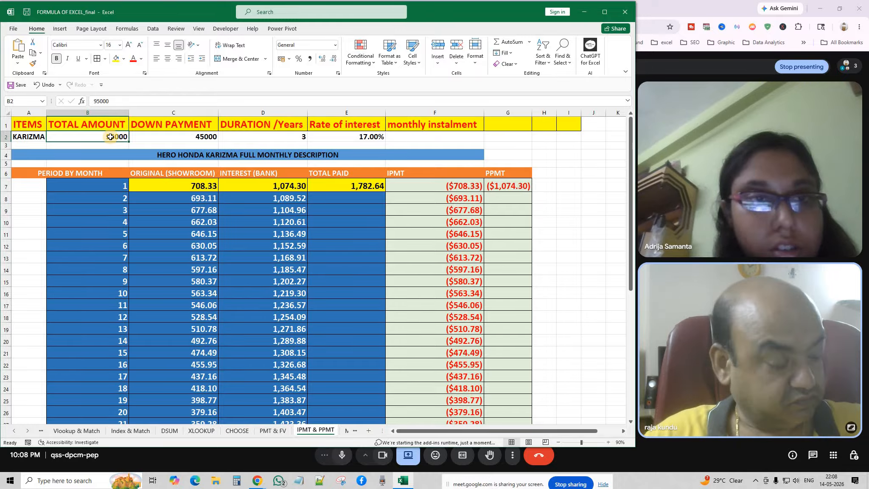
pyautogui.write('20')
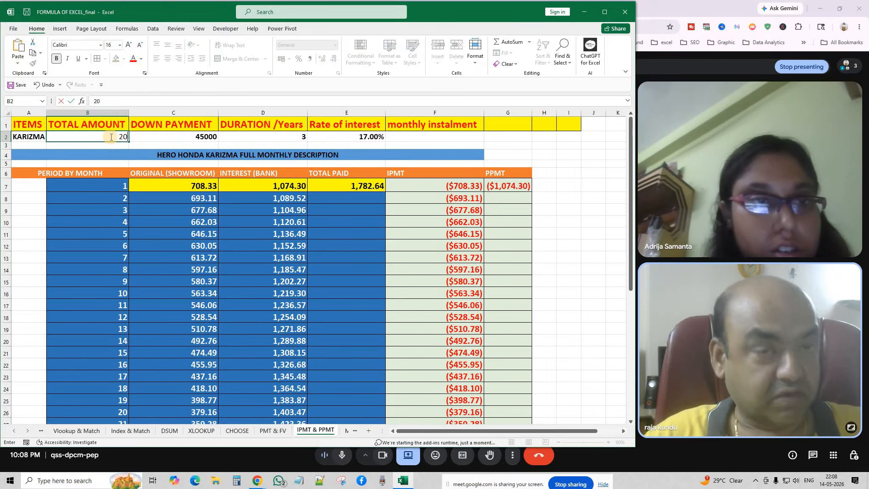
pyautogui.write('0000')
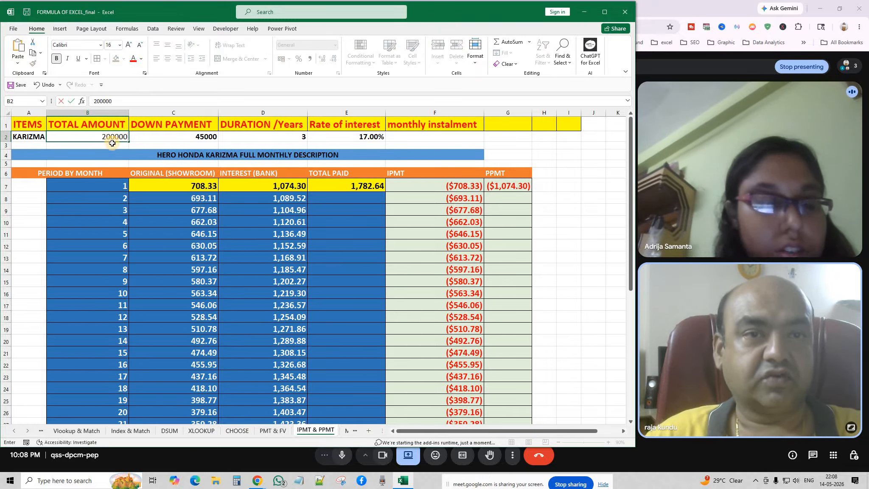
pyautogui.press('Return')
pyautogui.press('Up')
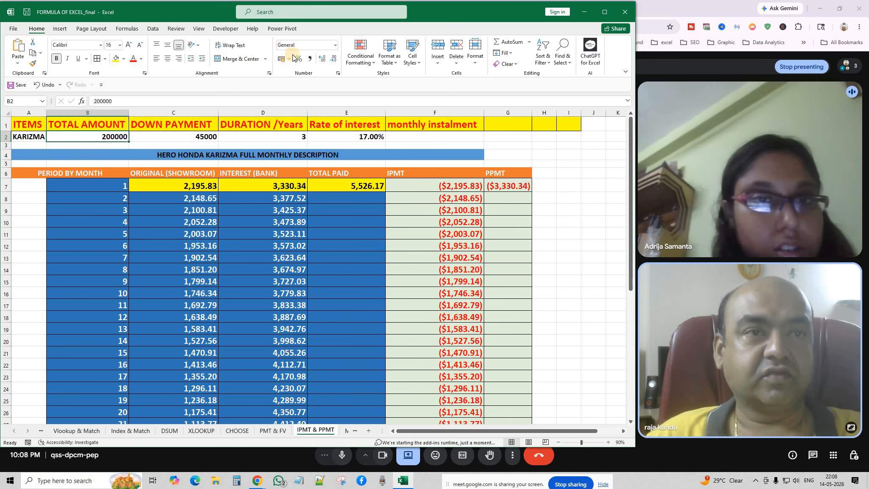
pyautogui.click(309, 58)
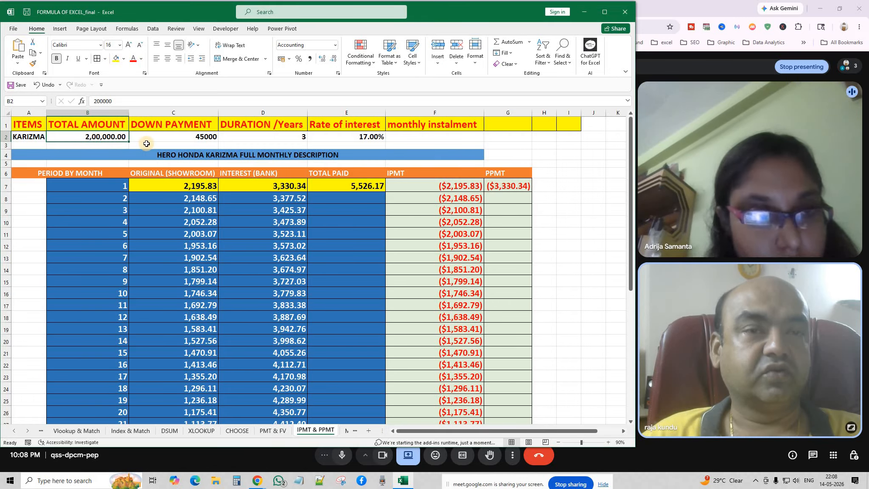
# Step: Set the down payment in C2 to 50000
pyautogui.click(192, 136)
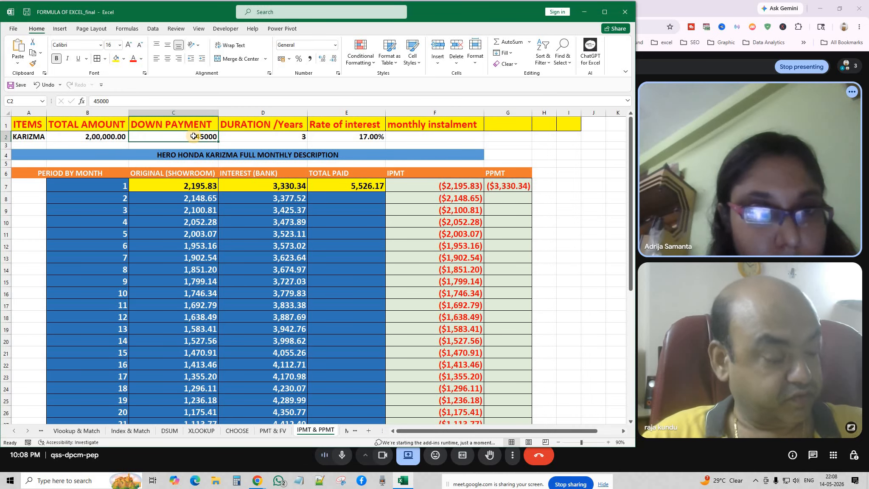
pyautogui.write('500')
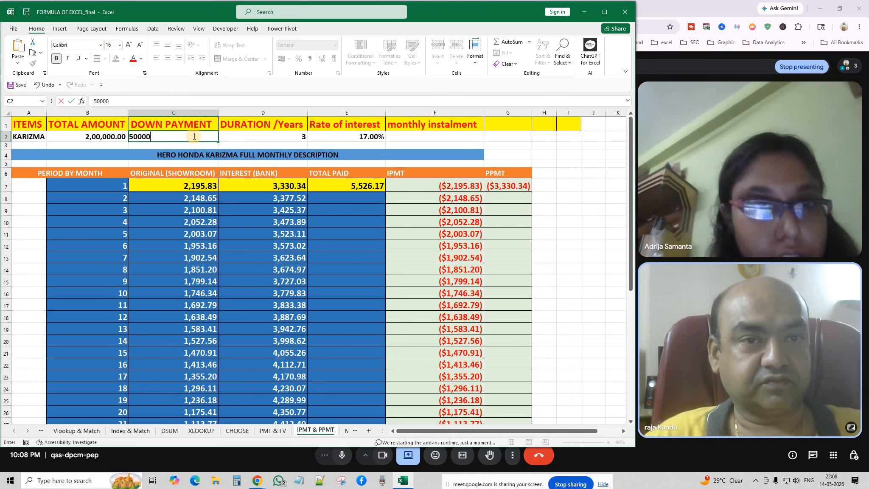
pyautogui.write('00')
pyautogui.click(503, 136)
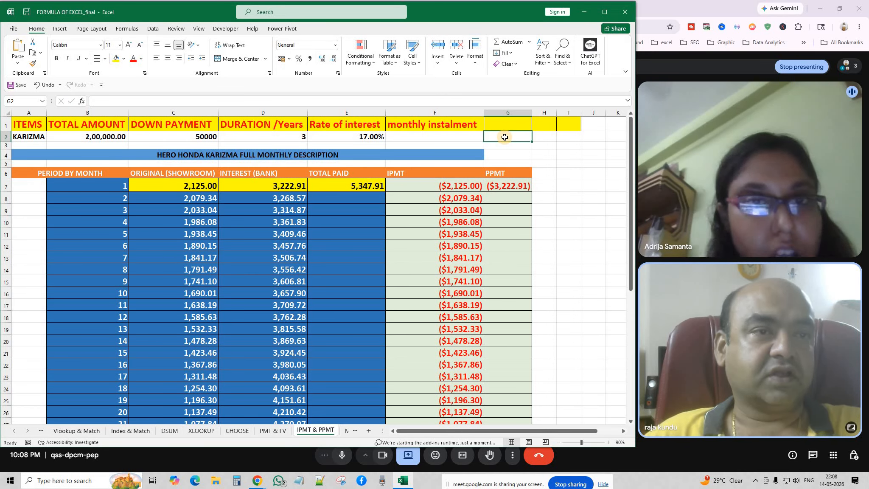
# Step: Review the duration in D2, the interest rate in E2, the total paid formula in E7 and the PPMT formulas in D7 and D8
pyautogui.click(271, 135)
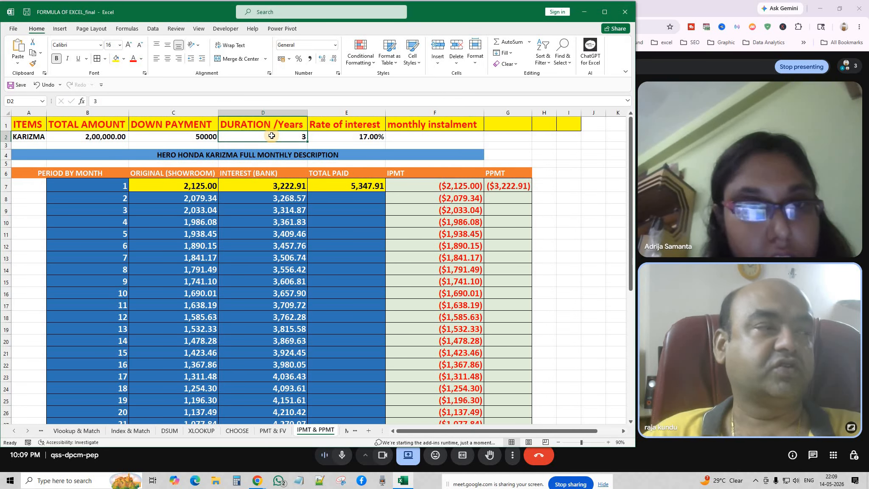
pyautogui.click(360, 137)
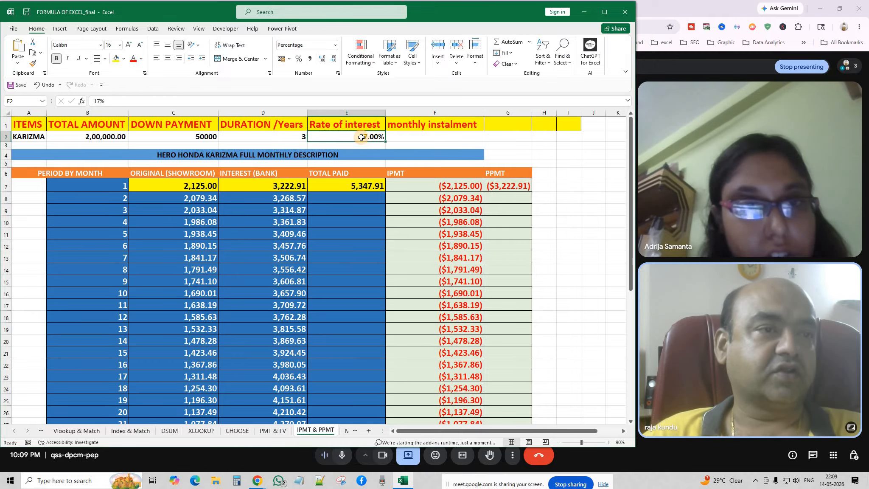
pyautogui.click(371, 189)
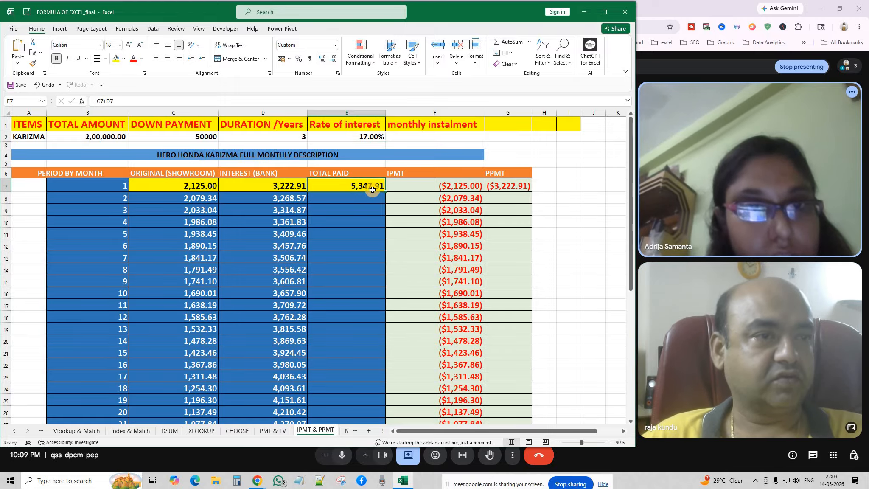
pyautogui.click(373, 209)
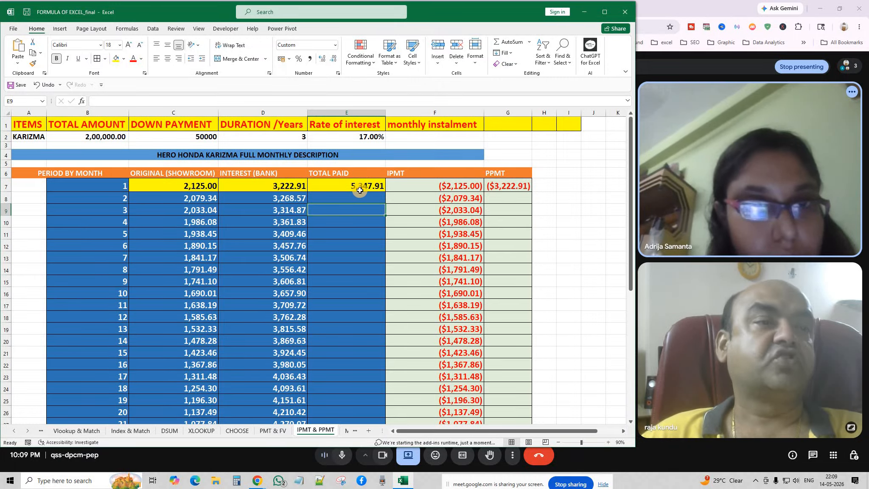
pyautogui.click(359, 190)
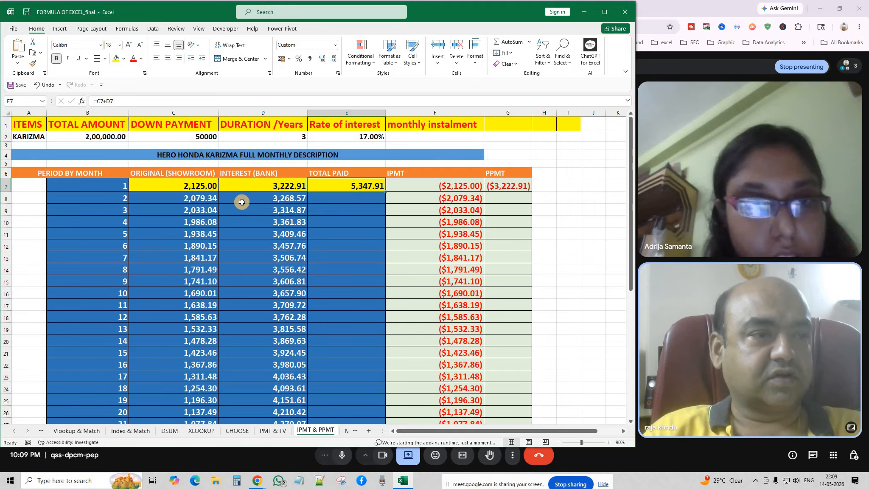
pyautogui.click(278, 198)
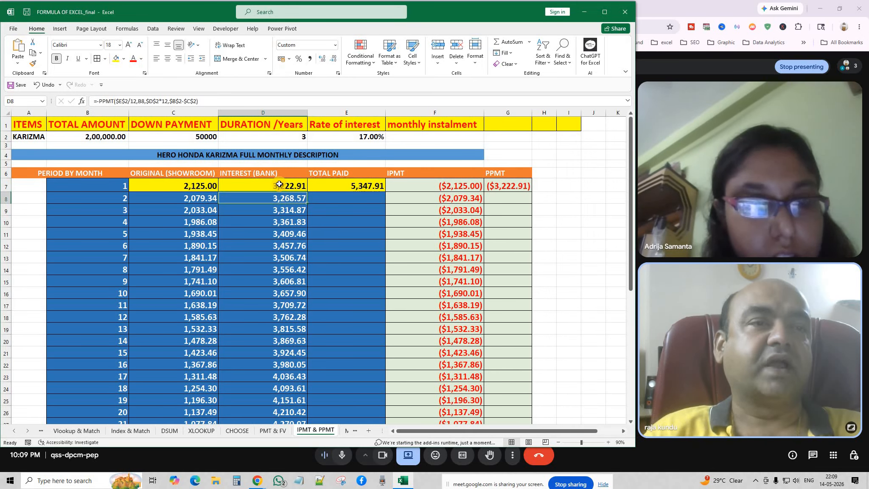
pyautogui.click(279, 184)
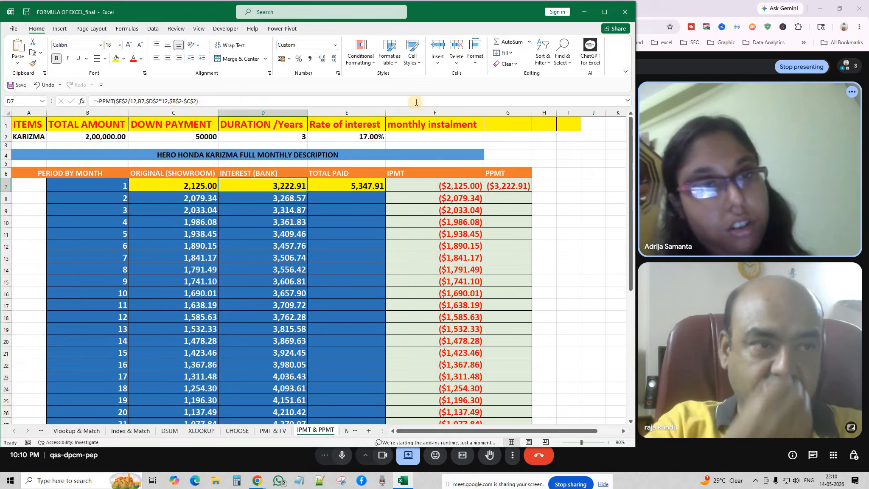
# Step: Trace the E7 total to its PPMT and IPMT formulas in D7 and C7, and examine the schedule through to its column totals
pyautogui.click(366, 187)
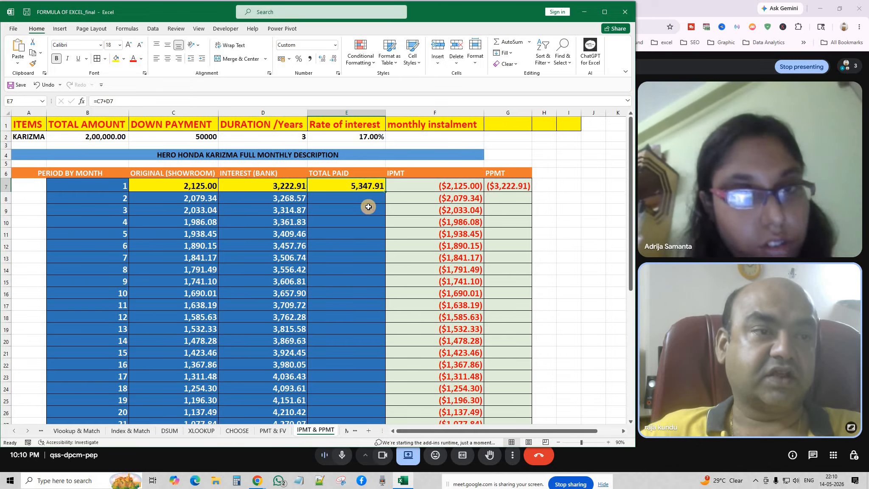
pyautogui.click(289, 187)
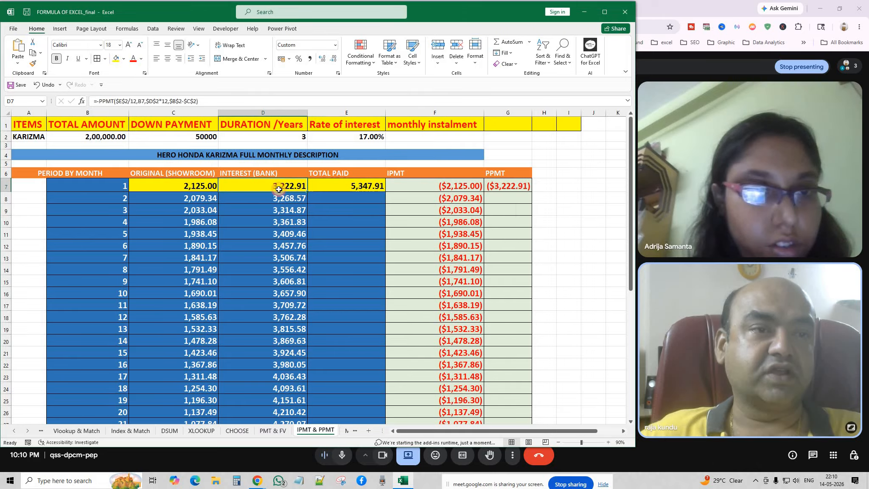
pyautogui.click(198, 191)
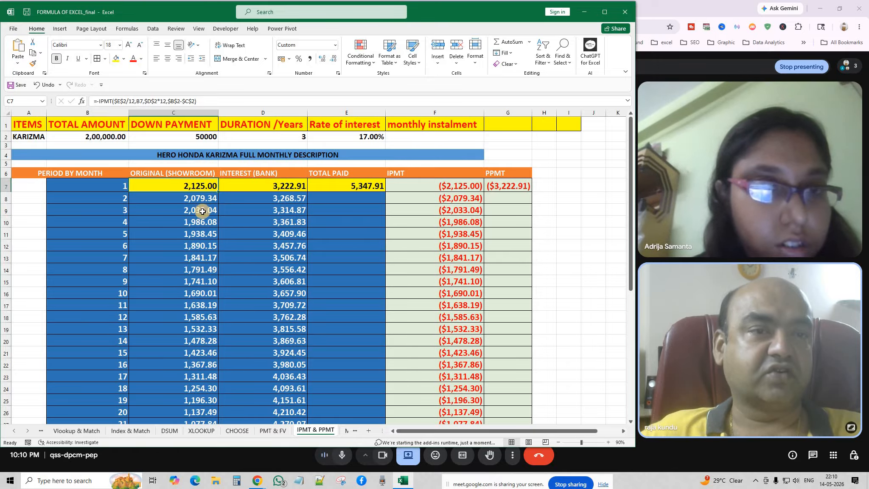
pyautogui.scroll(-1, 283, 227)
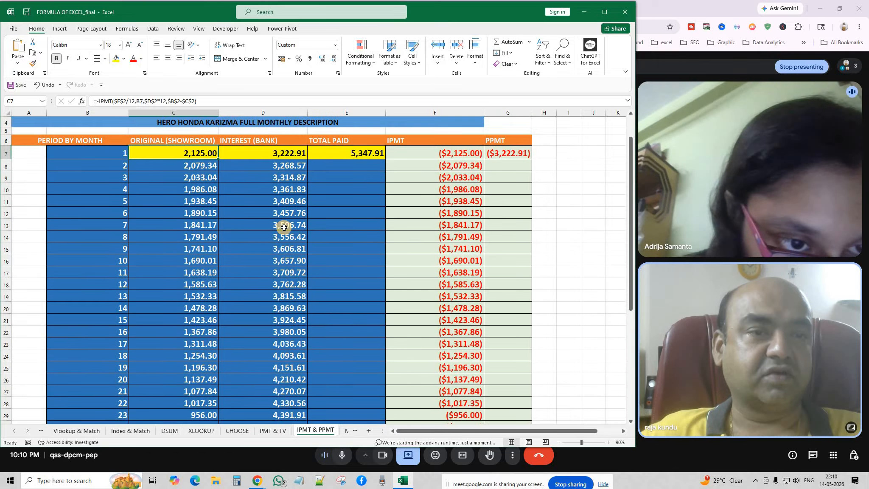
pyautogui.scroll(-6, 283, 227)
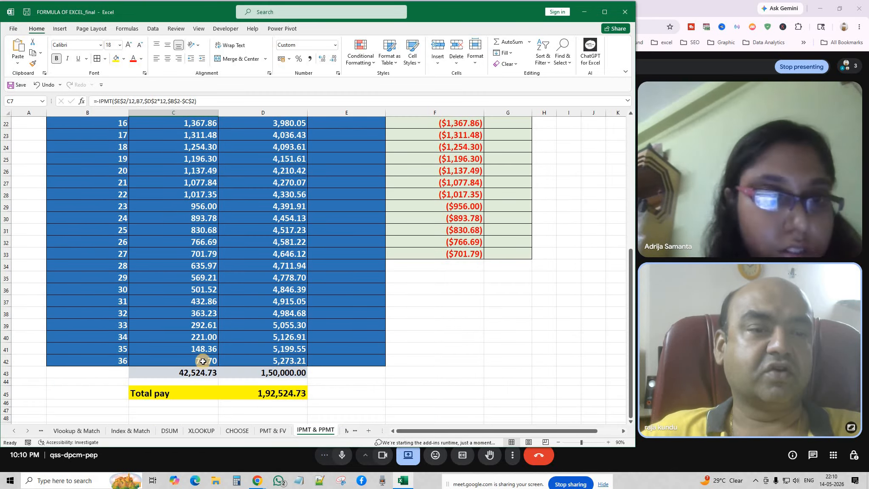
# Step: Examine the month 36 formulas in C42 and D42 and the total paid formula in E7
pyautogui.click(203, 361)
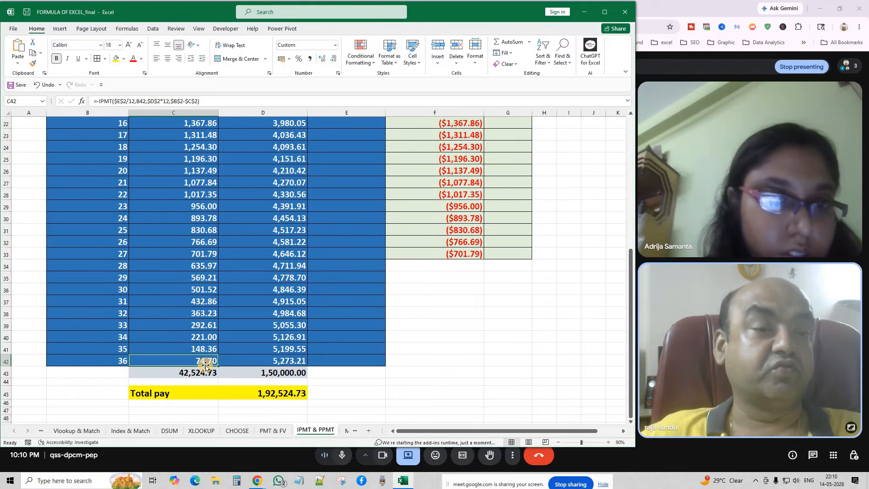
pyautogui.click(285, 361)
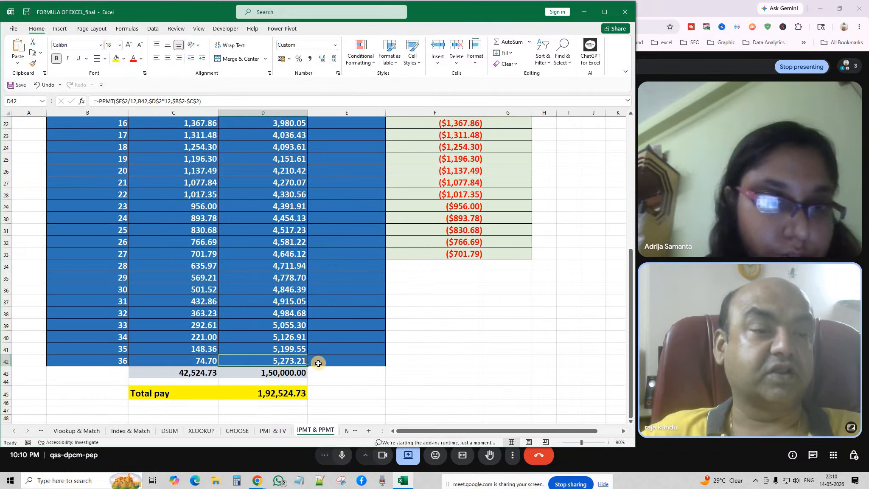
pyautogui.scroll(7, 297, 255)
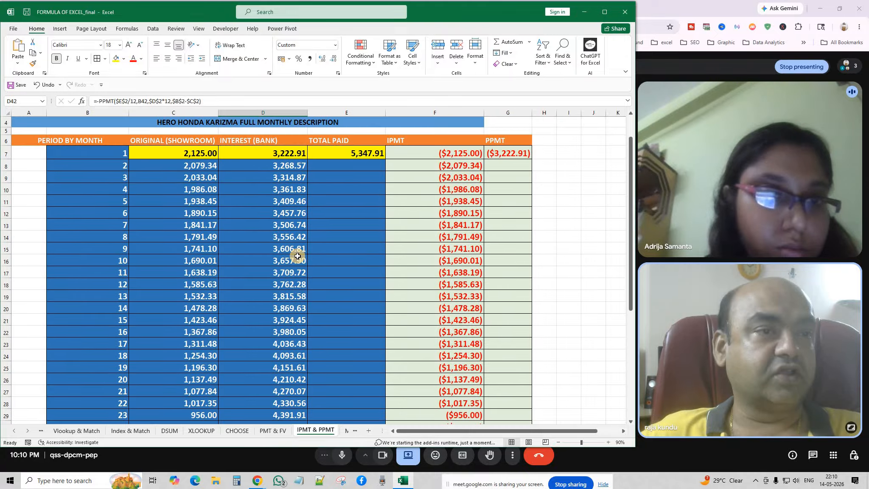
pyautogui.click(355, 189)
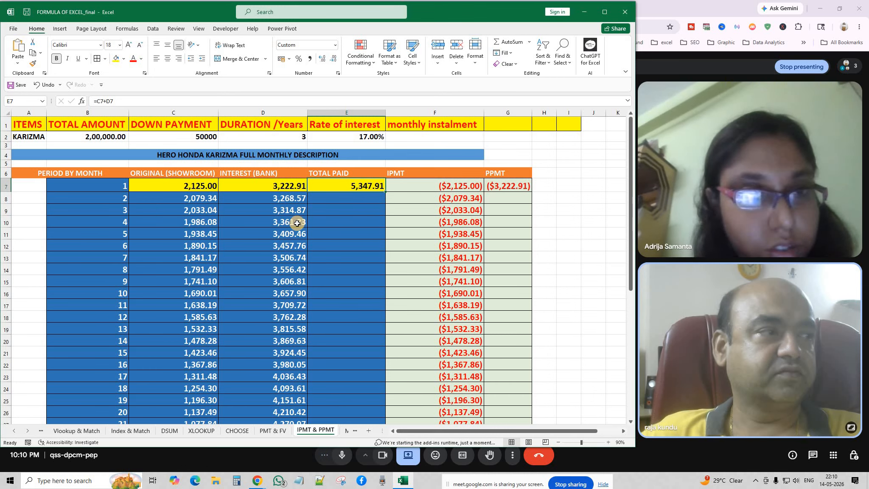
# Step: Review the column totals in D43 and C43, the total pay formula in D45, and the IPMT and PPMT formulas in F7 and G7
pyautogui.scroll(-7, 296, 222)
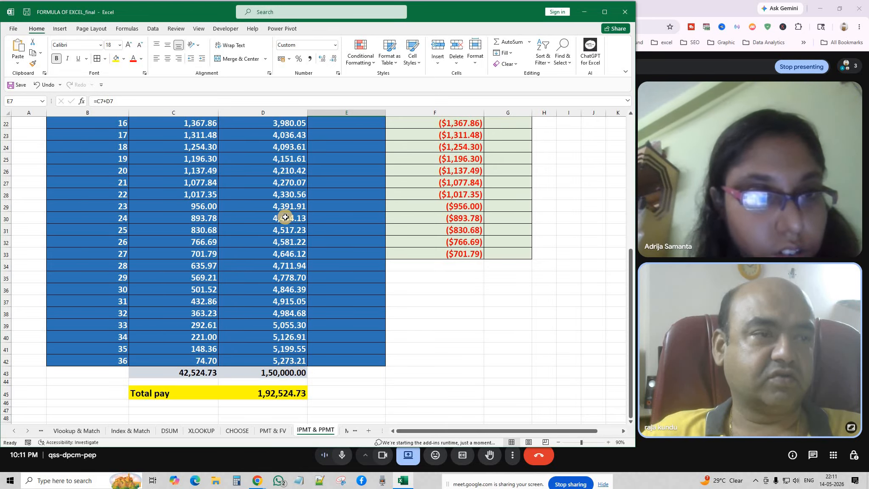
pyautogui.click(284, 375)
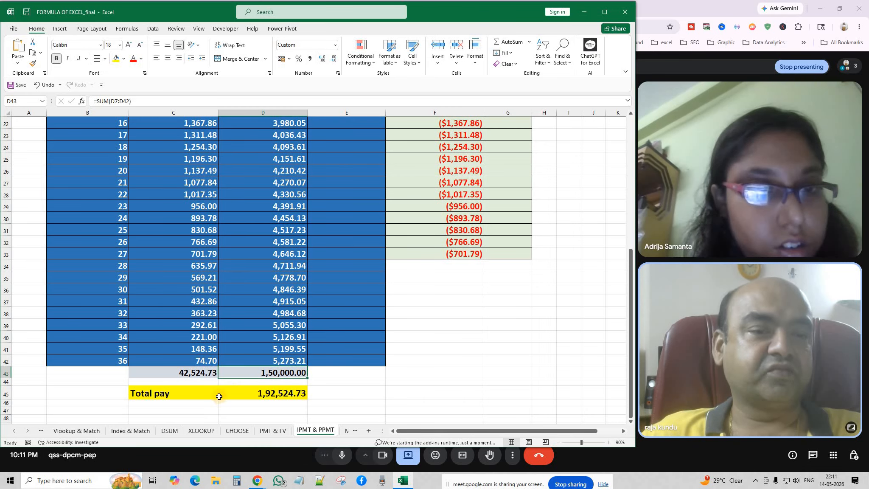
pyautogui.click(274, 397)
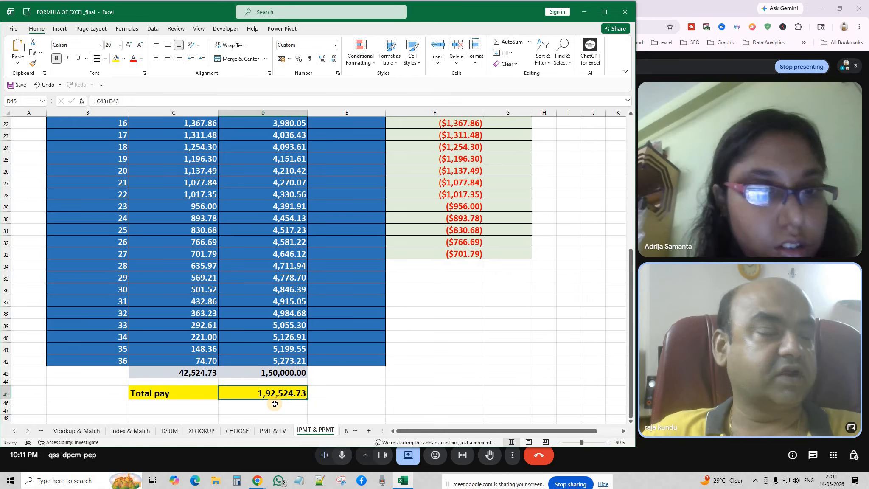
pyautogui.click(192, 368)
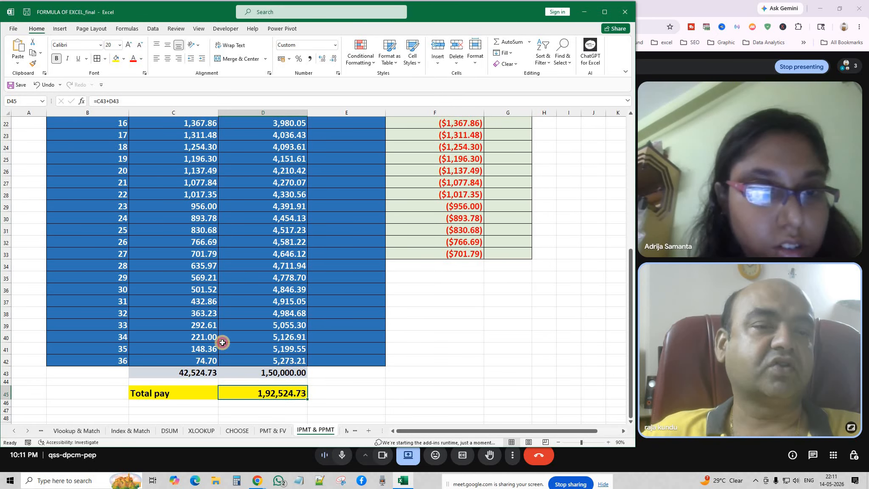
pyautogui.scroll(7, 287, 200)
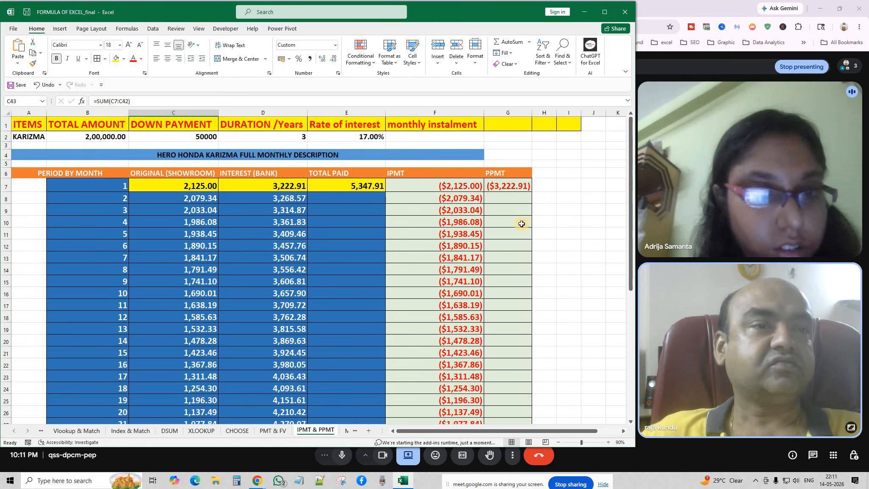
pyautogui.click(448, 188)
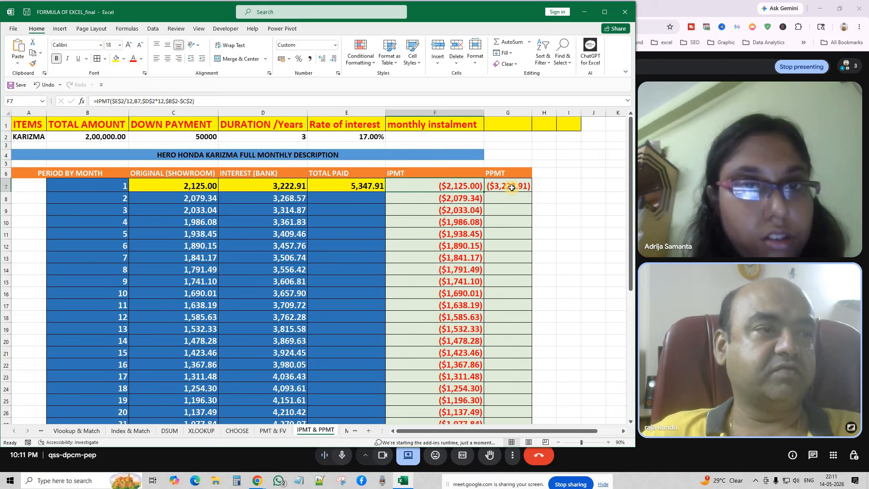
pyautogui.click(511, 187)
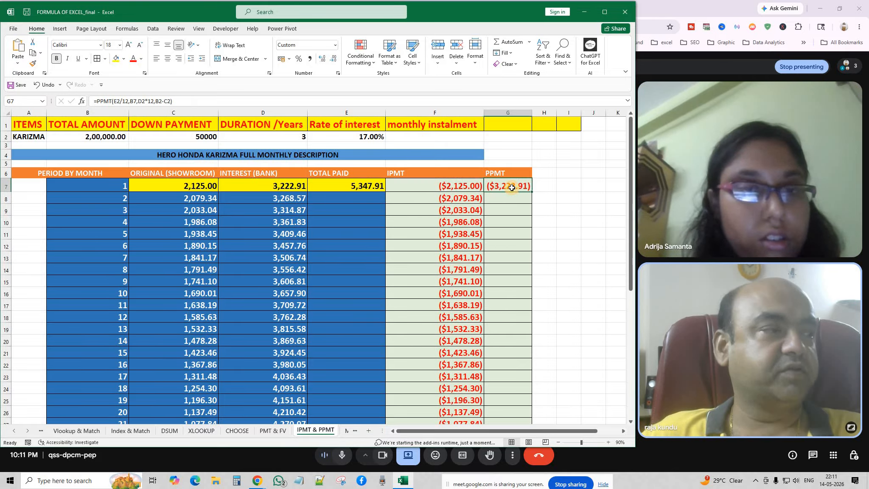
pyautogui.click(501, 157)
pyautogui.write('=')
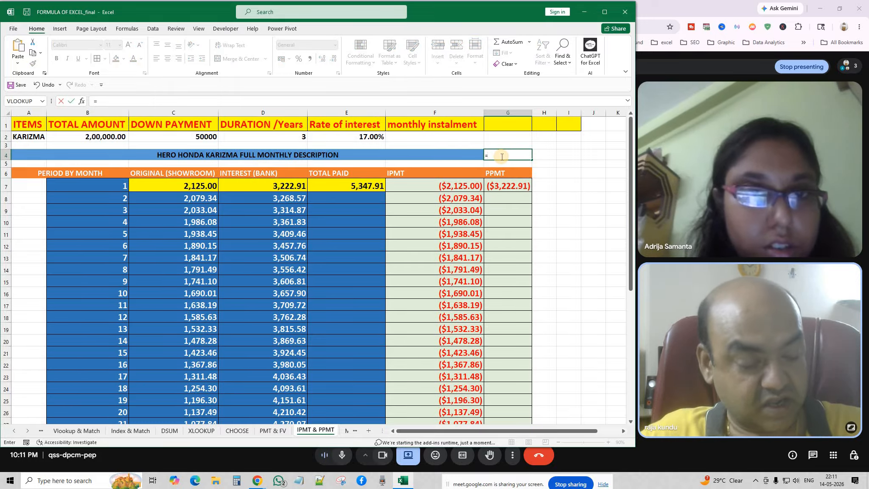
pyautogui.write('ipmt')
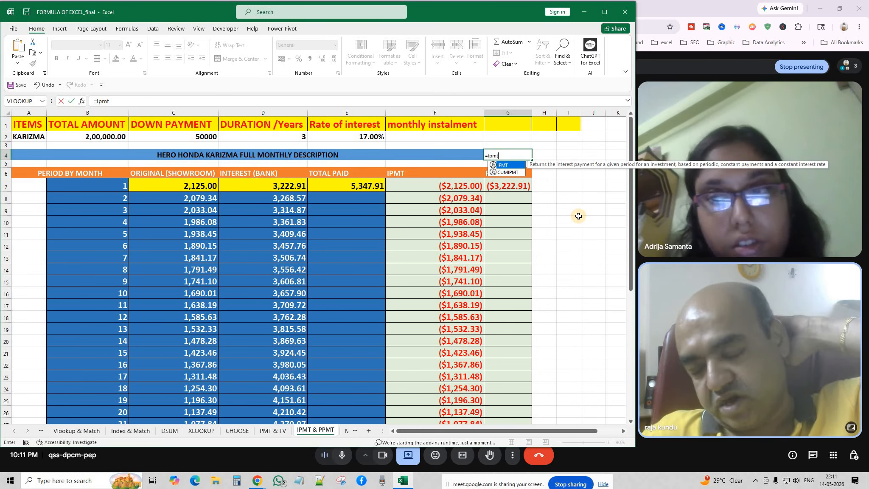
pyautogui.press('BackSpace')
pyautogui.press('BackSpace')
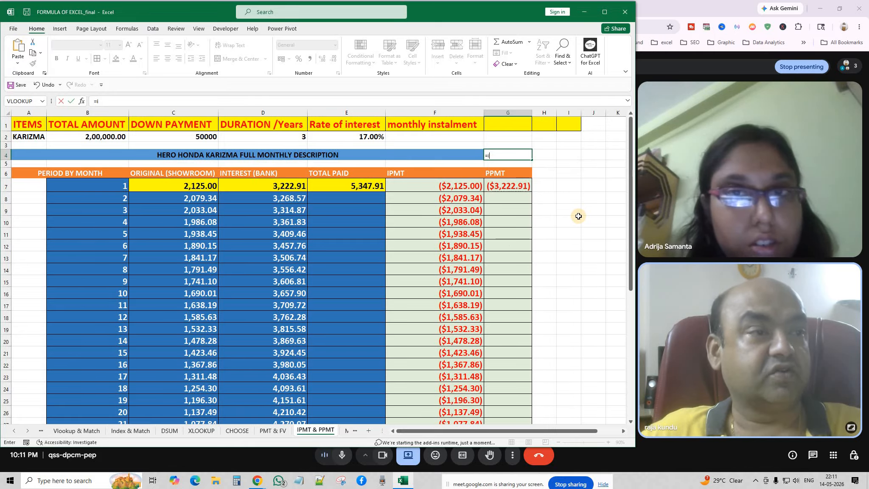
pyautogui.click(573, 211)
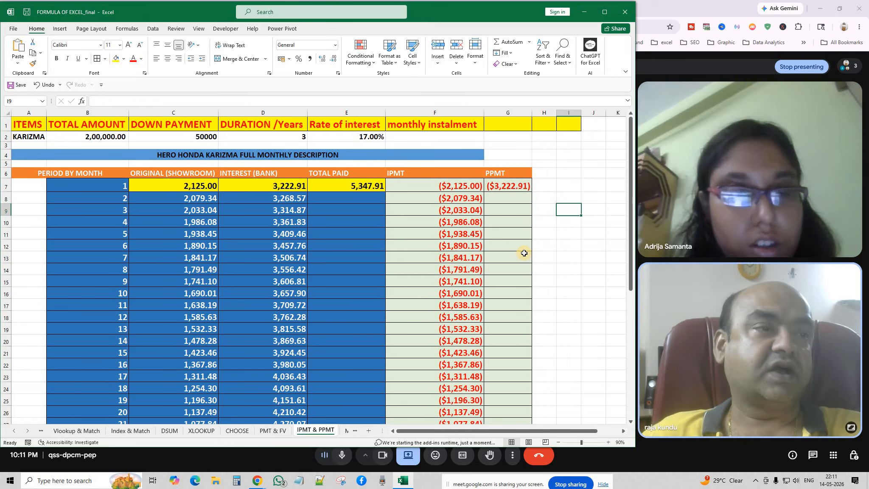
# Step: Add a minus sign before PPMT in G7 so the formula reads =-PPMT(E2/12,B7,D2*12,B2-C2)
pyautogui.click(506, 184)
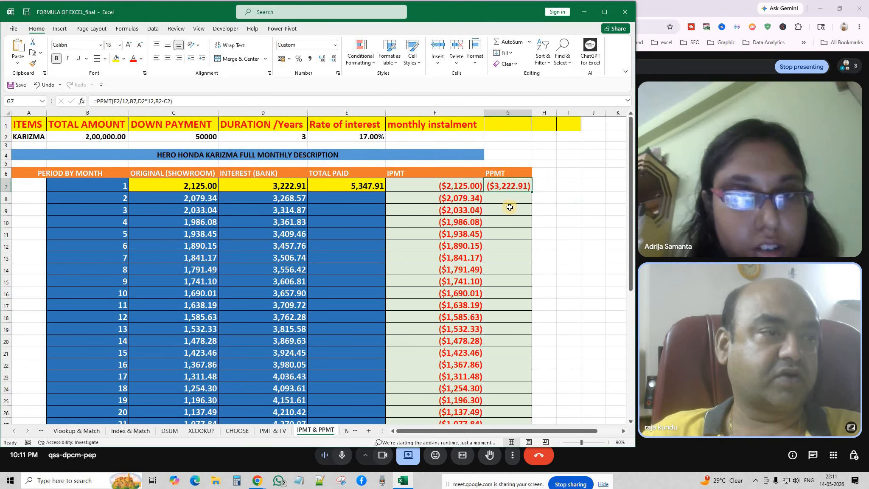
pyautogui.click(558, 209)
pyautogui.click(507, 185)
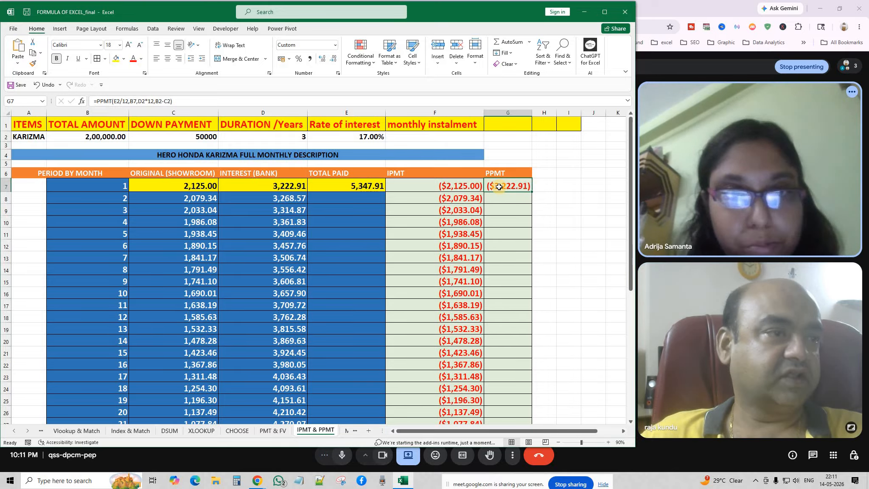
pyautogui.doubleClick(499, 186)
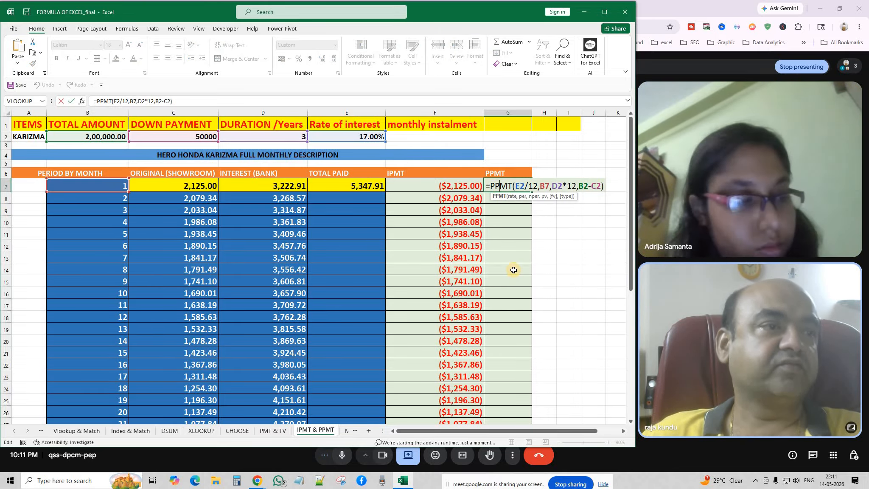
pyautogui.click(490, 186)
pyautogui.write('-')
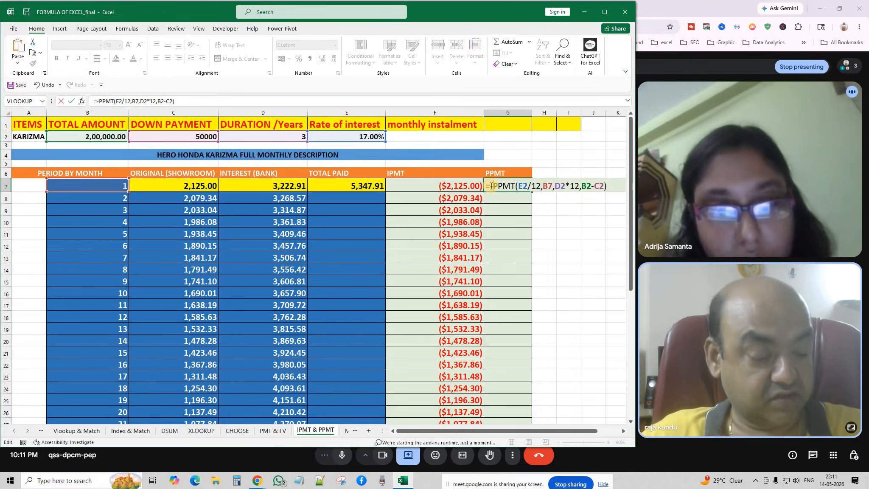
pyautogui.press('Return')
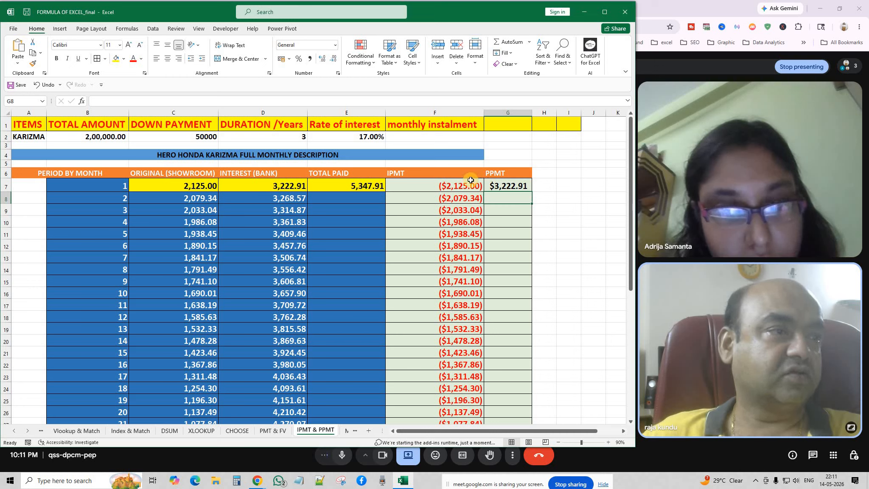
# Step: Change G7 to the General number format and reduce it to two decimal places
pyautogui.click(505, 185)
pyautogui.click(335, 44)
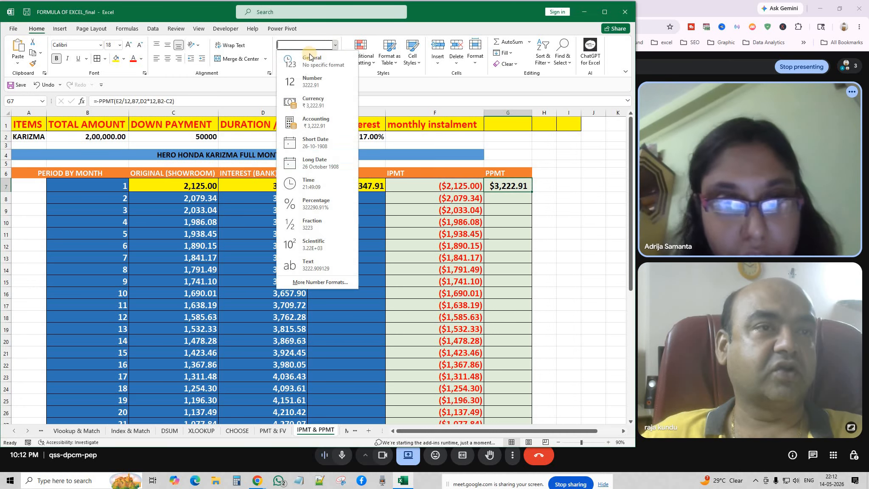
pyautogui.click(310, 58)
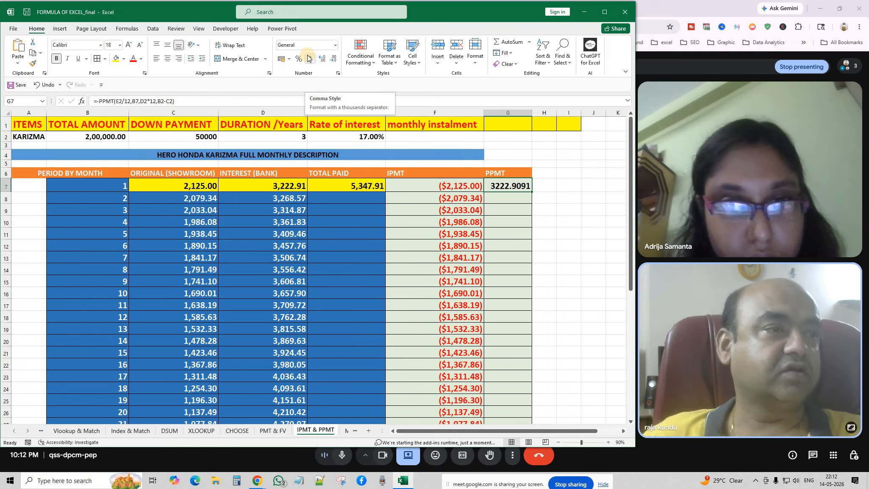
pyautogui.click(334, 60)
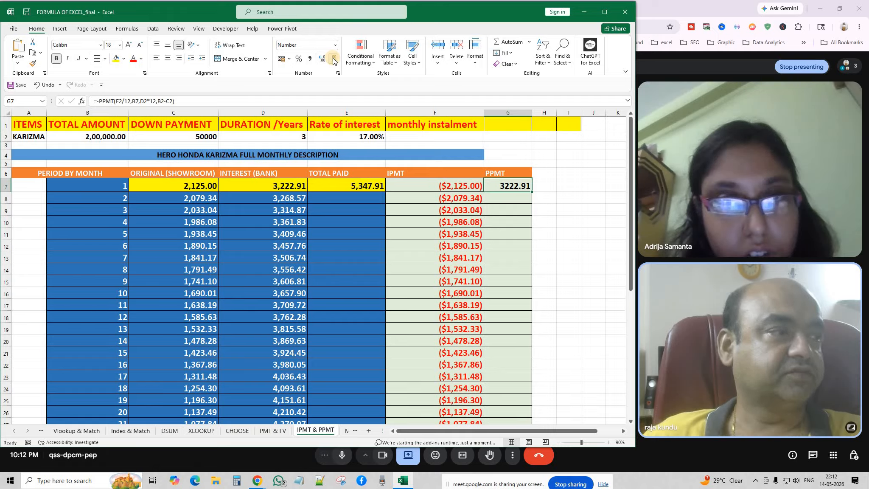
pyautogui.click(564, 210)
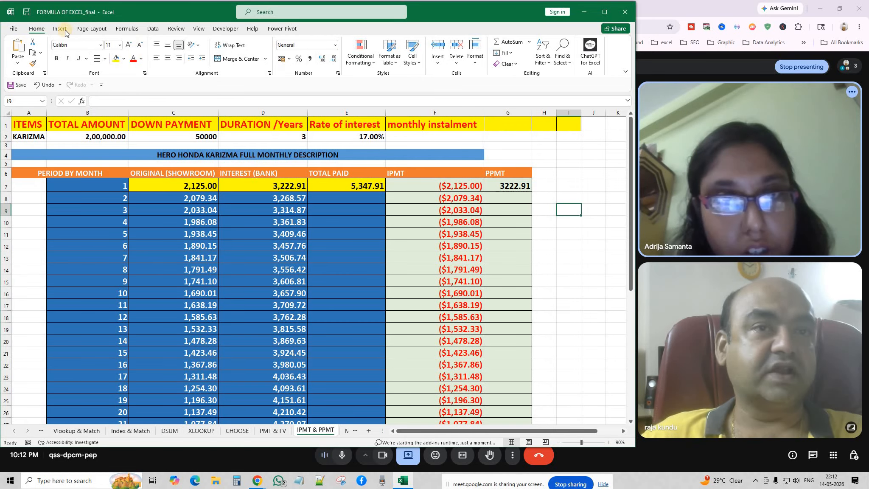
# Step: Undo the number format and decimal changes in G7 along with the minus sign added to its formula
pyautogui.click(37, 87)
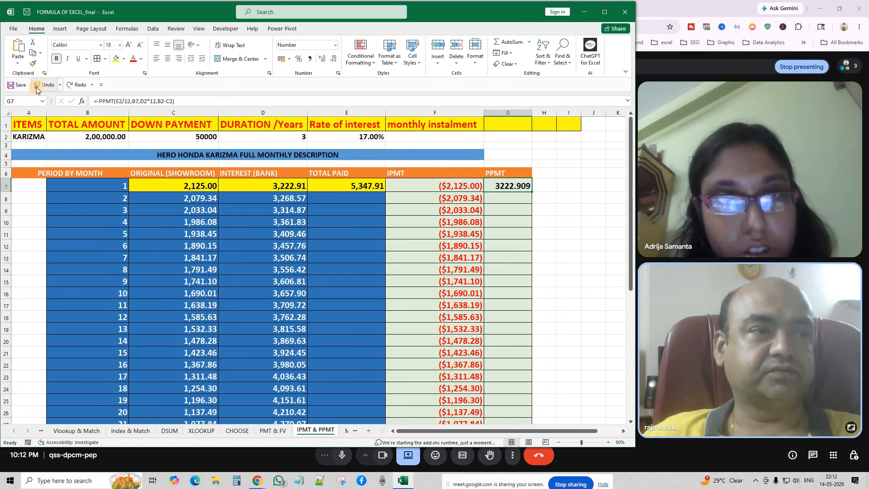
pyautogui.click(37, 87)
pyautogui.click(37, 88)
pyautogui.click(37, 87)
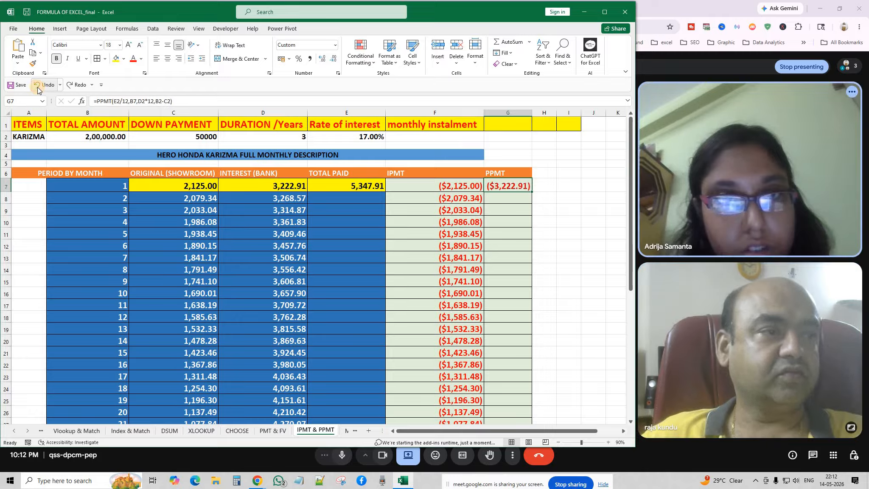
pyautogui.click(548, 220)
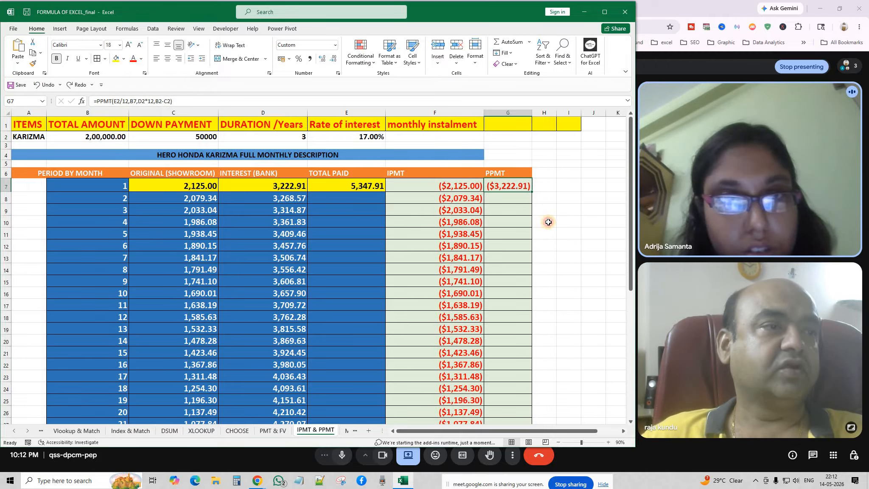
# Step: Review the PPMT arguments in G7, the loan input headers in A1:G1 and the month numbers in column B
pyautogui.doubleClick(507, 186)
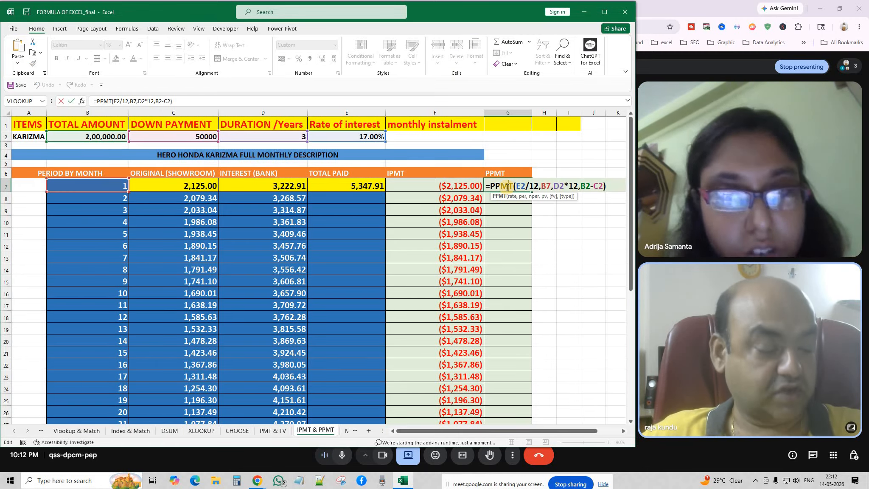
pyautogui.press('Return')
pyautogui.moveTo(42, 125); pyautogui.dragTo(531, 128)
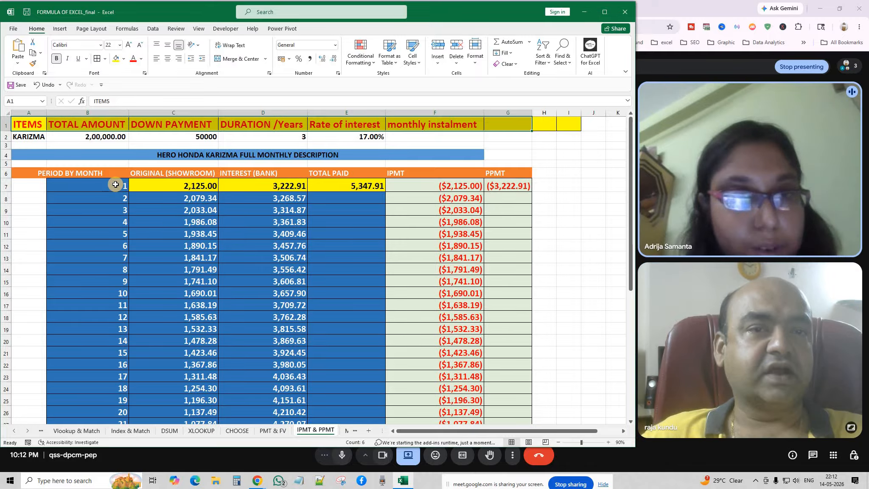
pyautogui.moveTo(115, 192); pyautogui.dragTo(117, 426)
pyautogui.click(173, 263)
pyautogui.scroll(1, 183, 221)
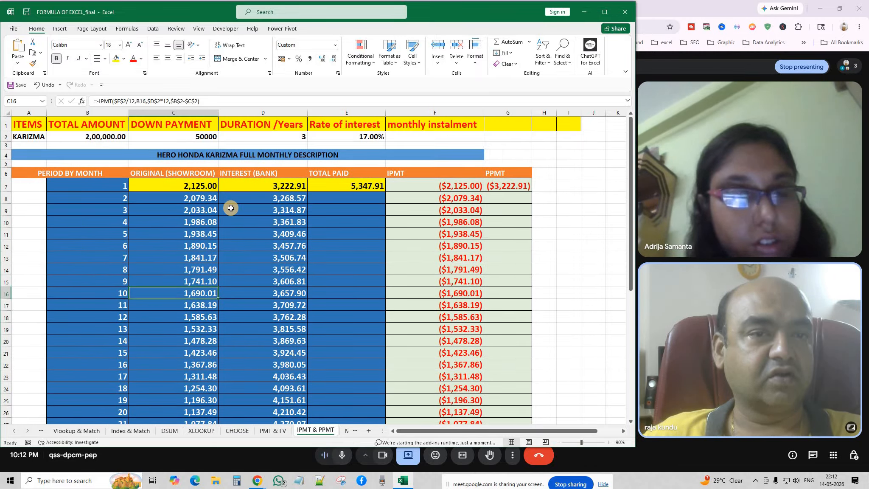
# Step: Examine the month 1 formulas in C7, D7 and E7, and go through the column C values down the schedule
pyautogui.click(199, 188)
pyautogui.click(282, 184)
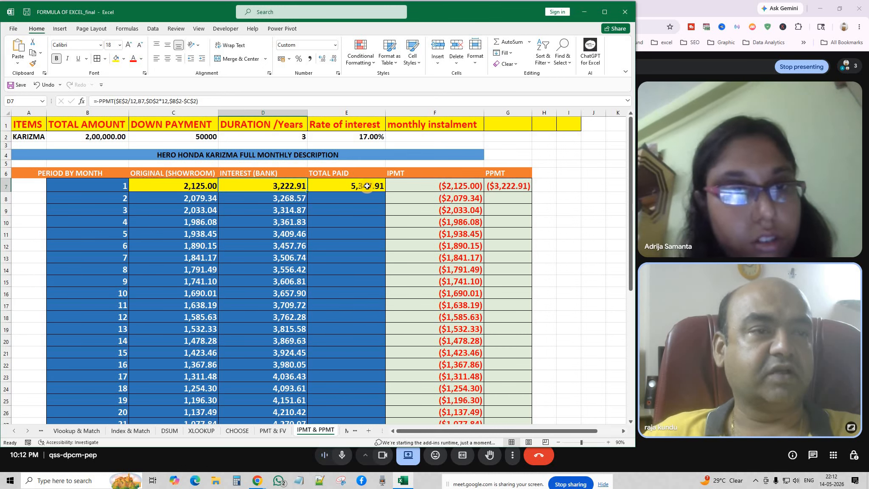
pyautogui.click(365, 187)
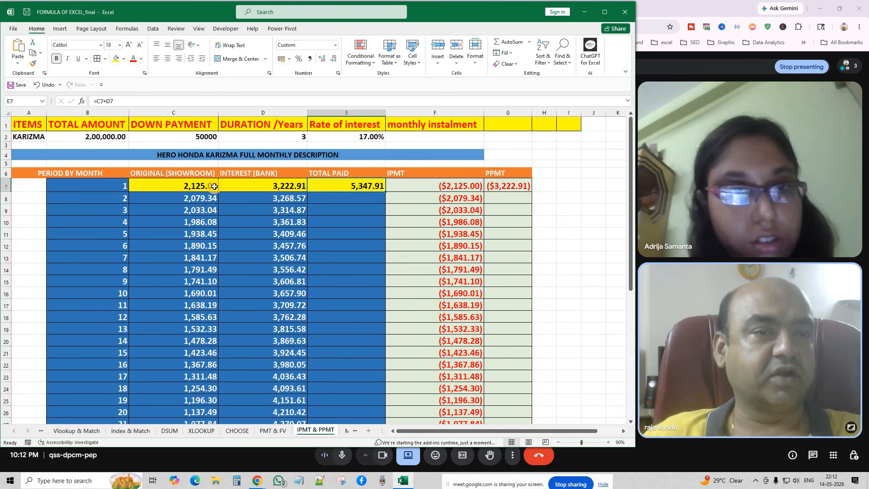
pyautogui.click(214, 186)
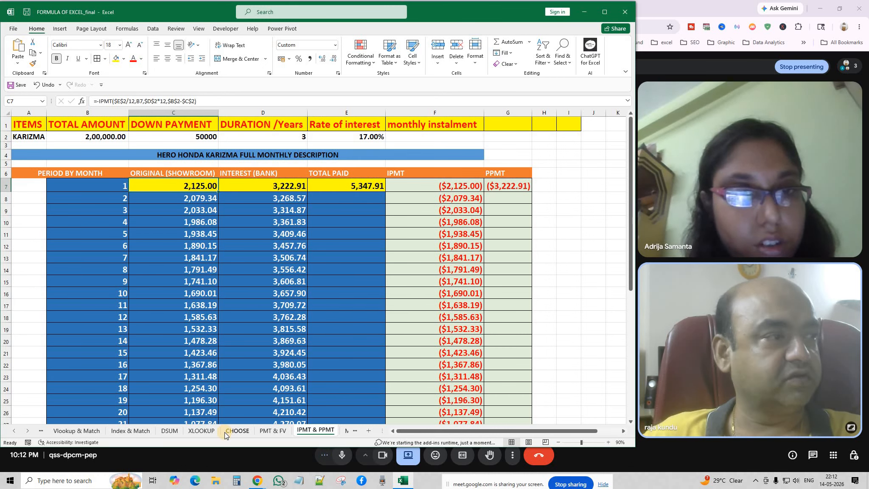
pyautogui.moveTo(202, 198); pyautogui.dragTo(217, 401)
pyautogui.click(358, 188)
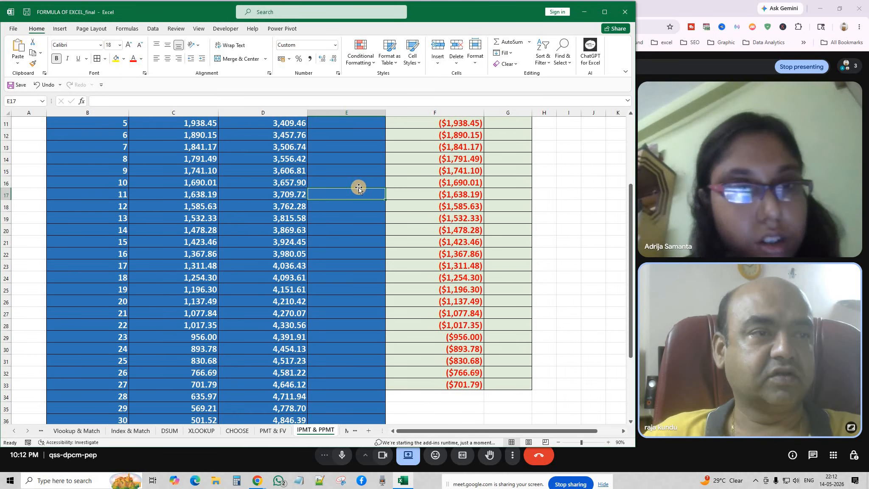
pyautogui.scroll(4, 358, 188)
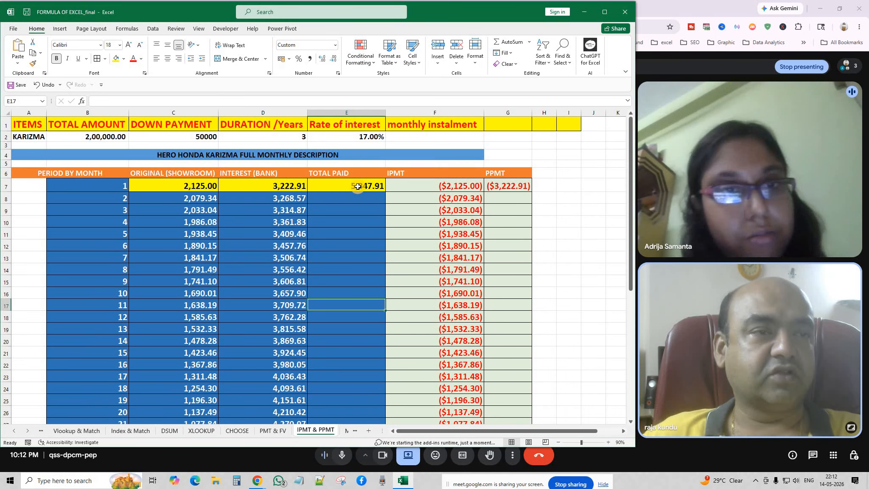
# Step: Go through the arguments of the PPMT formula in G7, from the rate to the B2-C2 loan amount
pyautogui.click(499, 185)
pyautogui.doubleClick(505, 187)
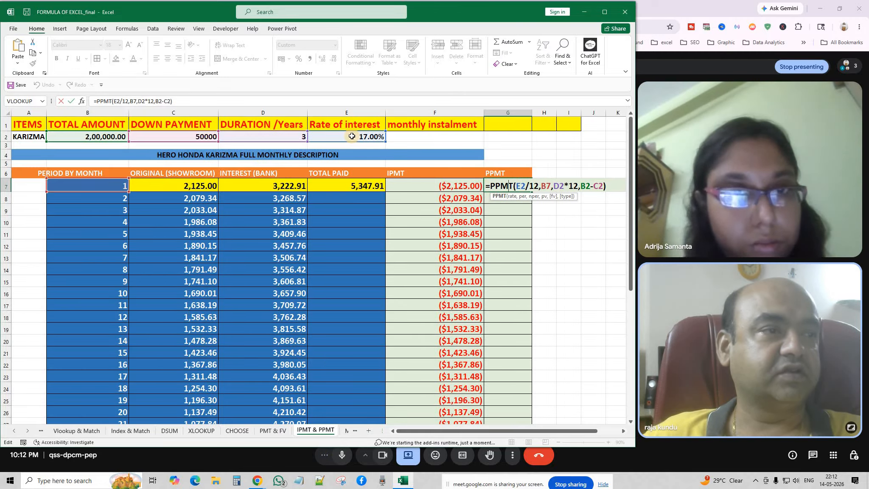
pyautogui.click(542, 187)
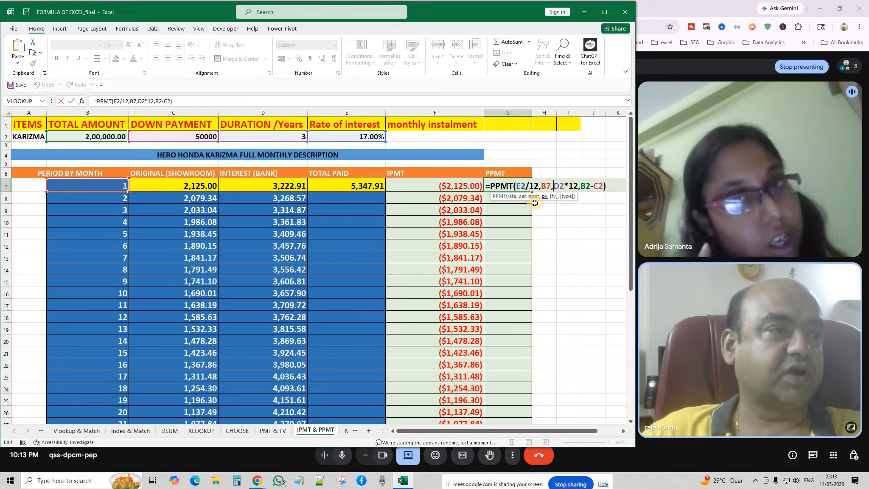
pyautogui.click(580, 189)
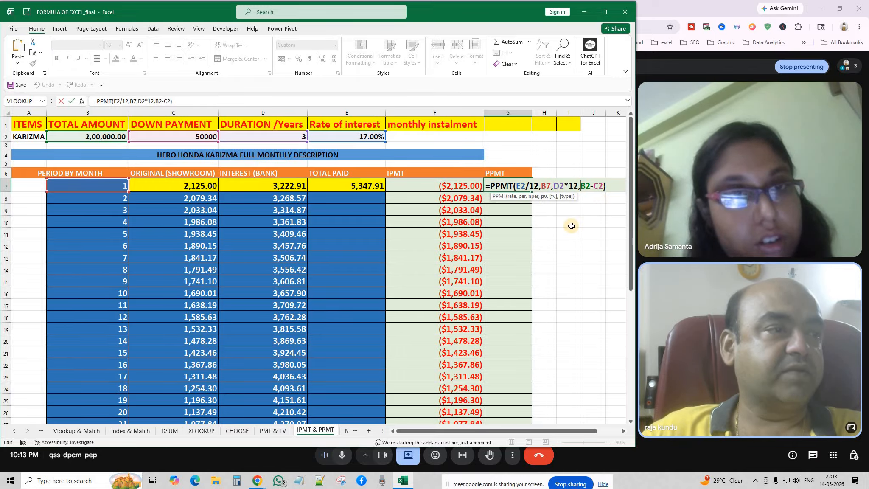
pyautogui.moveTo(580, 189); pyautogui.dragTo(587, 189)
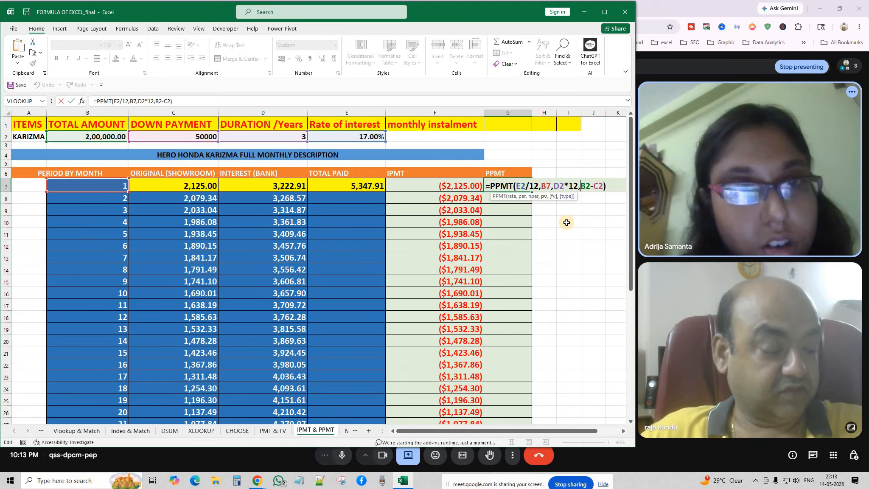
pyautogui.press('Return')
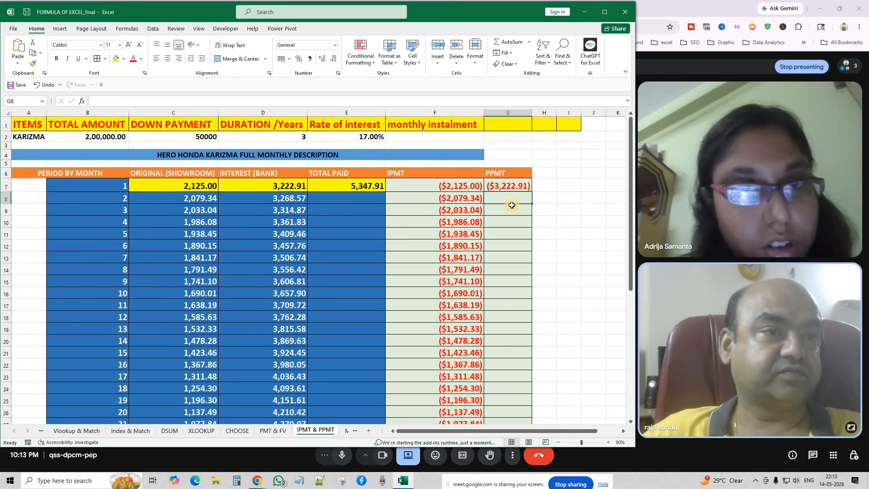
# Step: Check the PPMT formula in D7 and add a minus sign before PPMT in G7
pyautogui.click(289, 190)
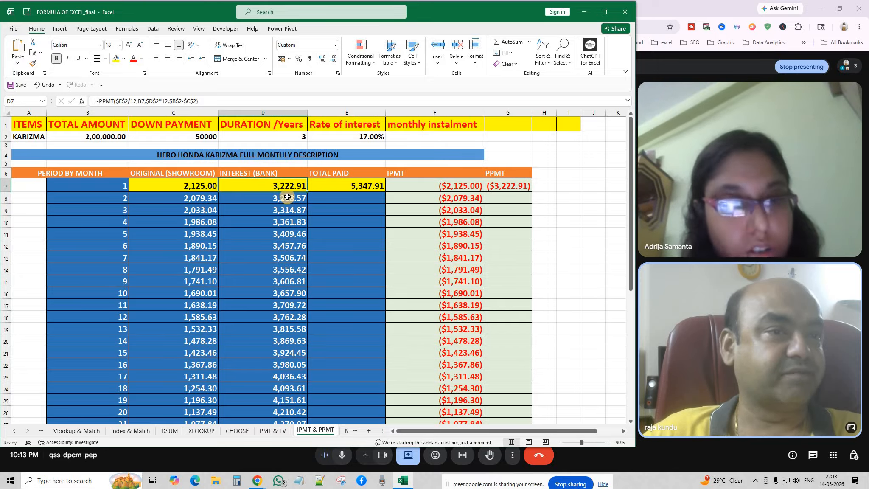
pyautogui.doubleClick(504, 185)
pyautogui.click(490, 186)
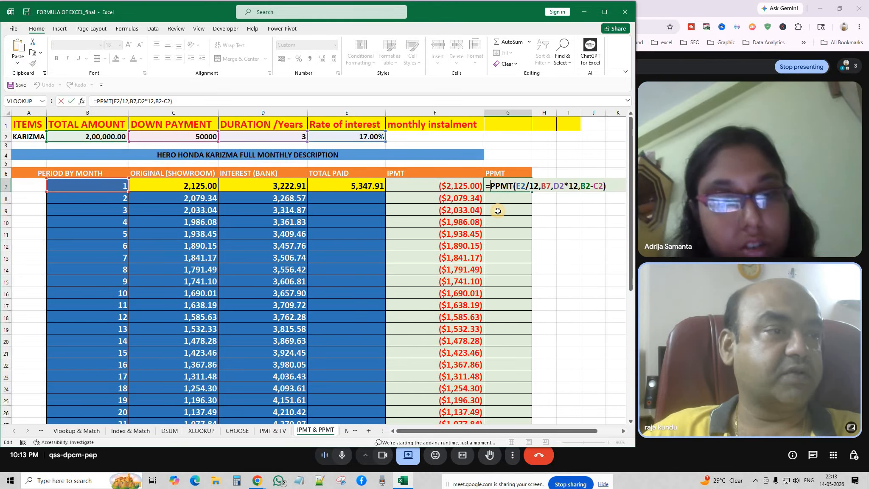
pyautogui.write('-')
pyautogui.press('Return')
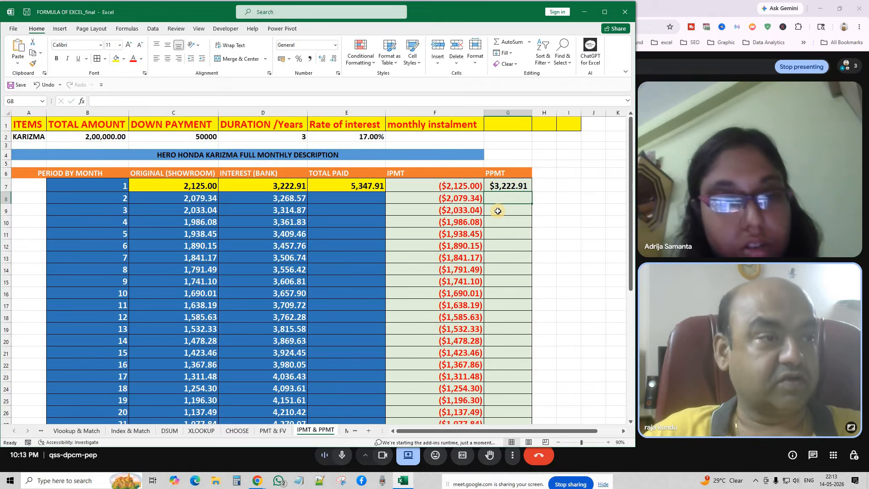
pyautogui.click(497, 185)
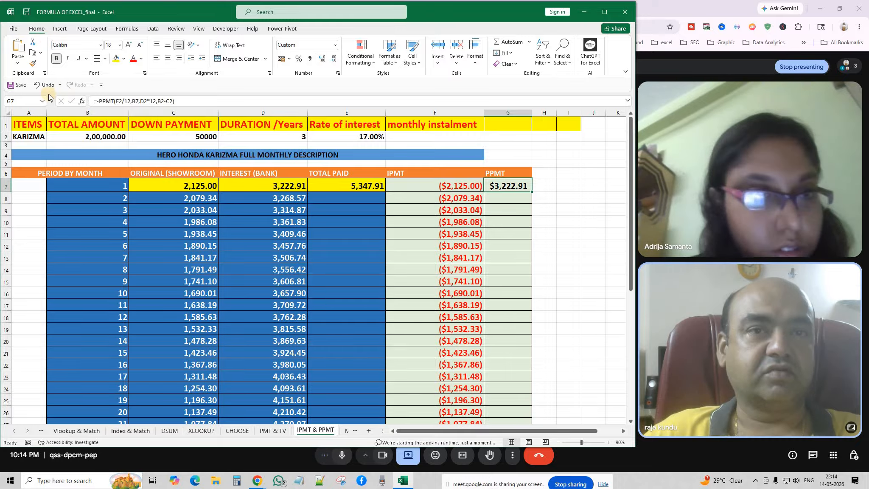
# Step: Undo the minus sign in G7 and recheck its PPMT formula
pyautogui.click(37, 85)
pyautogui.click(593, 256)
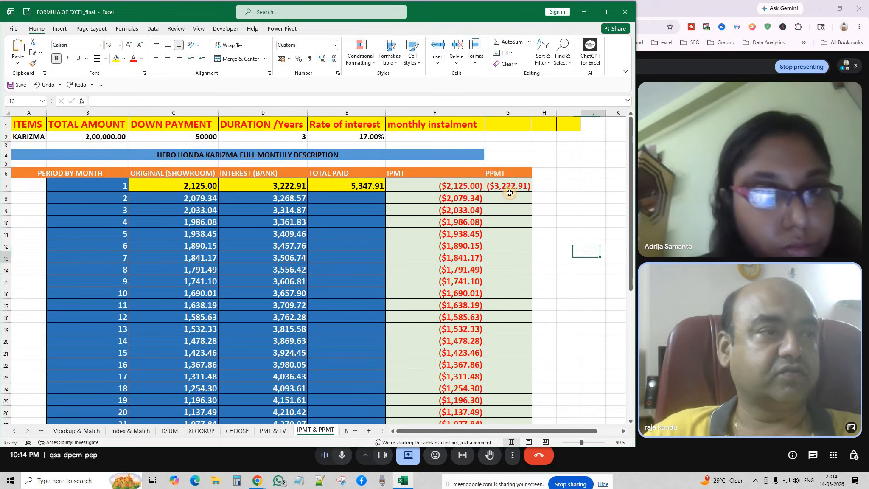
pyautogui.doubleClick(505, 186)
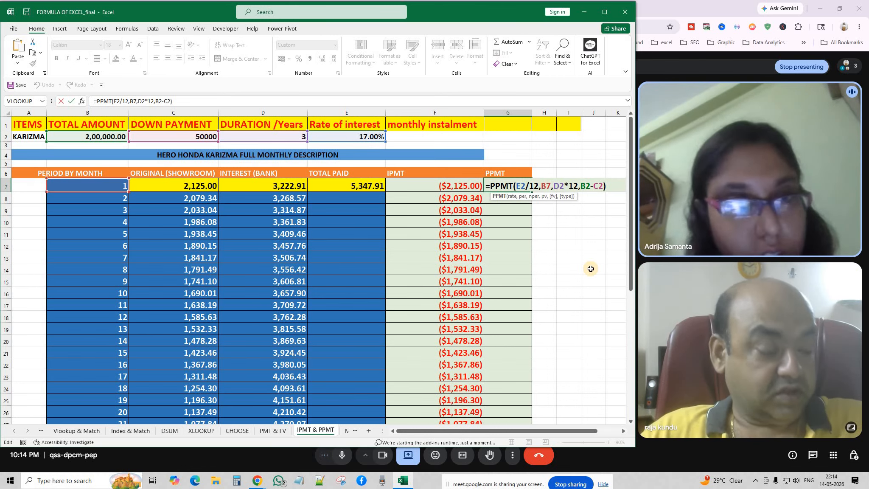
pyautogui.press('Return')
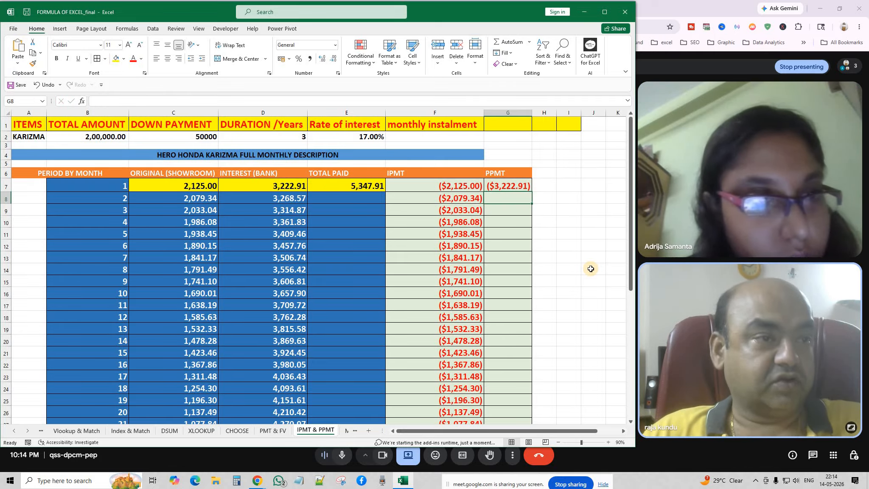
# Step: Compare the IPMT formulas in F7 and C7, and go through the rate, period and nper arguments in F7
pyautogui.click(442, 187)
pyautogui.click(150, 183)
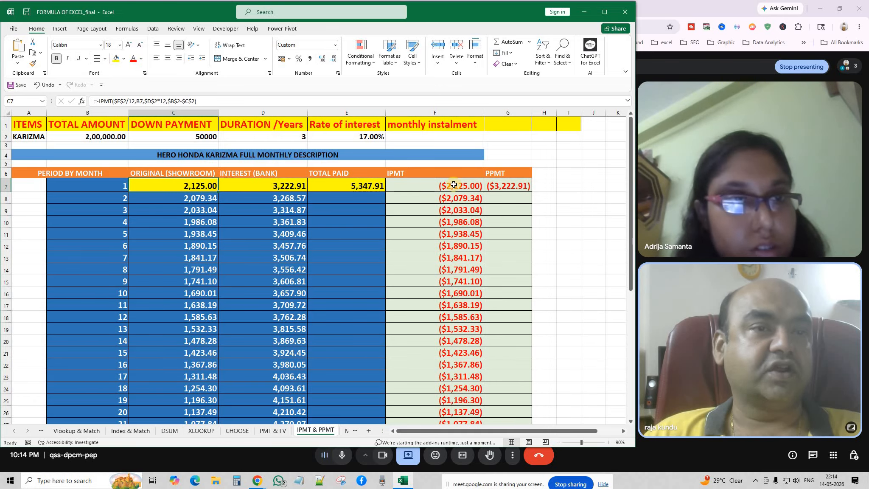
pyautogui.doubleClick(449, 187)
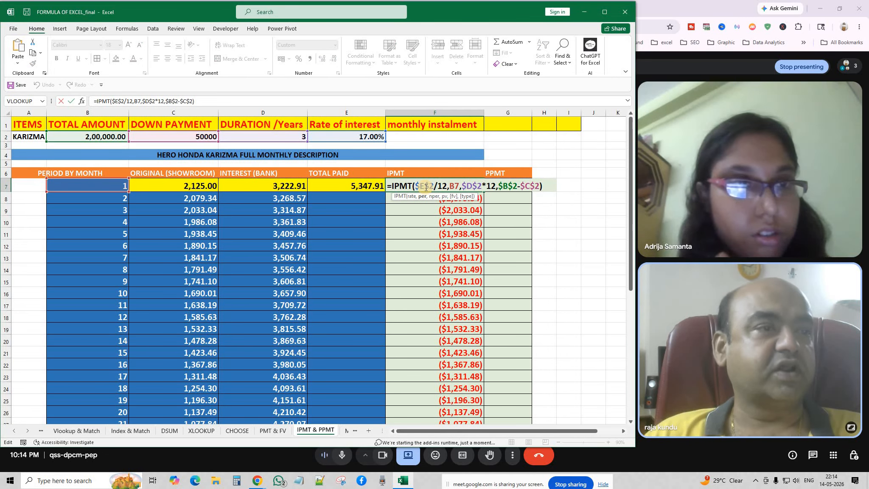
pyautogui.click(426, 187)
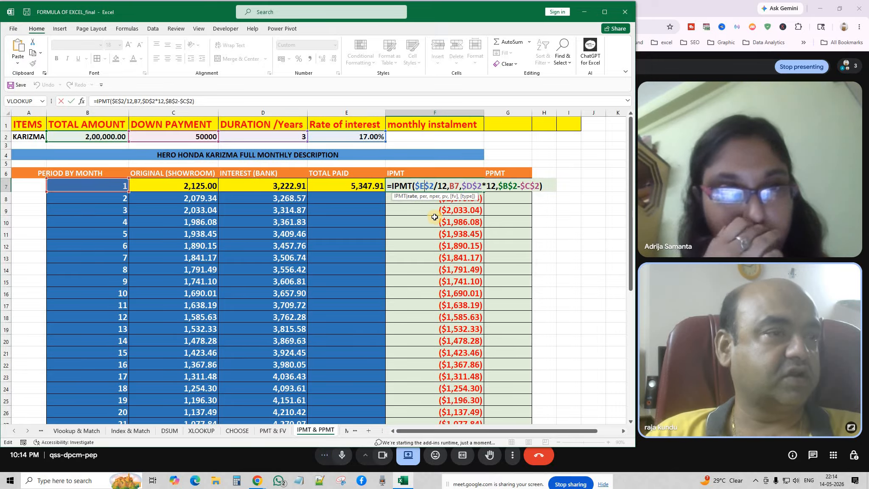
pyautogui.click(470, 187)
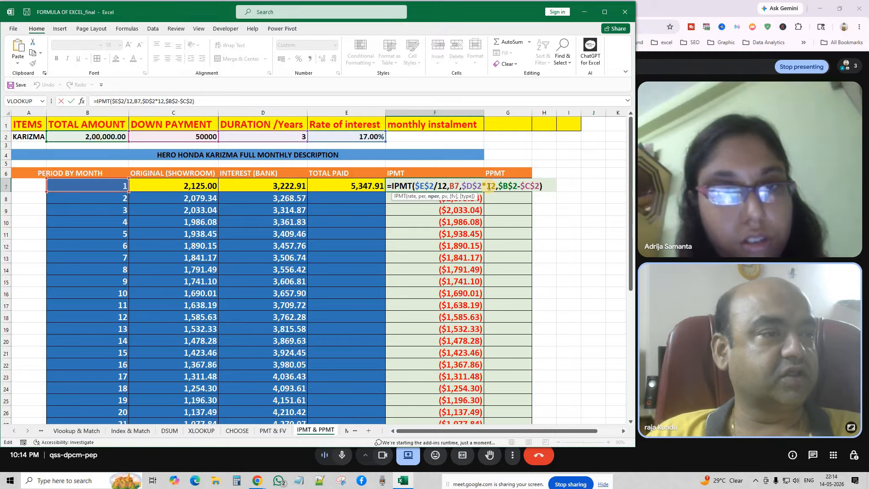
pyautogui.press('Left')
pyautogui.press('Left')
pyautogui.press('Left')
pyautogui.press('Left')
pyautogui.press('Left')
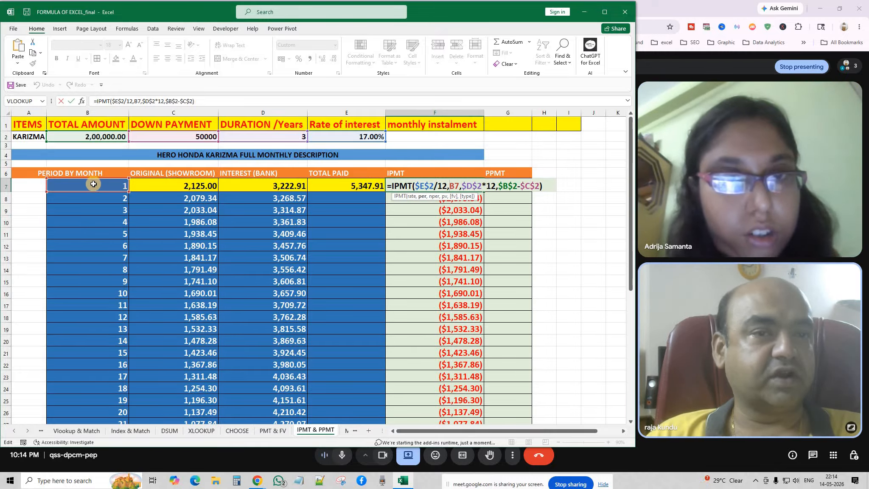
# Step: Add a minus sign before IPMT in the F7 formula
pyautogui.click(498, 187)
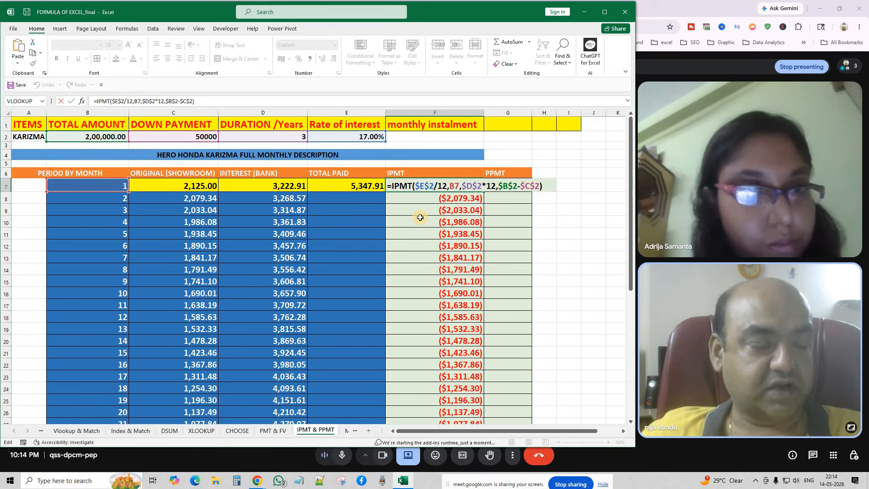
pyautogui.write('-')
pyautogui.press('Return')
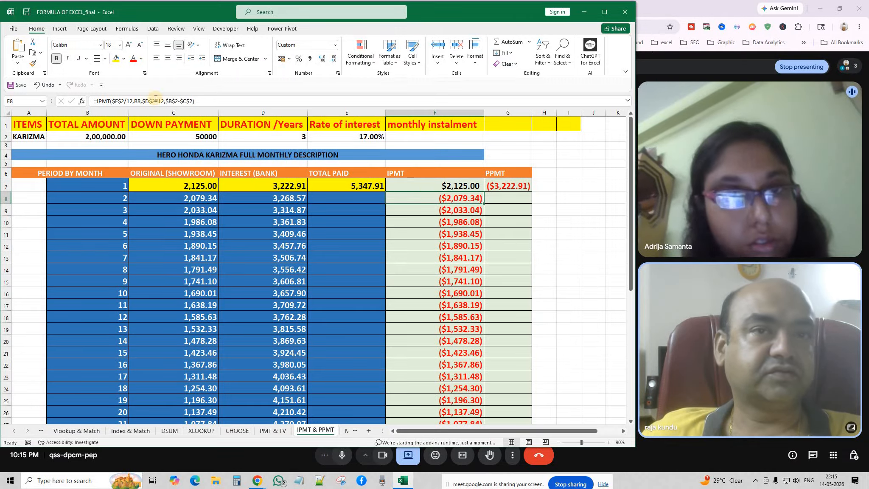
# Step: Undo the minus sign in F7 and recheck its IPMT formula
pyautogui.click(43, 85)
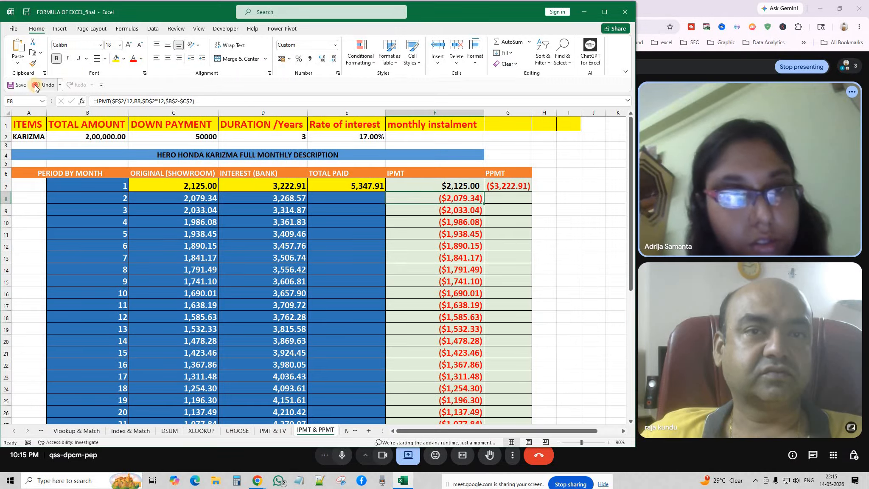
pyautogui.doubleClick(458, 187)
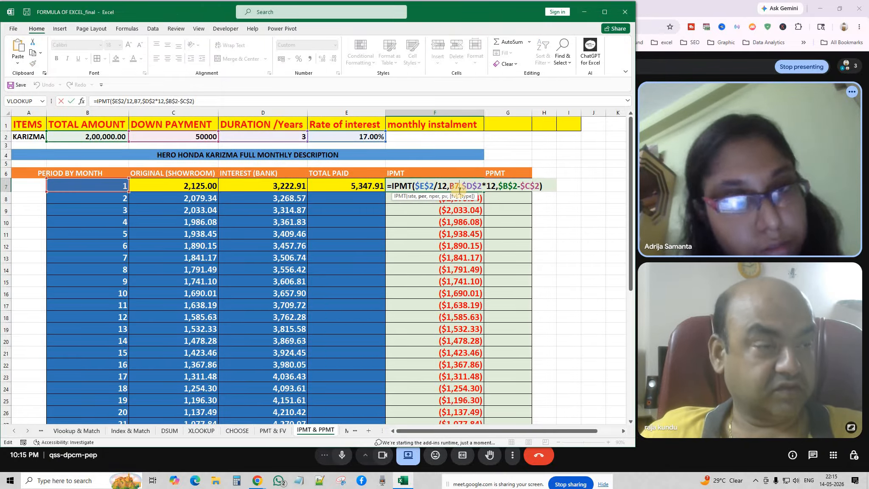
pyautogui.press('Return')
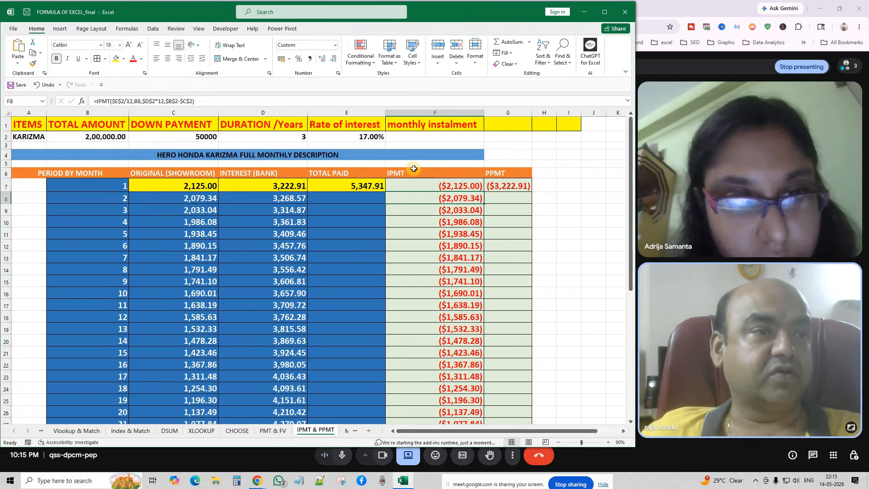
# Step: Clear all contents and formatting from the practice IPMT and PPMT area in F6:H41
pyautogui.moveTo(475, 174); pyautogui.dragTo(542, 401)
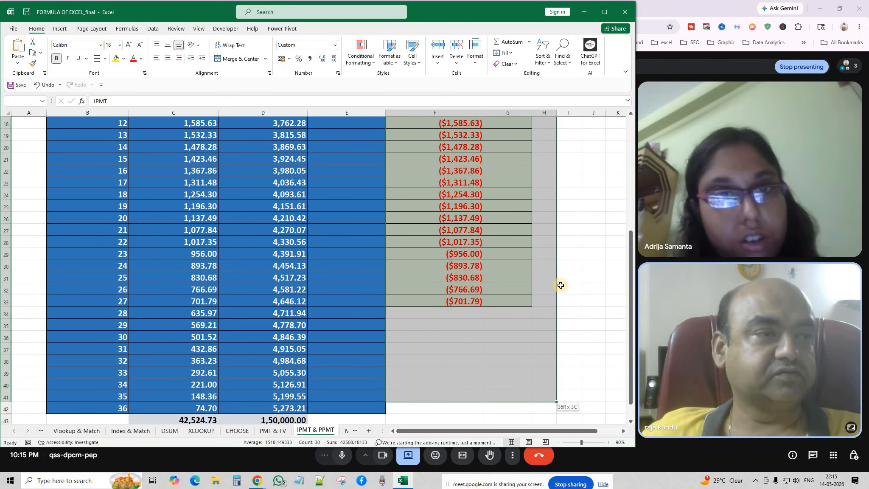
pyautogui.click(511, 64)
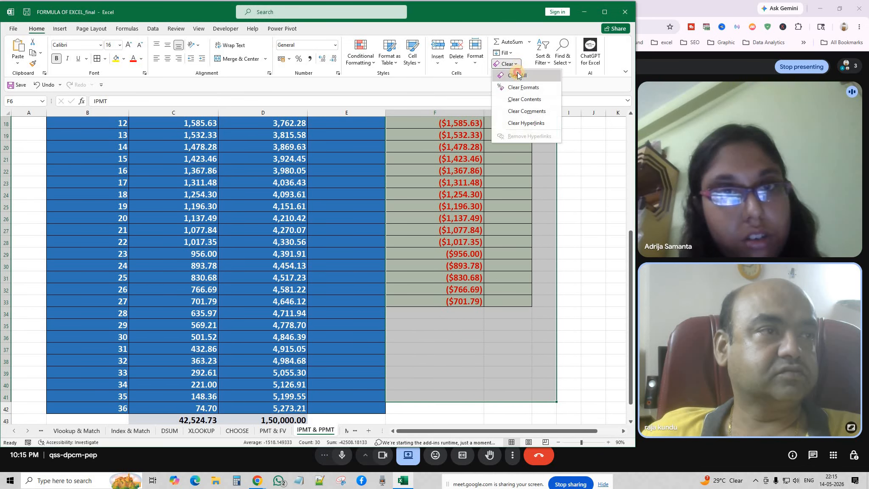
pyautogui.click(520, 85)
pyautogui.click(551, 261)
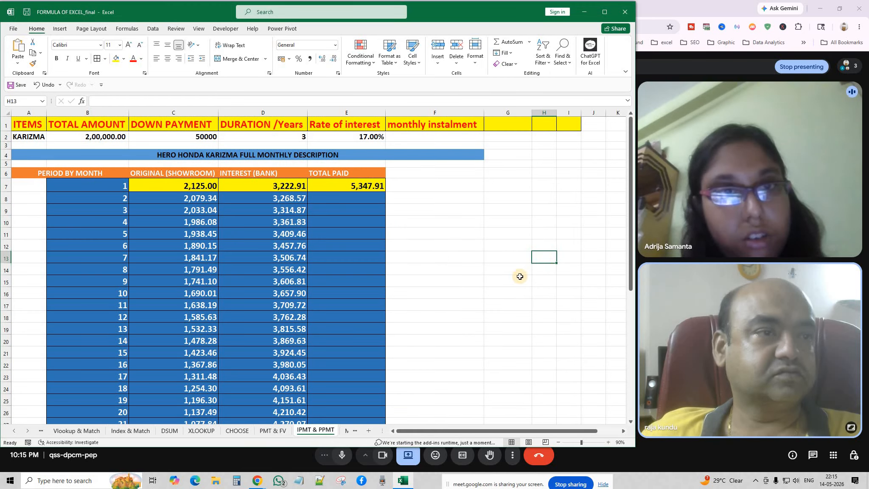
# Step: Delete the monthly values in columns C and D from month 2 down, keeping the month 1 formulas
pyautogui.click(182, 199)
pyautogui.click(260, 255)
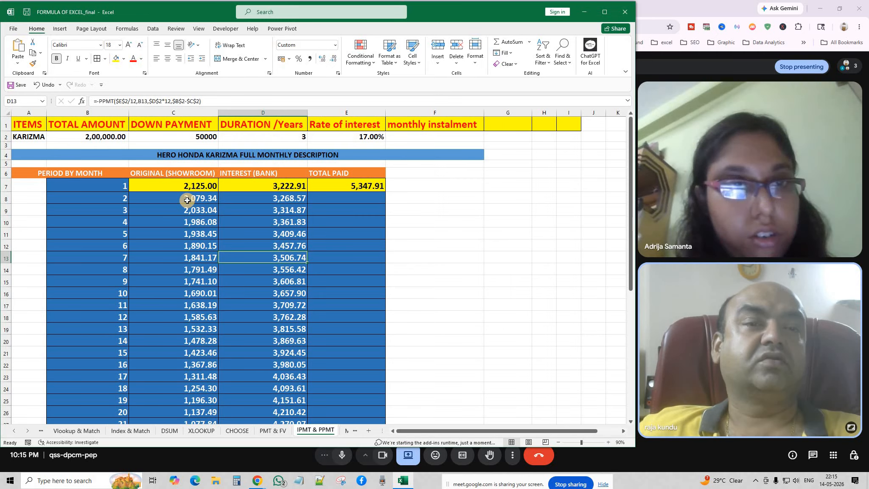
pyautogui.moveTo(187, 200); pyautogui.dragTo(303, 393)
pyautogui.press('Delete')
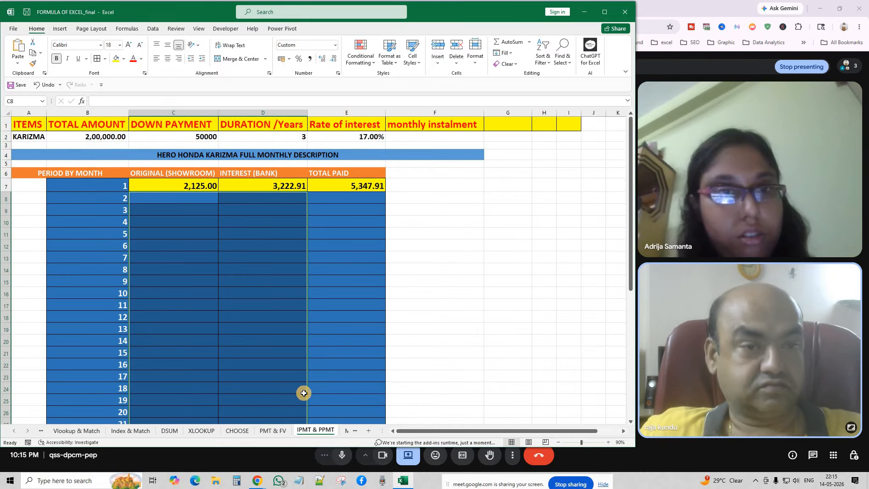
pyautogui.click(328, 342)
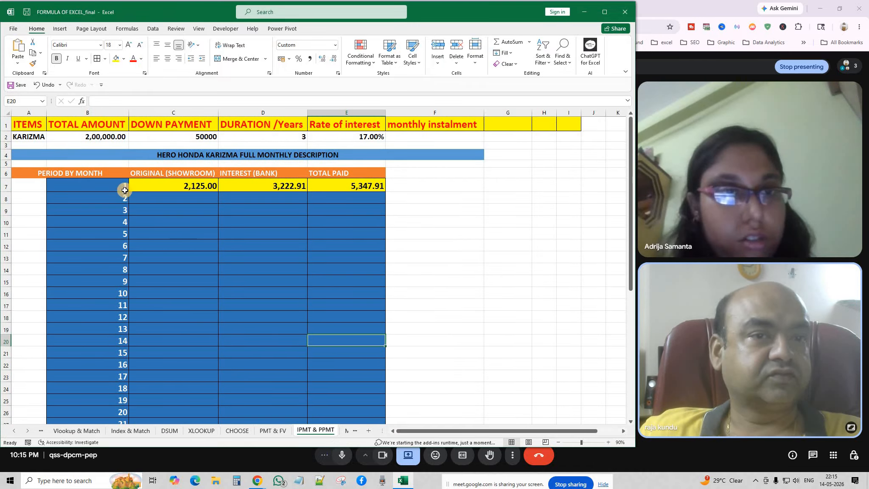
pyautogui.scroll(-9, 119, 357)
pyautogui.scroll(9, 119, 357)
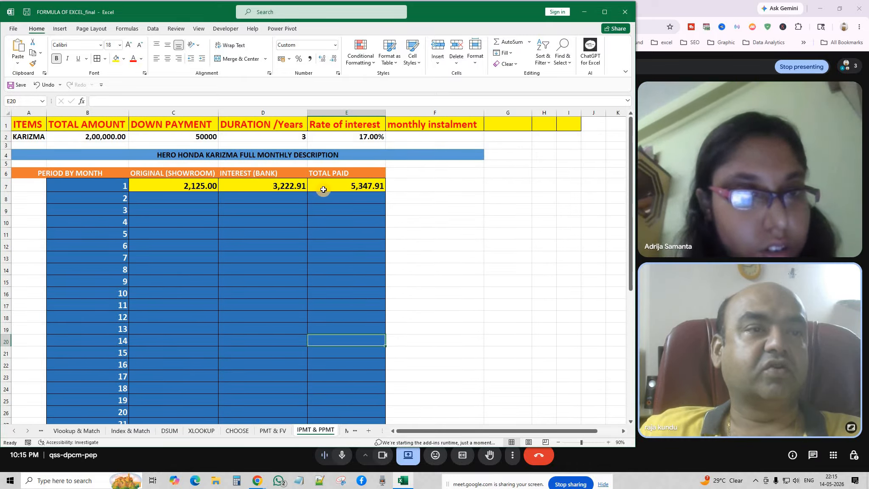
# Step: Examine the rate, per, nper and pv arguments of the PPMT formula in D7
pyautogui.doubleClick(262, 185)
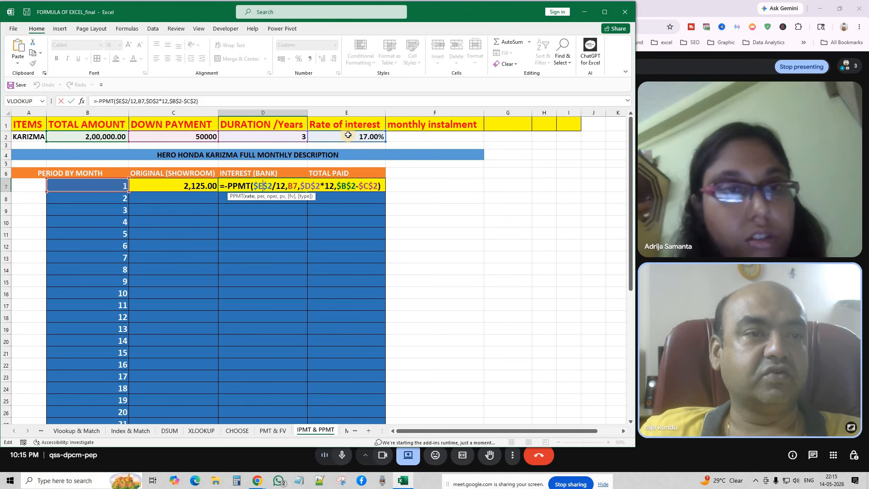
pyautogui.click(292, 185)
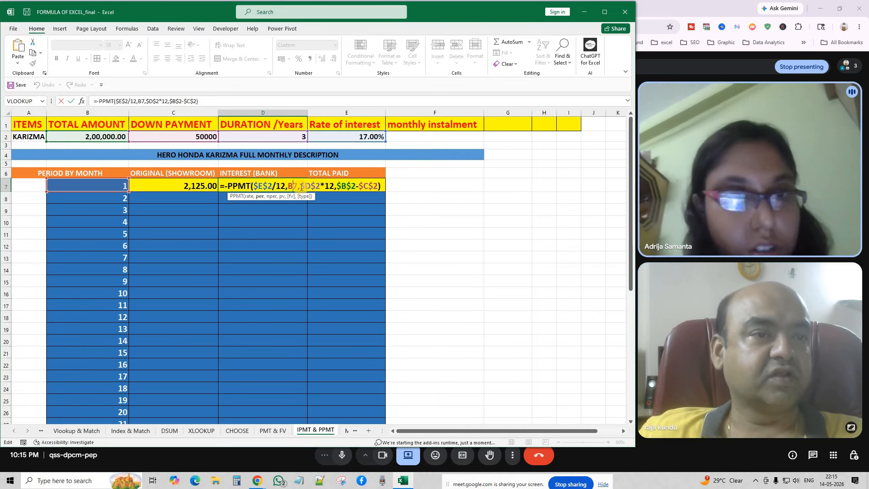
pyautogui.click(306, 186)
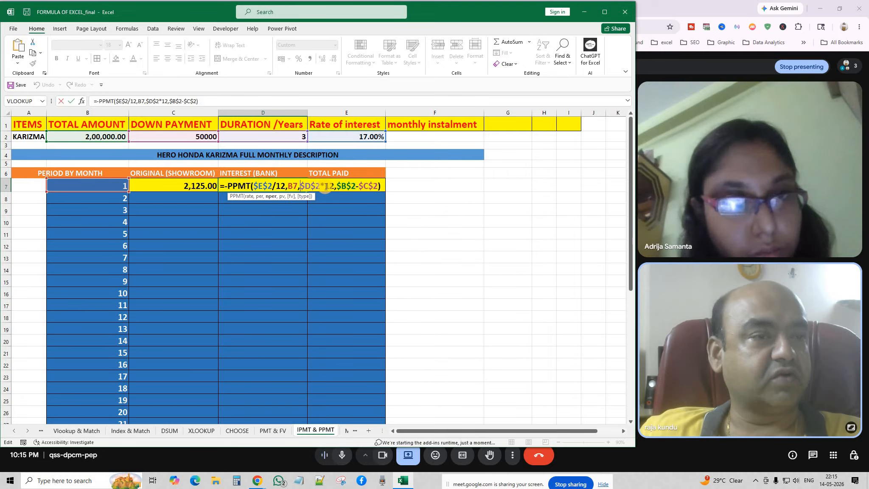
pyautogui.click(345, 186)
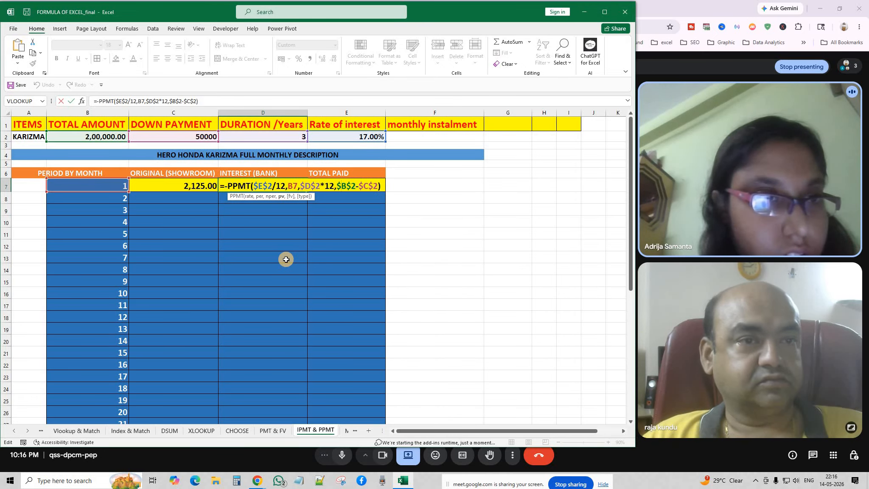
pyautogui.press('Return')
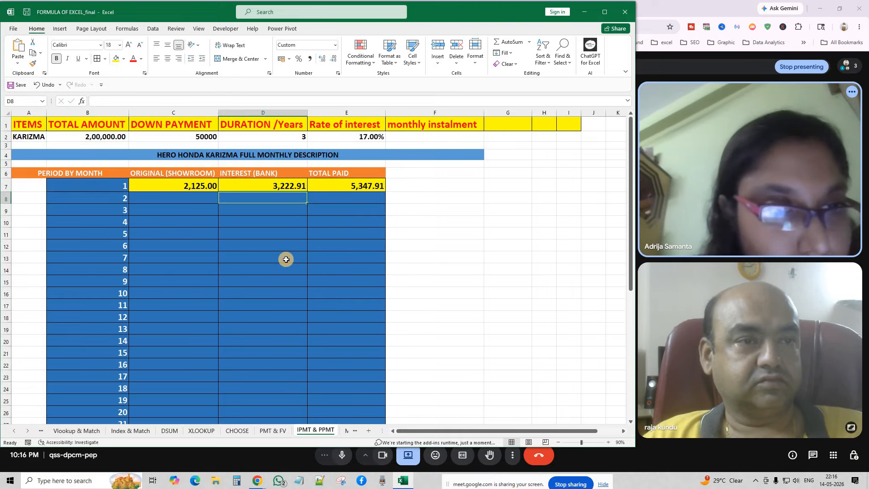
# Step: Examine the rate, per, nper and pv arguments of the IPMT formula in C7
pyautogui.doubleClick(179, 188)
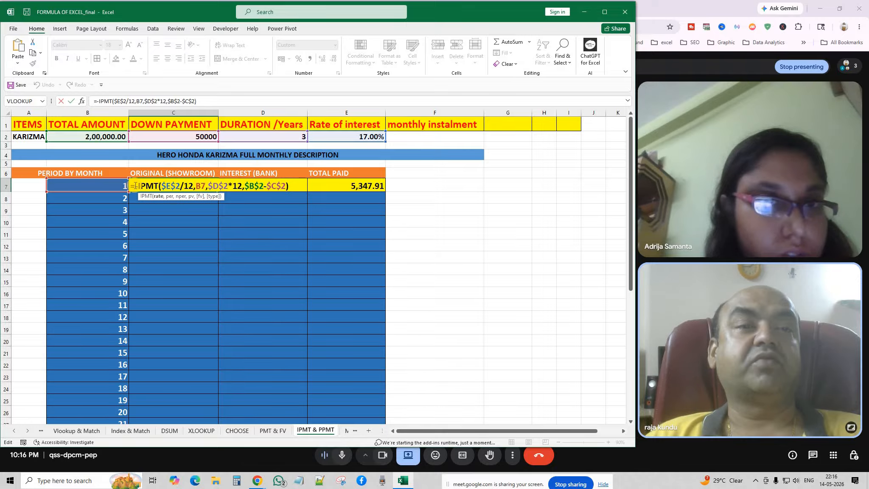
pyautogui.click(216, 186)
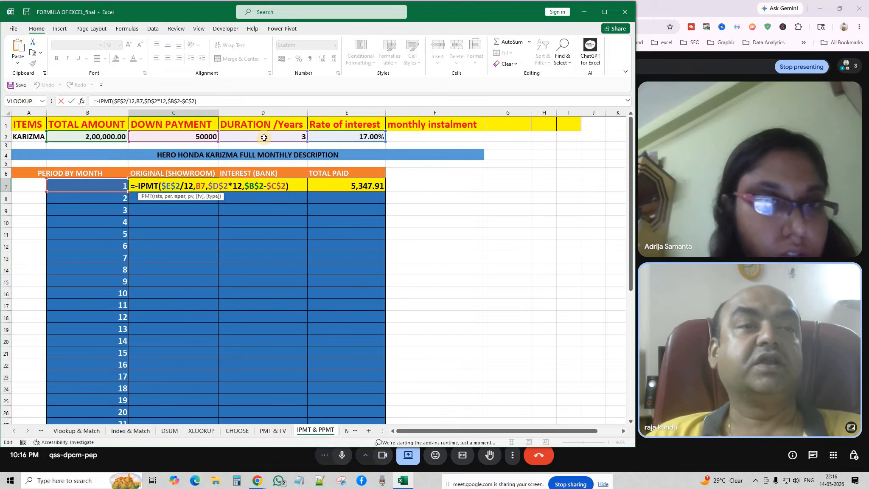
pyautogui.click(250, 187)
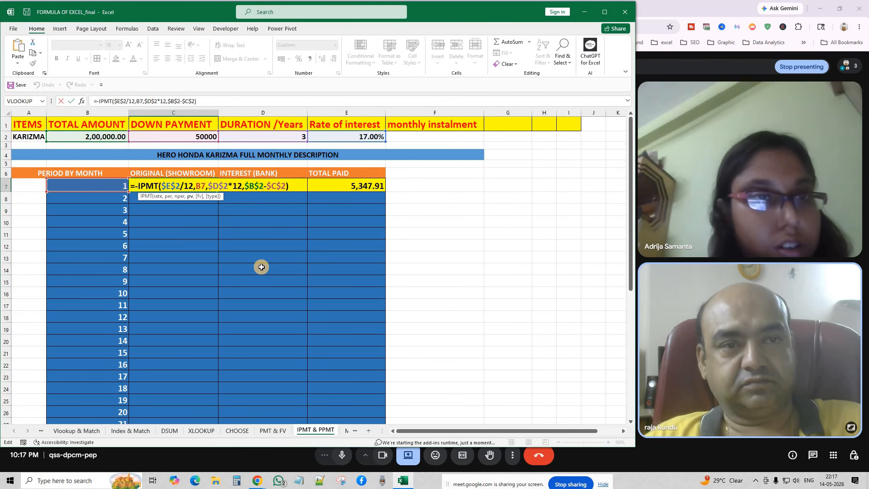
pyautogui.press('Return')
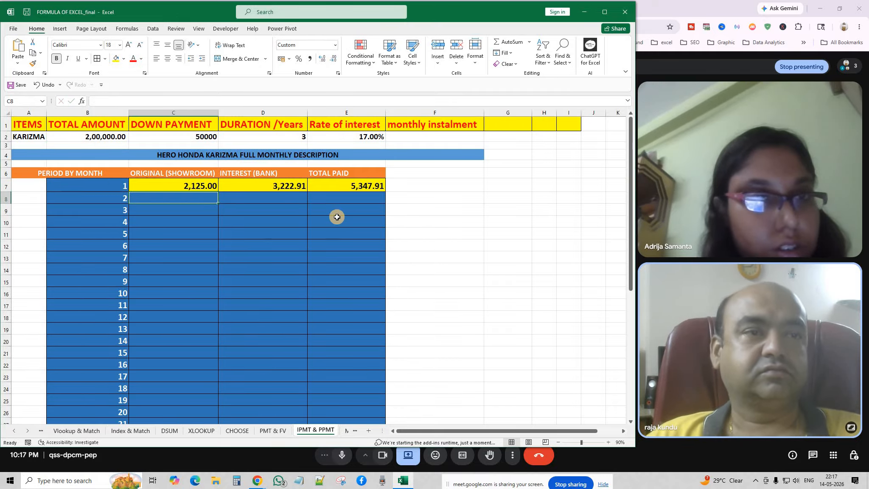
# Step: Inspect the month 1 total paid formula in E7 and leave it as it is
pyautogui.click(336, 209)
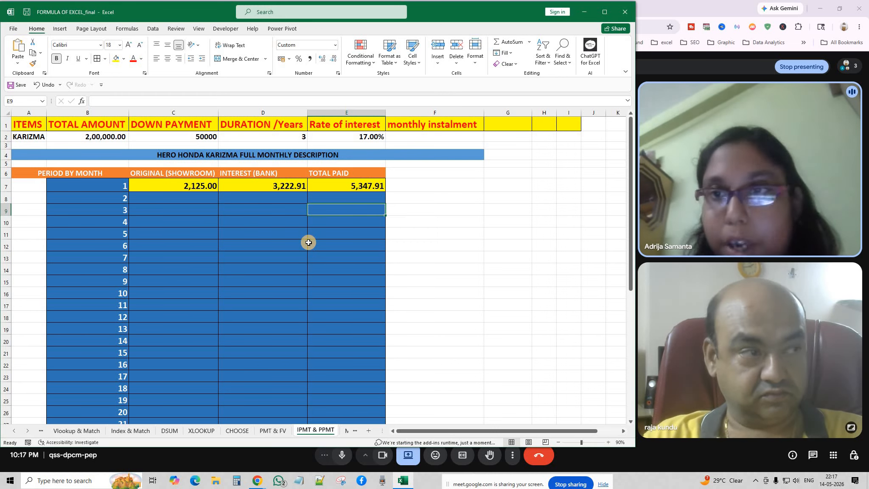
pyautogui.click(340, 199)
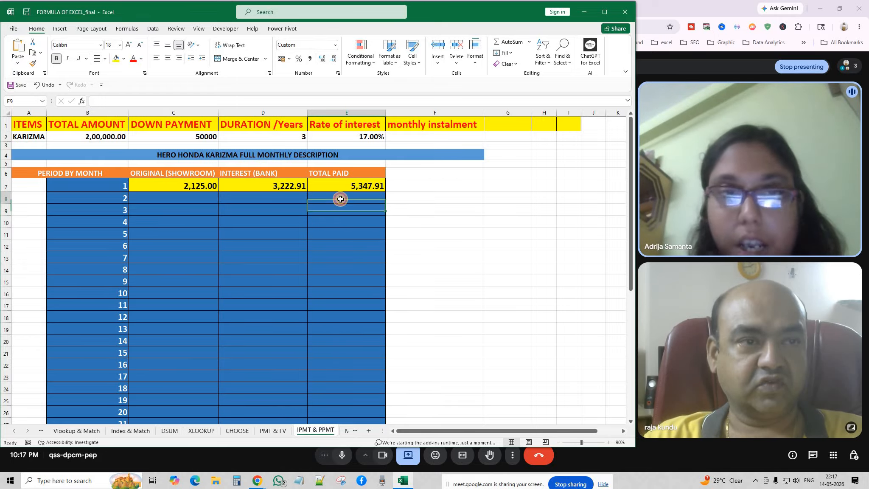
pyautogui.click(340, 199)
pyautogui.click(339, 210)
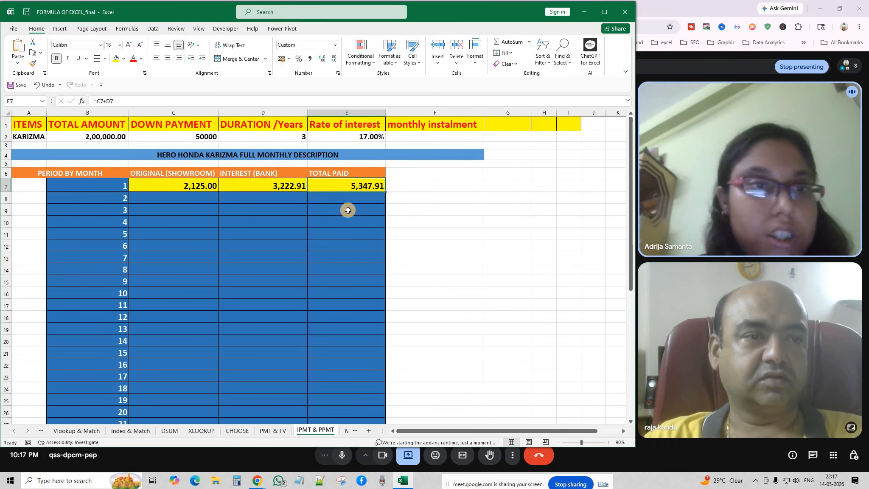
pyautogui.click(350, 183)
pyautogui.doubleClick(350, 183)
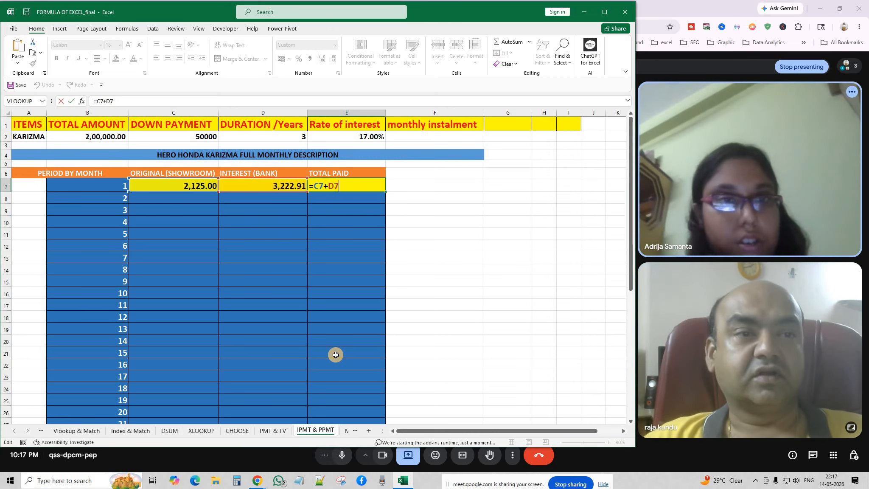
pyautogui.press('Return')
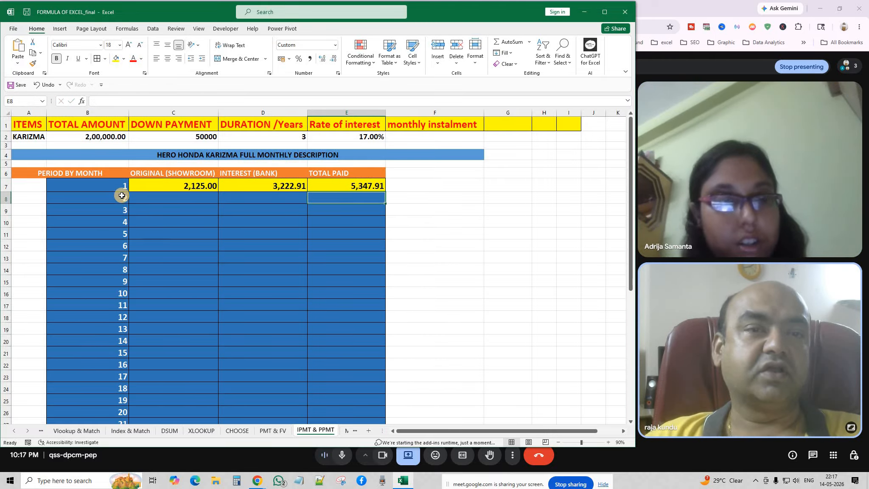
# Step: Fill the month 1 IPMT formula in C7 down the column through month 36
pyautogui.moveTo(122, 197); pyautogui.dragTo(116, 375)
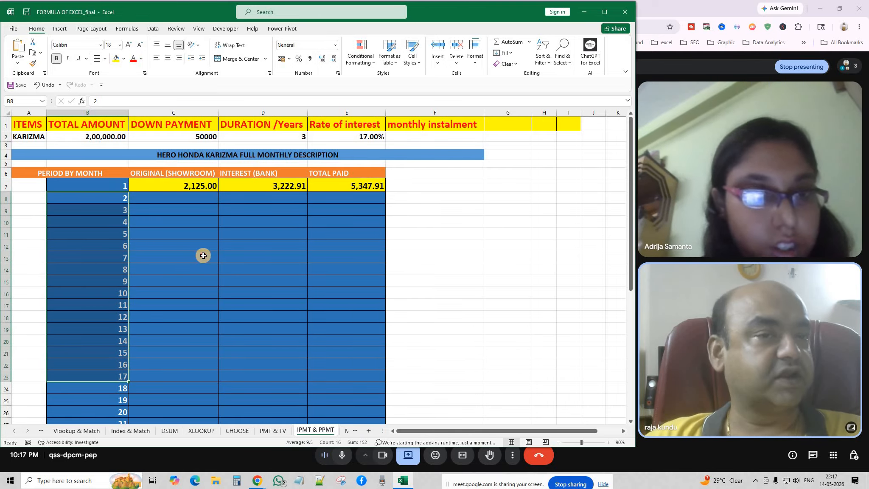
pyautogui.click(214, 187)
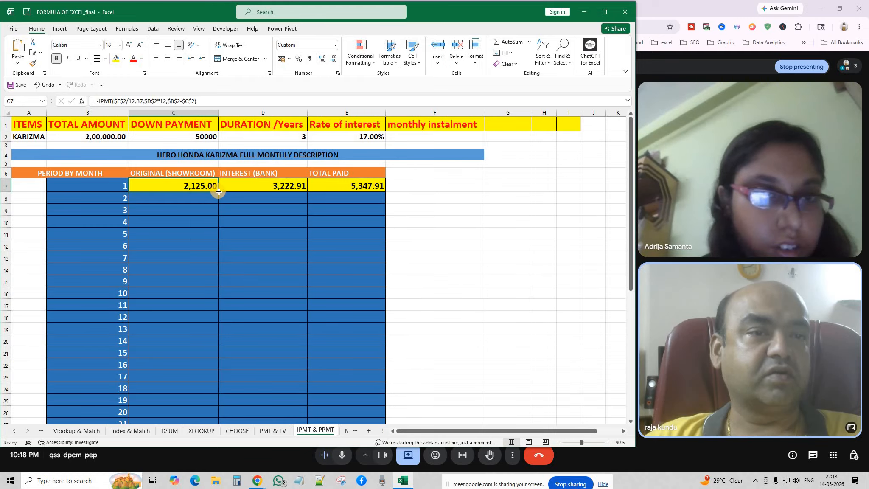
pyautogui.doubleClick(218, 192)
pyautogui.scroll(-5, 272, 282)
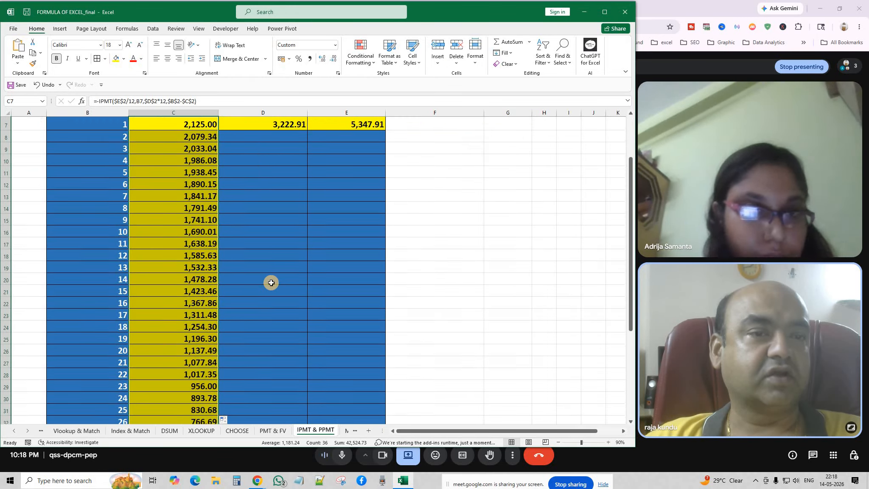
pyautogui.scroll(-3, 271, 283)
pyautogui.scroll(8, 281, 268)
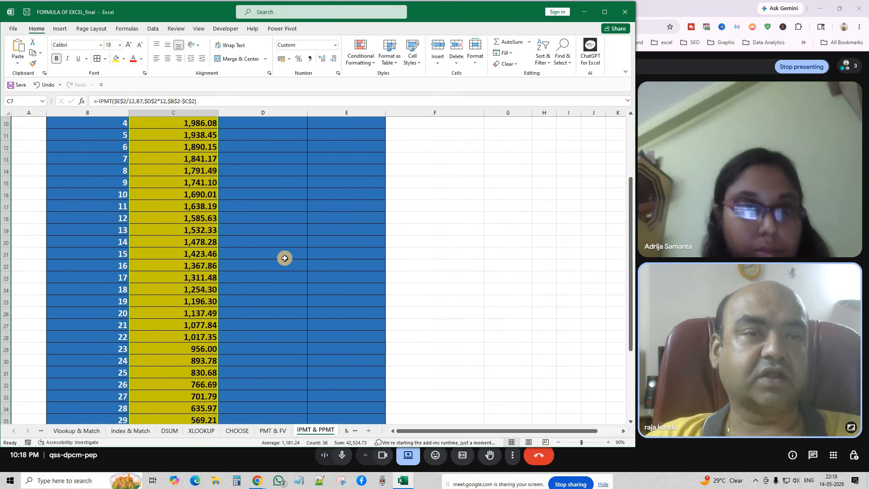
# Step: Fill the month 1 PPMT formula in D7 down the column through month 36
pyautogui.click(296, 186)
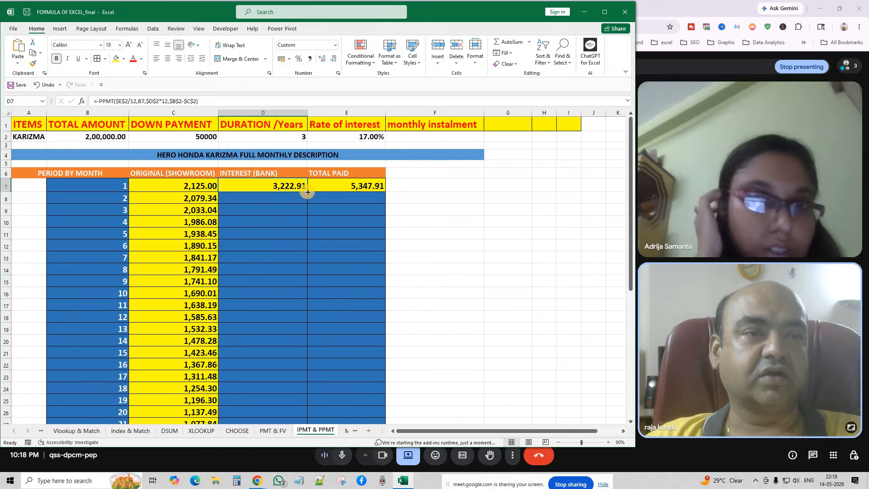
pyautogui.doubleClick(307, 192)
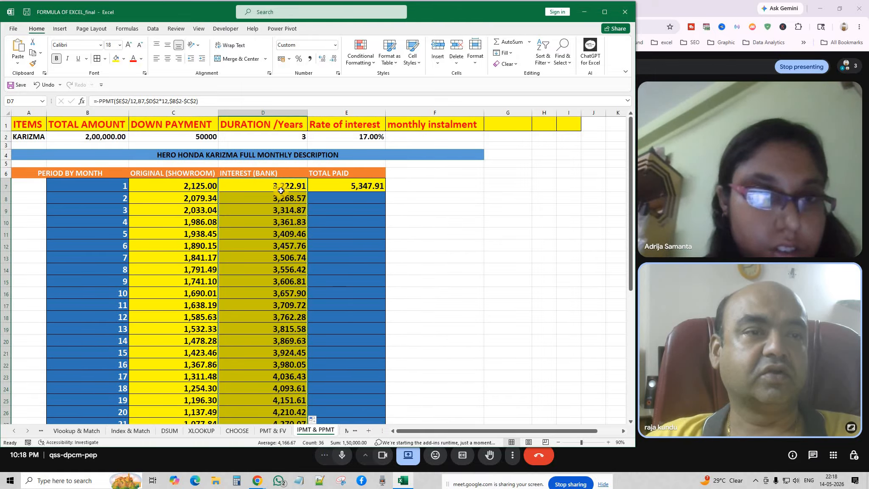
pyautogui.scroll(-1, 280, 222)
pyautogui.scroll(1, 284, 187)
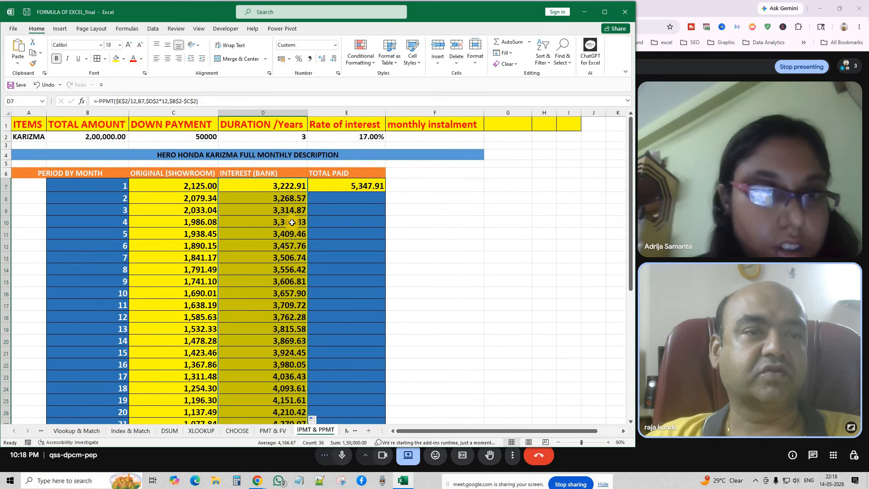
pyautogui.scroll(-8, 290, 263)
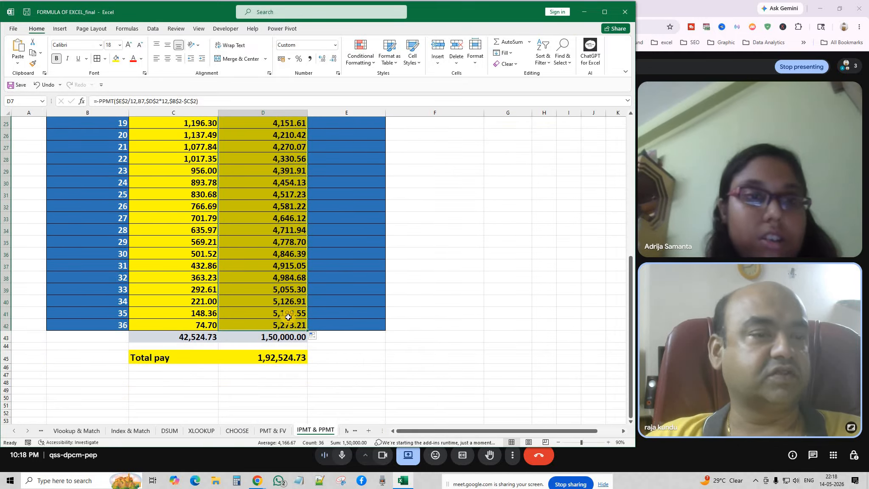
pyautogui.scroll(2, 280, 274)
pyautogui.scroll(6, 271, 259)
# Step: Inspect the SUM formulas in C43 and D43 that total the two payment columns
pyautogui.press('Left')
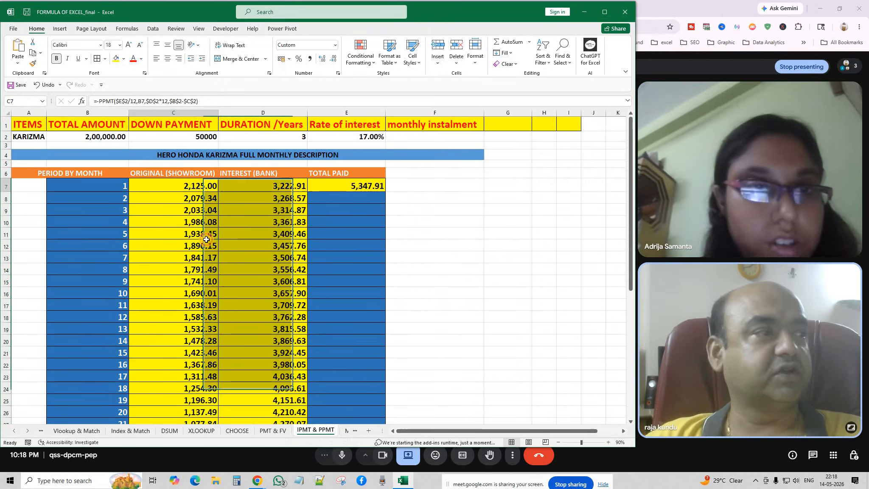
pyautogui.scroll(-7, 197, 282)
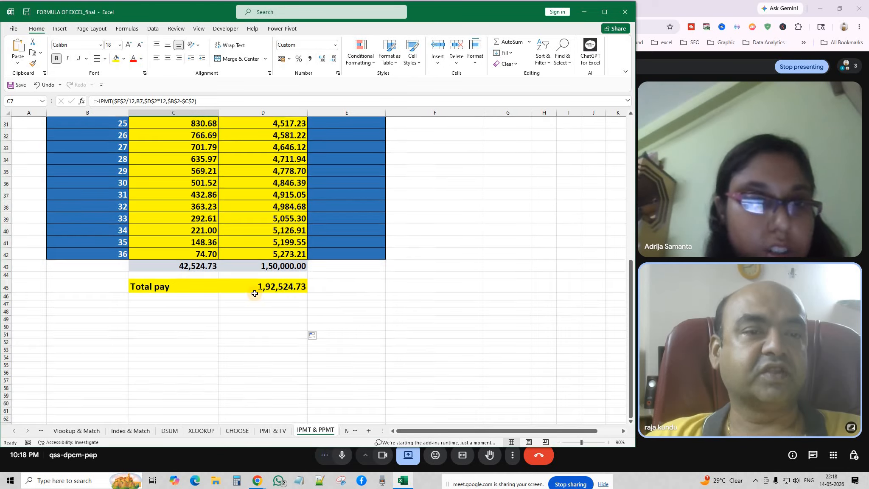
pyautogui.scroll(3, 224, 364)
pyautogui.doubleClick(190, 375)
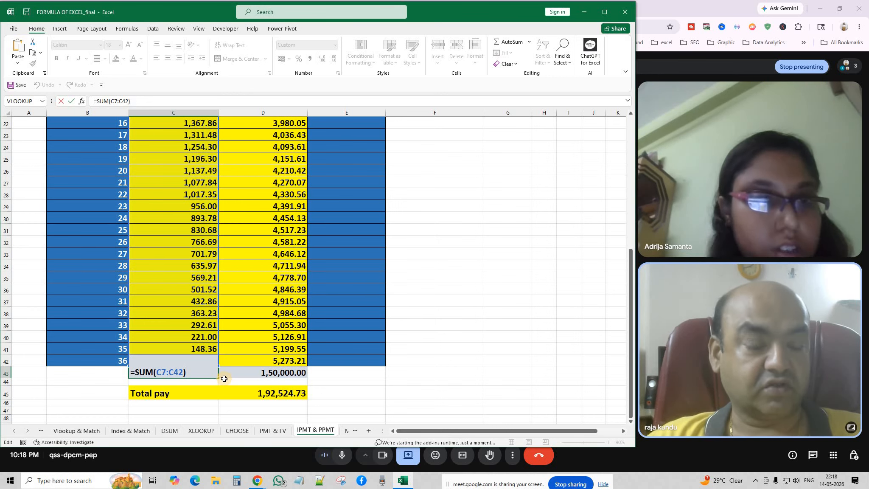
pyautogui.press('Return')
pyautogui.doubleClick(283, 371)
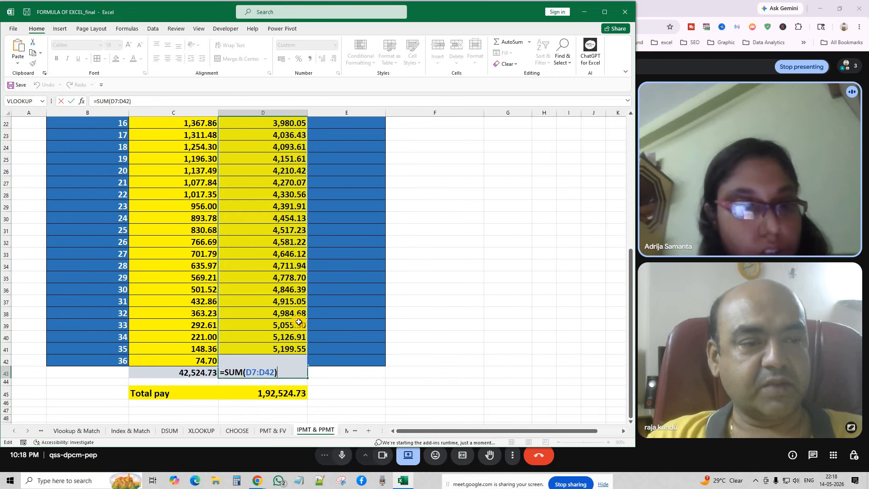
pyautogui.press('Return')
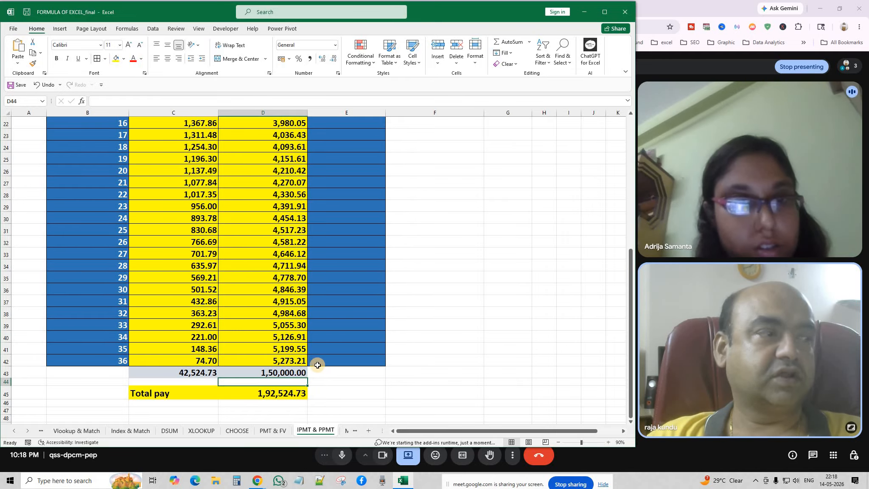
# Step: Inspect the Total pay formula in D45 that adds the two column totals
pyautogui.scroll(7, 316, 364)
pyautogui.scroll(-11, 252, 307)
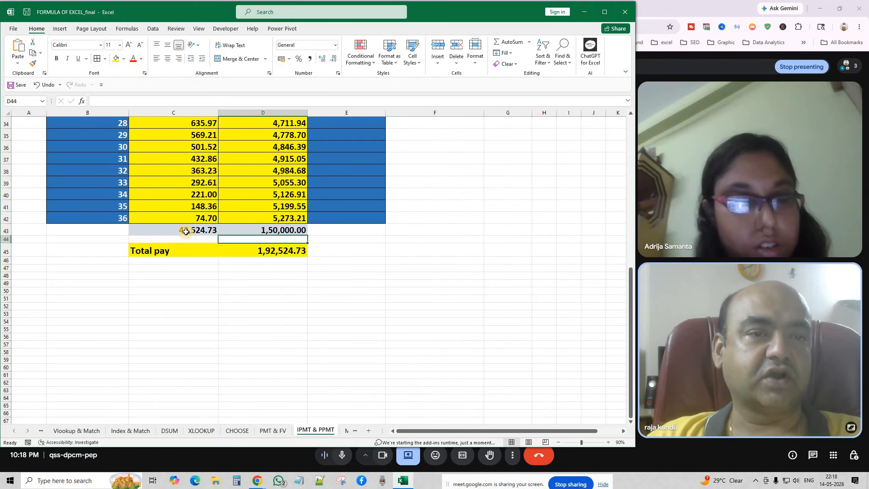
pyautogui.doubleClick(264, 255)
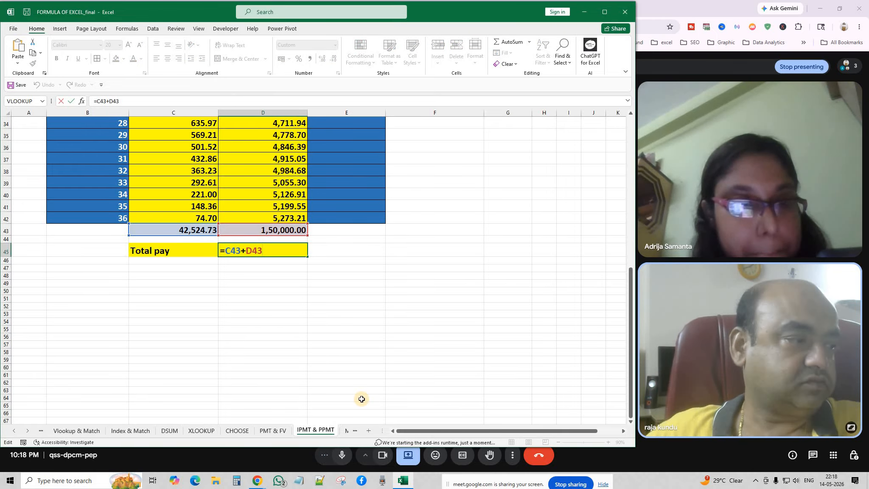
pyautogui.press('Return')
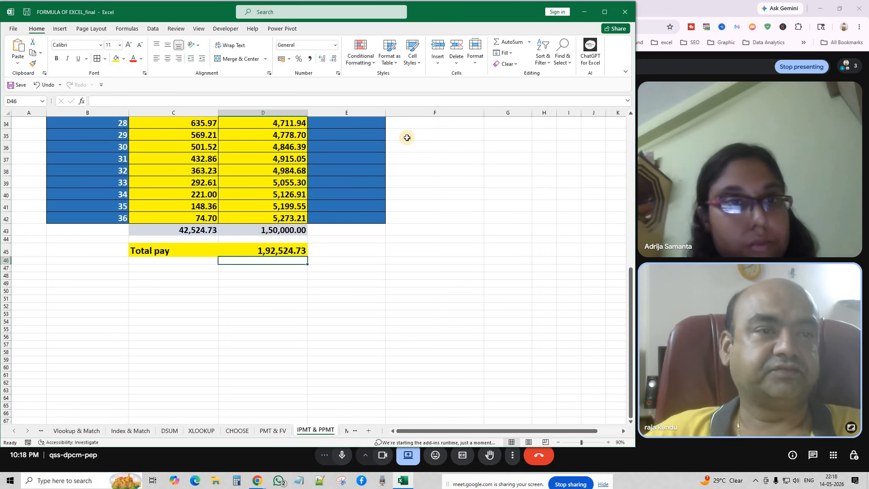
# Step: Review the whole schedule at reduced zoom, from the loan details and month 1 to the Total pay row
pyautogui.scroll(5, 410, 137)
pyautogui.scroll(6, 410, 138)
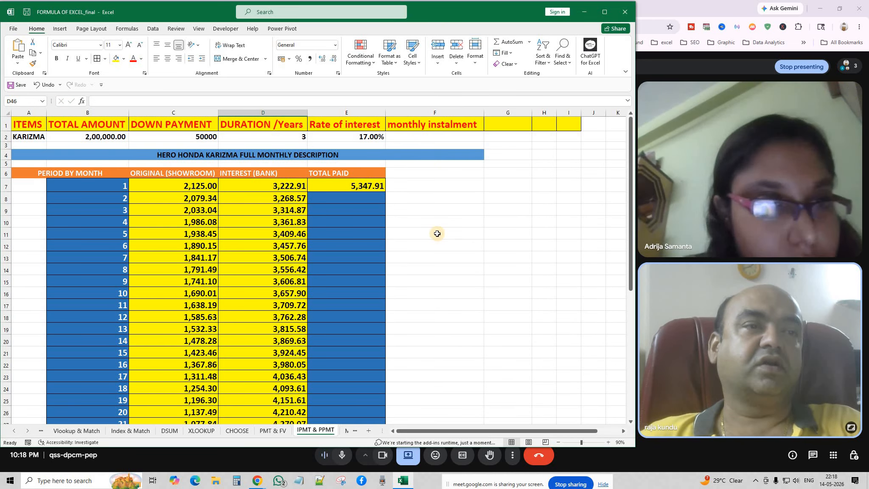
pyautogui.click(558, 442)
pyautogui.click(558, 442)
pyautogui.click(558, 442)
pyautogui.click(557, 442)
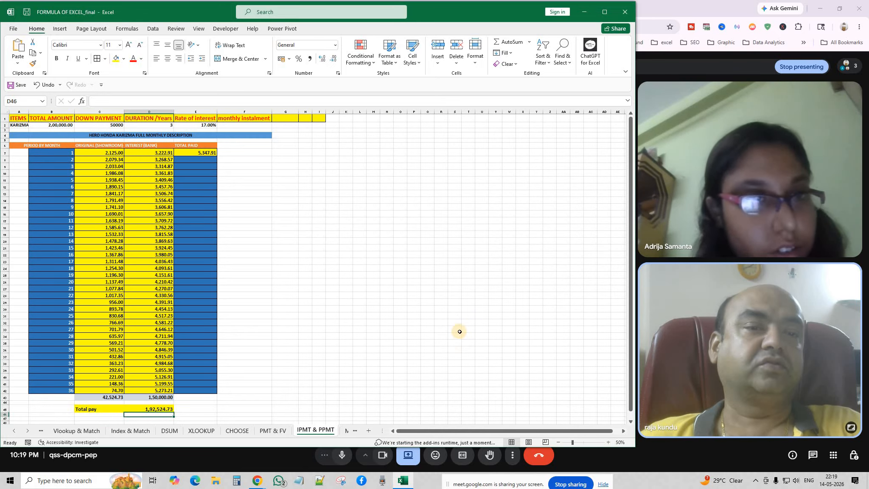
pyautogui.click(607, 442)
pyautogui.scroll(1, 412, 287)
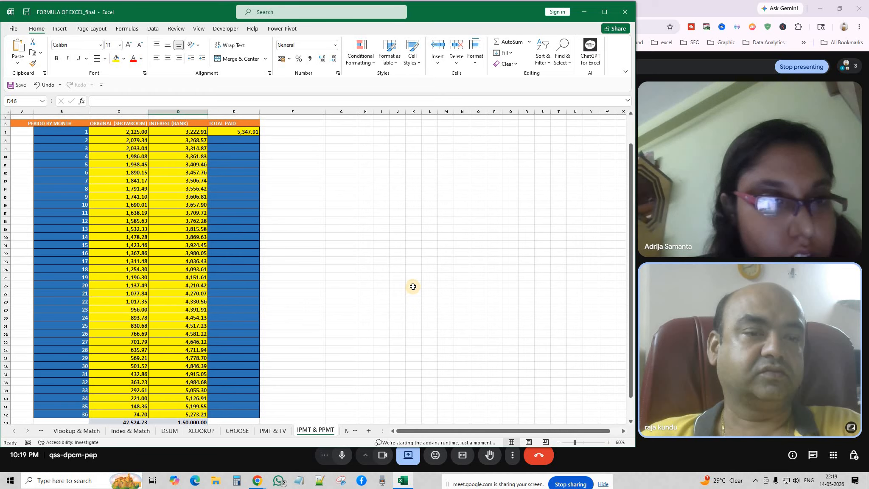
pyautogui.scroll(-1, 412, 286)
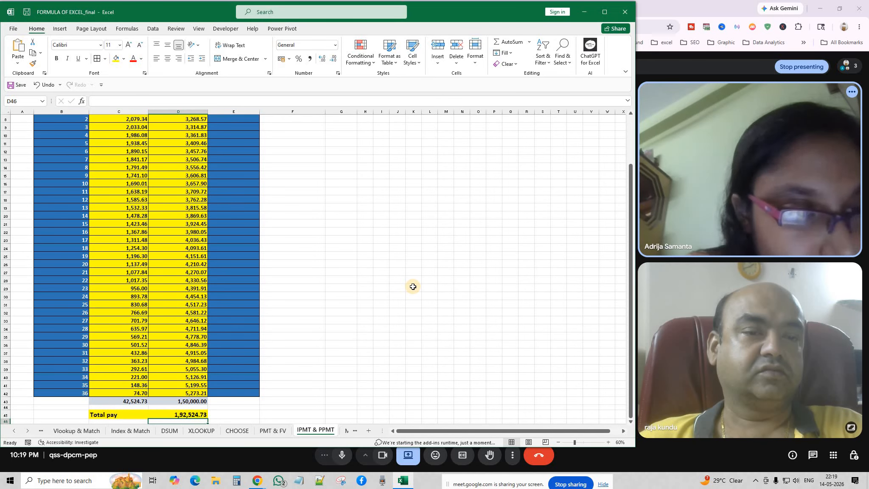
pyautogui.scroll(-1, 413, 286)
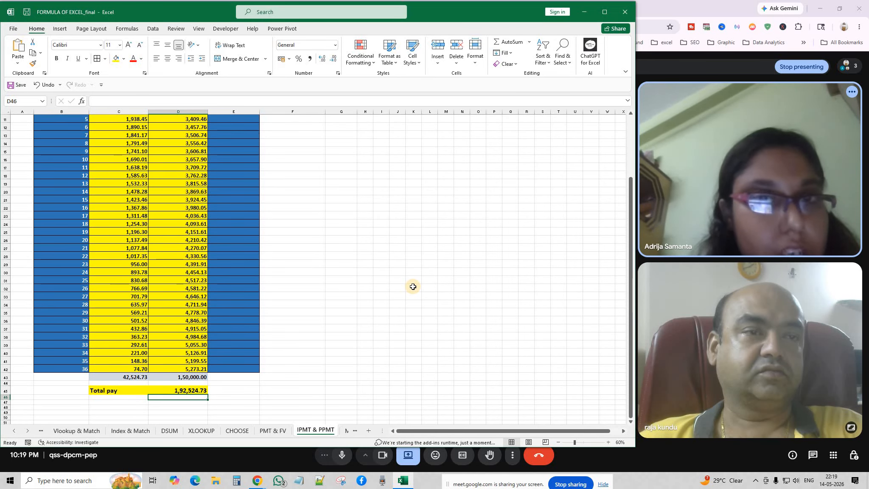
pyautogui.scroll(3, 412, 287)
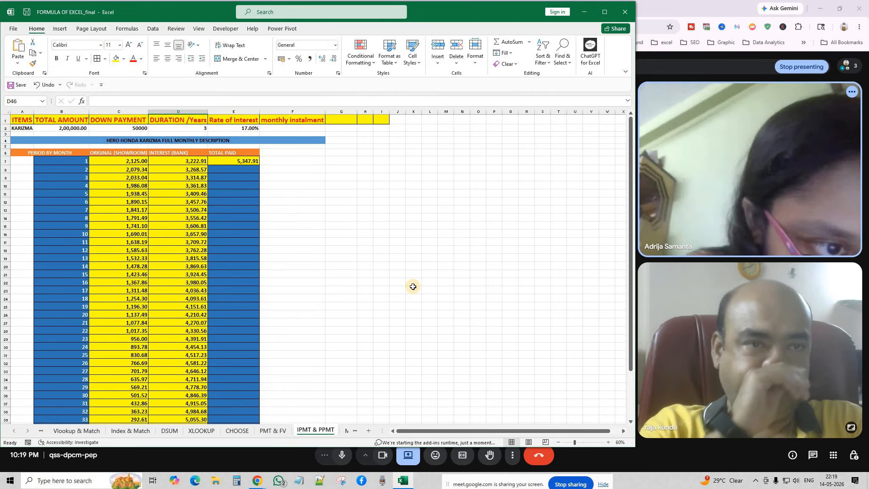
# Step: Set the worksheet zoom to 80% and select cell F13 beside the schedule
pyautogui.click(609, 443)
pyautogui.click(608, 442)
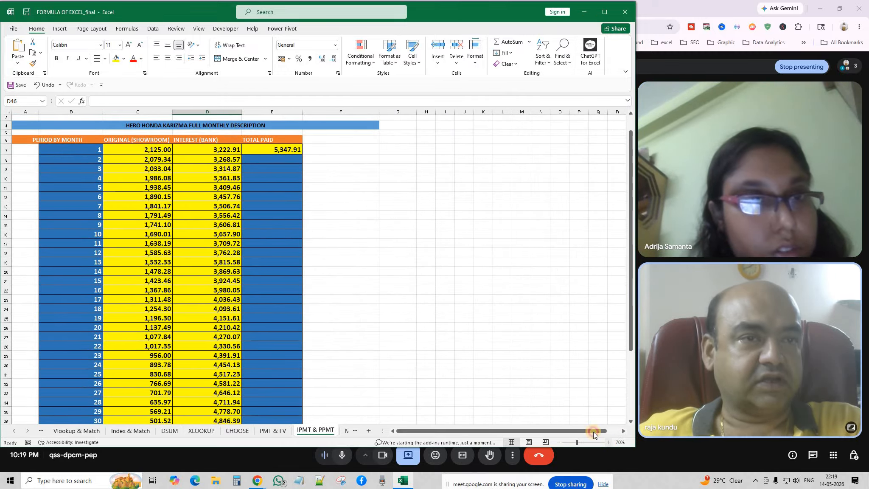
pyautogui.scroll(2, 473, 266)
pyautogui.click(380, 241)
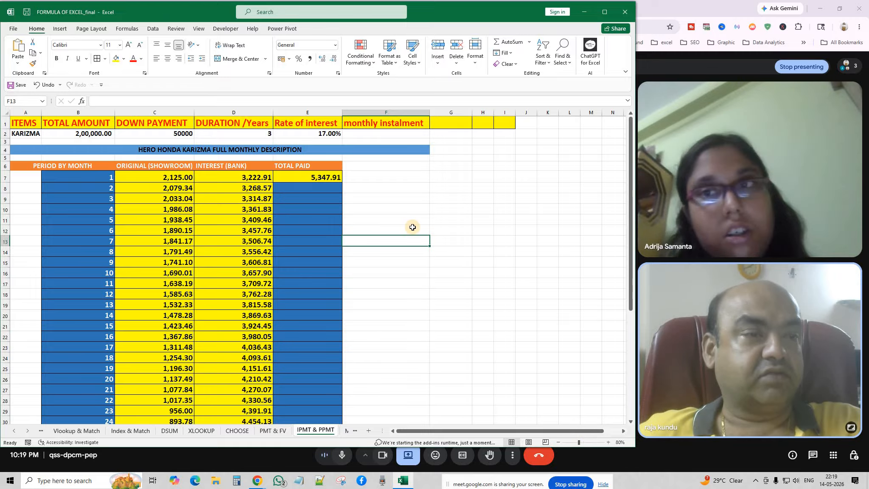
# Step: Show the hidden system tray icons
pyautogui.click(758, 484)
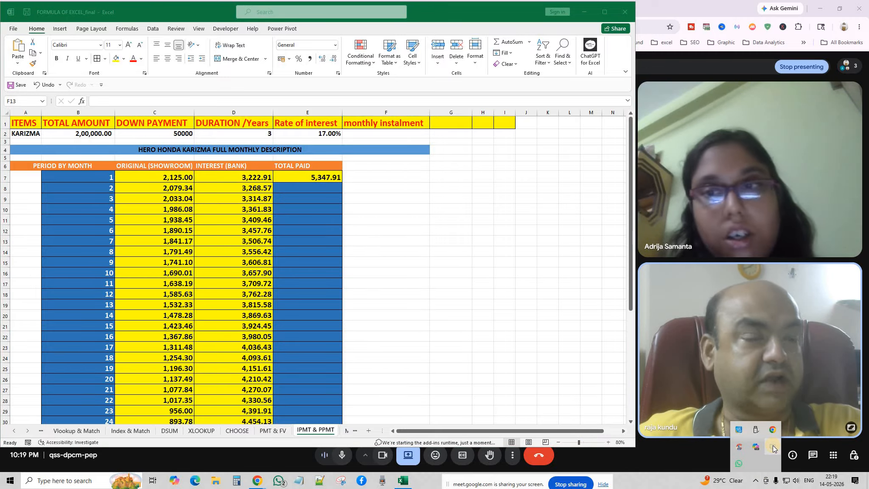